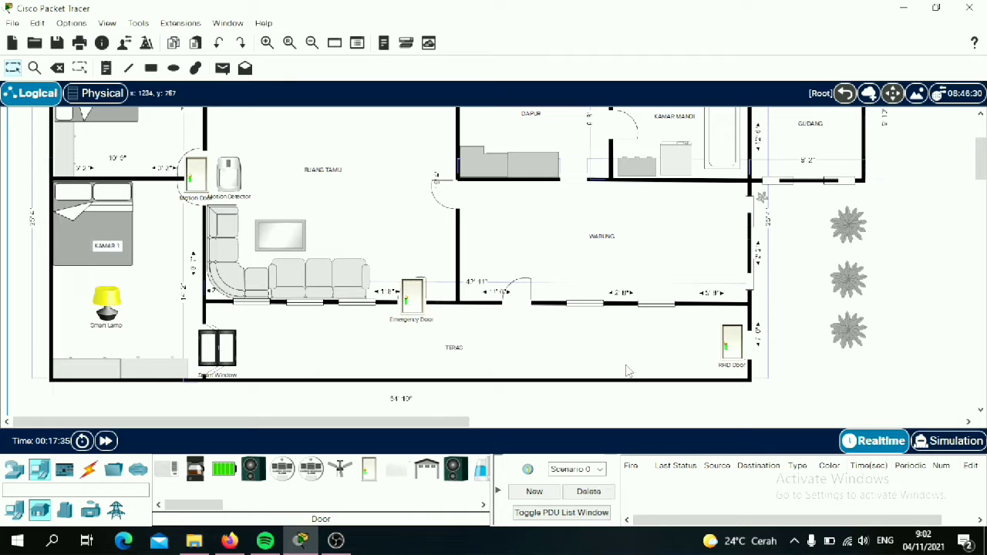
# Place a smart light in the TERAS area of the floor plan and name it Lampu Teras.
pyautogui.moveTo(194, 505); pyautogui.dragTo(285, 506)
pyautogui.click(273, 471)
pyautogui.click(521, 337)
pyautogui.click(526, 362)
pyautogui.write('Lampu Teras')
pyautogui.click(614, 348)
# Place a thermostat in the upper part of RUANG TAMU and name it Thermostat.
pyautogui.scroll(3, 412, 226)
pyautogui.click(333, 469)
pyautogui.click(306, 233)
pyautogui.click(306, 254)
# Place a heating element and an air cooler side by side below the thermostat in RUANG TAMU.
pyautogui.click(64, 470)
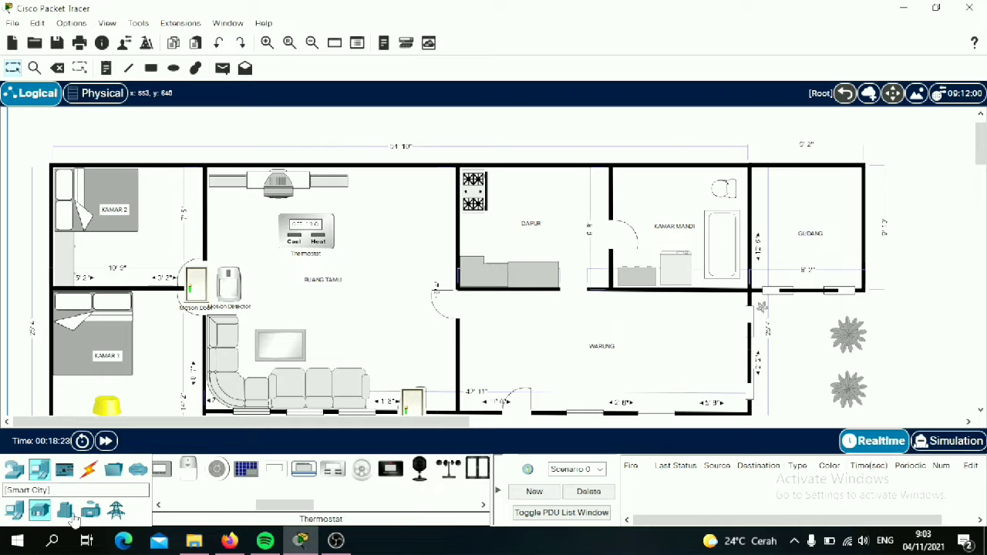
pyautogui.click(70, 471)
pyautogui.click(40, 510)
pyautogui.click(311, 470)
pyautogui.click(273, 271)
pyautogui.click(167, 471)
pyautogui.click(318, 272)
pyautogui.moveTo(272, 273); pyautogui.dragTo(324, 284)
# Rename the heating element below the thermostat as Hot.
pyautogui.click(324, 282)
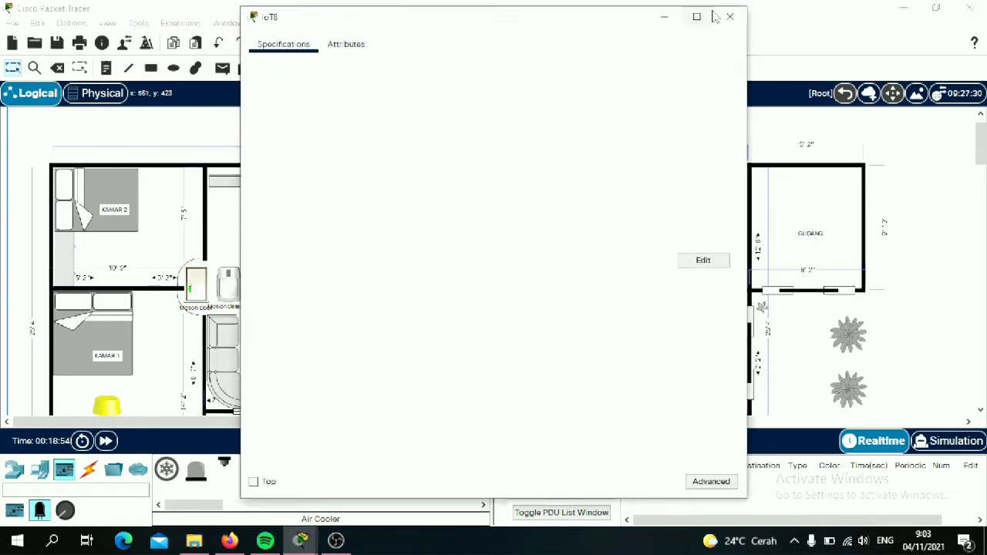
pyautogui.click(727, 18)
pyautogui.click(323, 299)
pyautogui.press('BackSpace')
pyautogui.press('BackSpace')
pyautogui.press('BackSpace')
pyautogui.write('Hot')
# Rename the air cooler below the thermostat as Cool.
pyautogui.click(327, 293)
pyautogui.click(727, 18)
pyautogui.click(327, 297)
pyautogui.press('BackSpace')
pyautogui.press('BackSpace')
pyautogui.press('BackSpace')
pyautogui.press('BackSpace')
pyautogui.write('Cool')
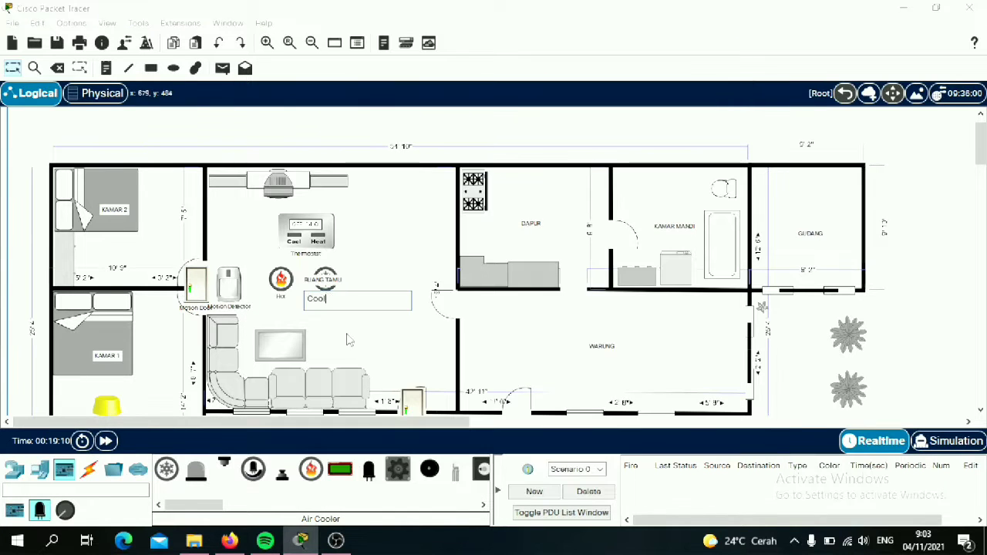
# Connect the thermostat's D1 port to Hot and its D2 port to Cool with IoT custom cables.
pyautogui.click(89, 470)
pyautogui.click(455, 472)
pyautogui.click(304, 241)
pyautogui.click(329, 266)
pyautogui.click(283, 278)
pyautogui.click(296, 286)
pyautogui.click(455, 470)
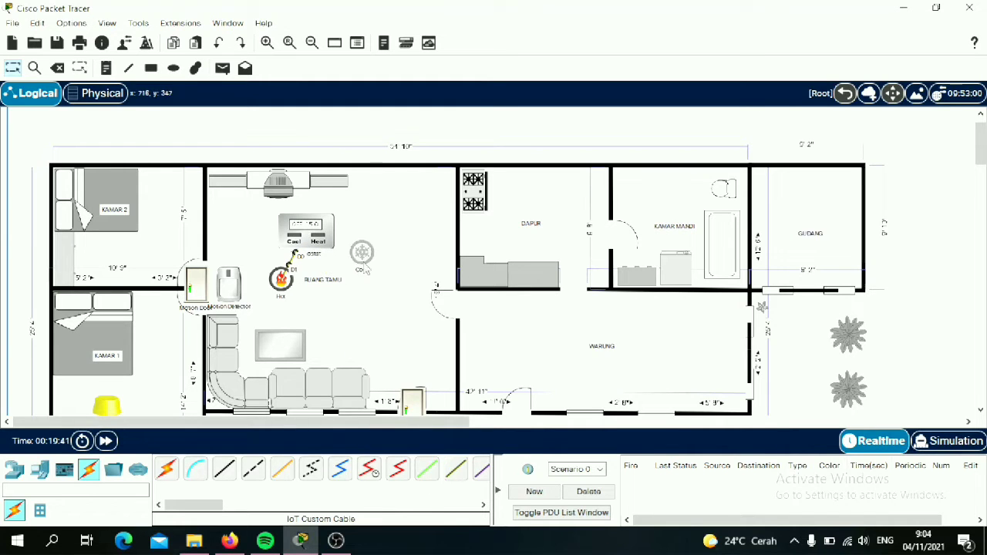
pyautogui.click(316, 226)
pyautogui.click(343, 247)
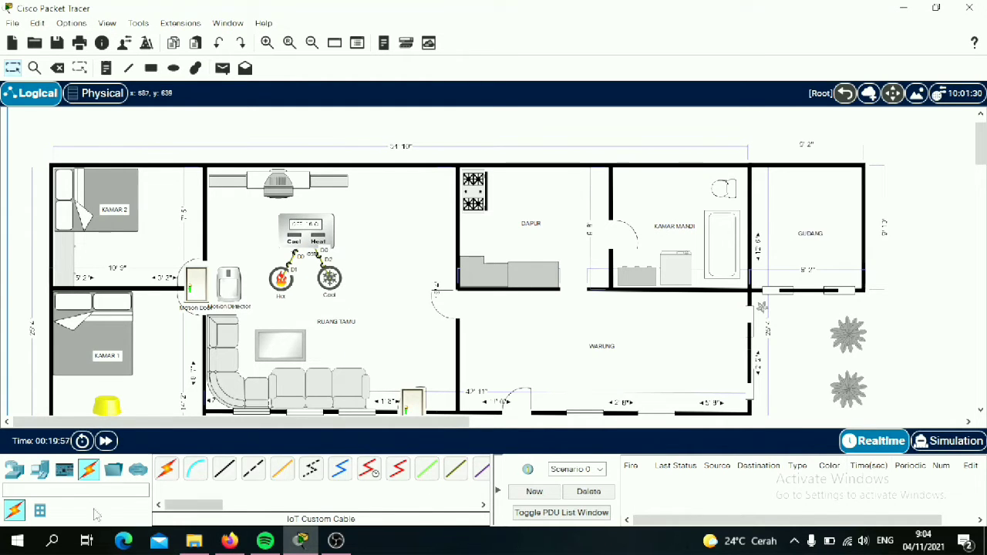
# Place a temperature monitor beside the thermostat in RUANG TAMU and name it Temperature Monitor.
pyautogui.click(39, 469)
pyautogui.scroll(-2, 374, 477)
pyautogui.scroll(-3, 448, 476)
pyautogui.moveTo(314, 473); pyautogui.dragTo(411, 234)
pyautogui.click(404, 256)
pyautogui.write('Temperature Monitor')
pyautogui.click(435, 283)
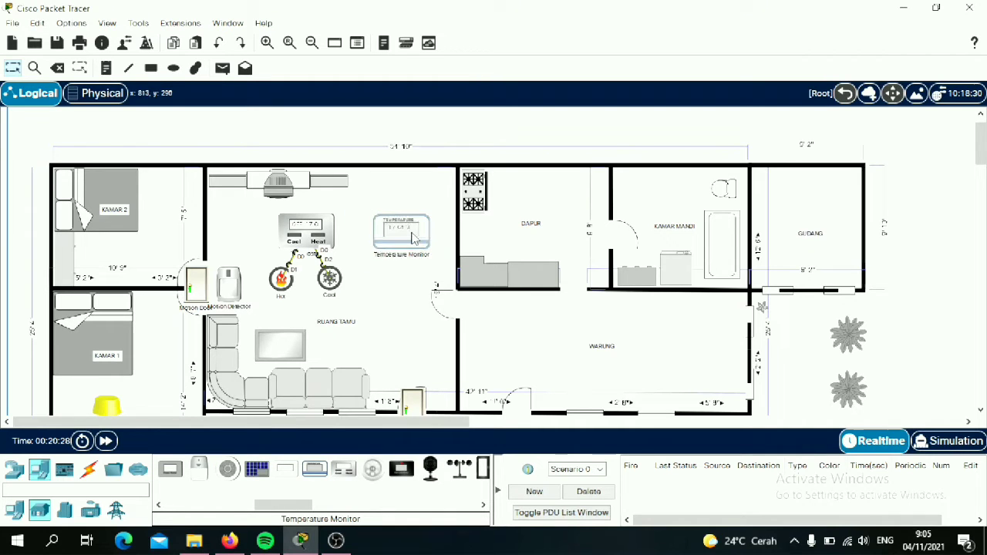
# Place a ceiling fan in RUANG TAMU below the temperature monitor and name it Smart Fan.
pyautogui.scroll(5, 300, 473)
pyautogui.moveTo(340, 473); pyautogui.dragTo(367, 298)
pyautogui.moveTo(366, 300); pyautogui.dragTo(385, 298)
pyautogui.click(380, 326)
pyautogui.write('Smart Fan')
pyautogui.click(353, 305)
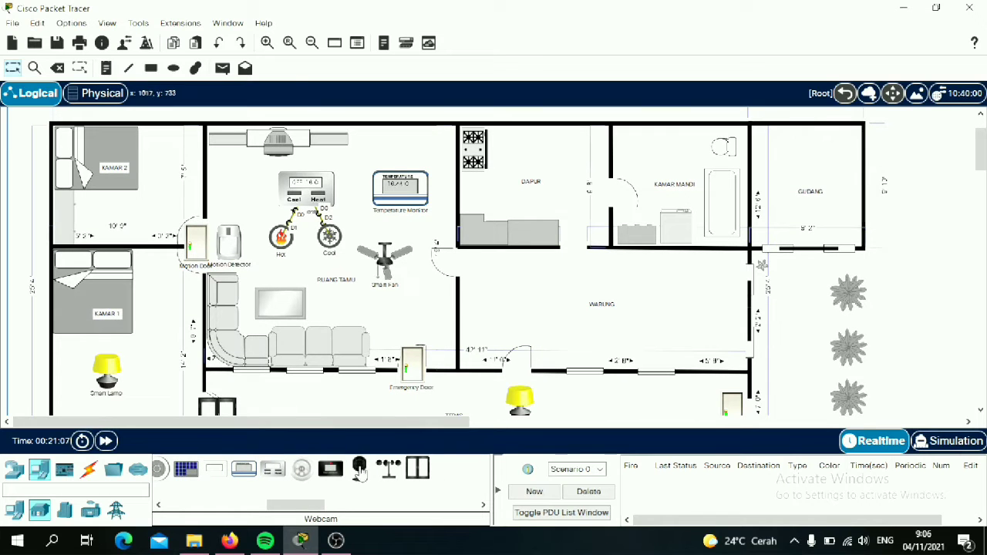
# Place a webcam named SmartCam in WARUNG and a motion detector named Motion CamDetector just outside its outer wall.
pyautogui.moveTo(359, 469); pyautogui.dragTo(715, 322)
pyautogui.write('SmartCam')
pyautogui.scroll(4, 327, 472)
pyautogui.moveTo(327, 472); pyautogui.dragTo(780, 353)
pyautogui.click(780, 358)
pyautogui.click(742, 14)
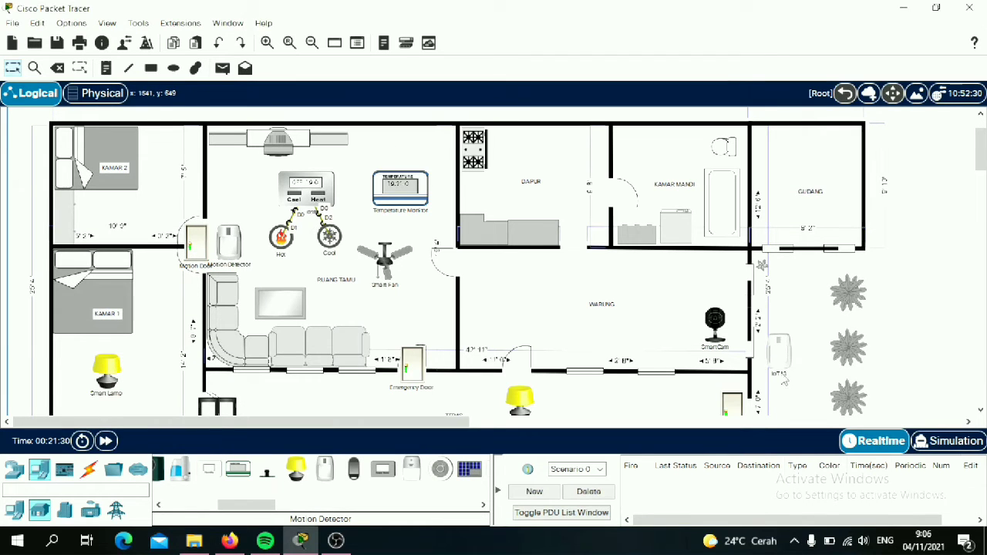
pyautogui.click(779, 374)
pyautogui.write('Motion CamDetector')
pyautogui.press('Return')
# Place a siren in WARUNG near the wall shared with RUANG TAMU and name it Alarm.
pyautogui.click(411, 469)
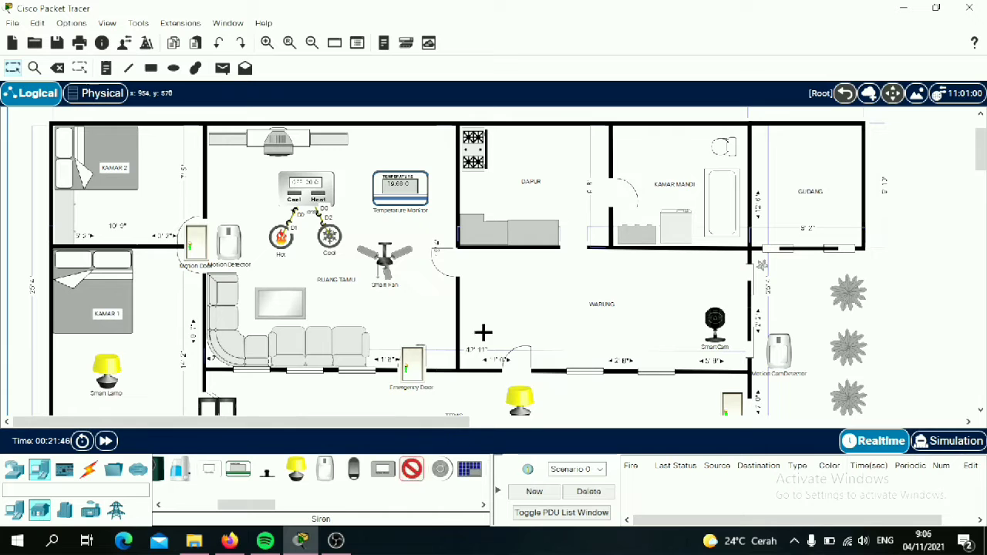
pyautogui.click(492, 313)
pyautogui.write('Alarm')
pyautogui.press('Return')
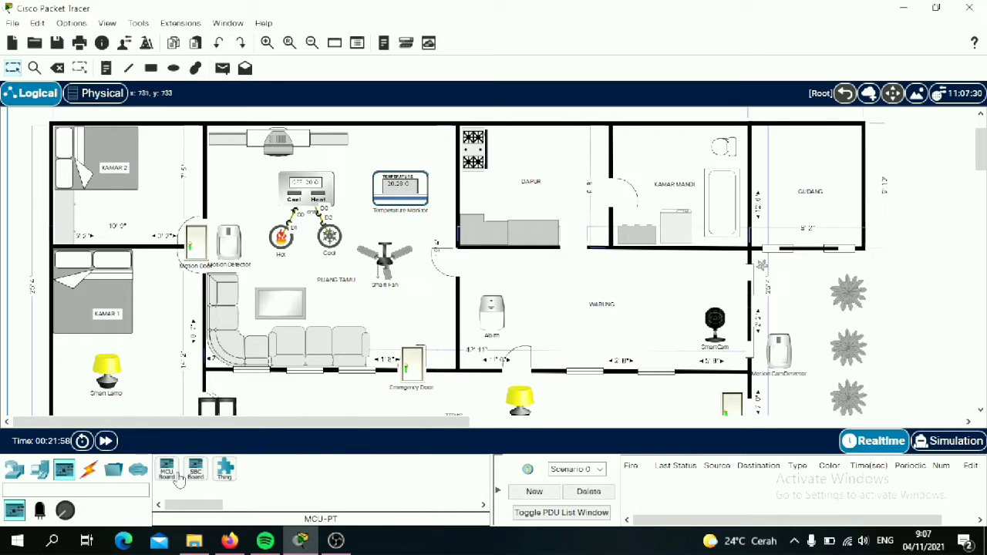
# Place an MCU board in DAPUR and add a fire sprinkler near the stove, named Fire Sprinkle.
pyautogui.click(567, 178)
pyautogui.click(39, 509)
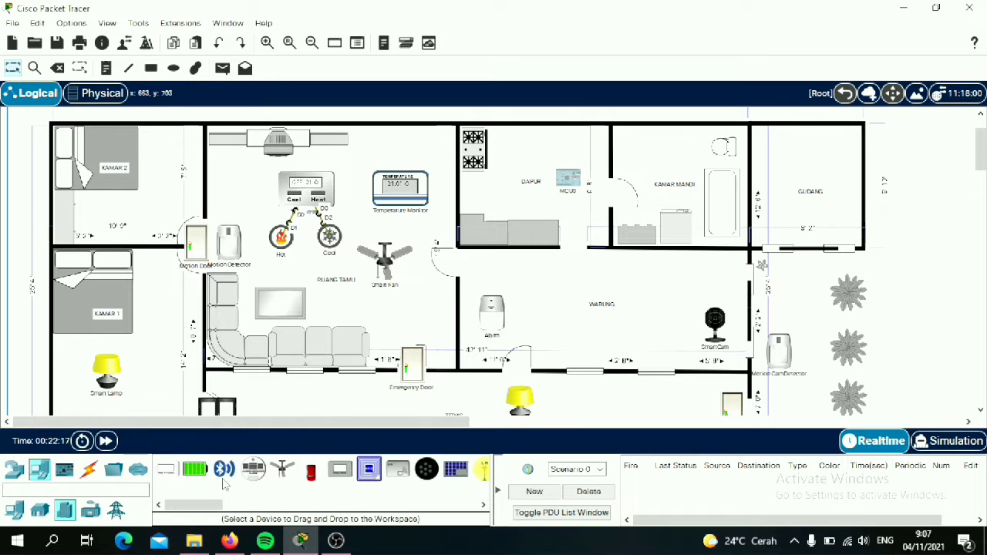
pyautogui.click(310, 467)
pyautogui.click(522, 145)
pyautogui.click(520, 174)
pyautogui.write('Fire Spri')
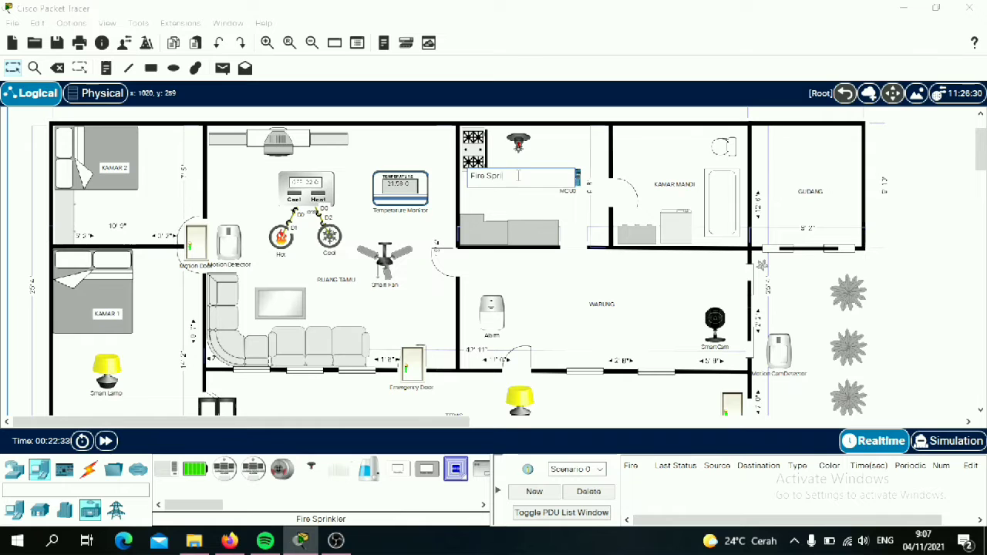
pyautogui.write('nkle')
pyautogui.press('Return')
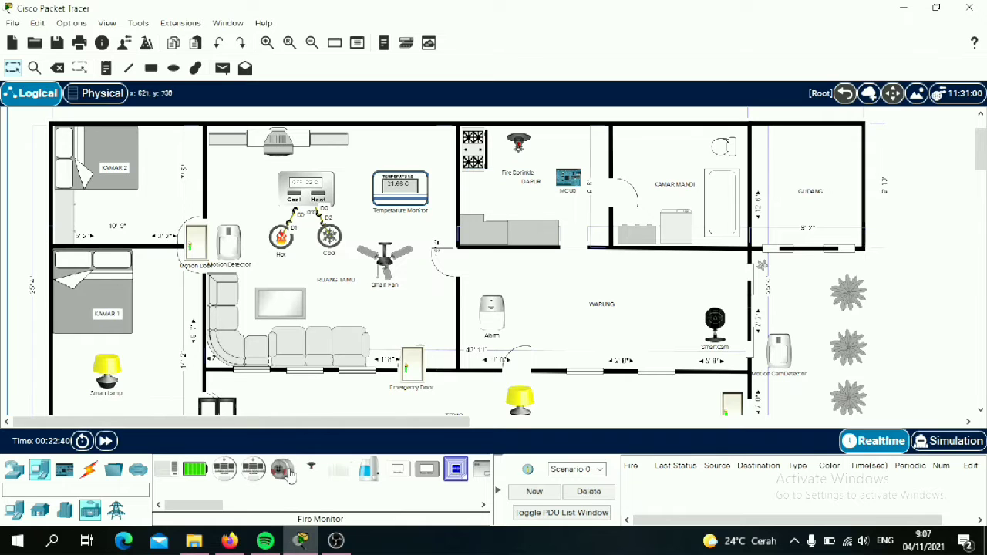
# Place a fire monitor below the MCU board in DAPUR and name it Fire Monitor.
pyautogui.click(567, 218)
pyautogui.click(573, 244)
pyautogui.write('Fire Monit')
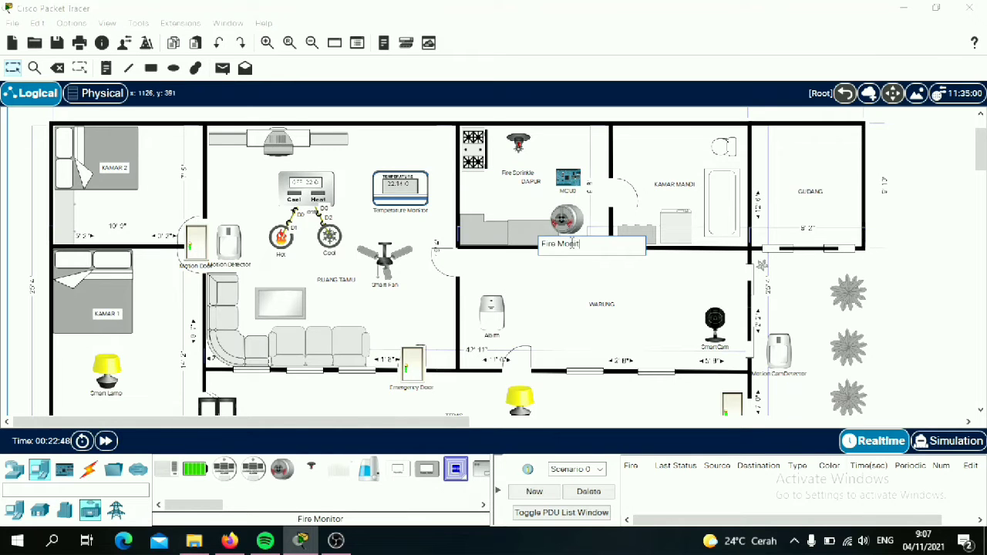
pyautogui.write('or')
pyautogui.press('Return')
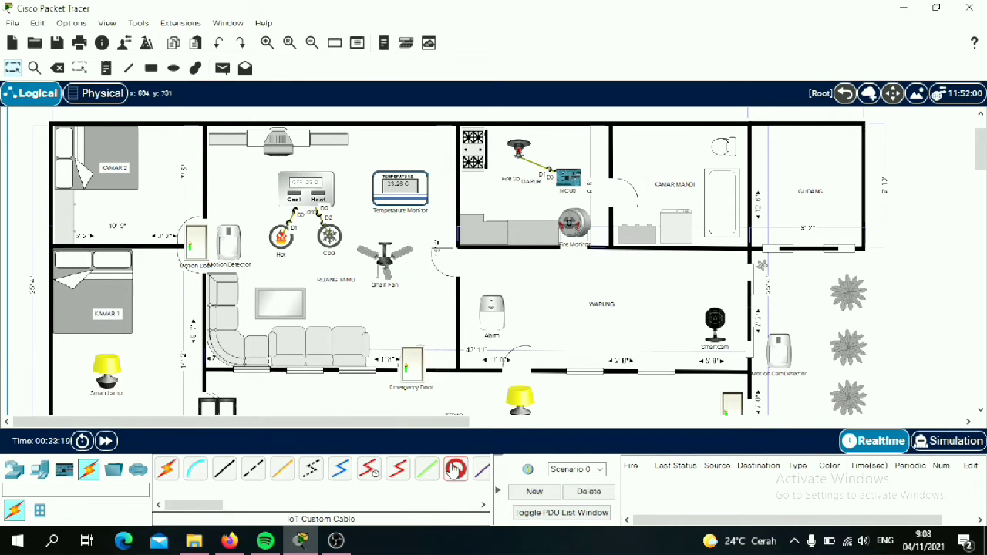
# Connect the MCU board's D2 port to the Alarm's D0 port with an IoT custom cable.
pyautogui.click(577, 182)
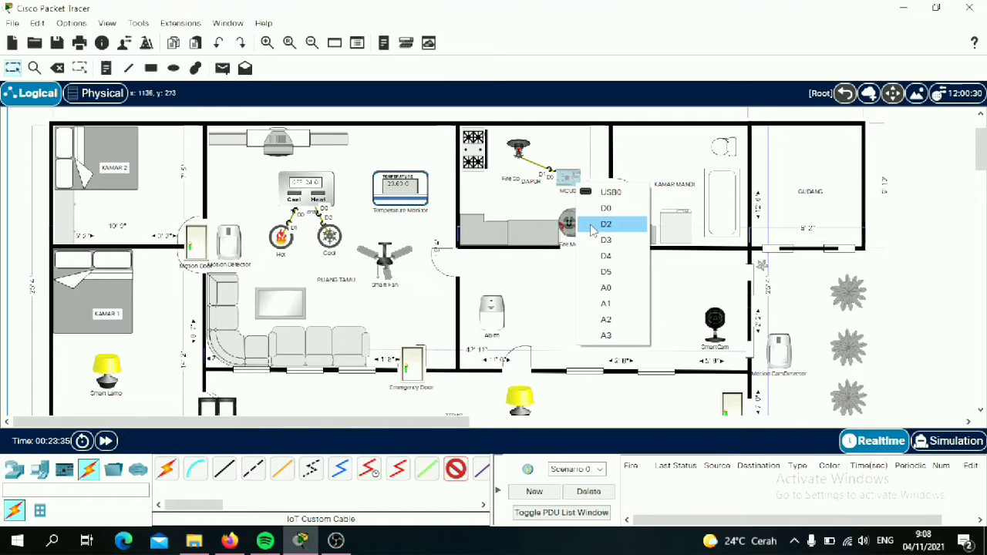
pyautogui.click(591, 224)
pyautogui.click(495, 306)
pyautogui.click(511, 330)
# Connect the MCU board to the Fire Monitor with an IoT custom cable.
pyautogui.click(456, 472)
pyautogui.click(576, 181)
pyautogui.click(592, 224)
pyautogui.click(576, 224)
pyautogui.click(592, 250)
# Place a smartphone in WARUNG between the Alarm and the room label.
pyautogui.scroll(-1, 399, 274)
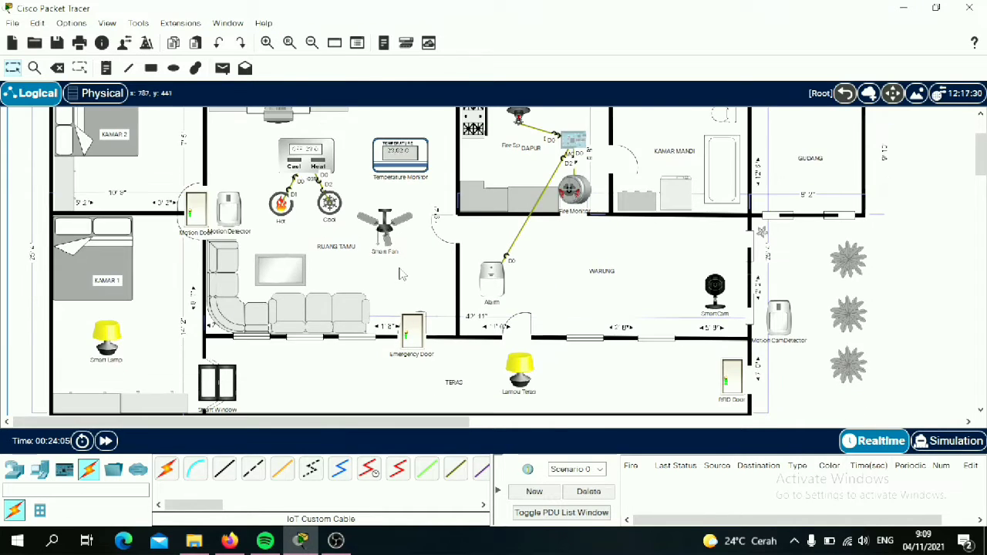
pyautogui.scroll(-2, 400, 274)
pyautogui.click(40, 469)
pyautogui.click(389, 469)
pyautogui.click(559, 202)
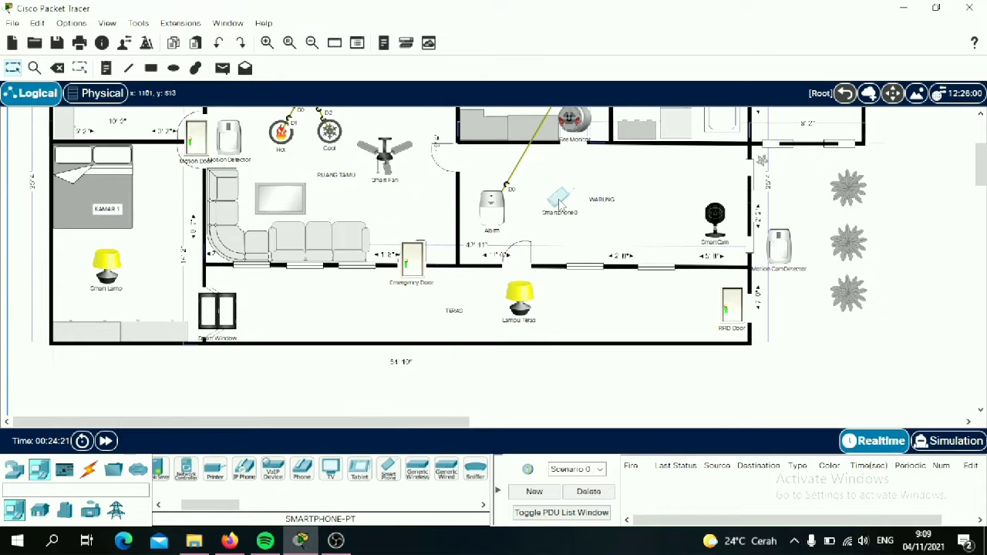
# Place a DLC100 home gateway above the house floor plan.
pyautogui.scroll(5, 463, 309)
pyautogui.click(14, 469)
pyautogui.click(88, 510)
pyautogui.scroll(-3, 289, 467)
pyautogui.click(383, 474)
pyautogui.click(406, 137)
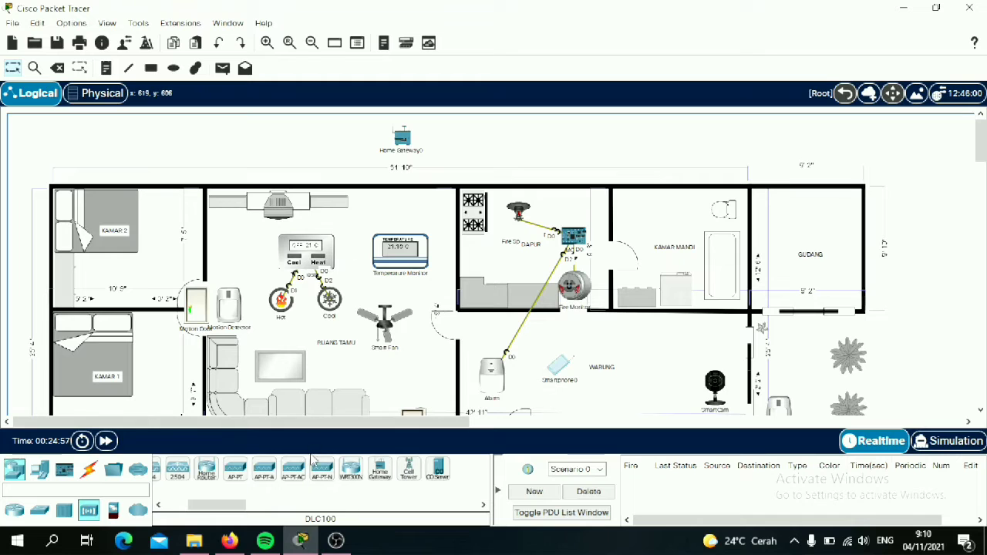
pyautogui.scroll(3, 202, 479)
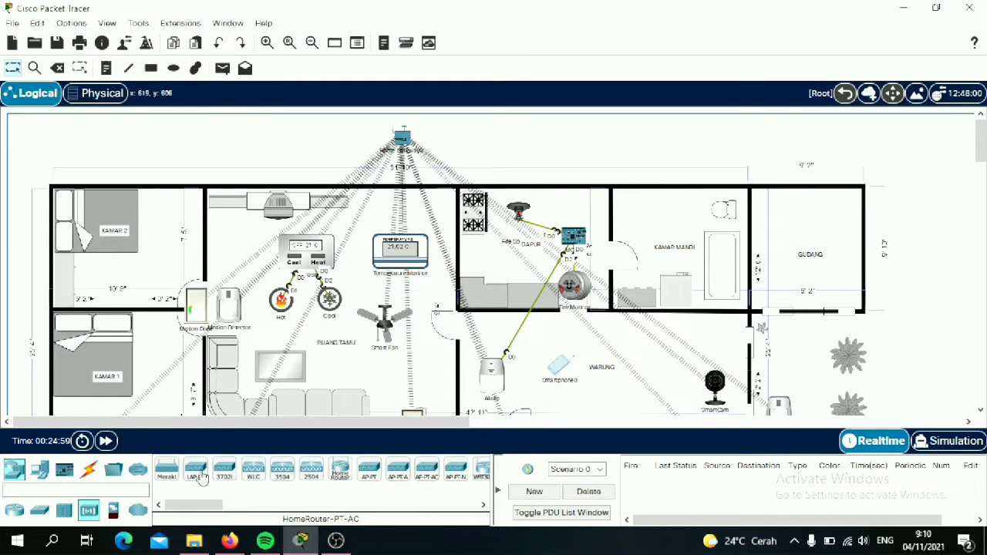
# Set the home gateway's wireless authentication to WPA2-PSK and enter the PSK pass phrase.
pyautogui.click(400, 145)
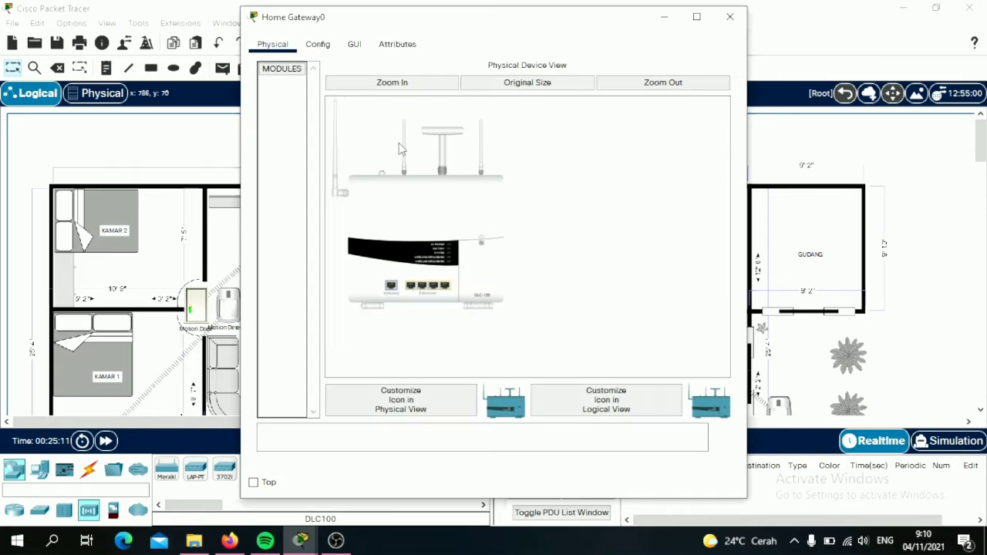
pyautogui.click(320, 45)
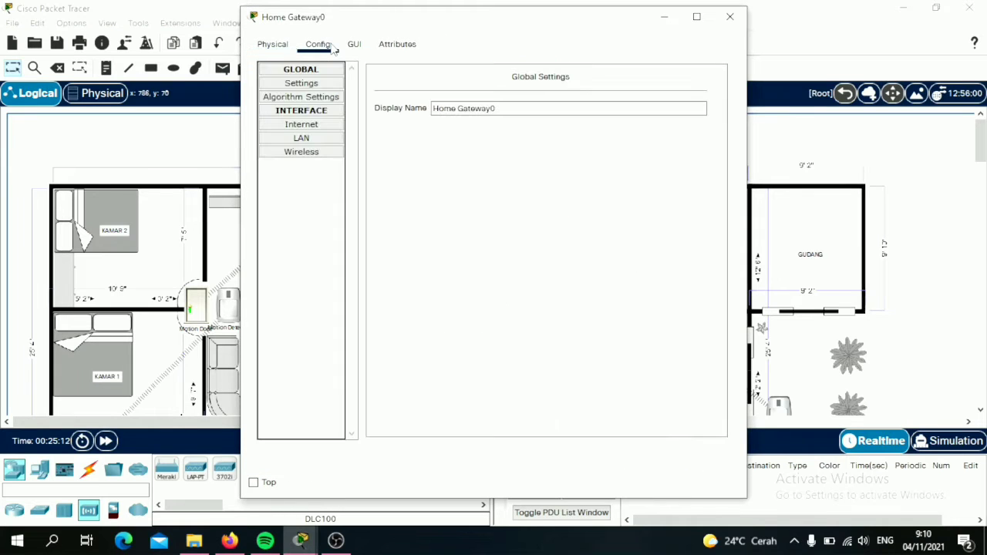
pyautogui.click(320, 153)
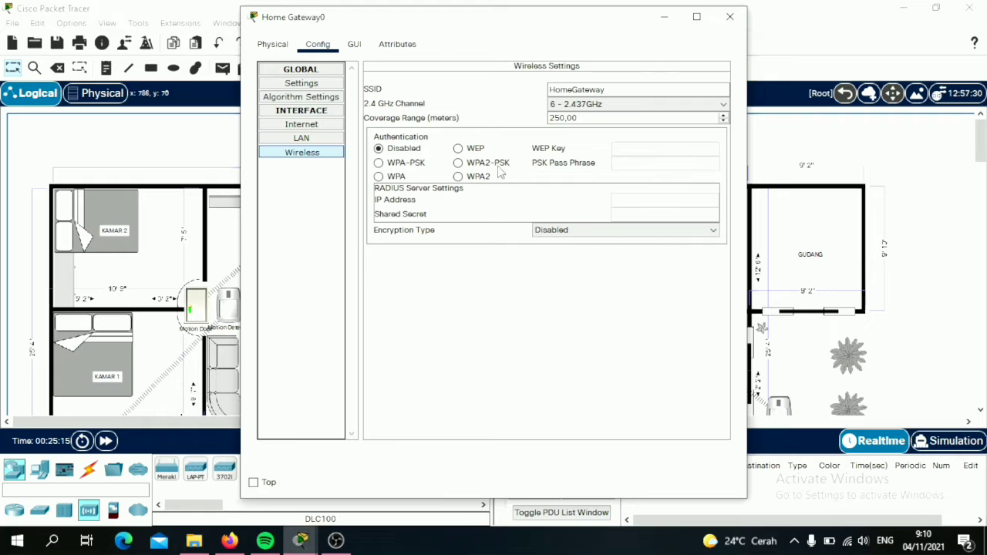
pyautogui.click(460, 164)
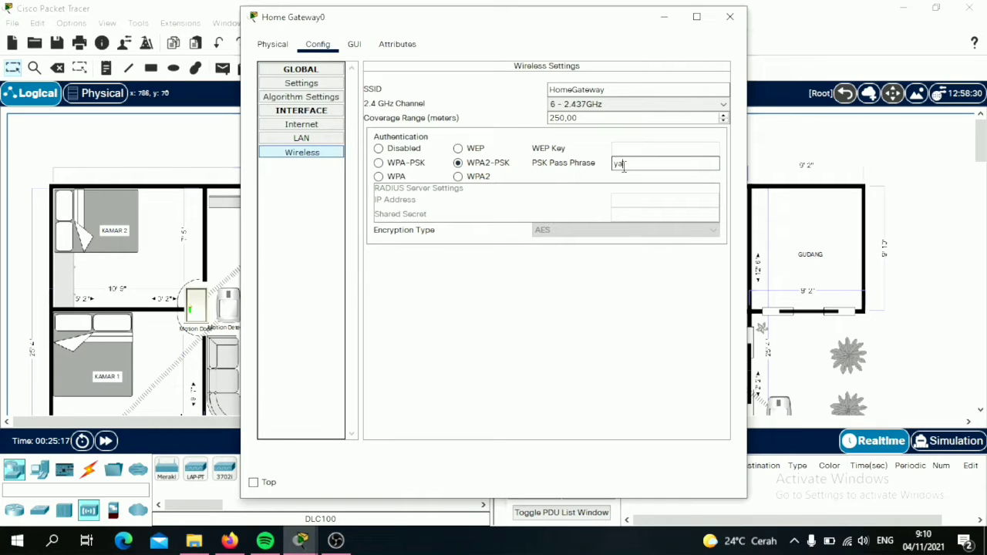
pyautogui.write('yanirahmawati33')
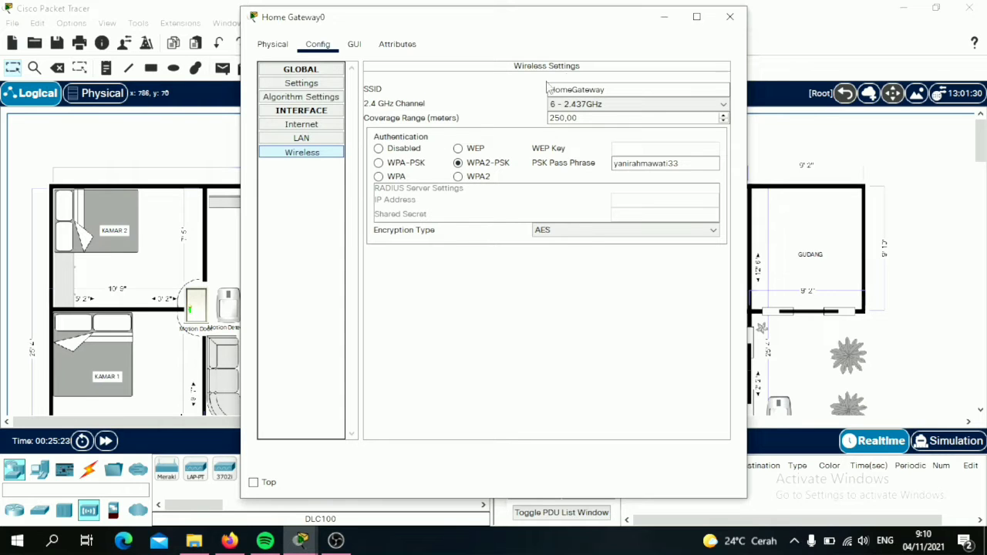
pyautogui.click(738, 24)
# Set the Motion Door's Wireless0 authentication to WPA2-PSK and enter the gateway's PSK pass phrase.
pyautogui.scroll(-2, 577, 222)
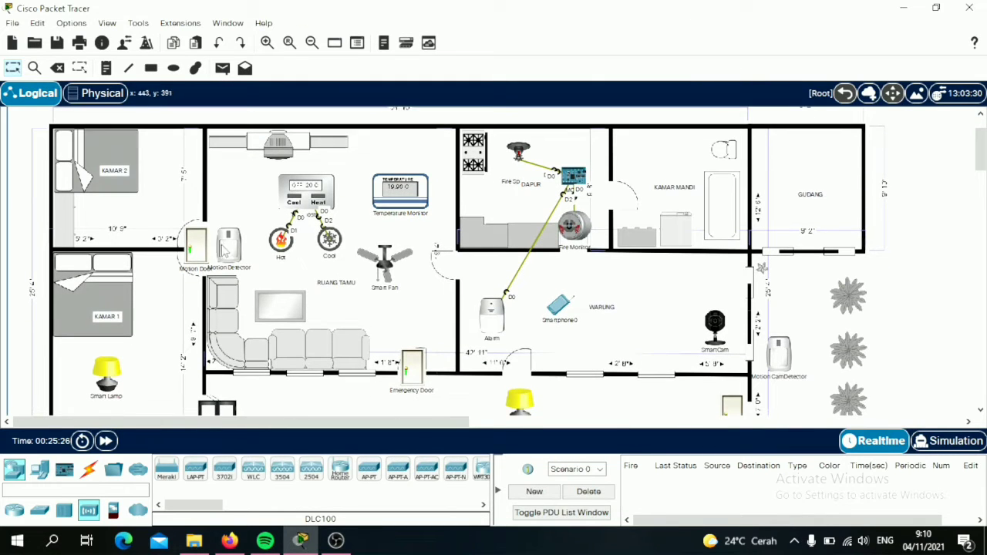
pyautogui.click(195, 248)
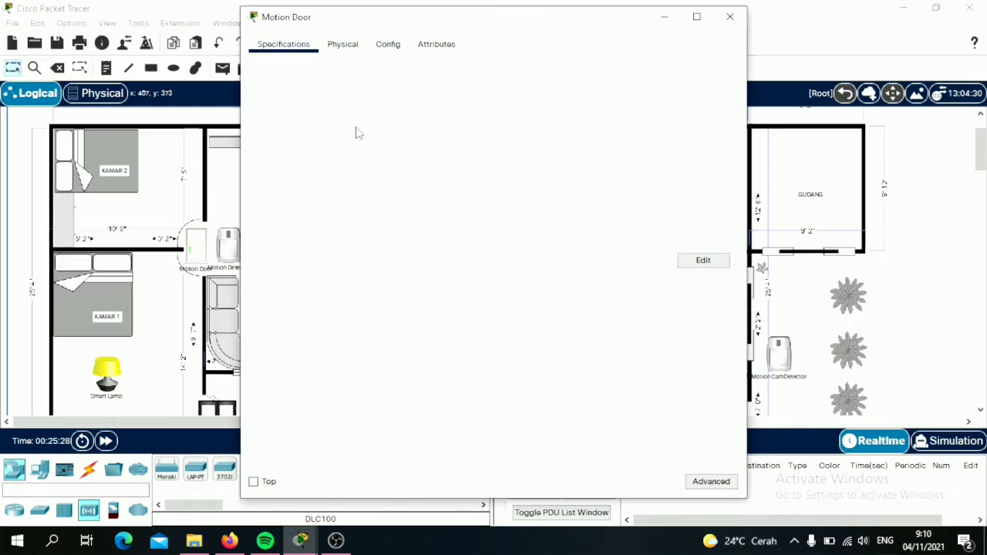
pyautogui.click(349, 47)
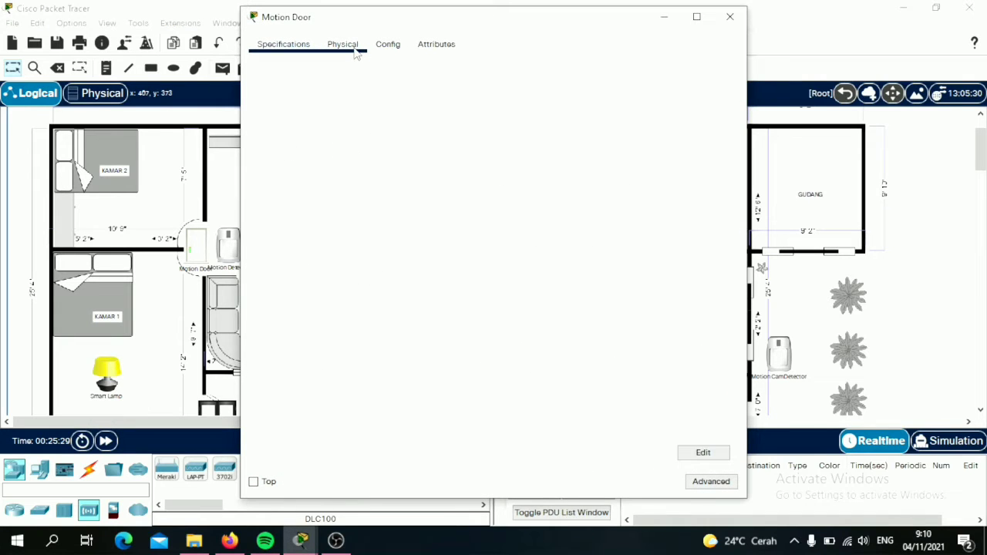
pyautogui.click(388, 48)
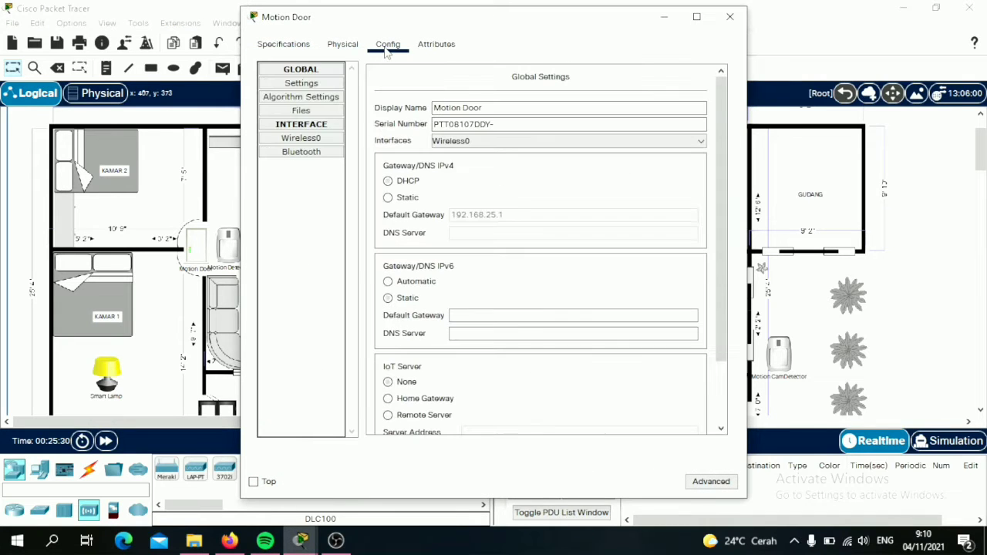
pyautogui.click(330, 144)
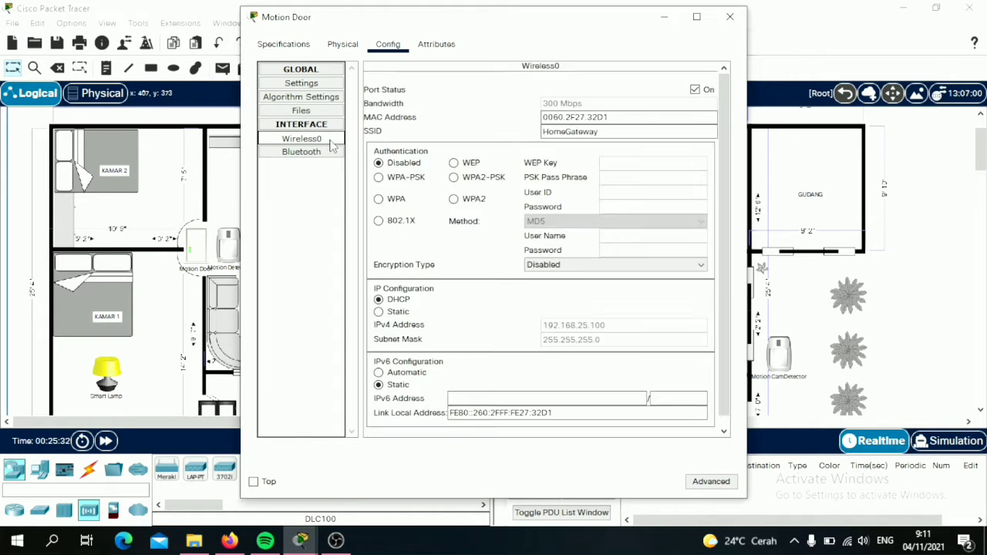
pyautogui.click(454, 178)
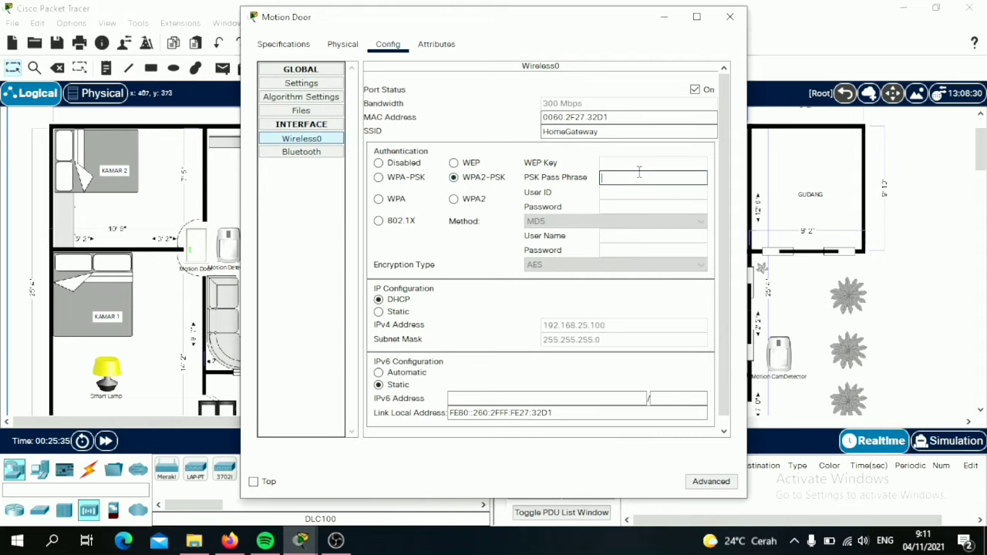
pyautogui.write('yanirahmar')
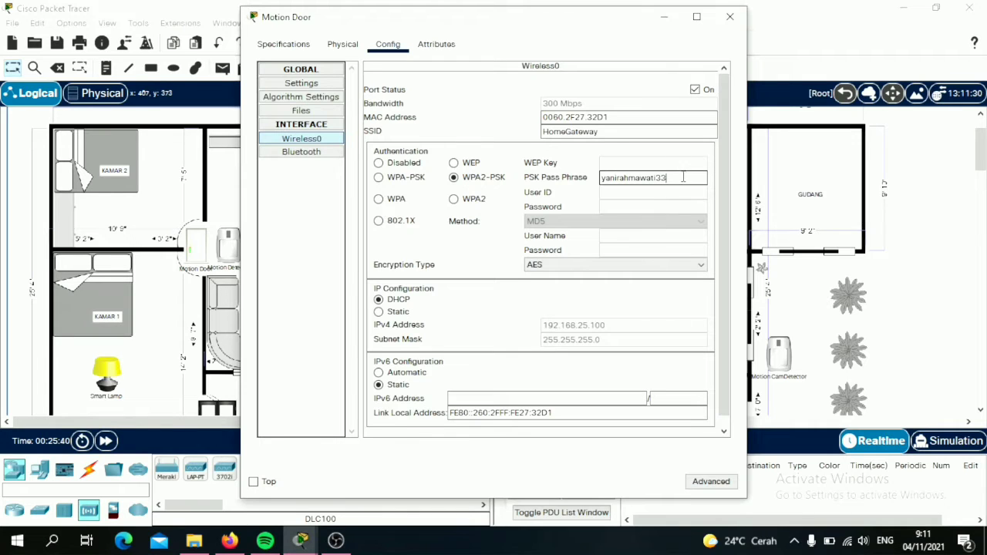
# Copy the PSK pass phrase from the Motion Door's wireless settings and close its configuration.
pyautogui.doubleClick(605, 180)
pyautogui.hotkey('ctrl', 'c')
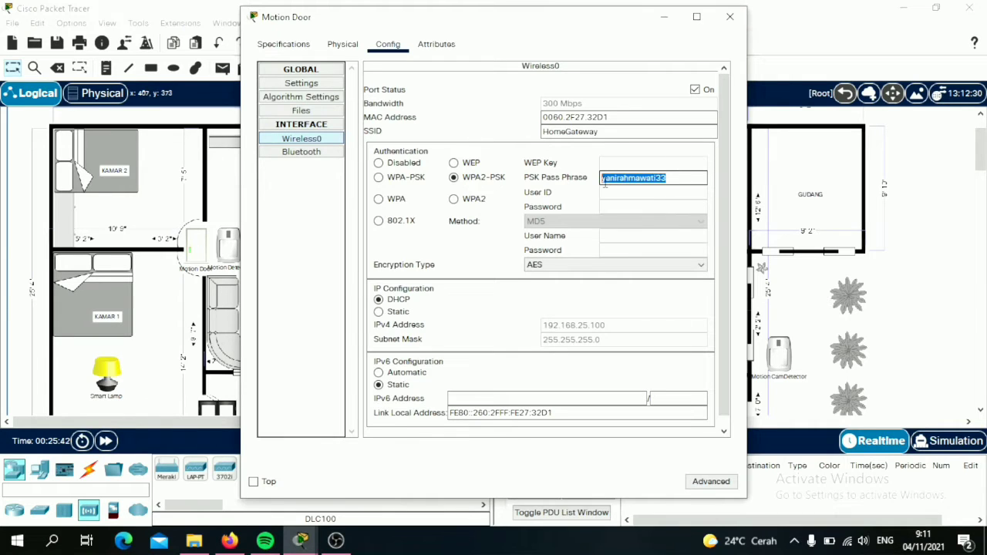
pyautogui.click(729, 17)
# Set the Motion Detector's Wireless0 authentication to WPA2-PSK and paste the PSK pass phrase.
pyautogui.click(228, 245)
pyautogui.click(380, 49)
pyautogui.click(305, 137)
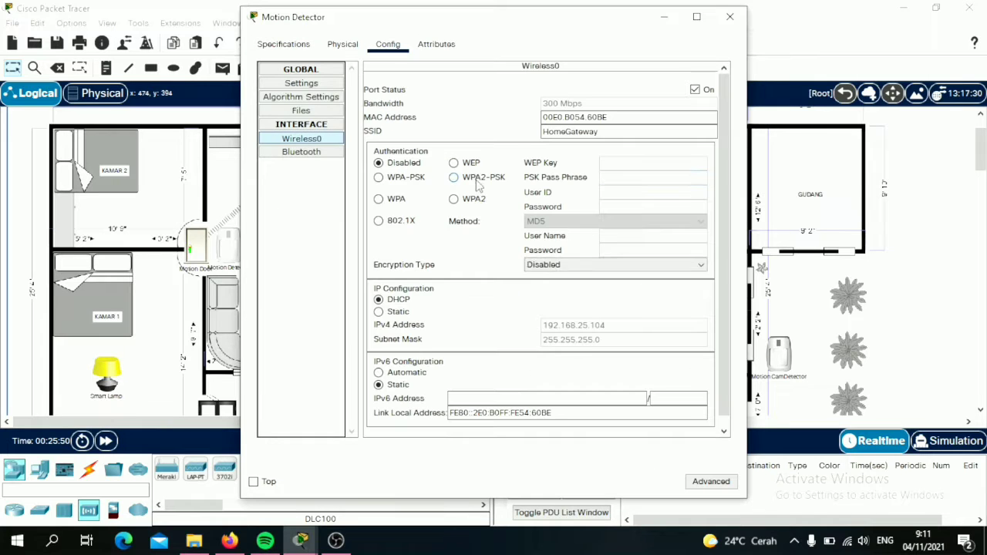
pyautogui.click(472, 177)
pyautogui.click(617, 178)
pyautogui.hotkey('ctrl', 'v')
pyautogui.click(730, 16)
# Set the Smart Lamp's Wireless0 authentication to WPA2-PSK and paste the PSK pass phrase.
pyautogui.scroll(-1, 123, 317)
pyautogui.click(110, 320)
pyautogui.click(385, 46)
pyautogui.click(334, 138)
pyautogui.click(465, 177)
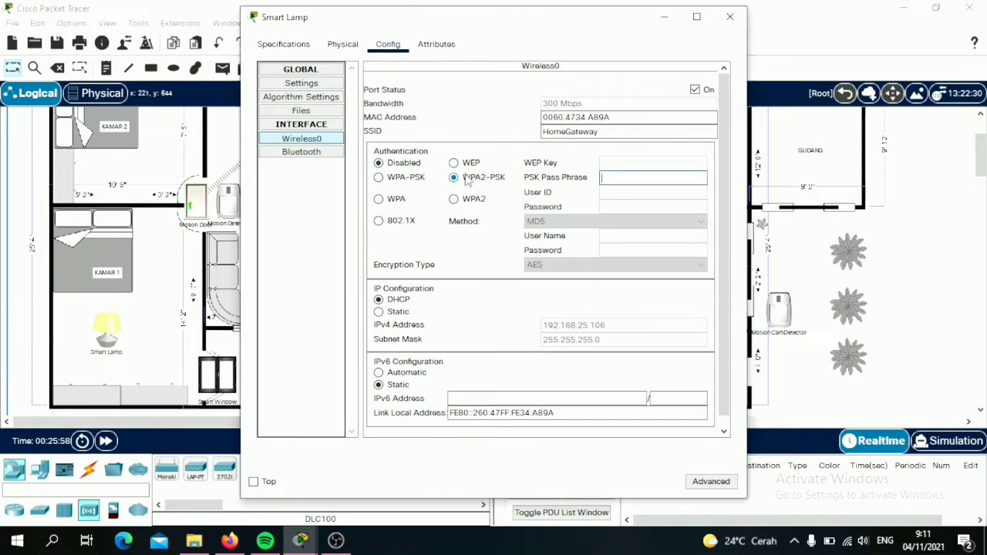
pyautogui.click(617, 178)
pyautogui.hotkey('ctrl', 'v')
pyautogui.click(729, 17)
# Set the Smart Window's Wireless0 authentication to WPA2-PSK and paste the PSK pass phrase.
pyautogui.click(230, 365)
pyautogui.click(388, 45)
pyautogui.click(316, 138)
pyautogui.click(454, 177)
pyautogui.click(619, 176)
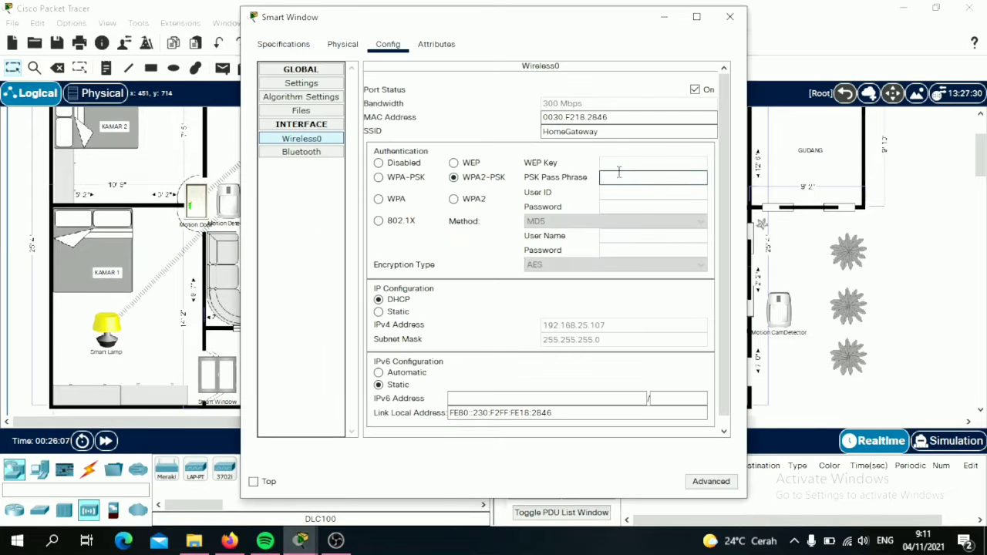
pyautogui.hotkey('ctrl', 'v')
pyautogui.click(730, 16)
# Set the Thermostat's Wireless0 authentication to WPA2-PSK and paste the PSK pass phrase.
pyautogui.scroll(1, 317, 167)
pyautogui.click(315, 164)
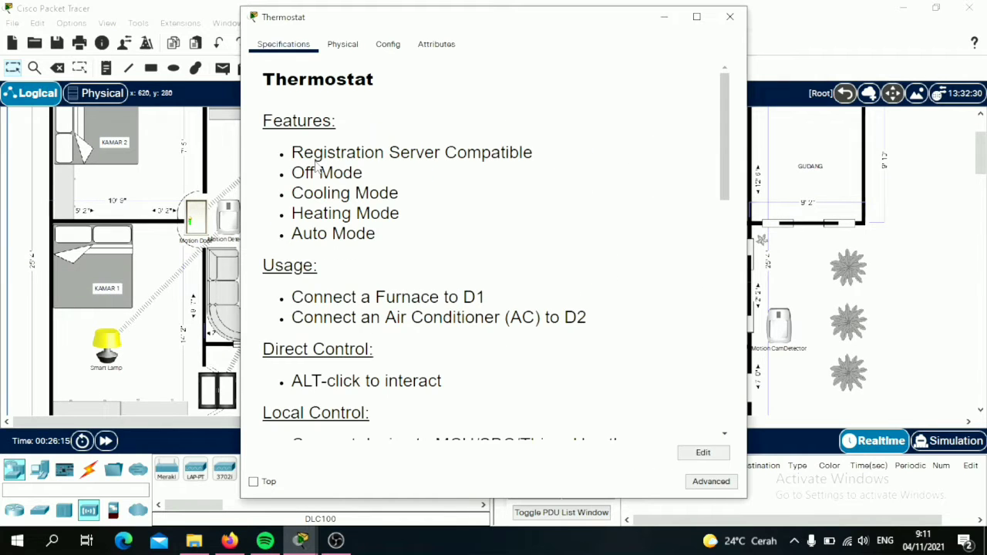
pyautogui.click(388, 44)
pyautogui.click(301, 138)
pyautogui.click(482, 181)
pyautogui.click(619, 178)
pyautogui.hotkey('ctrl', 'v')
pyautogui.click(730, 16)
# Set the Temperature Monitor's Wireless0 authentication to WPA2-PSK and paste the PSK pass phrase.
pyautogui.click(401, 164)
pyautogui.click(384, 46)
pyautogui.click(318, 139)
pyautogui.click(500, 179)
pyautogui.click(729, 16)
# Set the Smart Fan's Wireless0 authentication to WPA2-PSK and paste the PSK pass phrase.
pyautogui.click(384, 232)
pyautogui.click(386, 46)
pyautogui.click(301, 139)
pyautogui.click(482, 178)
pyautogui.click(610, 179)
pyautogui.hotkey('ctrl', 'v')
pyautogui.click(730, 16)
# Set the Emergency Door's Wireless0 authentication to WPA2-PSK and paste the PSK pass phrase.
pyautogui.scroll(-1, 554, 222)
pyautogui.click(413, 286)
pyautogui.click(388, 44)
pyautogui.click(301, 138)
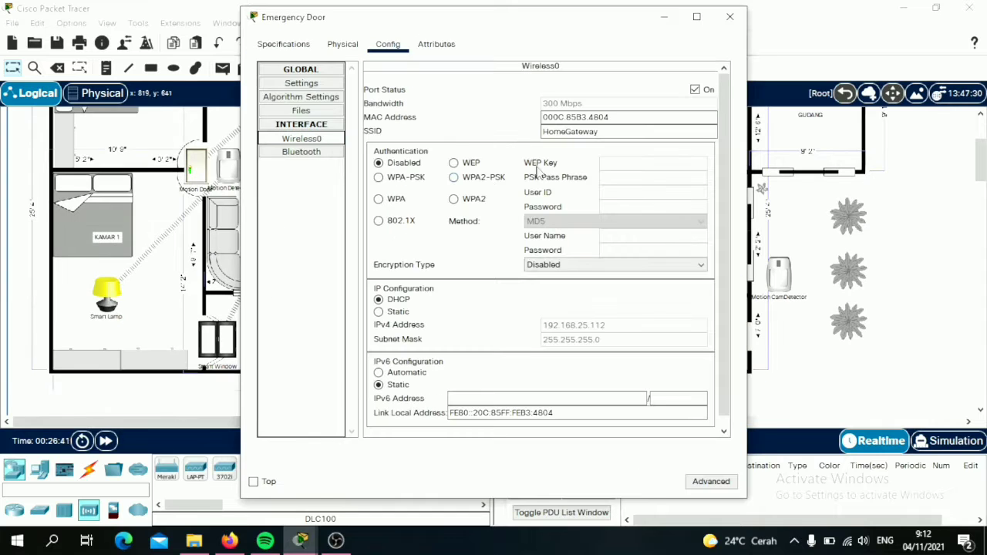
pyautogui.click(729, 16)
# Set the Lampu Teras lamp's Wireless0 authentication to WPA2-PSK and paste the PSK pass phrase.
pyautogui.click(523, 322)
pyautogui.click(390, 48)
pyautogui.click(301, 138)
pyautogui.click(482, 178)
pyautogui.click(621, 178)
pyautogui.hotkey('ctrl', 'v')
pyautogui.click(730, 16)
# Set the Alarm's Wireless0 authentication to WPA2-PSK and paste the PSK pass phrase.
pyautogui.scroll(2, 594, 227)
pyautogui.click(491, 327)
pyautogui.click(388, 47)
pyautogui.click(301, 139)
pyautogui.click(481, 178)
pyautogui.hotkey('ctrl', 'v')
pyautogui.click(729, 16)
# Check the Fire Monitor's configuration and close it without changes.
pyautogui.click(578, 232)
pyautogui.click(388, 44)
pyautogui.click(730, 16)
# Set the SmartCam's Wireless0 authentication to WPA2-PSK and paste the PSK pass phrase.
pyautogui.hscroll(2, 556, 301)
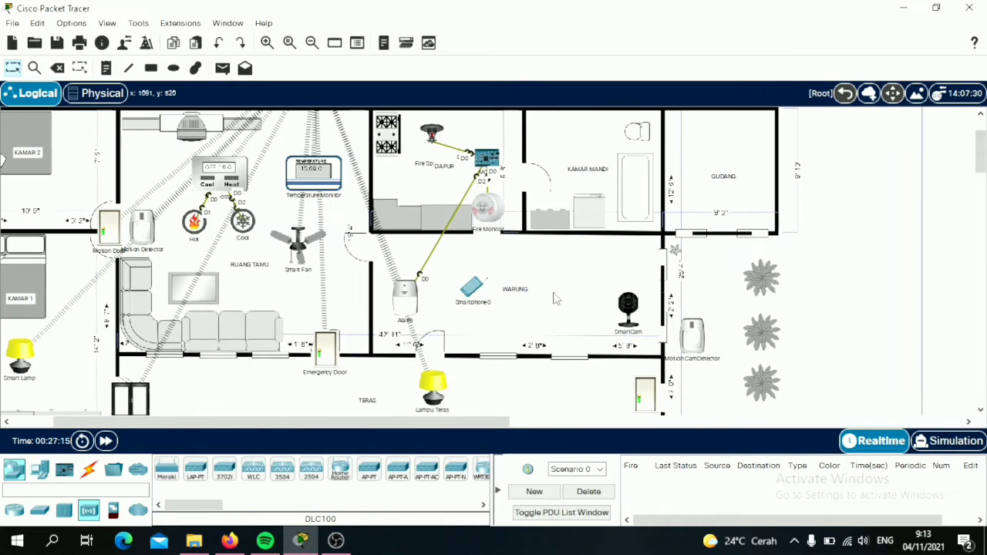
pyautogui.click(628, 297)
pyautogui.click(388, 44)
pyautogui.click(301, 139)
pyautogui.click(493, 178)
pyautogui.hotkey('ctrl', 'v')
pyautogui.click(730, 16)
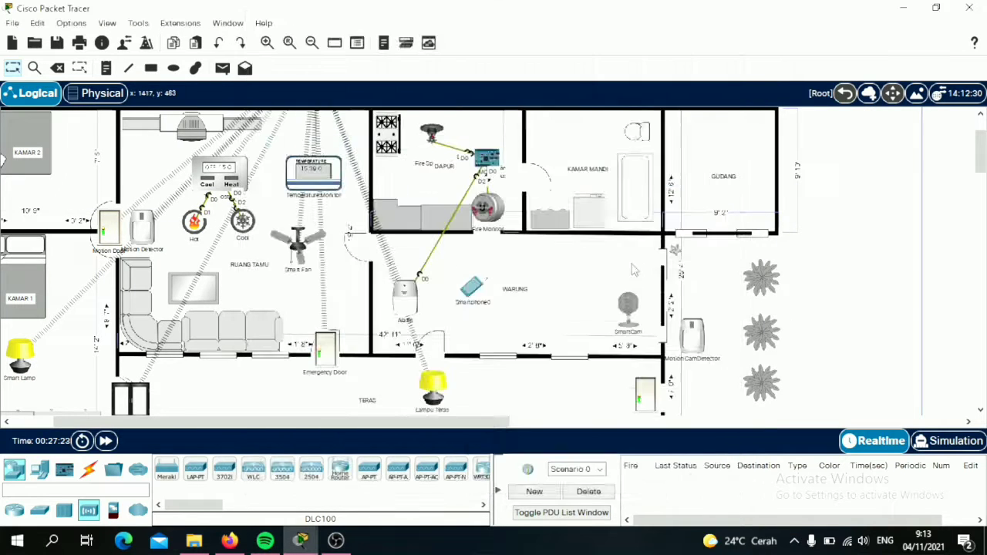
# Set the Motion CamDetector's Wireless0 authentication to WPA2-PSK and paste the PSK pass phrase.
pyautogui.scroll(-1, 637, 262)
pyautogui.click(692, 299)
pyautogui.click(388, 46)
pyautogui.click(301, 139)
pyautogui.click(492, 178)
pyautogui.hotkey('ctrl', 'v')
pyautogui.click(729, 16)
# Set the RFID Door's Wireless0 authentication to WPA2-PSK and paste the PSK pass phrase.
pyautogui.scroll(-1, 687, 259)
pyautogui.click(643, 328)
pyautogui.click(399, 48)
pyautogui.click(302, 139)
pyautogui.click(492, 178)
pyautogui.hotkey('ctrl', 'v')
pyautogui.click(730, 16)
# Place two RFID cards side by side below the terrace, near the RFID Door.
pyautogui.scroll(-3, 463, 309)
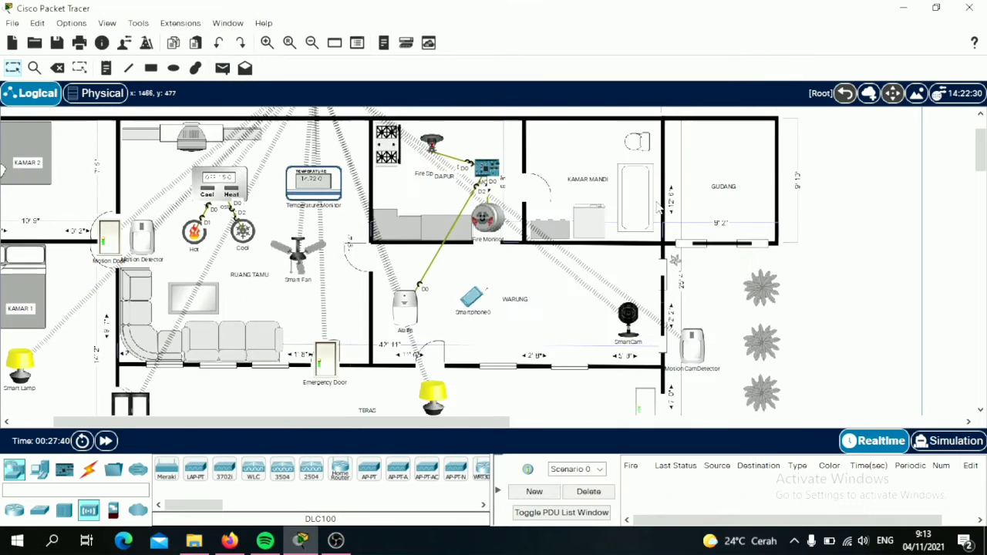
pyautogui.click(40, 469)
pyautogui.click(64, 510)
pyautogui.click(342, 469)
pyautogui.click(542, 316)
pyautogui.moveTo(342, 469); pyautogui.dragTo(585, 316)
# Rename the two RFID cards True and False.
pyautogui.click(539, 342)
pyautogui.write('True')
pyautogui.press('Return')
pyautogui.click(589, 340)
pyautogui.write('False')
pyautogui.press('Return')
# Place another component beside the True RFID card below the terrace and open its label for editing.
pyautogui.click(64, 470)
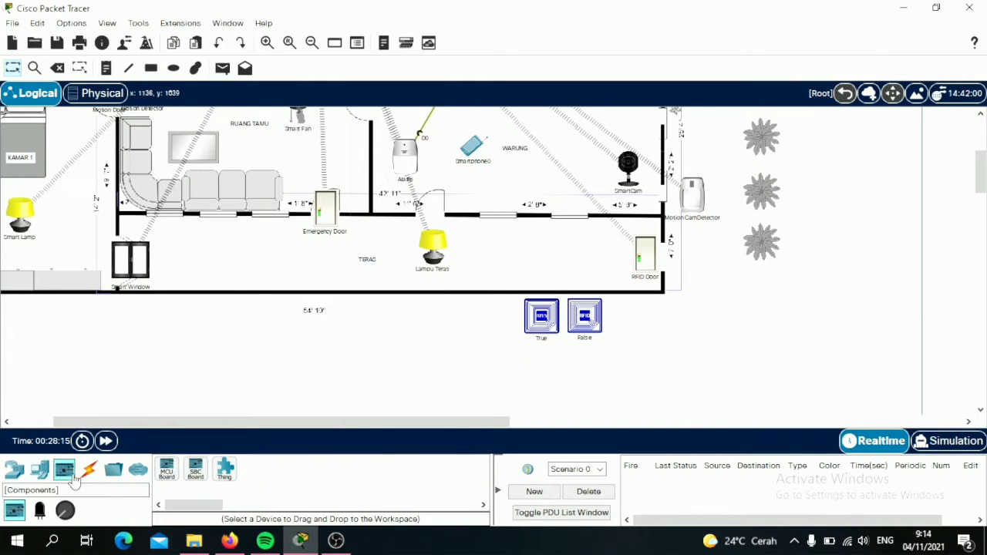
pyautogui.click(65, 510)
pyautogui.click(40, 509)
pyautogui.moveTo(311, 469); pyautogui.dragTo(495, 328)
pyautogui.click(484, 337)
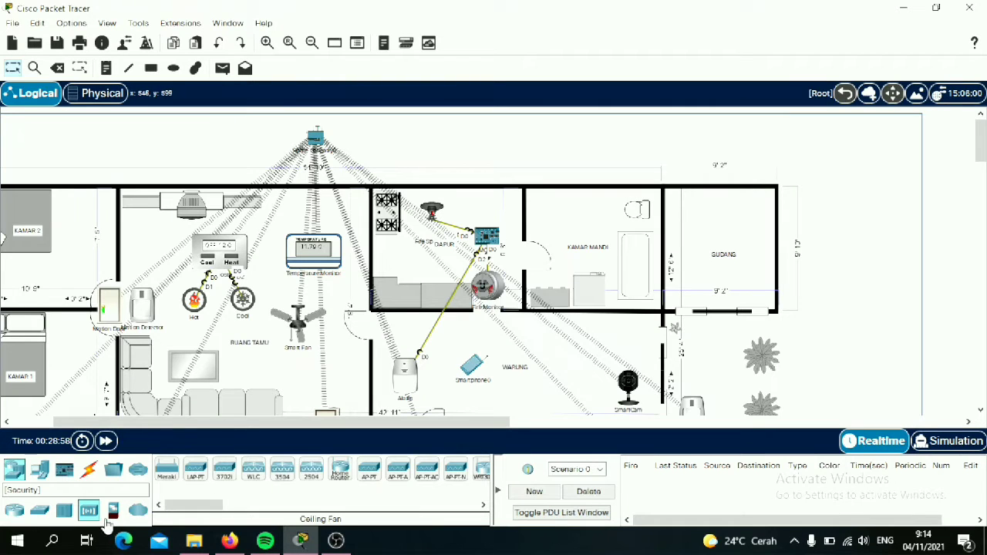
# Place a Cable Modem above the house, beside the home gateway.
pyautogui.click(112, 513)
pyautogui.click(138, 511)
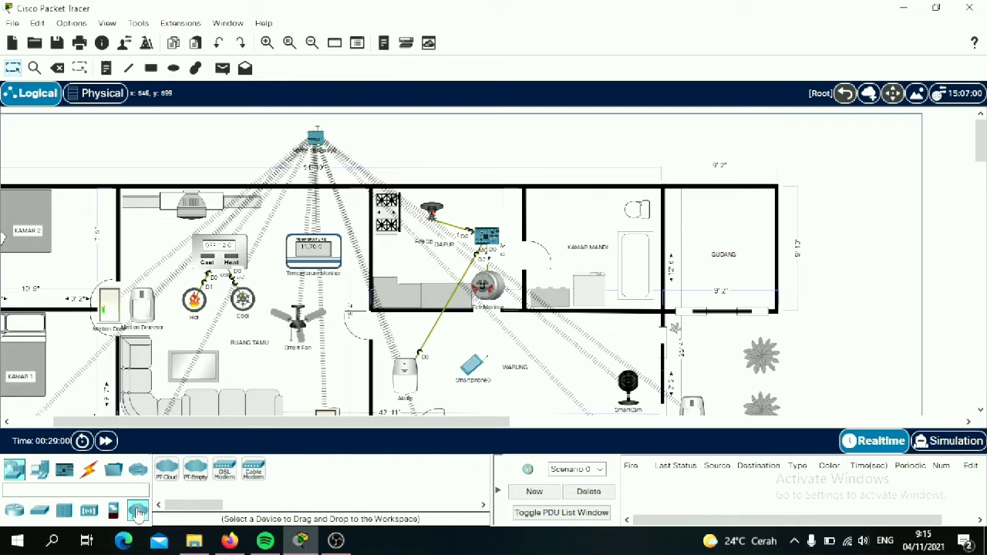
pyautogui.moveTo(256, 478); pyautogui.dragTo(256, 477)
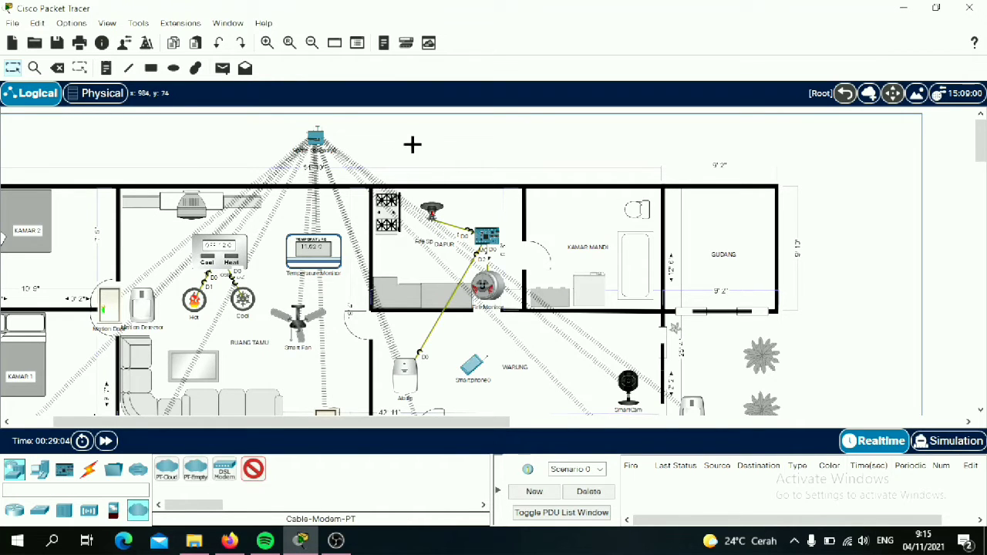
pyautogui.moveTo(413, 143); pyautogui.dragTo(411, 143)
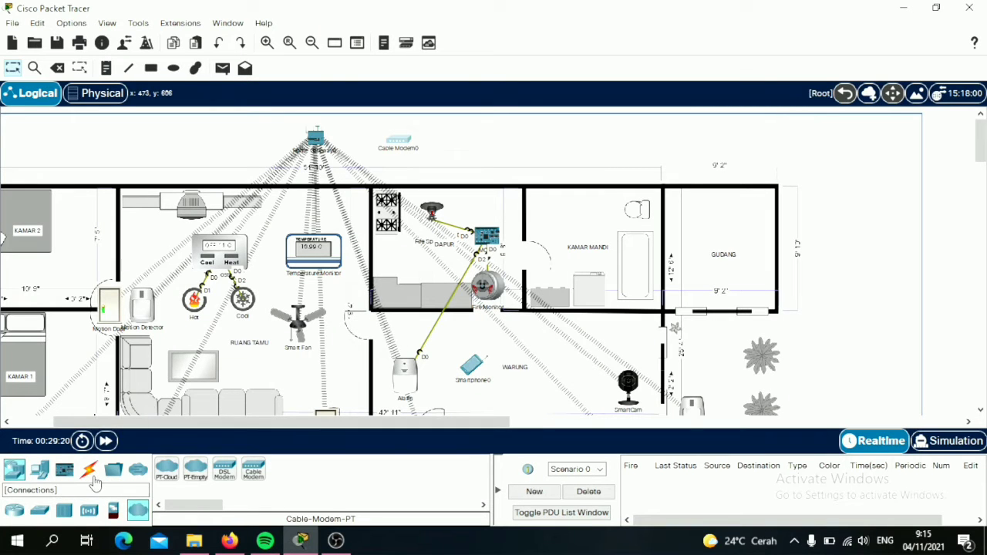
# Connect the home gateway's Internet port to the Cable Modem with a Copper Straight-Through cable.
pyautogui.click(91, 476)
pyautogui.click(225, 471)
pyautogui.click(319, 140)
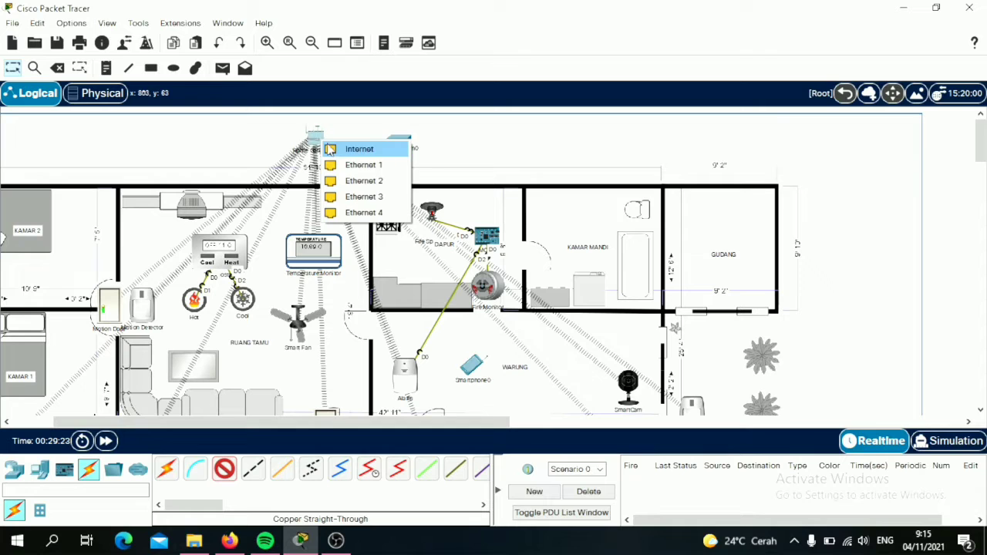
pyautogui.click(337, 149)
pyautogui.click(398, 138)
pyautogui.click(416, 167)
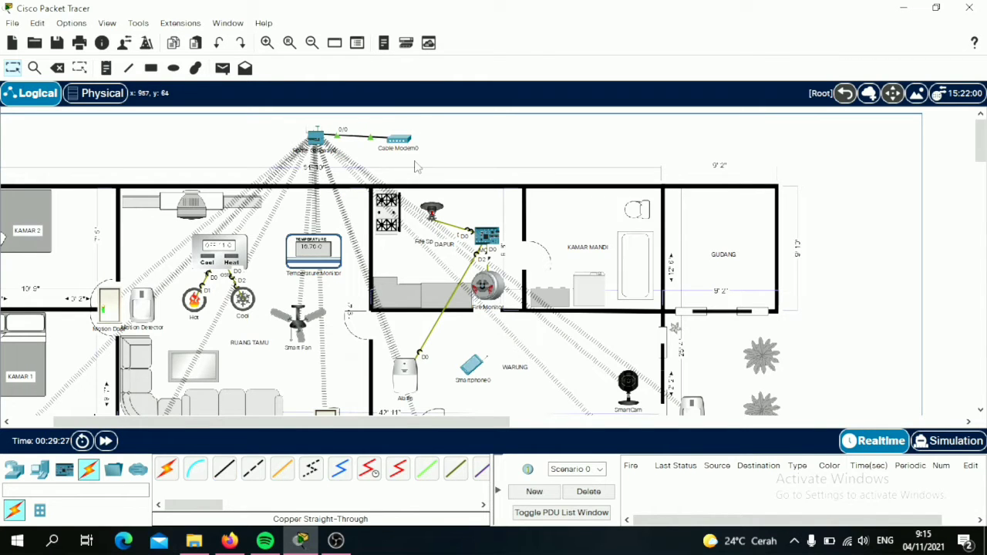
# Place a 2911 router beside the Cable Modem.
pyautogui.click(14, 470)
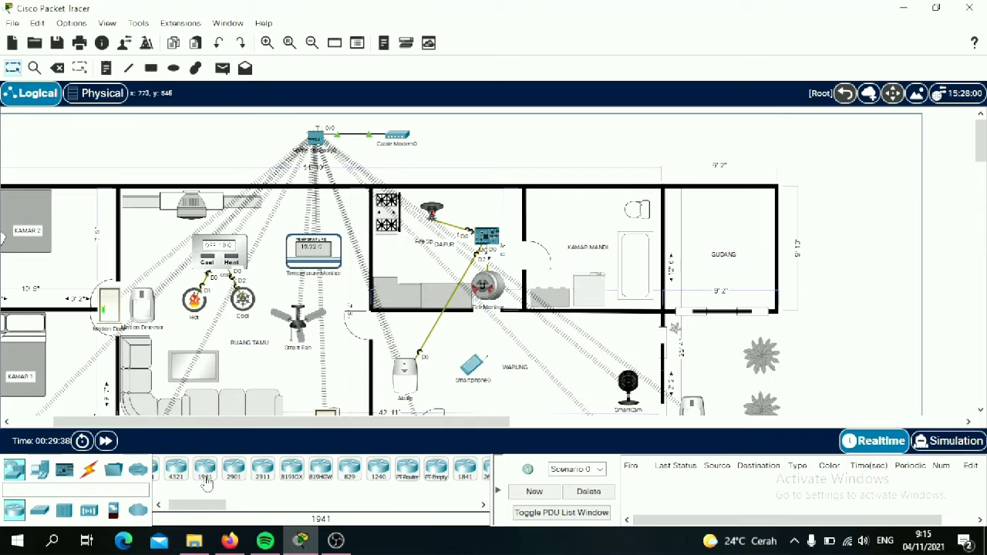
pyautogui.hscroll(-1, 207, 482)
pyautogui.click(284, 480)
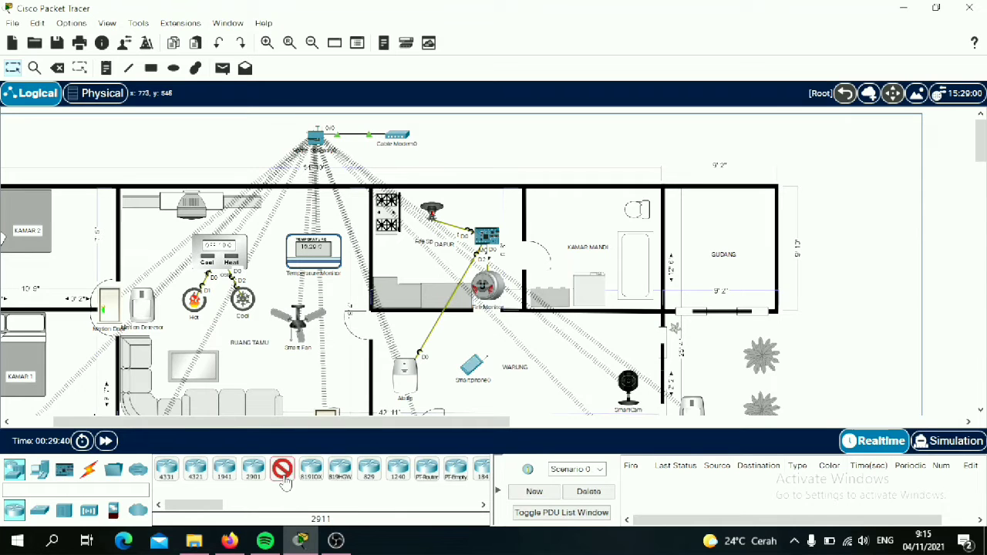
pyautogui.click(462, 138)
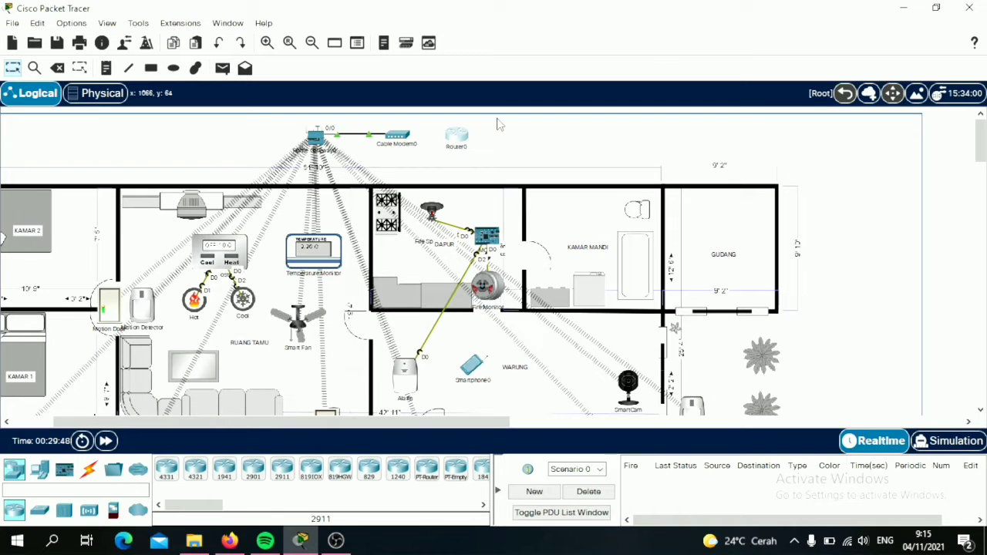
# Power off the 2911 router and install two HWIC-1GE-SFP modules in its expansion slots.
pyautogui.click(456, 137)
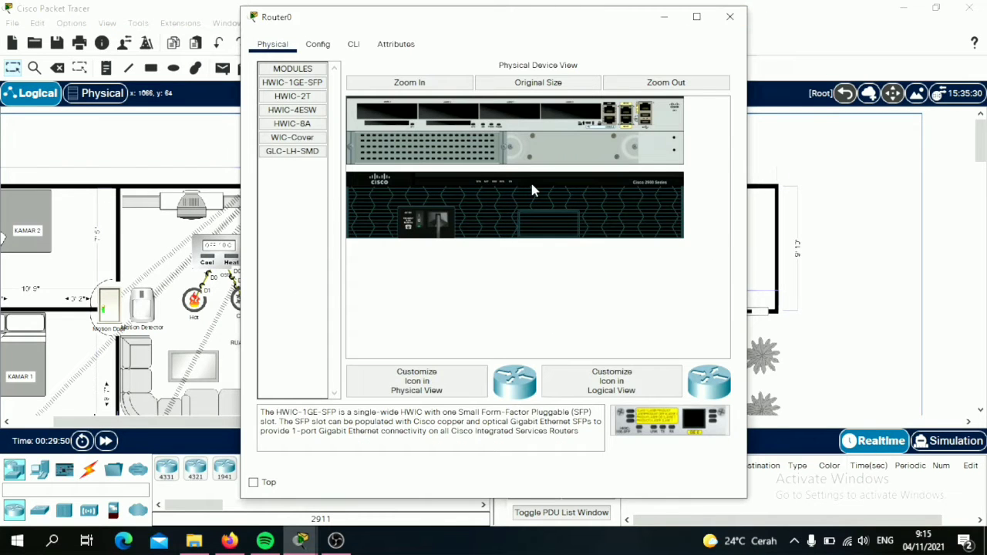
pyautogui.click(418, 219)
pyautogui.moveTo(689, 436); pyautogui.dragTo(571, 124)
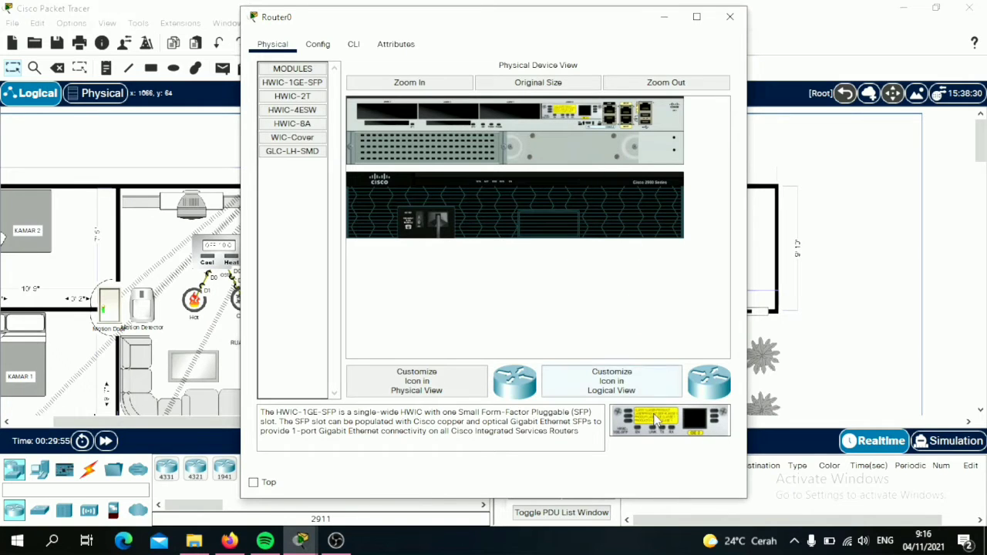
pyautogui.moveTo(656, 421); pyautogui.dragTo(511, 125)
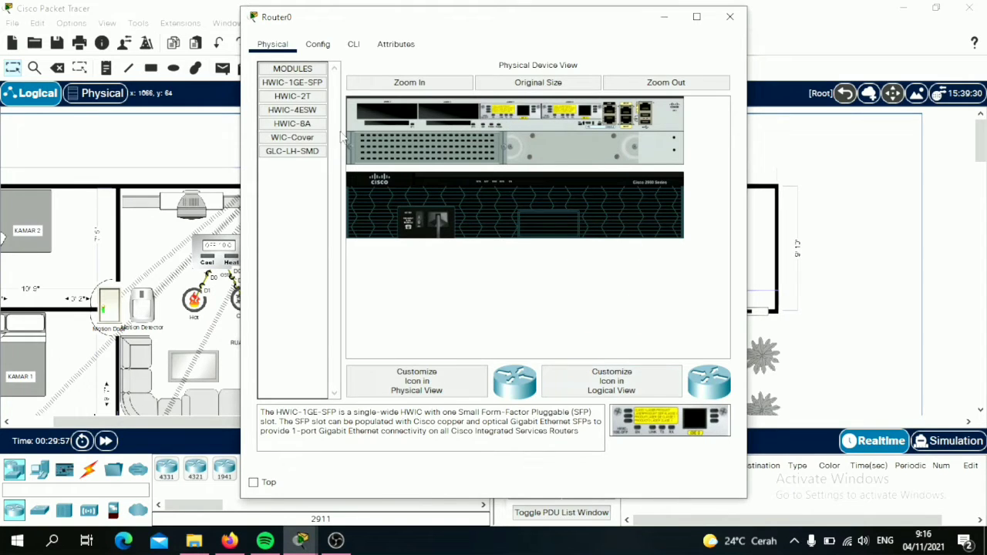
# Install an HWIC-4ESW module in the router slot beside the two SFP modules and close the router's window.
pyautogui.click(293, 97)
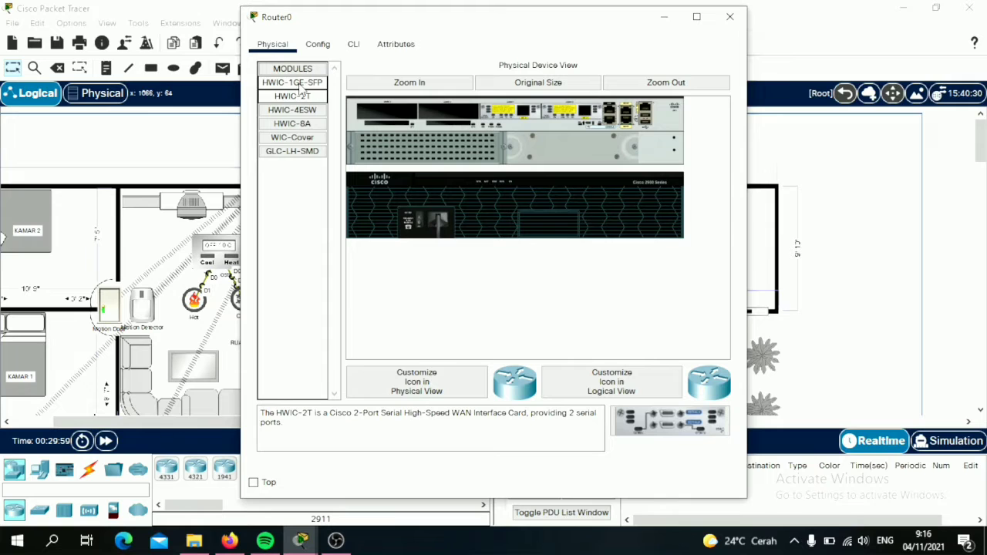
pyautogui.click(301, 83)
pyautogui.click(300, 96)
pyautogui.click(310, 112)
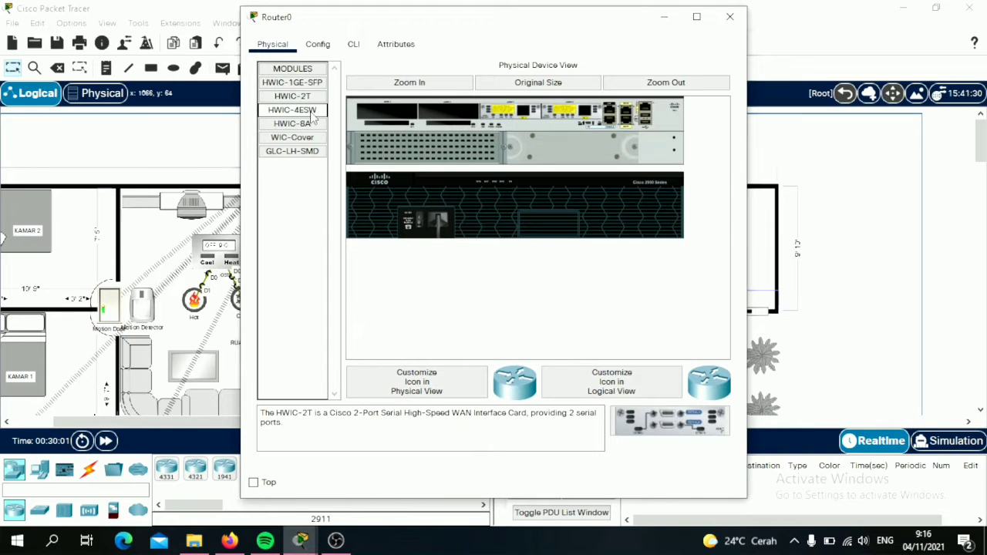
pyautogui.click(311, 125)
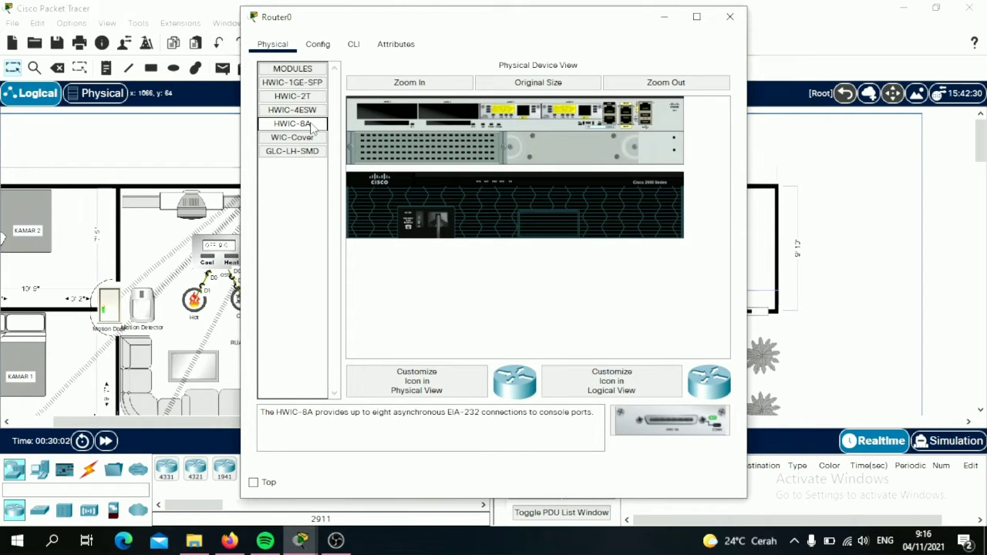
pyautogui.click(311, 111)
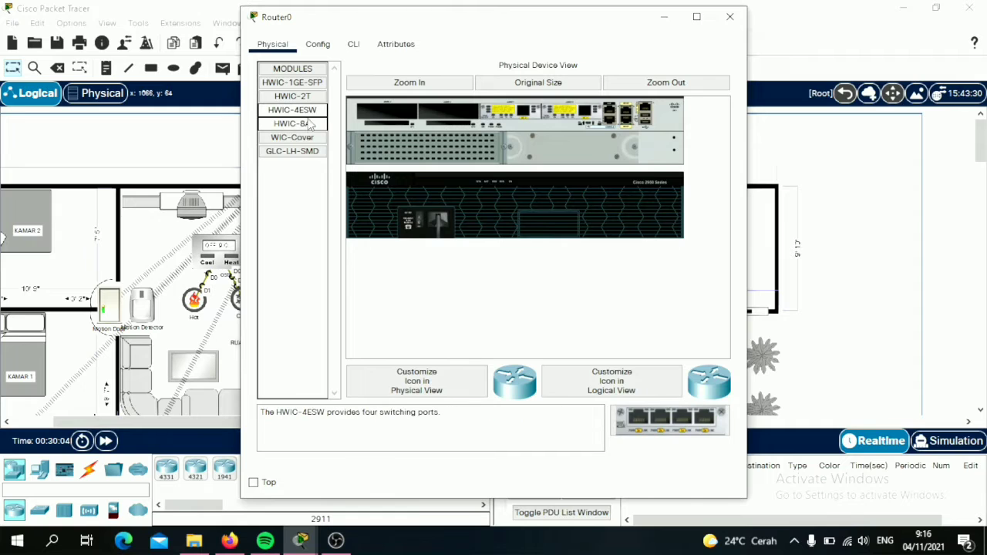
pyautogui.moveTo(663, 420); pyautogui.dragTo(463, 116)
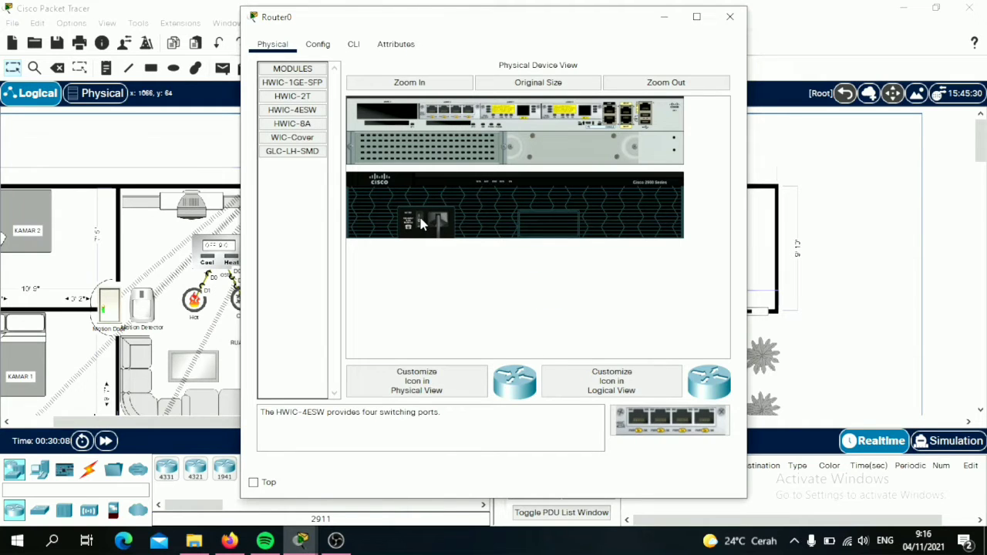
pyautogui.click(730, 17)
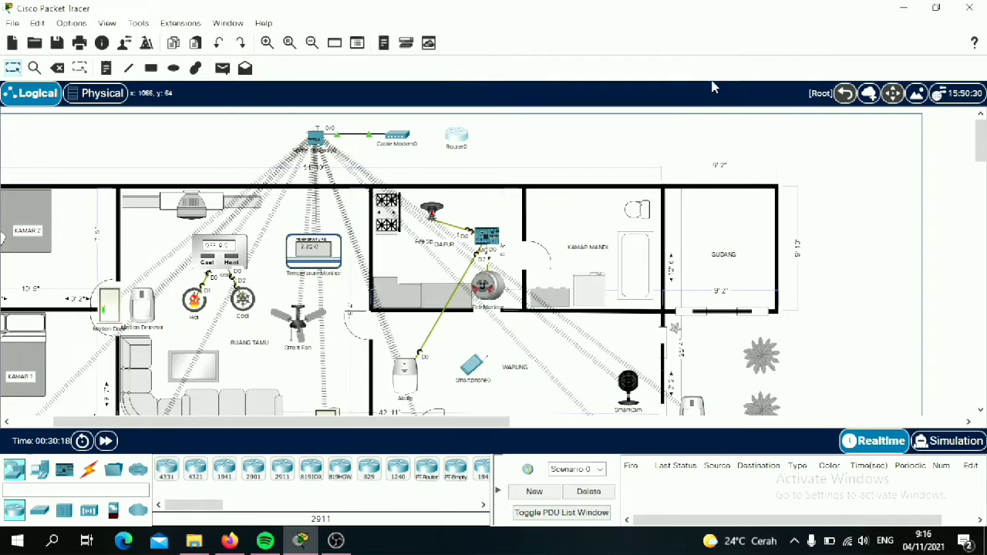
# Group the 2911 router into a new cluster and name it Internet.
pyautogui.click(870, 93)
pyautogui.click(463, 153)
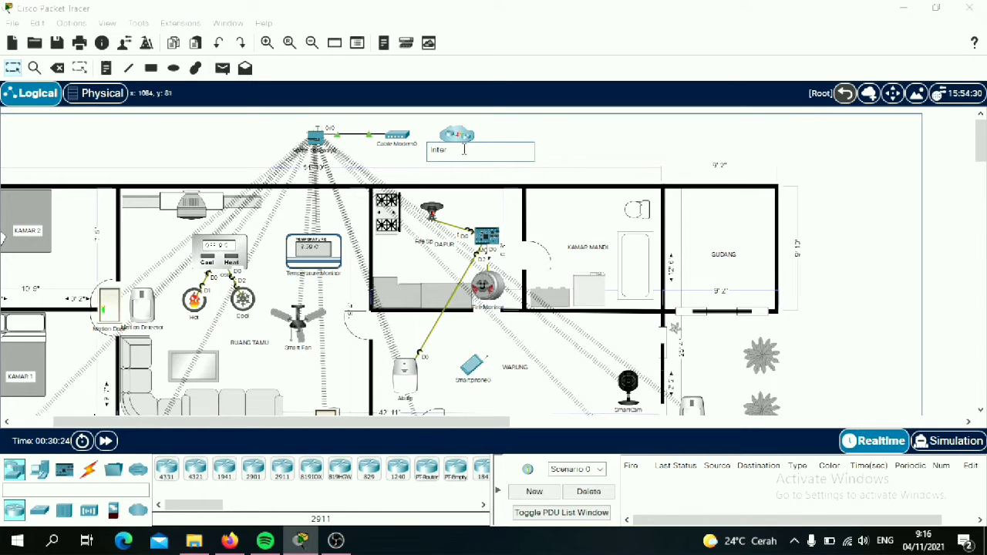
pyautogui.click(577, 157)
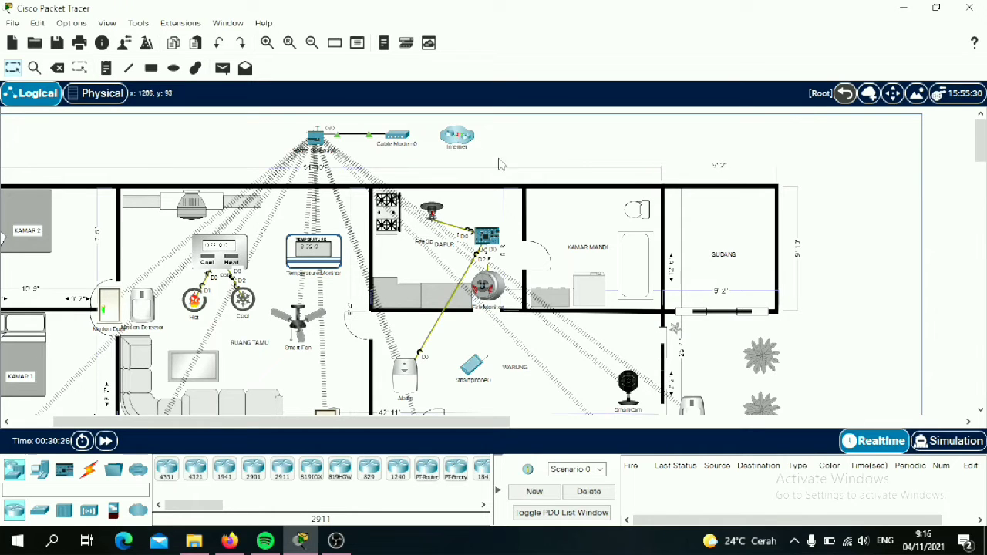
# Enter the Internet cluster and rename its router ISP.
pyautogui.doubleClick(458, 144)
pyautogui.click(465, 150)
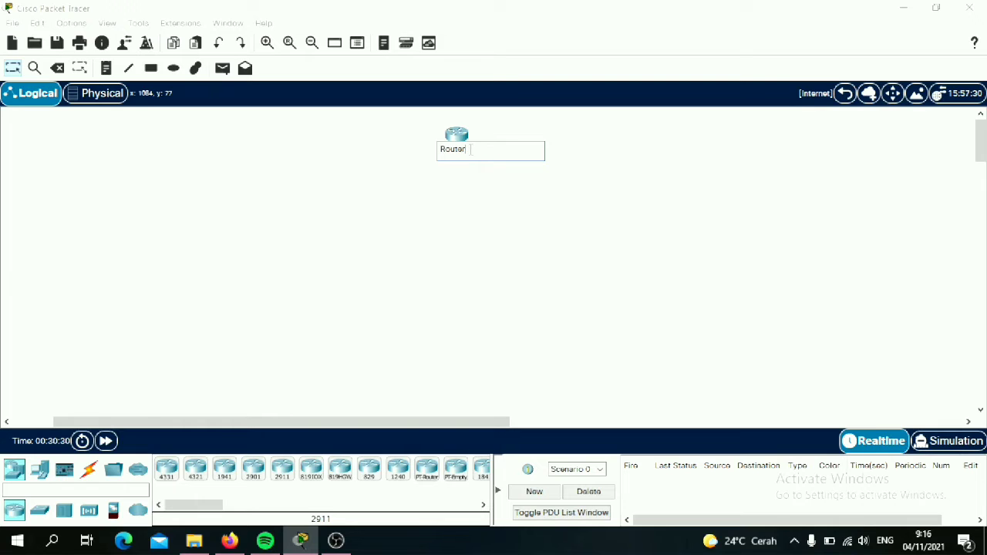
pyautogui.click(530, 206)
# Add a PT-Cloud beside the ISP router in the Internet cluster and rename it Cloud.
pyautogui.click(137, 510)
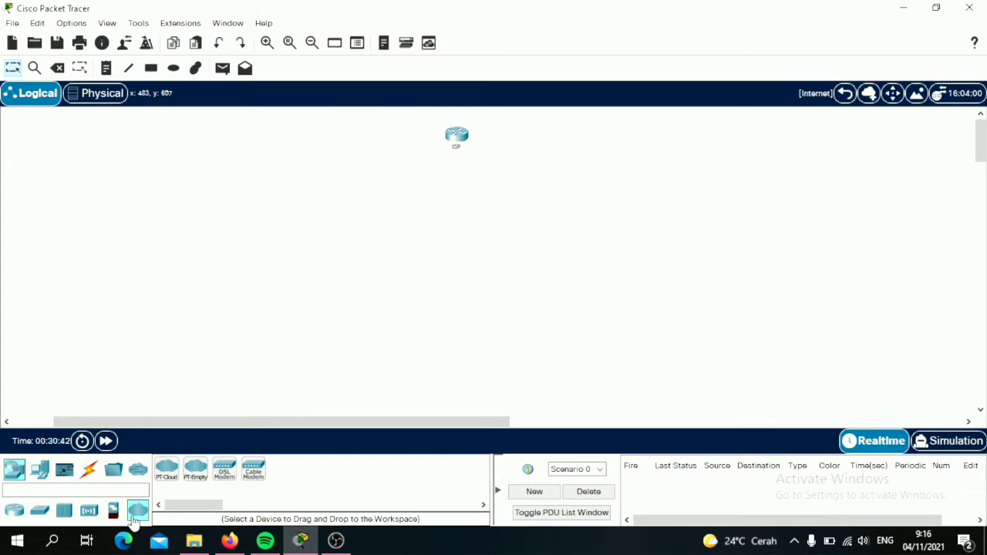
pyautogui.click(167, 473)
pyautogui.click(340, 151)
pyautogui.moveTo(347, 156); pyautogui.dragTo(357, 147)
pyautogui.click(367, 153)
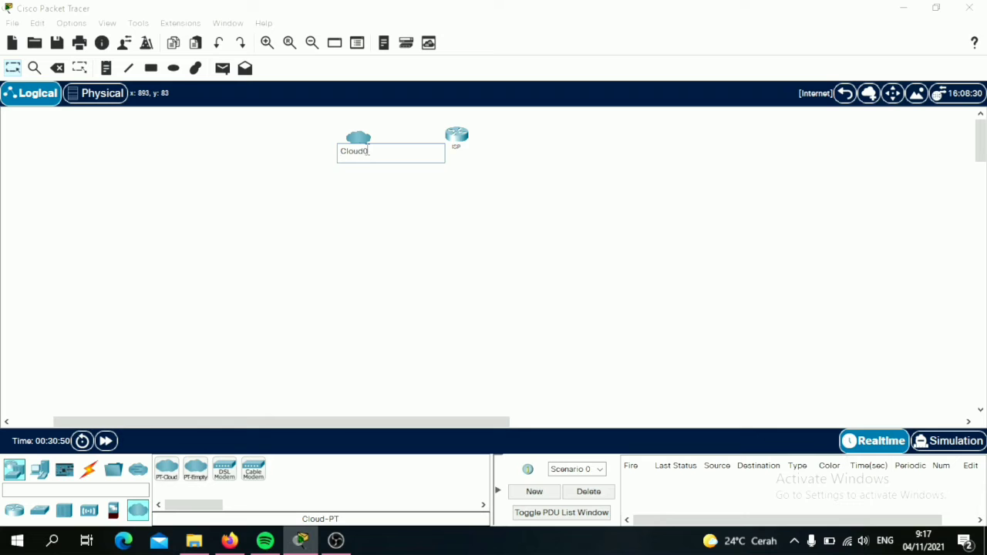
pyautogui.click(415, 207)
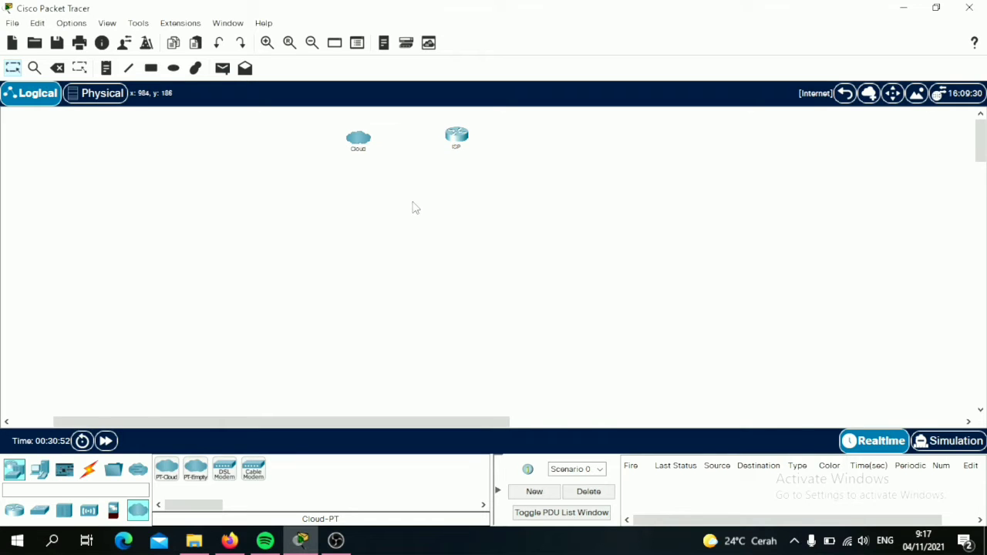
# Add a Central Office Server below the Cloud in the Internet cluster and a Cell Tower beside it.
pyautogui.click(112, 510)
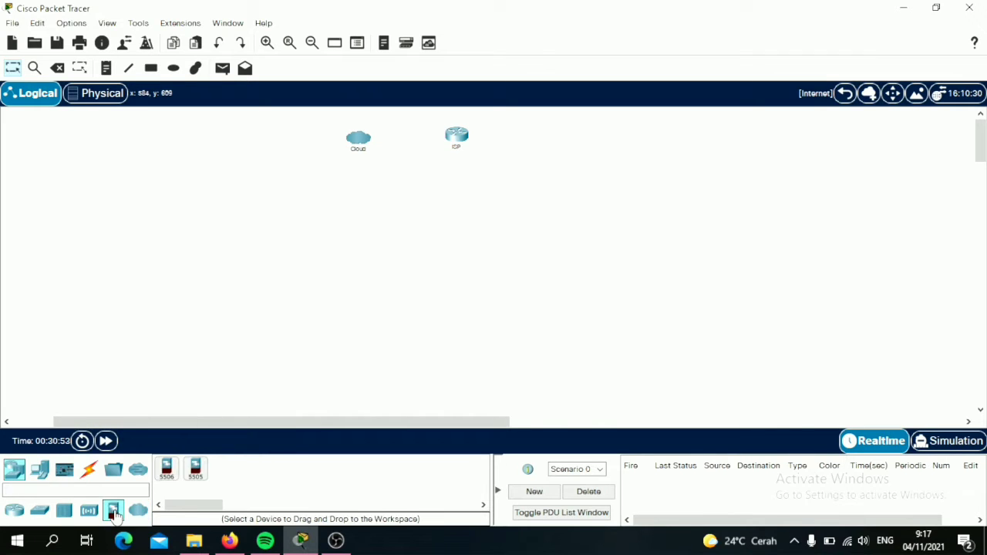
pyautogui.click(91, 510)
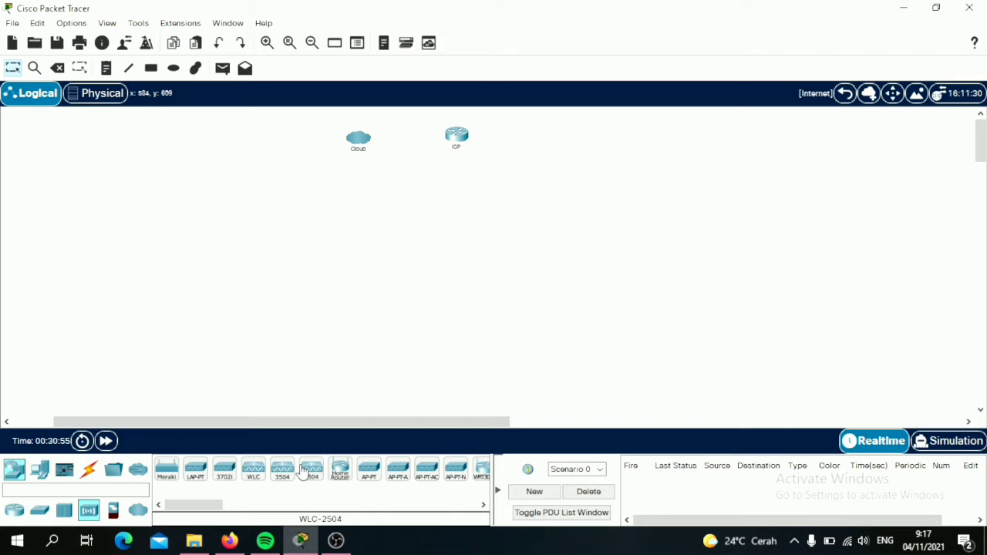
pyautogui.click(366, 471)
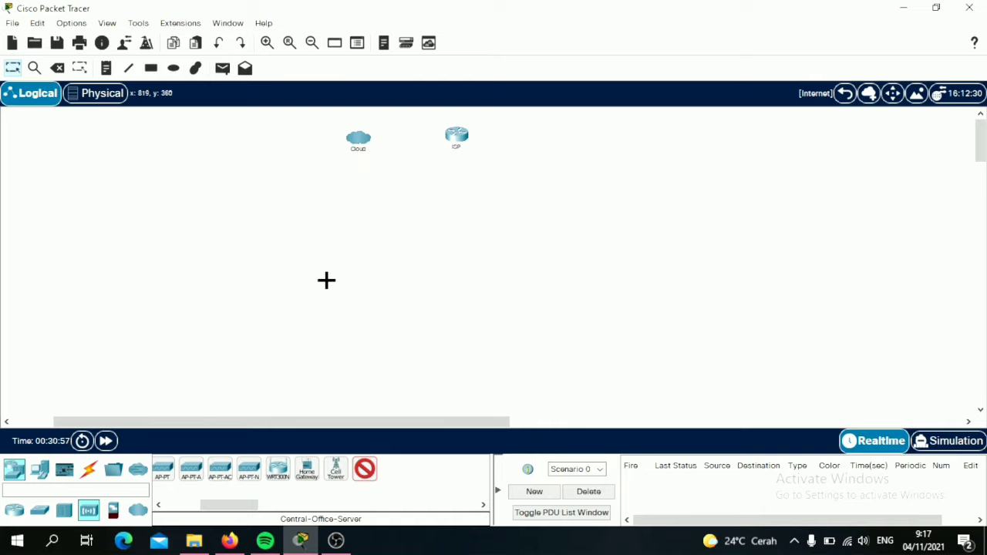
pyautogui.click(324, 251)
pyautogui.click(335, 471)
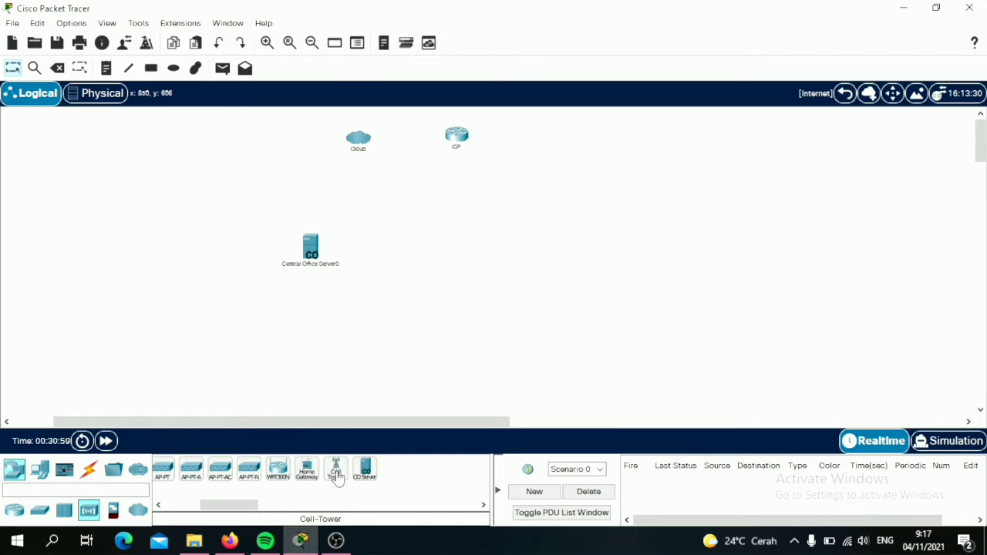
pyautogui.click(211, 260)
# Place two generic servers side by side below the ISP router.
pyautogui.click(64, 510)
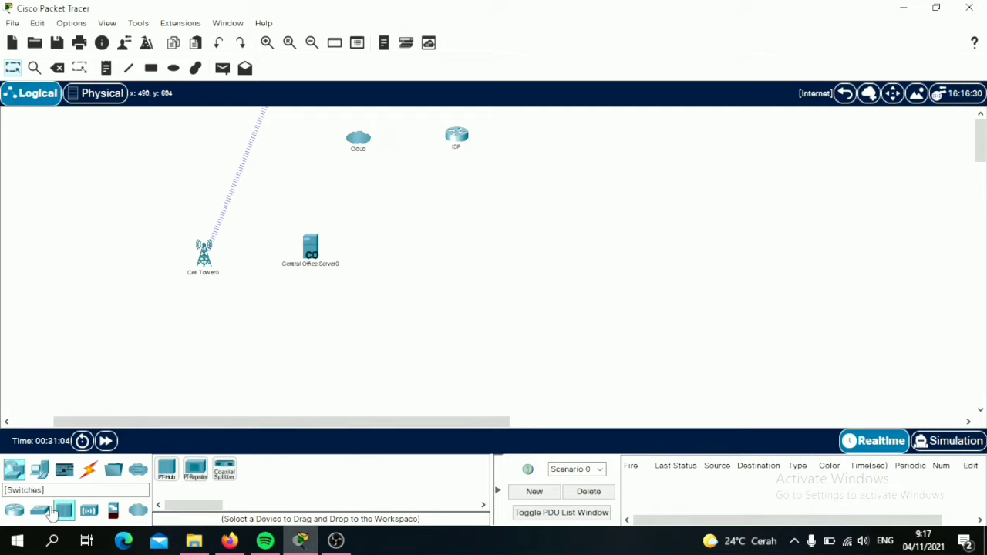
pyautogui.click(39, 510)
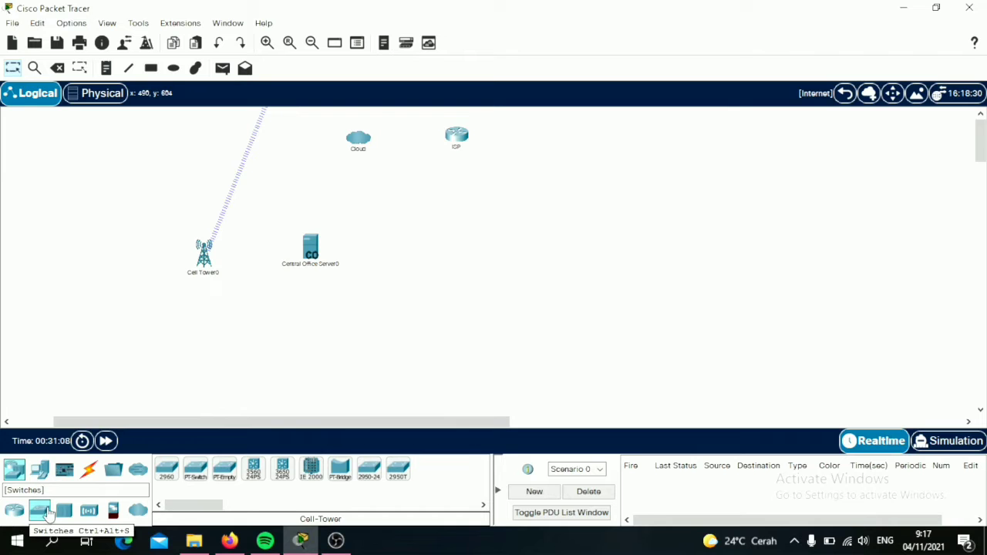
pyautogui.click(13, 510)
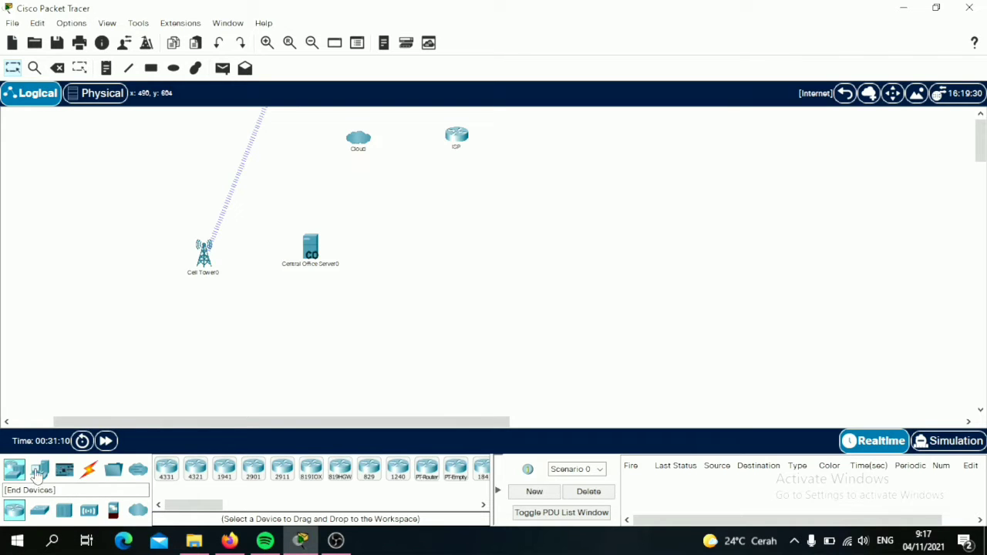
pyautogui.click(41, 472)
pyautogui.click(226, 472)
pyautogui.click(436, 249)
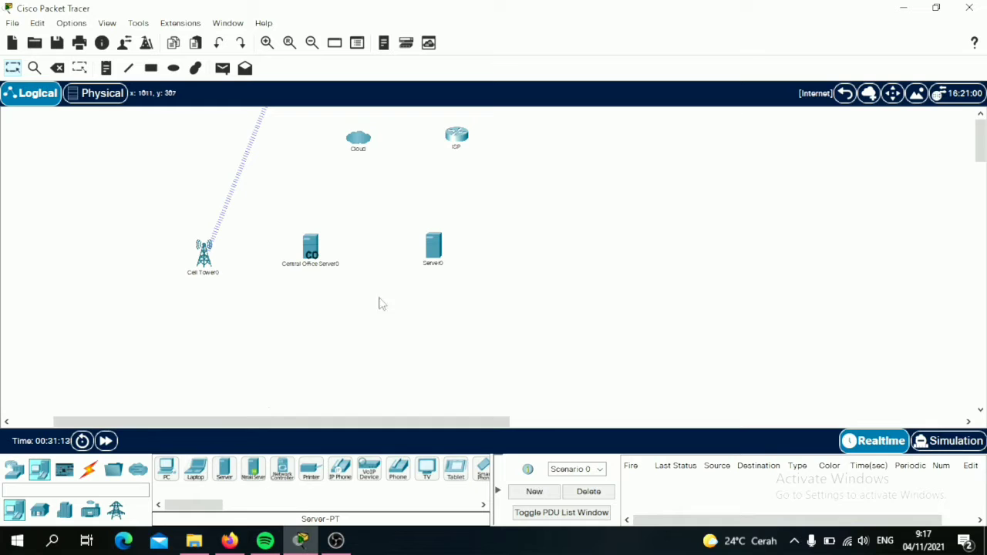
pyautogui.click(225, 471)
pyautogui.click(489, 246)
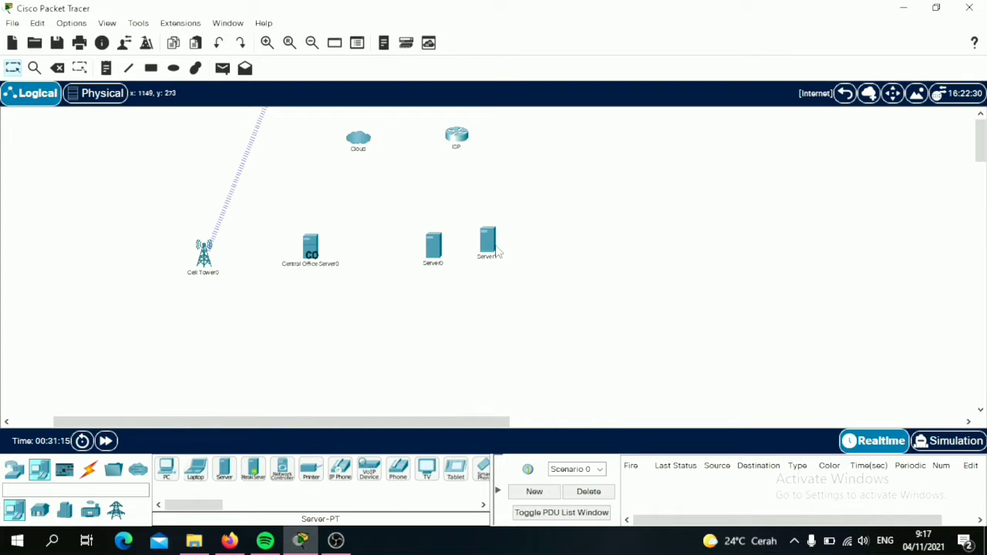
# Rename the server nearer the Central Office Server as Server DNS & HTTP.
pyautogui.click(440, 268)
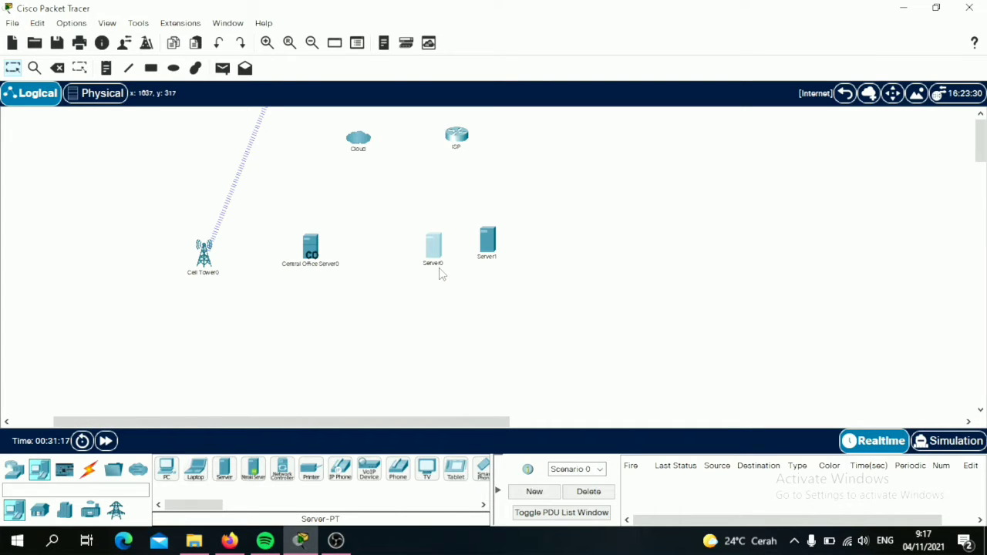
pyautogui.click(731, 20)
pyautogui.click(438, 264)
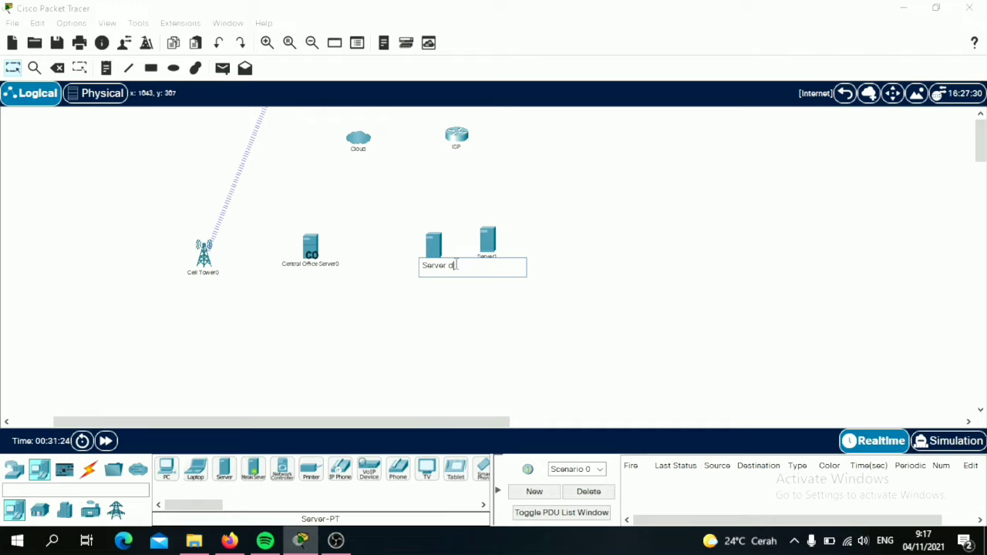
pyautogui.write('Server DNS & HTTP')
pyautogui.click(775, 299)
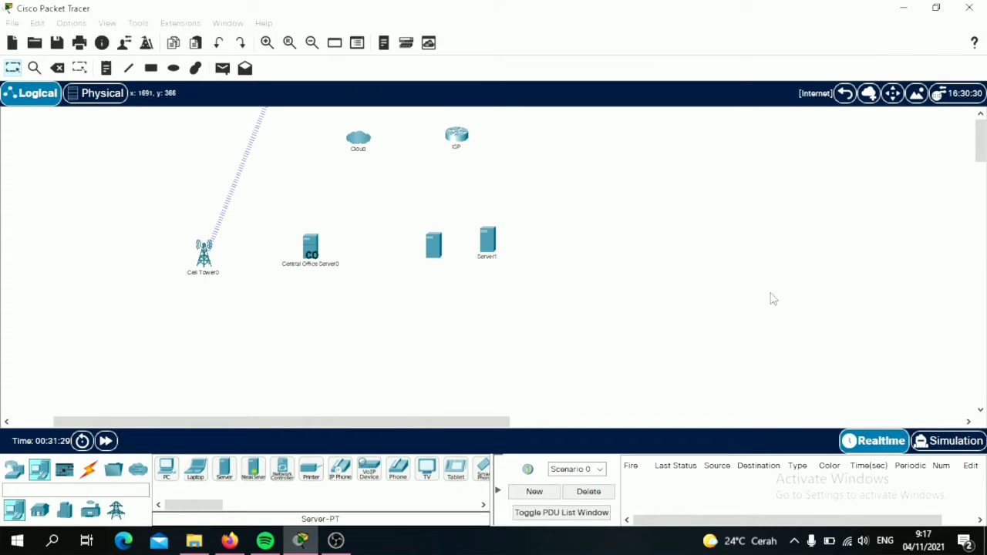
# Rename the other new server as Server IoE.
pyautogui.click(496, 259)
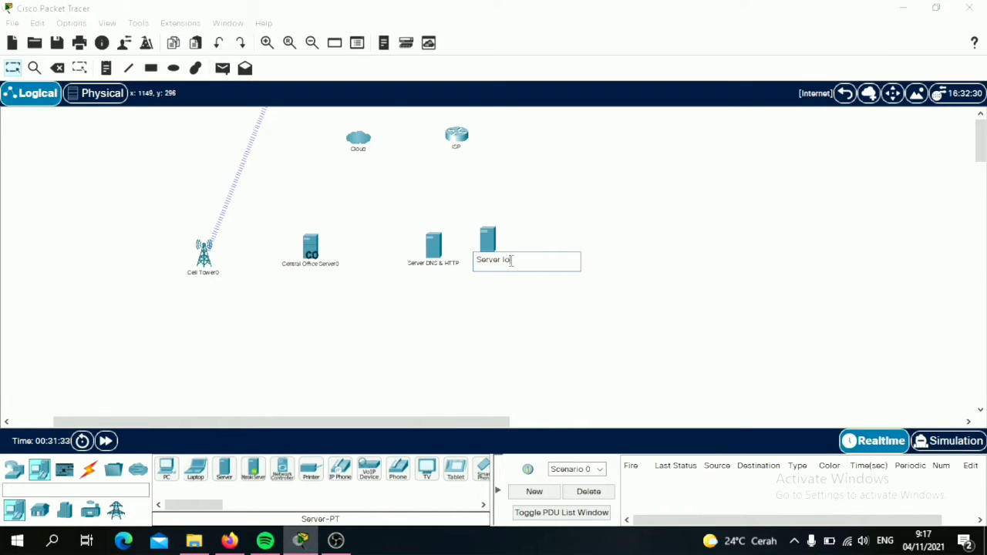
pyautogui.write('Server IoE')
pyautogui.click(697, 313)
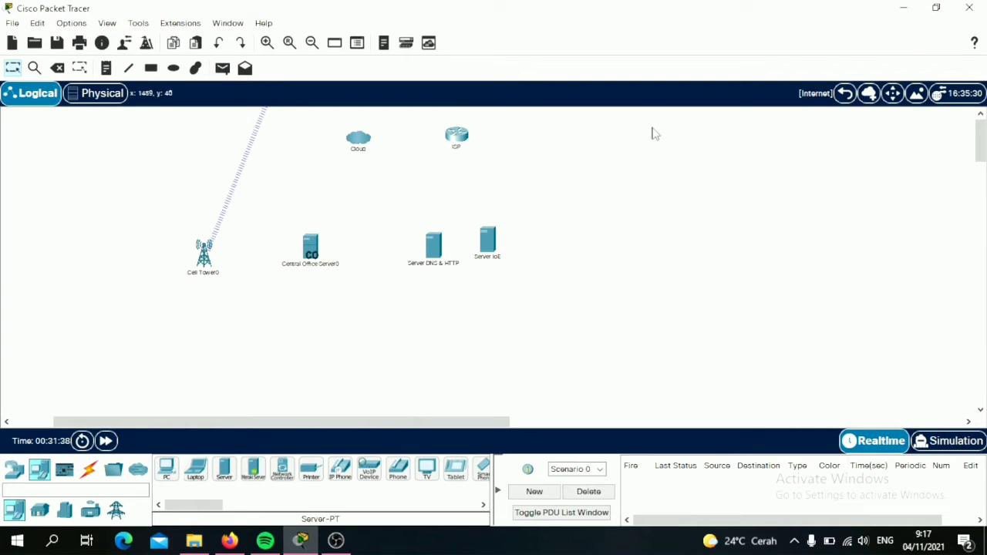
# Rearrange the devices so the Central Office Server and both servers form a row below Cloud and ISP, with the cell tower nearer to them.
pyautogui.click(267, 43)
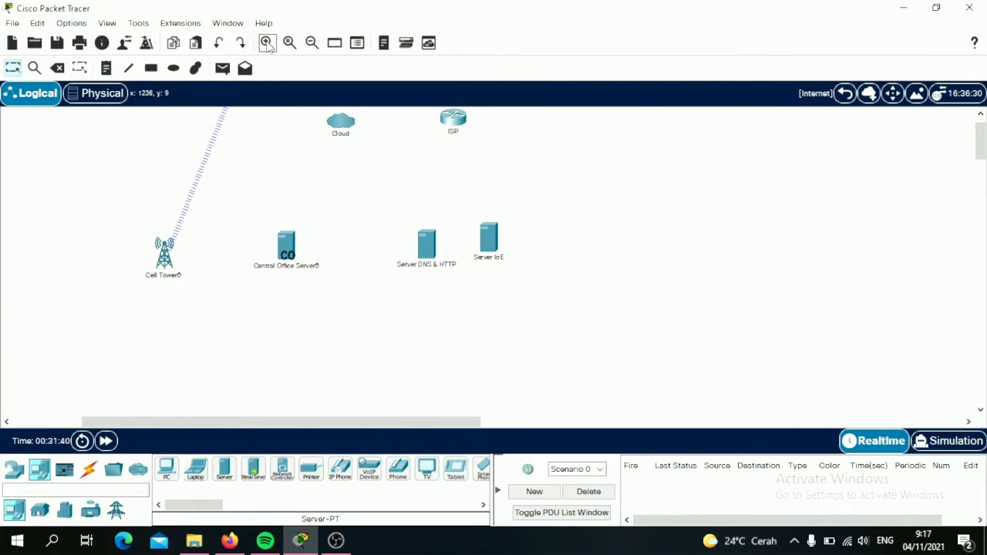
pyautogui.click(267, 42)
pyautogui.scroll(3, 306, 198)
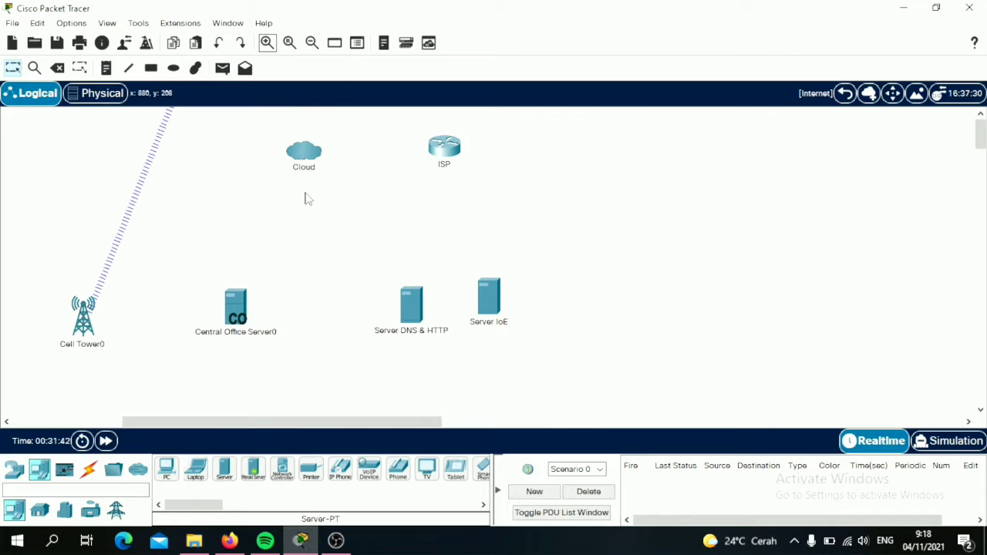
pyautogui.moveTo(447, 149); pyautogui.dragTo(402, 154)
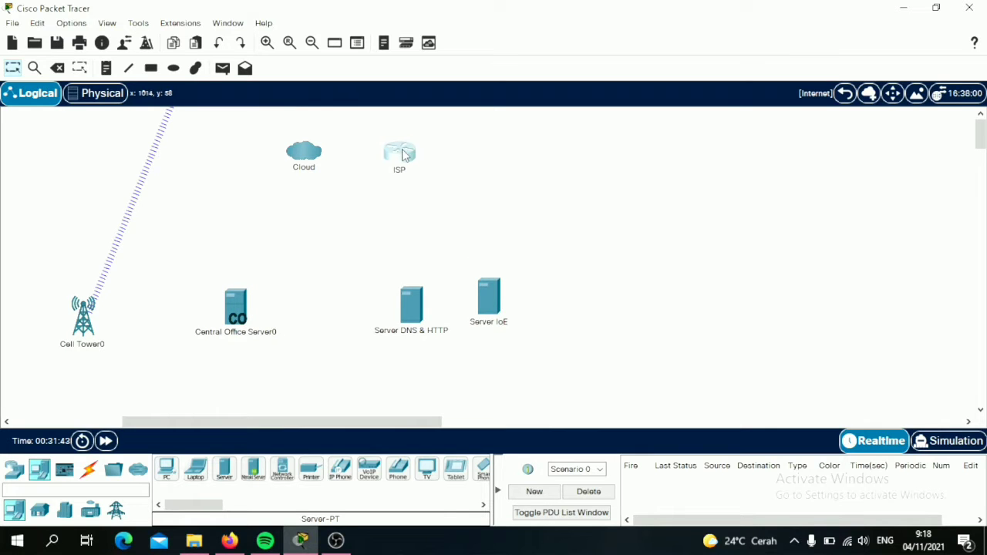
pyautogui.click(306, 162)
pyautogui.moveTo(306, 162); pyautogui.dragTo(265, 174)
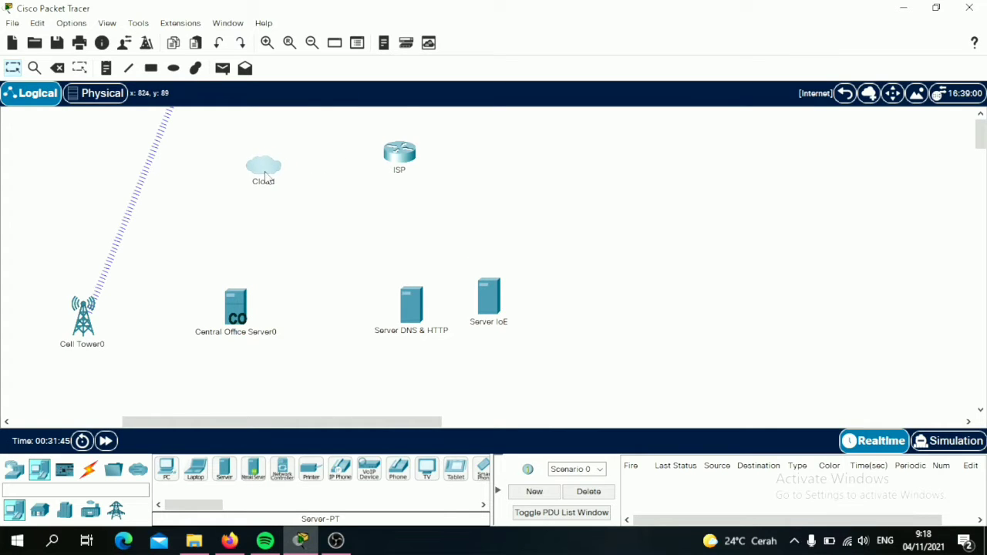
pyautogui.click(235, 322)
pyautogui.moveTo(234, 322); pyautogui.dragTo(307, 273)
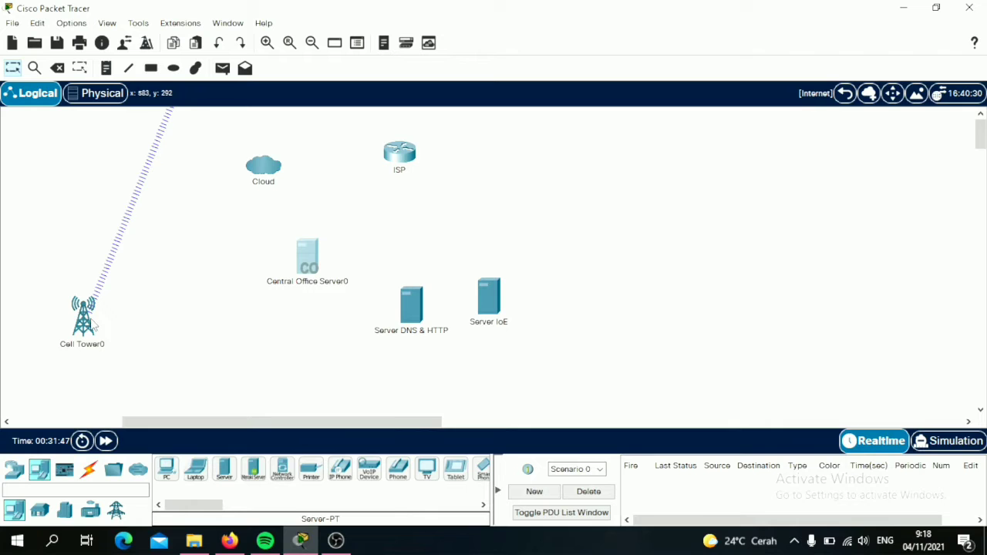
pyautogui.moveTo(94, 324); pyautogui.dragTo(154, 325)
pyautogui.moveTo(415, 309); pyautogui.dragTo(400, 266)
pyautogui.moveTo(488, 302); pyautogui.dragTo(499, 253)
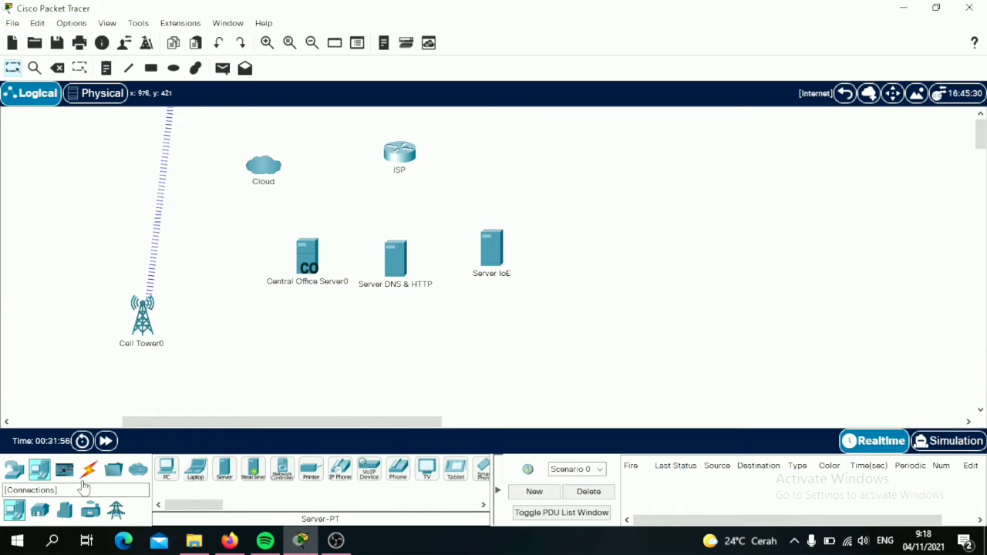
# Connect the ISP router's FastEthernet0/2/0 to the Central Office Server's Backbone port with a copper straight-through cable.
pyautogui.click(89, 471)
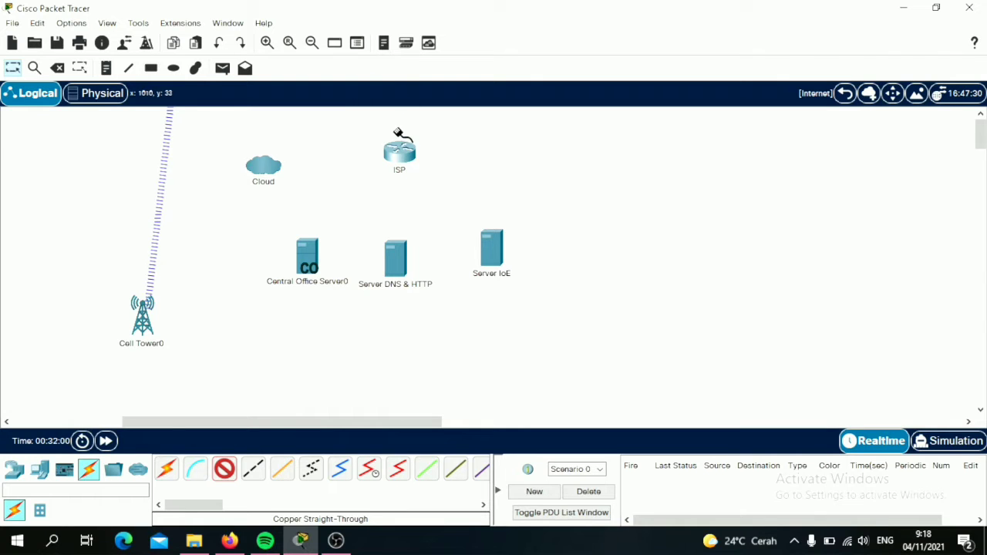
pyautogui.click(402, 154)
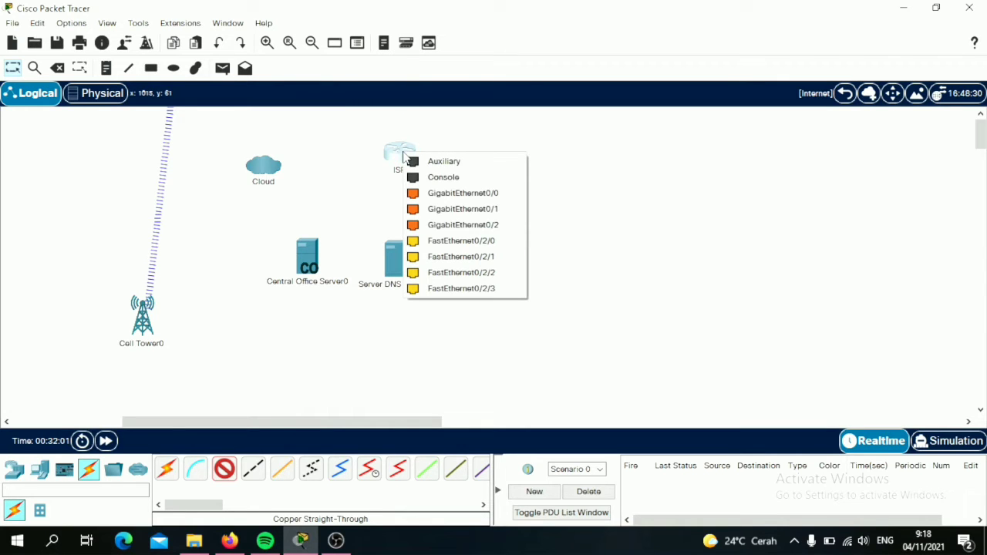
pyautogui.click(452, 241)
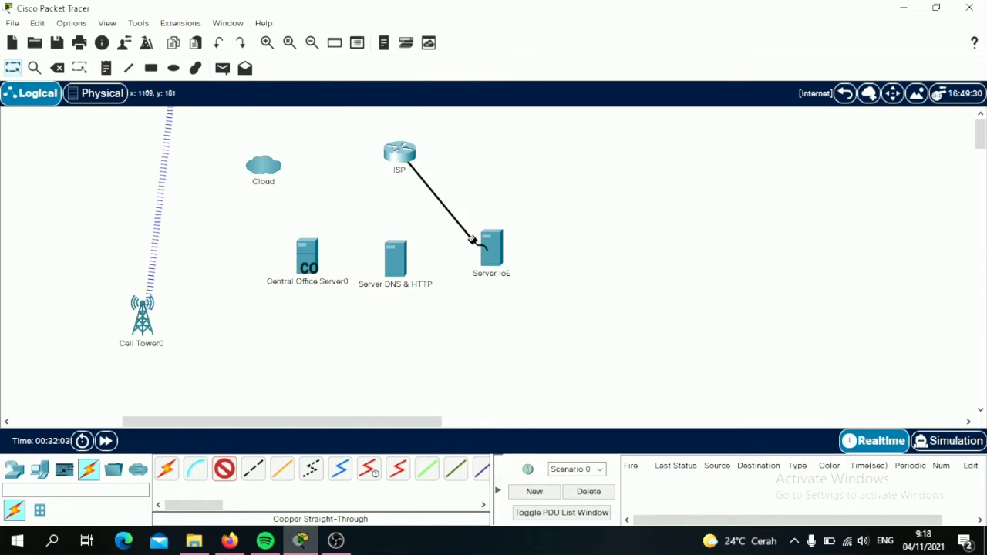
pyautogui.click(310, 265)
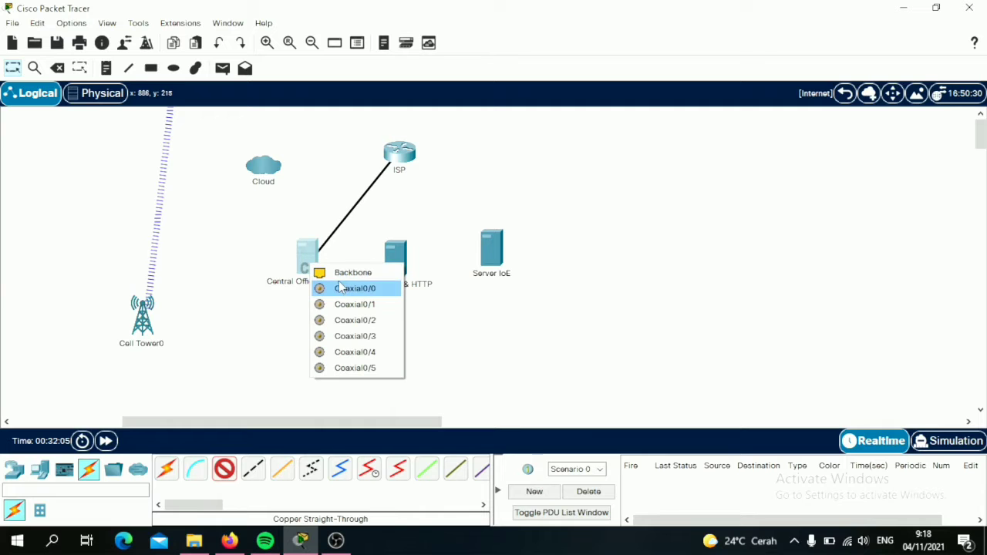
pyautogui.click(348, 274)
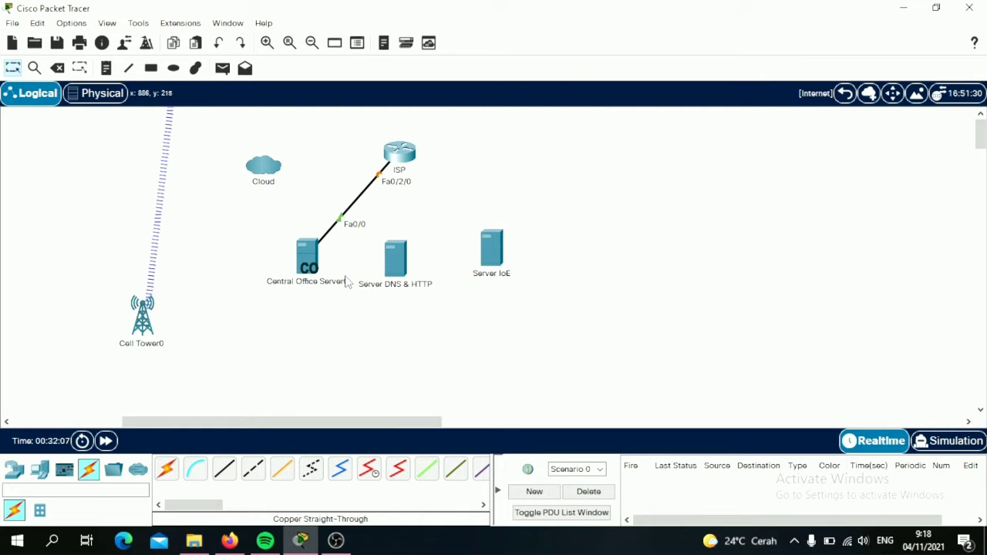
# Connect the ISP router's FastEthernet0/2/1 to Server DNS & HTTP with a copper straight-through cable.
pyautogui.click(222, 473)
pyautogui.click(408, 157)
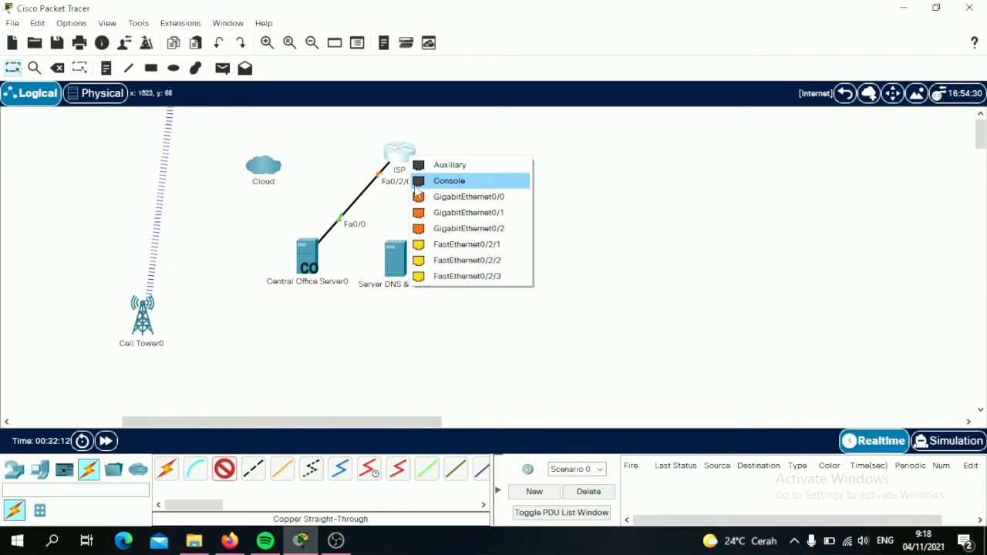
pyautogui.click(431, 244)
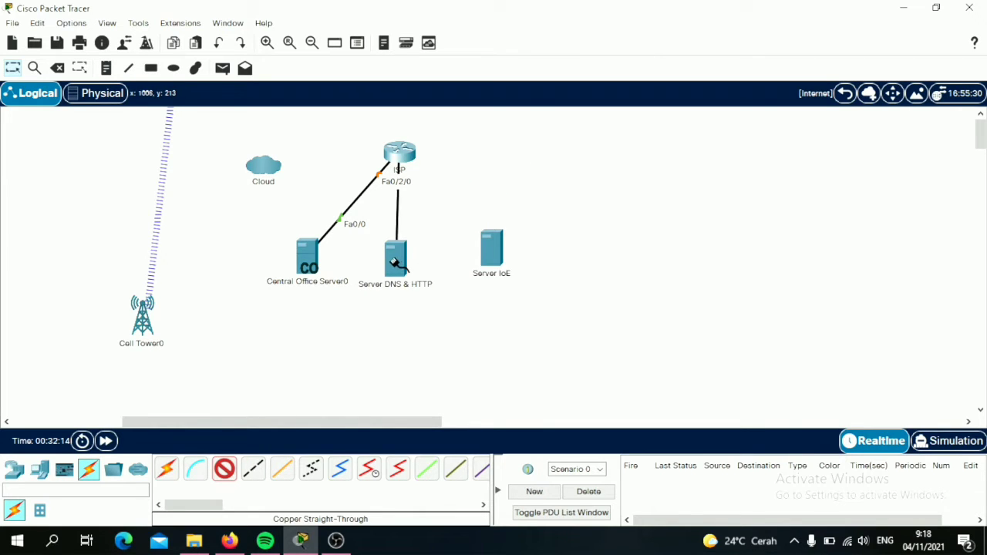
pyautogui.click(397, 264)
pyautogui.click(405, 272)
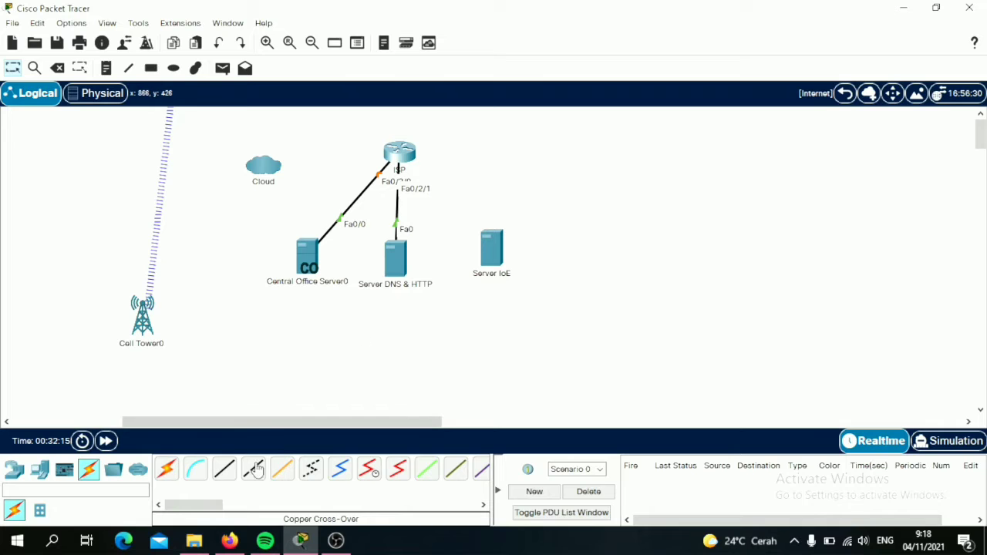
# Connect the ISP router's FastEthernet0/2/2 to FastEthernet0 on Server IoE with a copper straight-through cable.
pyautogui.click(225, 473)
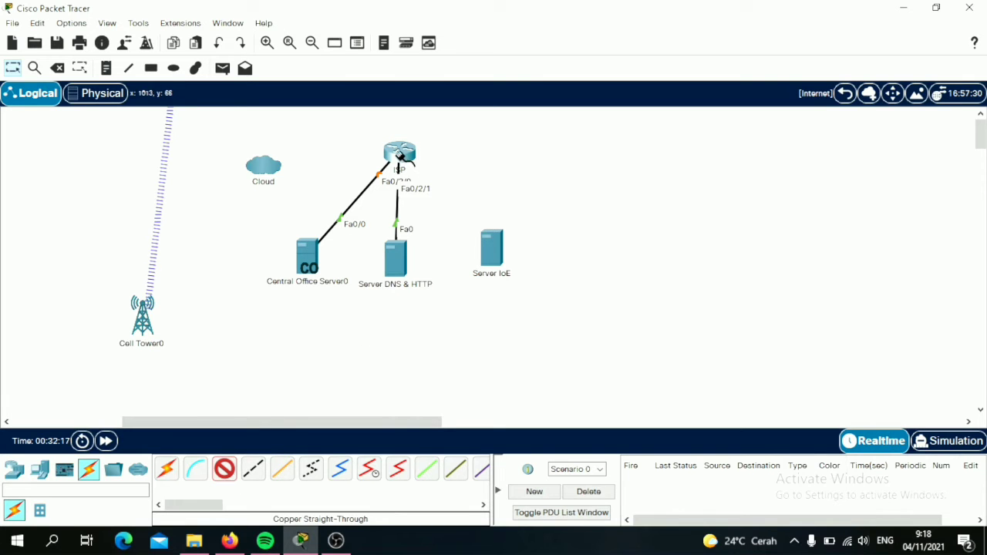
pyautogui.click(401, 157)
pyautogui.click(429, 245)
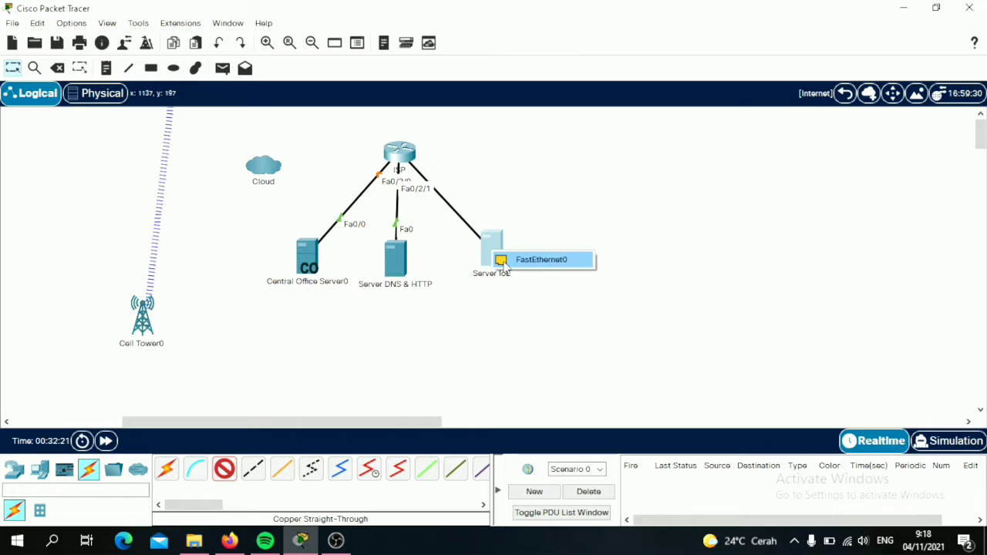
pyautogui.click(540, 260)
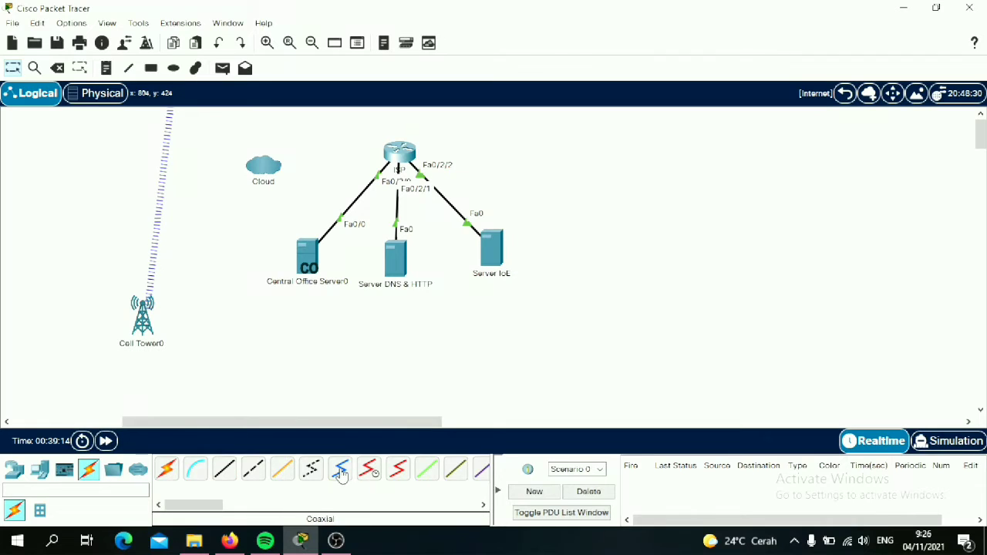
# Link the Central Office Server's Coaxial0/0 port to the cell tower's Coaxial0 port with a coaxial cable.
pyautogui.click(341, 472)
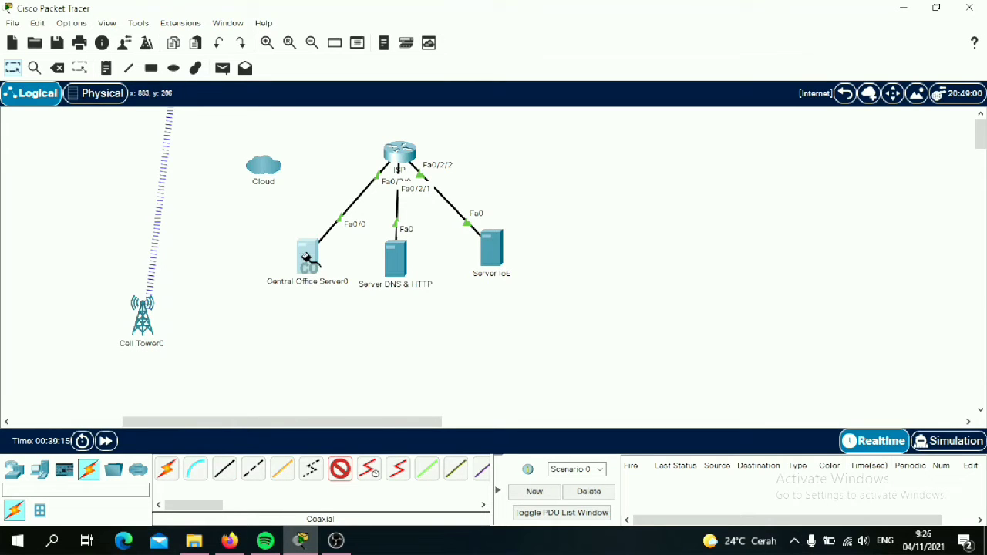
pyautogui.click(312, 264)
pyautogui.click(318, 268)
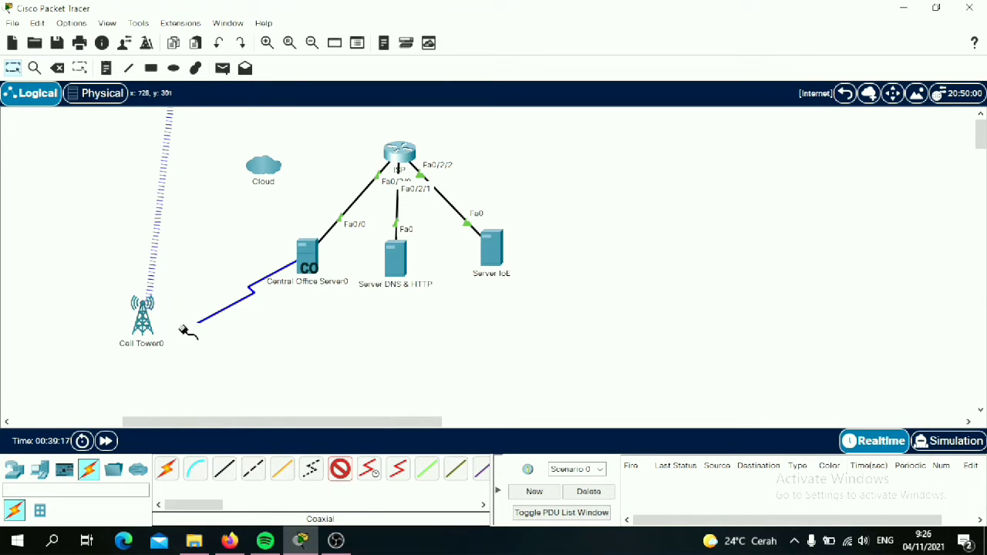
pyautogui.click(145, 327)
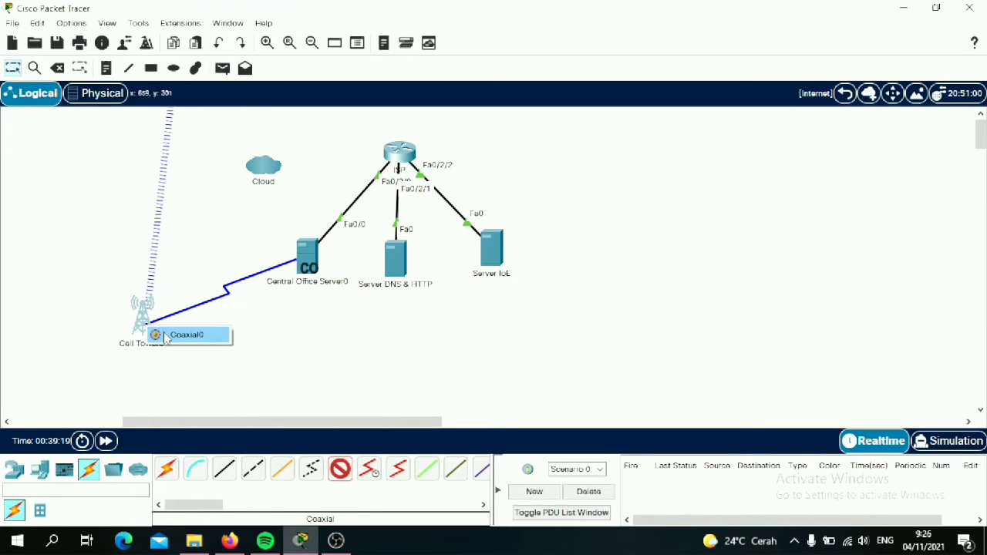
pyautogui.click(167, 336)
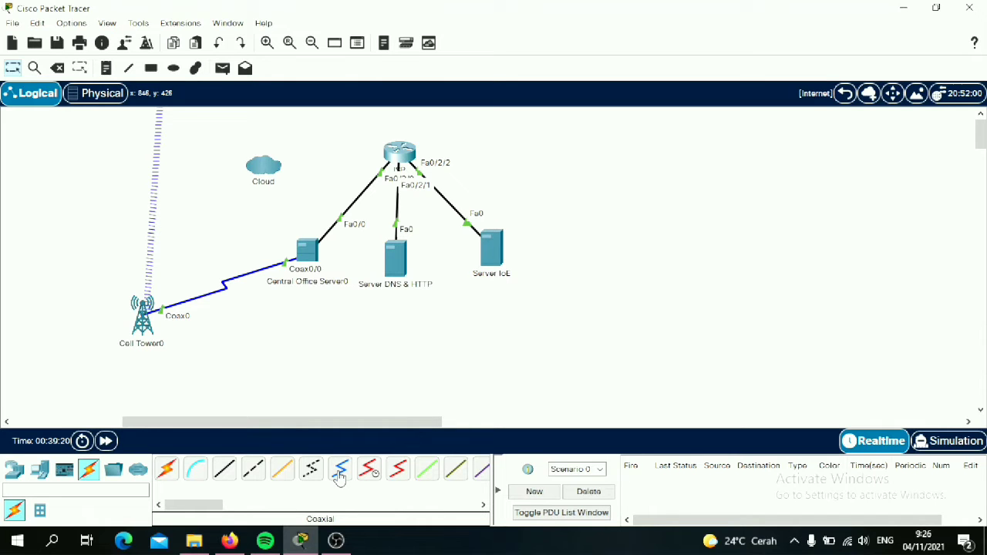
# Connect the ISP router's GigabitEthernet0/0 to the Cloud's Ethernet6 port with a copper straight-through cable.
pyautogui.click(224, 469)
pyautogui.click(399, 153)
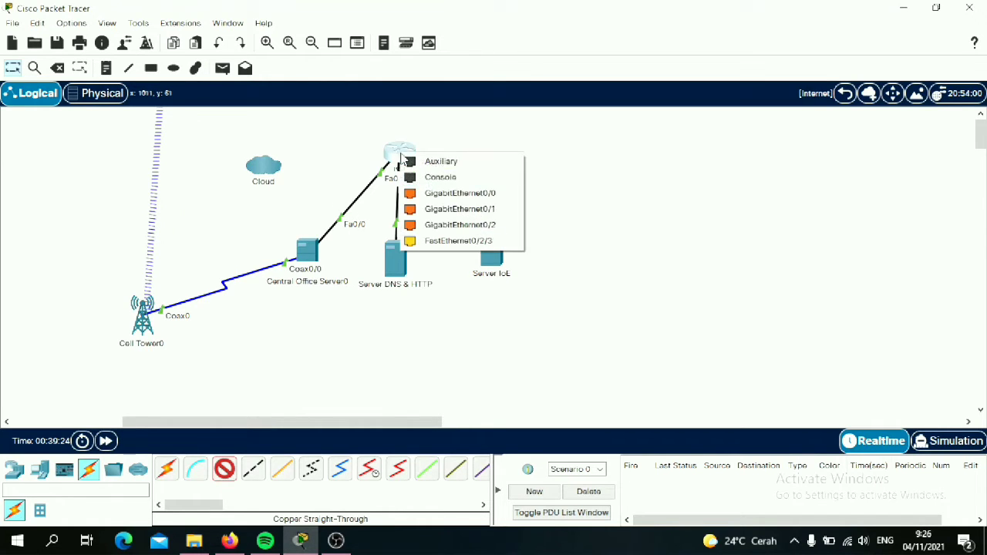
pyautogui.click(422, 195)
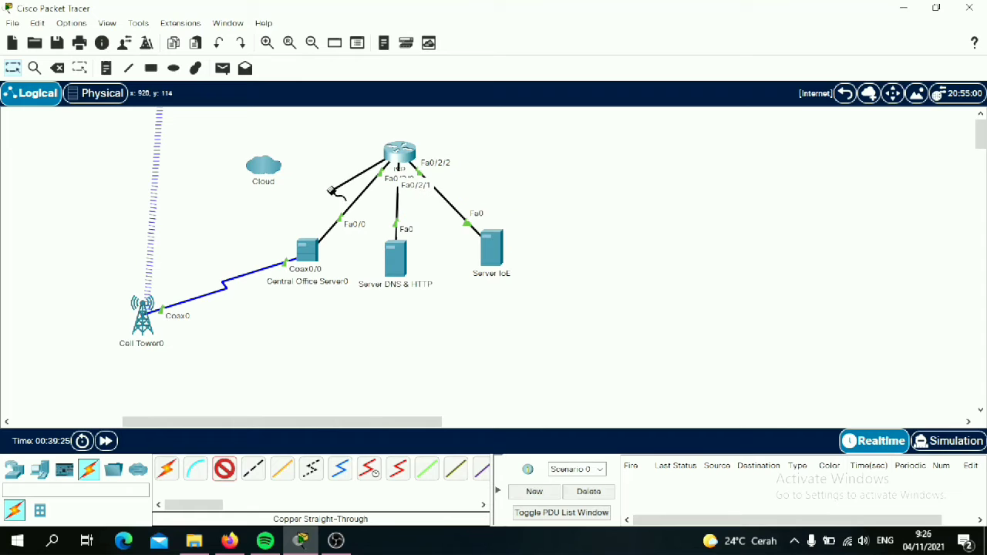
pyautogui.click(272, 169)
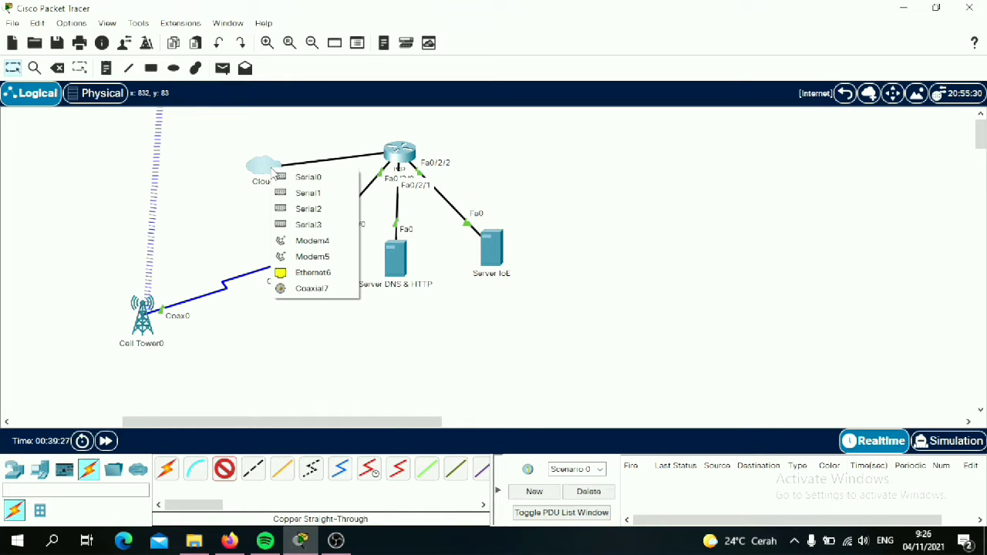
pyautogui.click(305, 279)
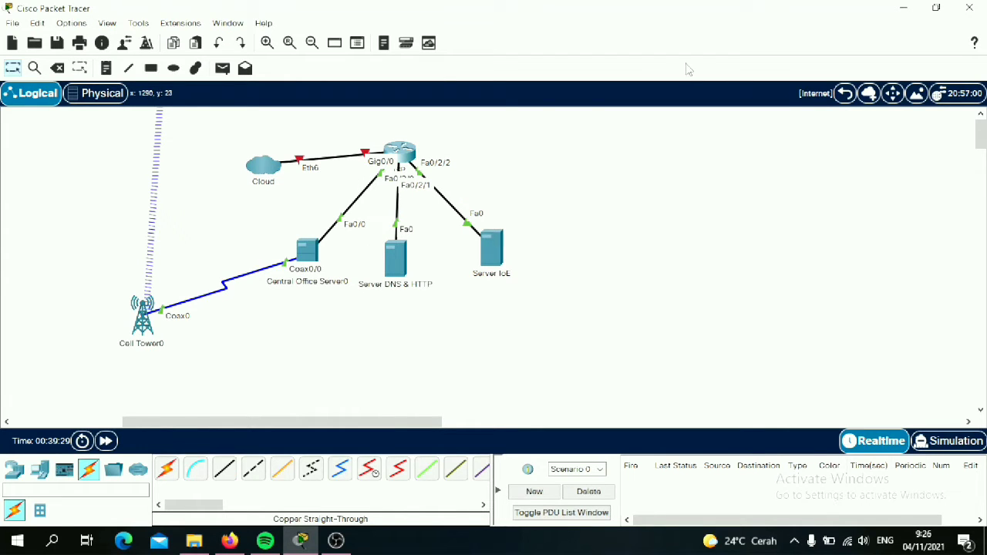
# Return to the root network and link Cable Modem0's Port 0 to the Cloud's Coaxial7 port inside the Internet cluster with a coaxial cable.
pyautogui.click(846, 95)
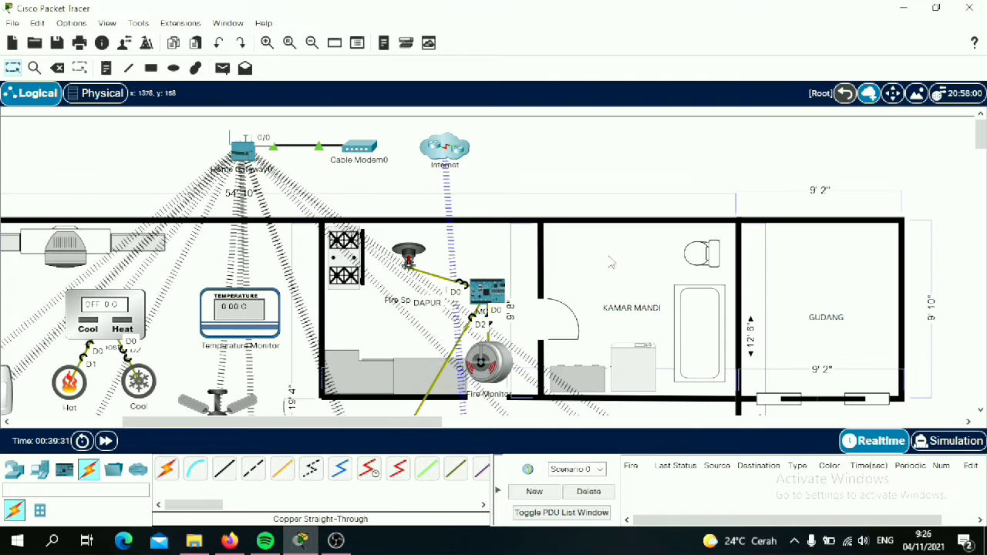
pyautogui.click(341, 471)
pyautogui.click(362, 147)
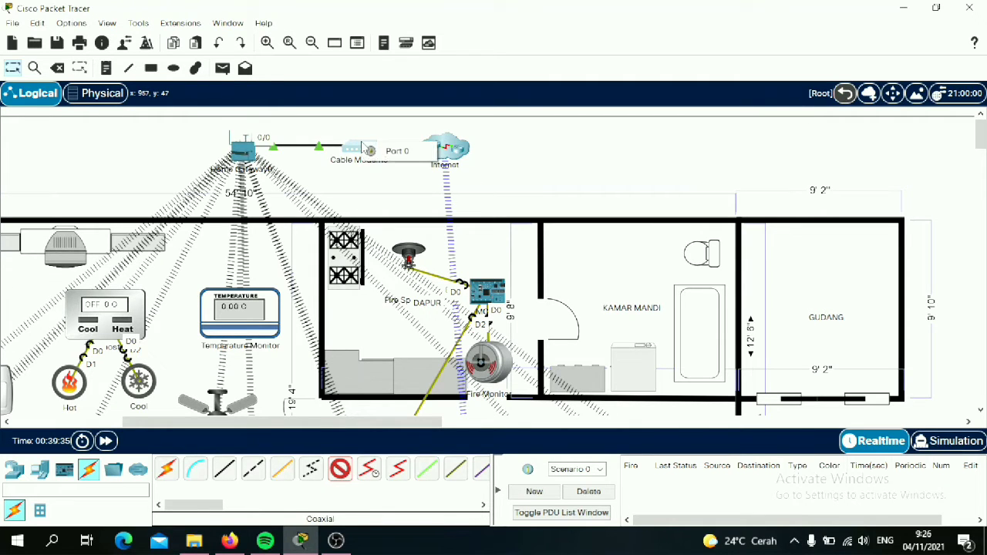
pyautogui.click(392, 151)
pyautogui.click(432, 153)
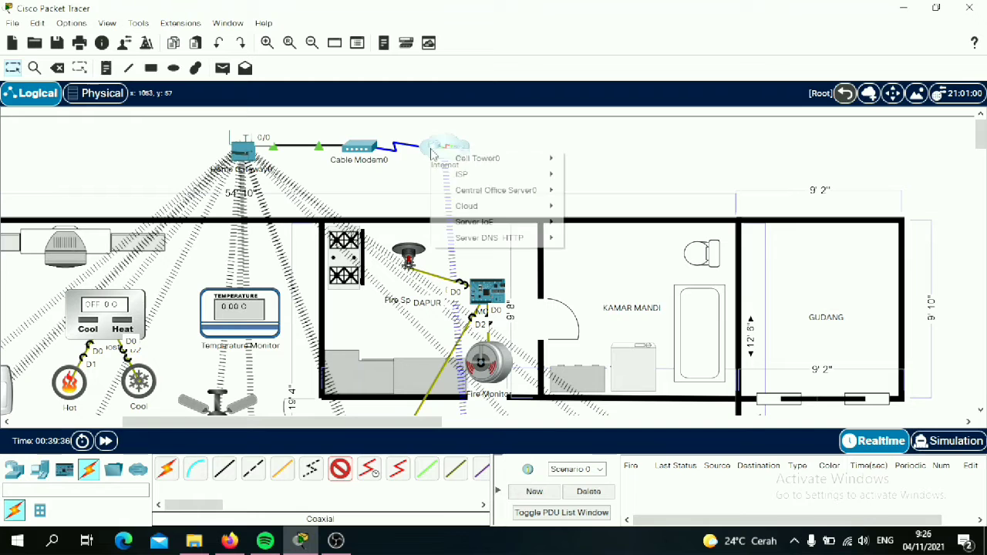
pyautogui.moveTo(517, 209)
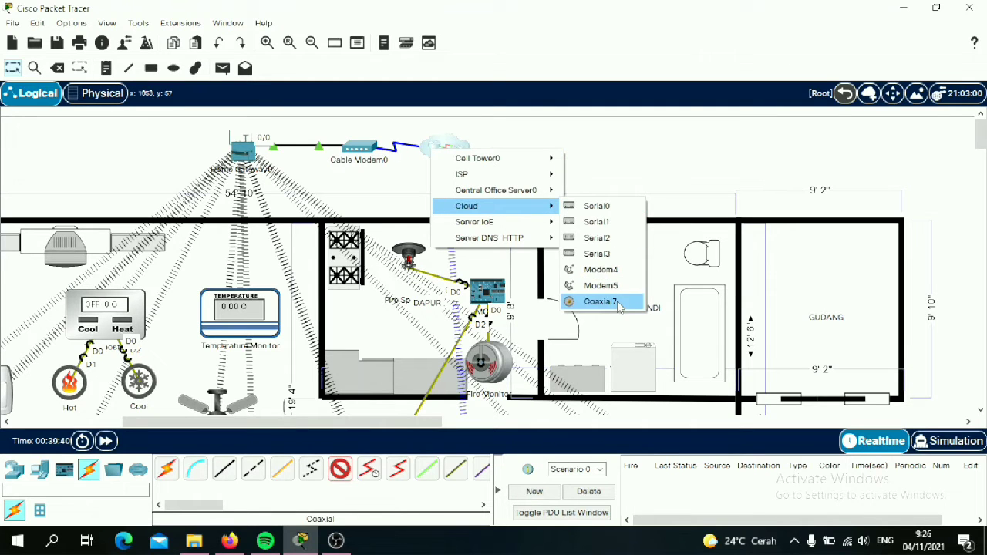
pyautogui.click(600, 301)
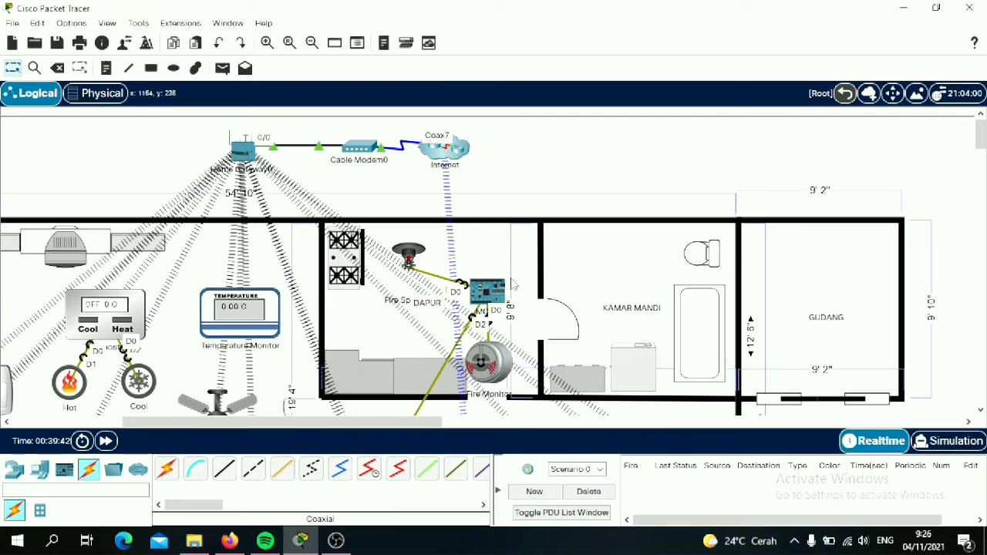
pyautogui.scroll(-3, 544, 204)
pyautogui.scroll(3, 473, 156)
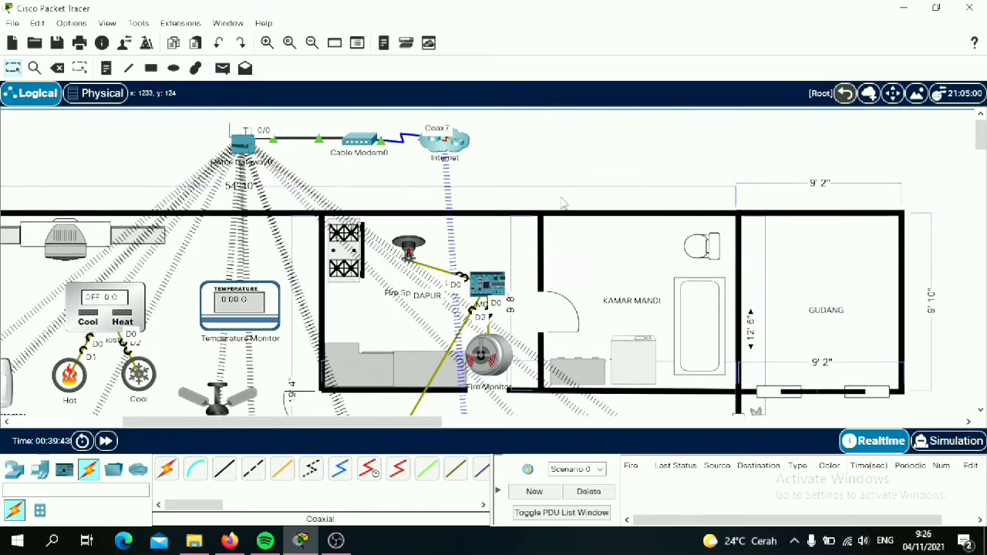
# Open the command line of the router in the Internet cluster, enter global configuration mode and set its hostname to ISP.
pyautogui.click(454, 151)
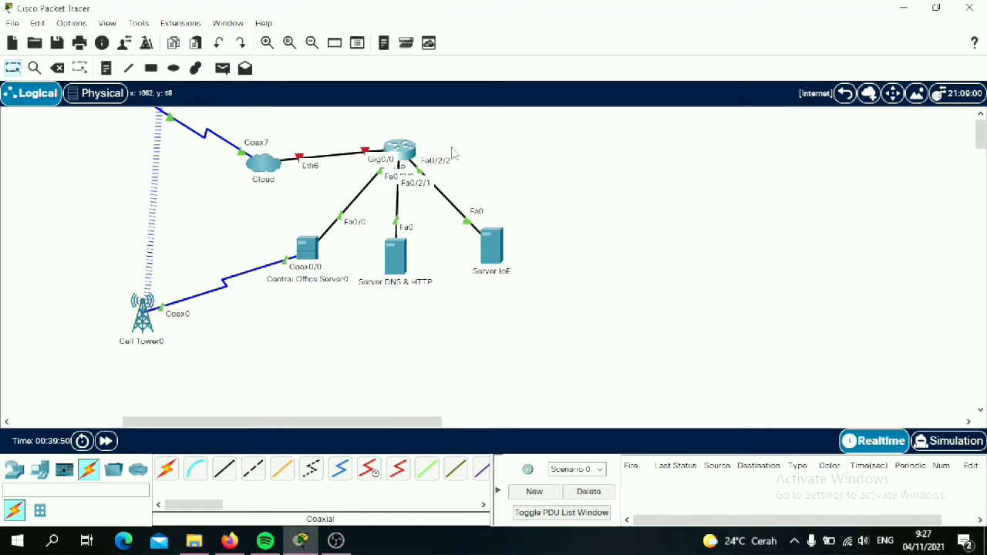
pyautogui.click(404, 156)
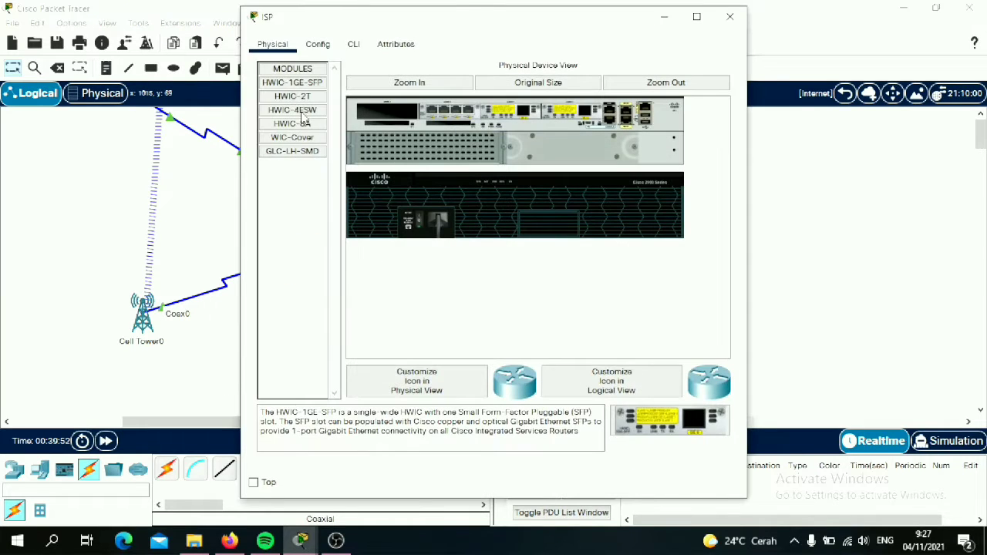
pyautogui.click(317, 44)
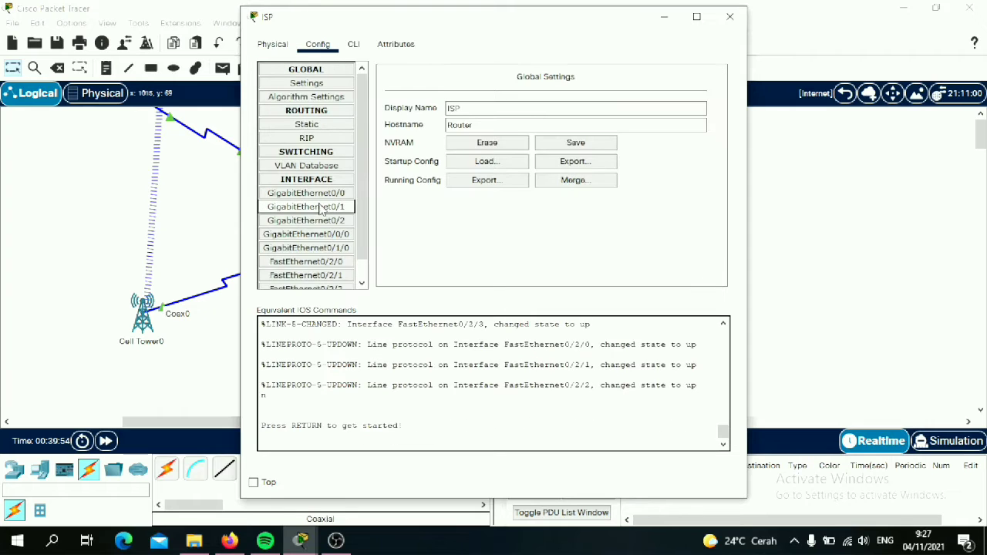
pyautogui.click(356, 46)
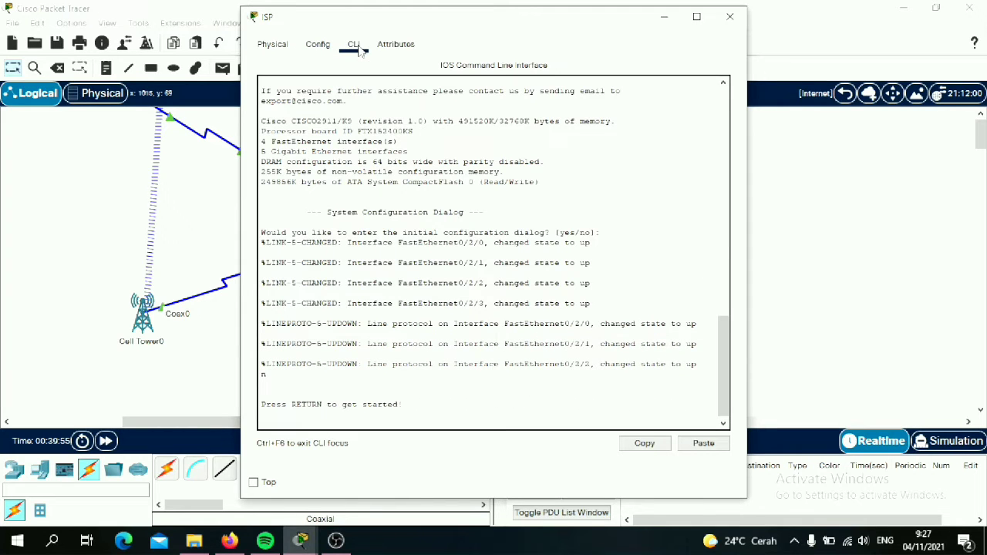
pyautogui.press('Return')
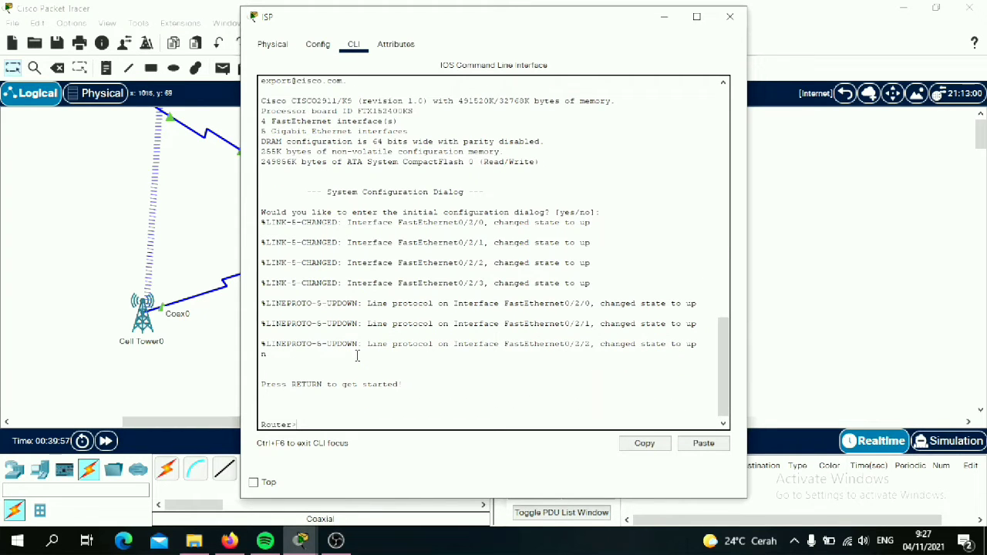
pyautogui.press('Return')
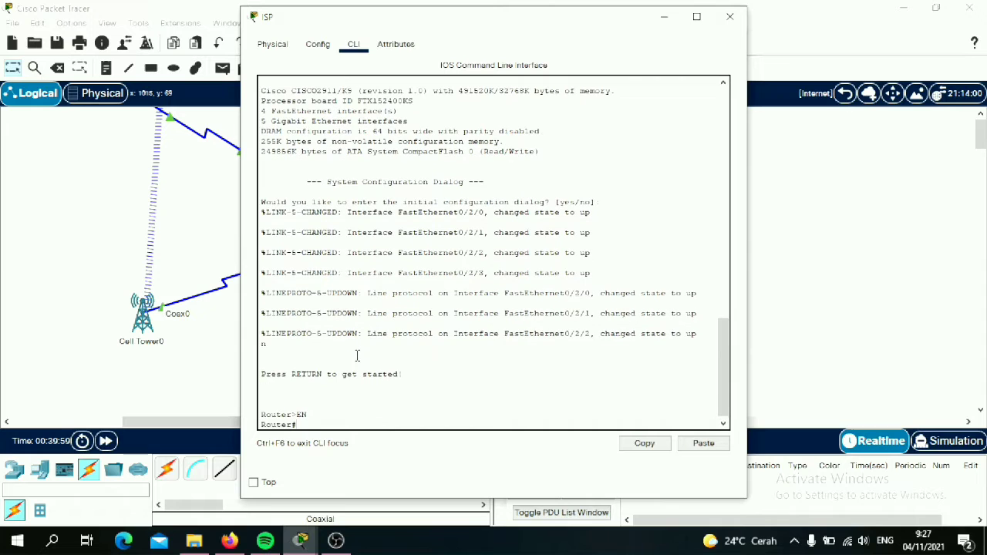
pyautogui.write('conf t')
pyautogui.press('Return')
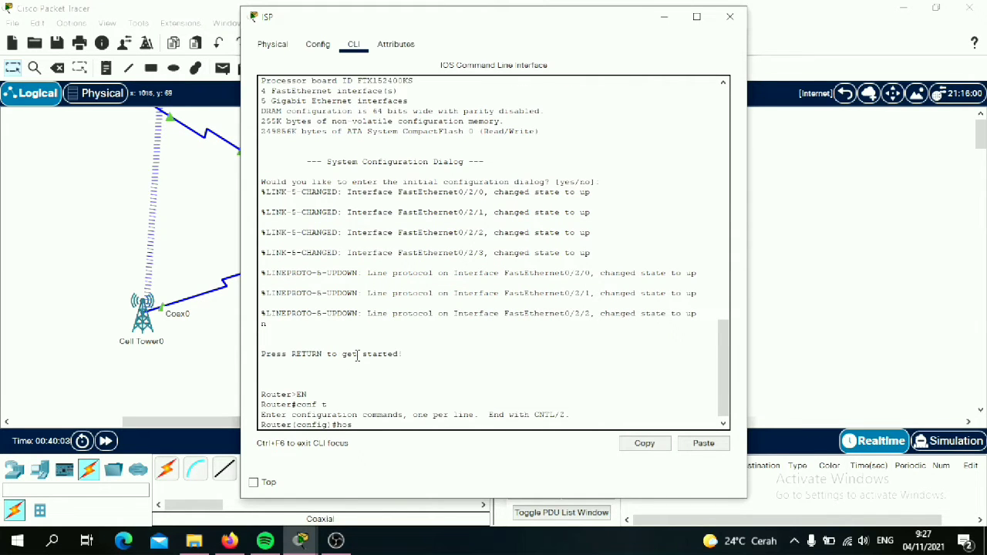
pyautogui.write('hostname ISP')
pyautogui.press('Return')
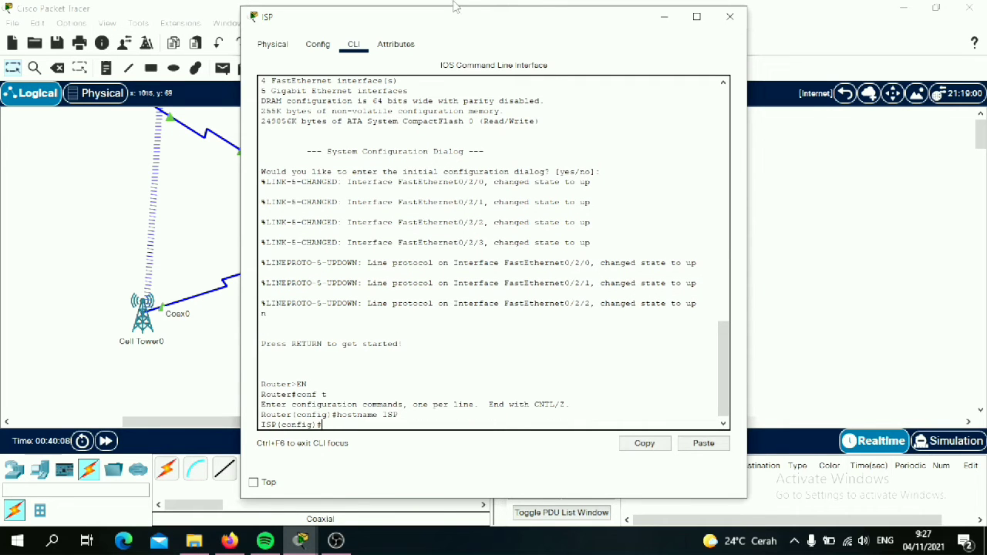
# Assign 200.0.0.1 255.255.255.0 to interface g0/0 on the ISP router and enable it with no shutdown.
pyautogui.moveTo(461, 18); pyautogui.dragTo(667, 17)
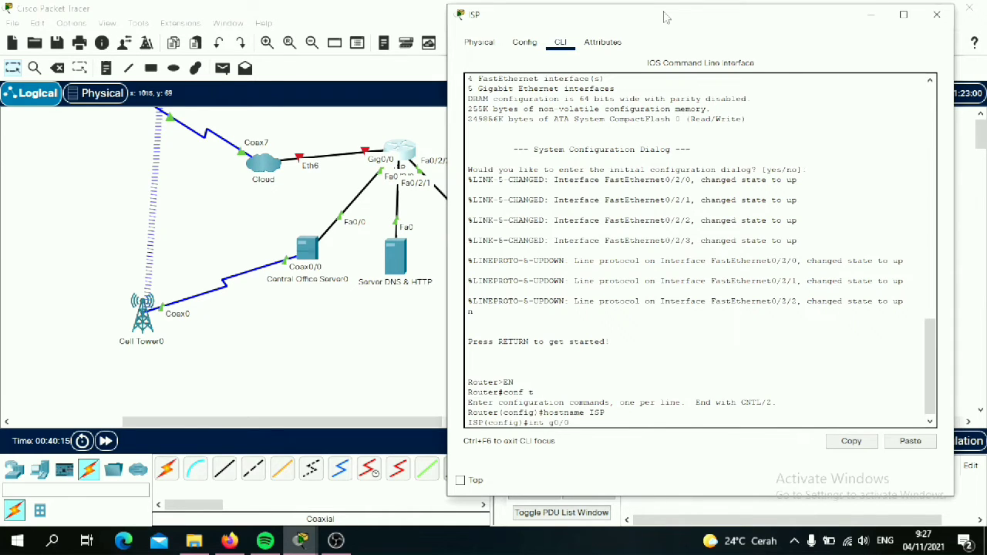
pyautogui.press('Return')
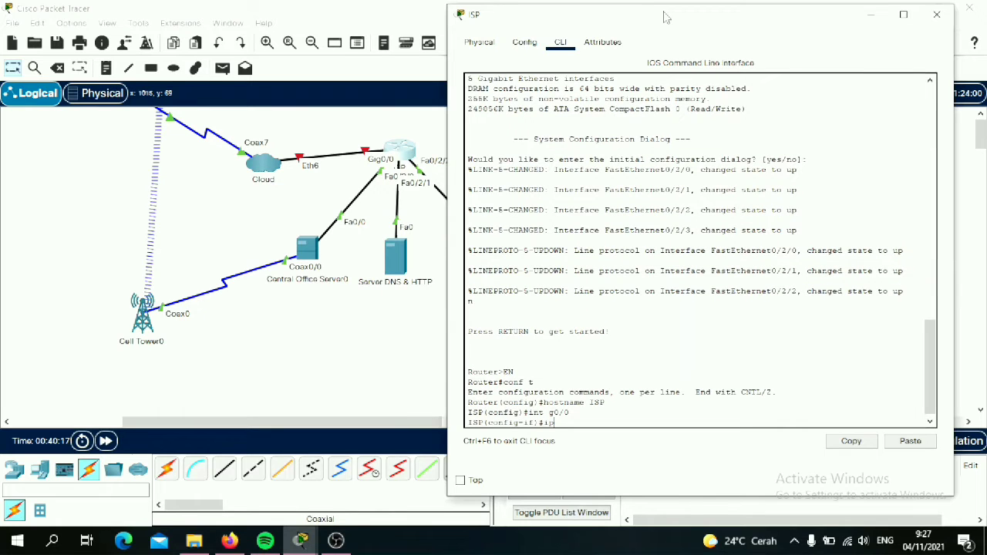
pyautogui.write('200.0.0.')
pyautogui.write('1 255.255.255.0')
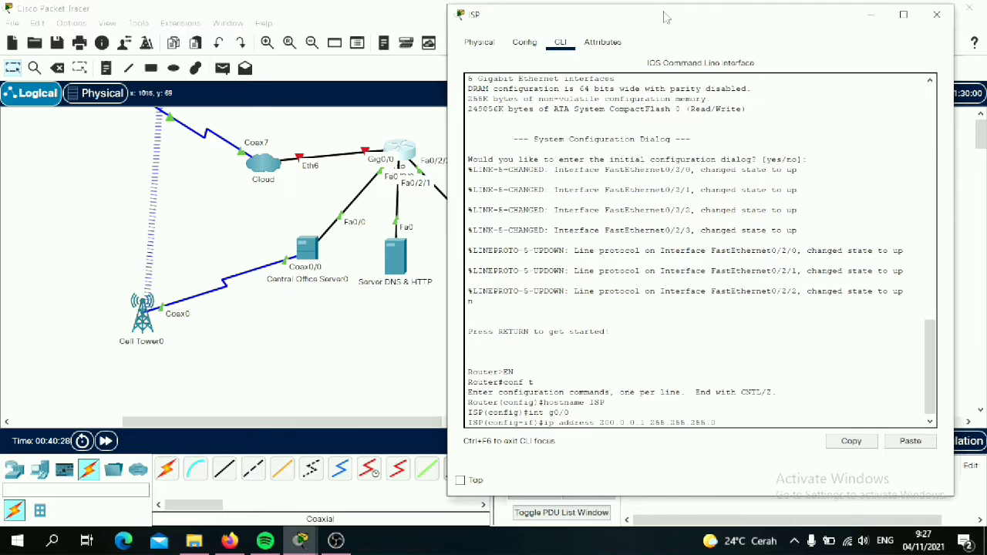
pyautogui.press('Return')
pyautogui.write('no s')
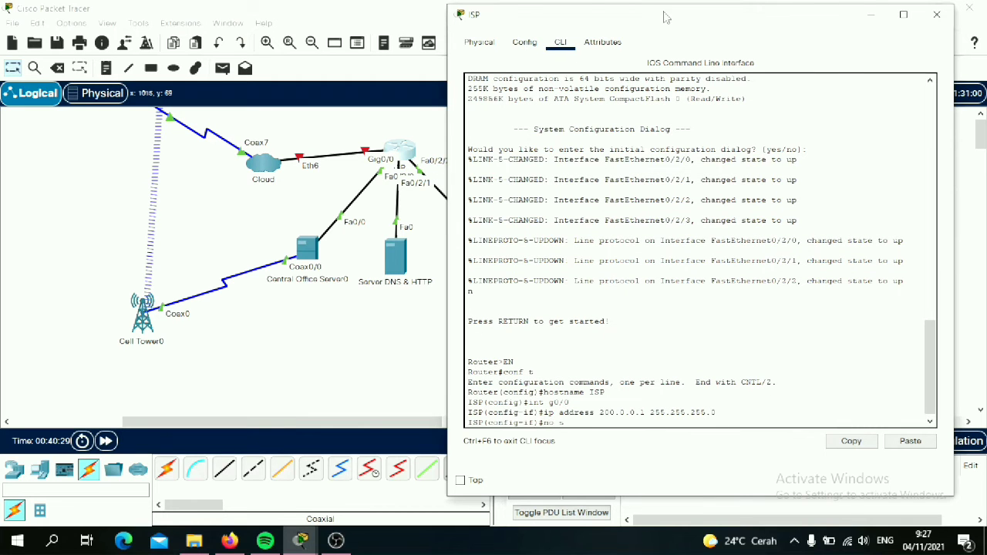
pyautogui.write('hutdown')
pyautogui.press('Return')
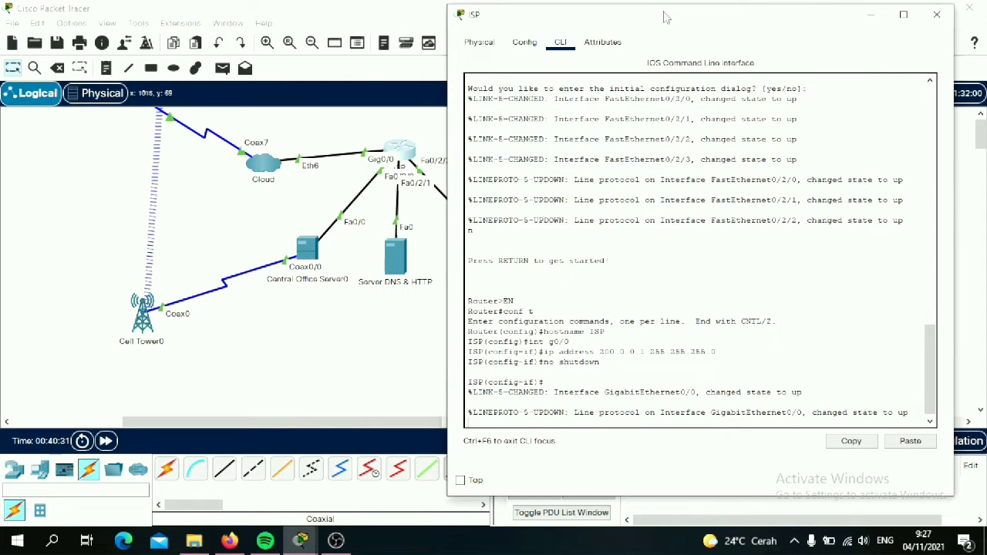
pyautogui.press('Return')
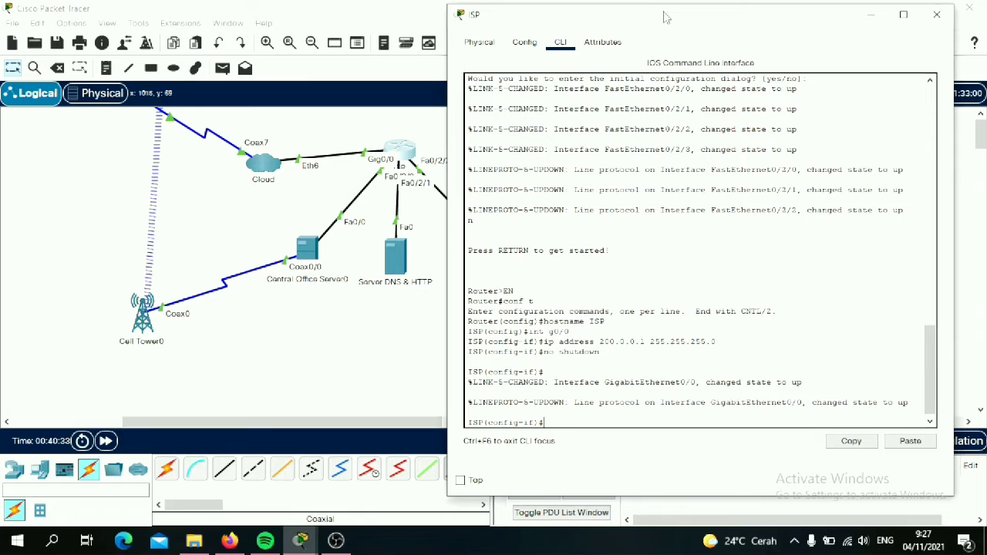
# Assign 204.0.0.1 255.255.255.0 to interface vlan1 on the ISP router and enable it with no shutdown.
pyautogui.write('int vlan1')
pyautogui.press('Return')
pyautogui.write('ip address')
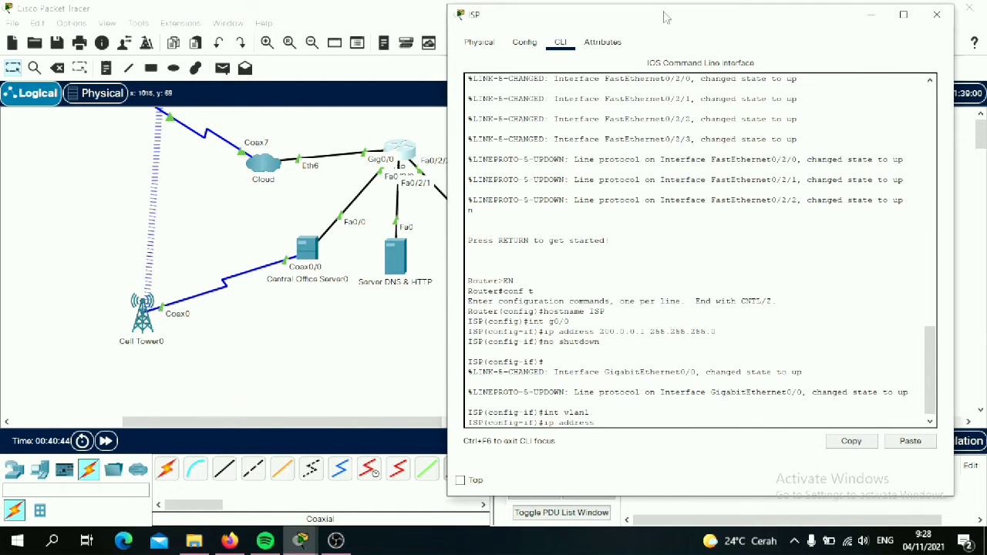
pyautogui.write(' 204.0.0.1 255.255.255.0')
pyautogui.press('Return')
pyautogui.write('no shutdonw')
pyautogui.press('Return')
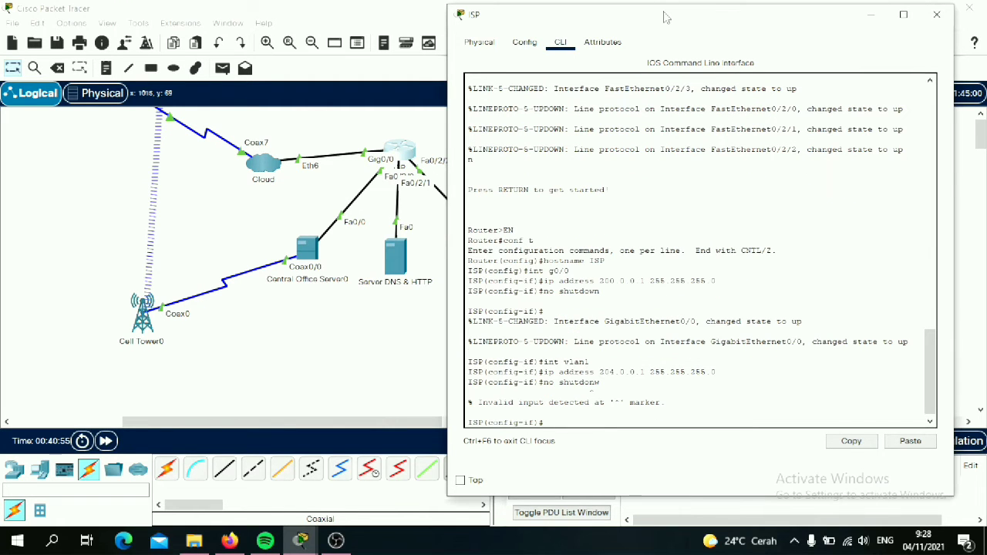
pyautogui.write('no shutdo')
pyautogui.write('wn')
pyautogui.press('Return')
pyautogui.press('Return')
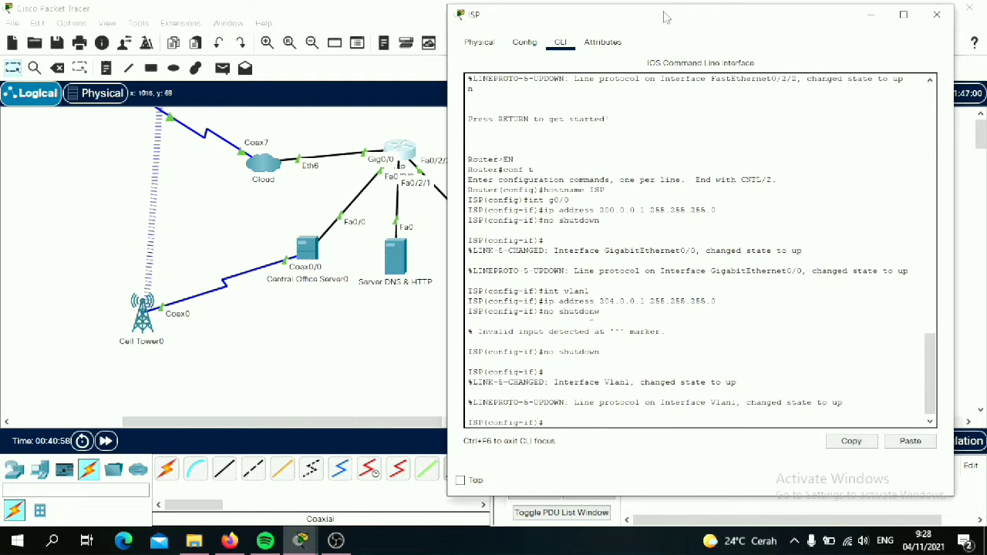
# Set interface fa0/2/0 to switchport mode access and return to privileged EXEC mode.
pyautogui.write('int fa0/2/0')
pyautogui.press('Return')
pyautogui.write('swit')
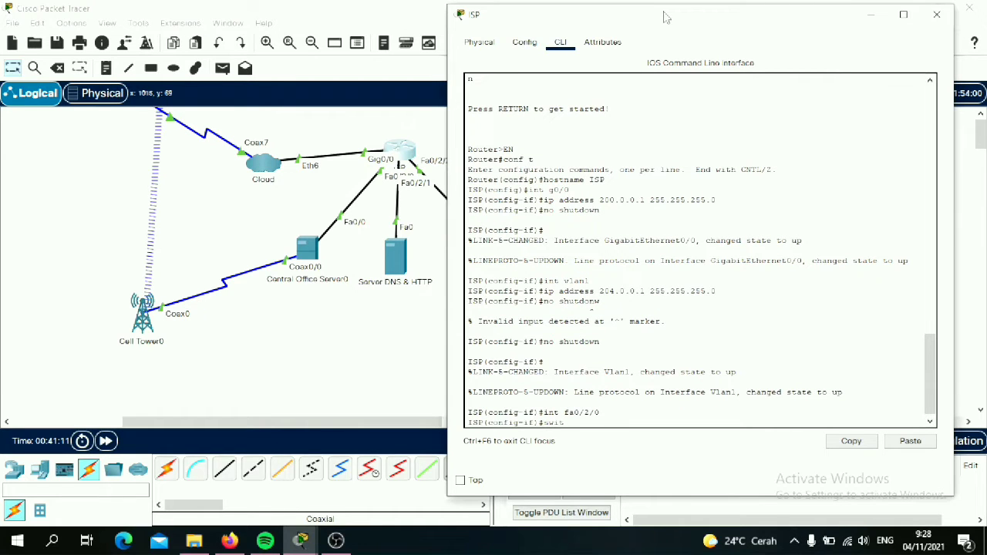
pyautogui.write('chport mode access')
pyautogui.press('Return')
pyautogui.write('ex')
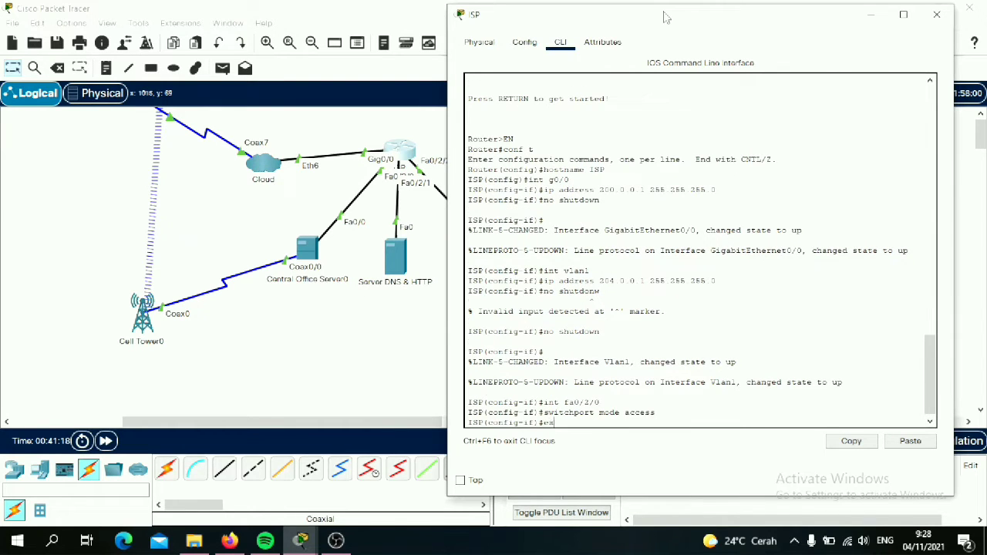
pyautogui.press('Return')
pyautogui.write('ex')
pyautogui.press('Return')
pyautogui.press('Return')
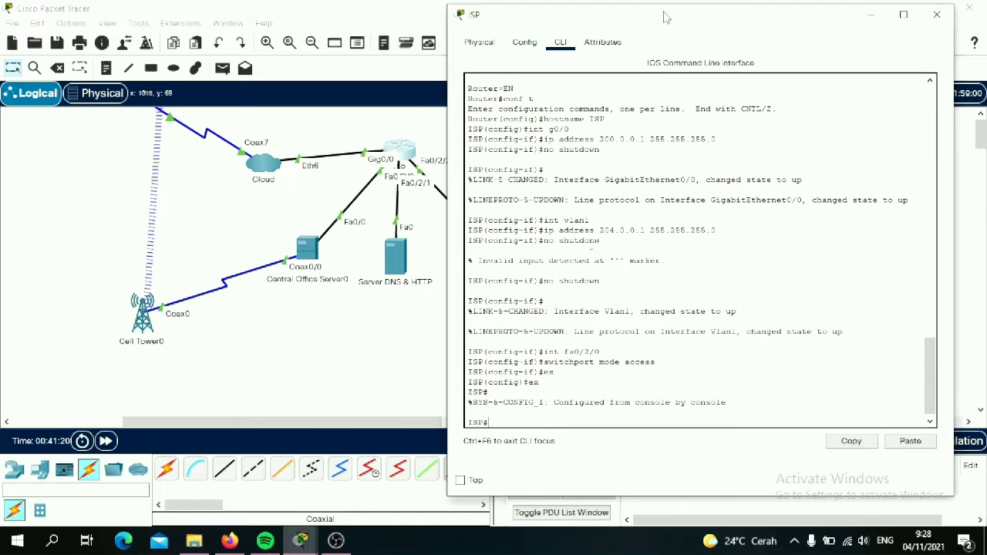
# Examine the ISP router's VLAN table and its brief IP interface summary.
pyautogui.write('show vlan')
pyautogui.press('Return')
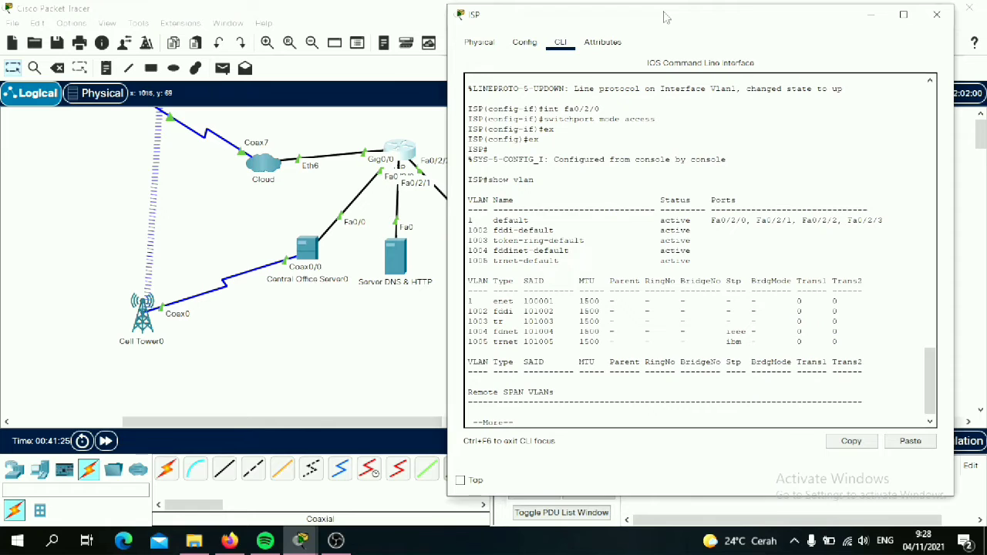
pyautogui.press('space')
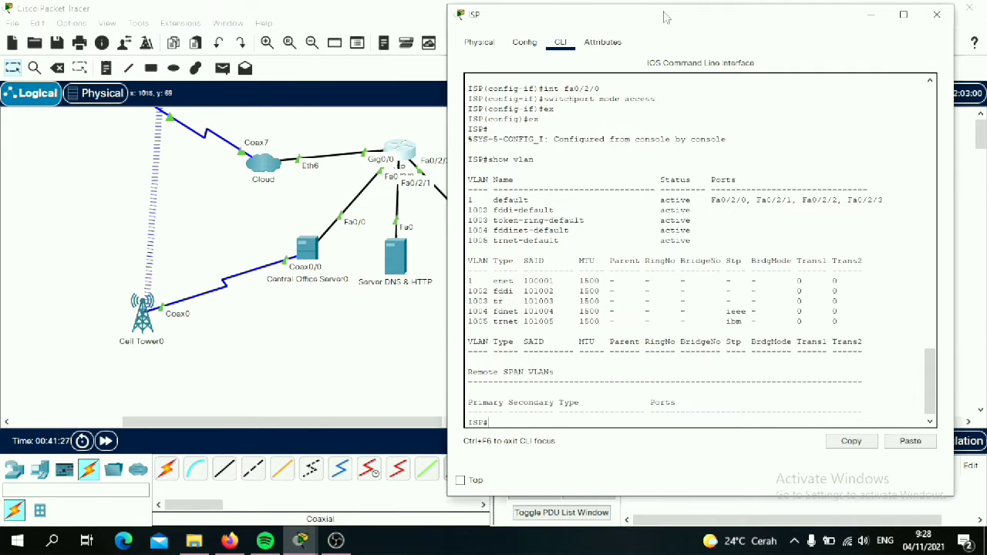
pyautogui.write('show spin')
pyautogui.write('nt')
pyautogui.write(' bri')
pyautogui.write('ef')
pyautogui.press('Return')
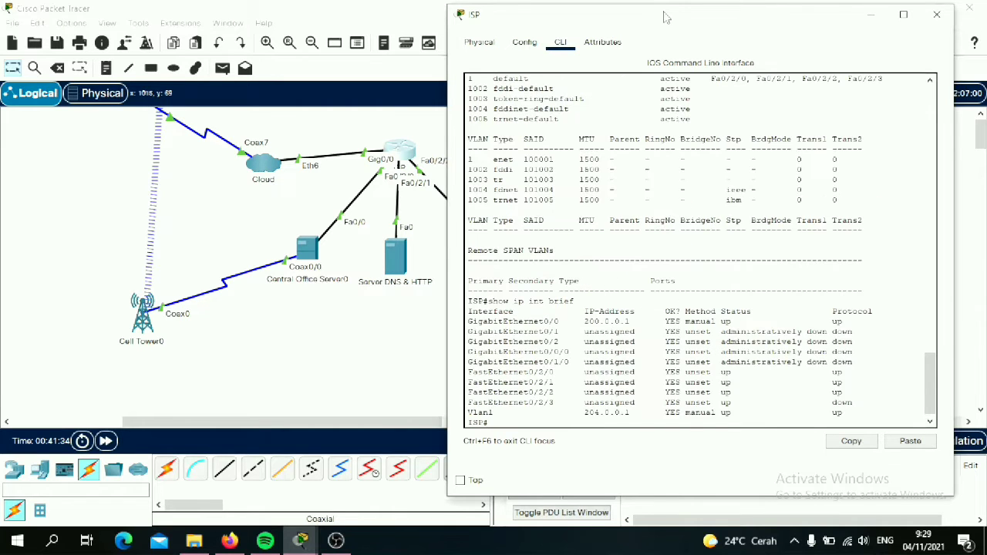
# Enter global configuration mode on the ISP router and create a DHCP pool named CELL.
pyautogui.write('d')
pyautogui.press('BackSpace')
pyautogui.write('conf t')
pyautogui.press('Return')
pyautogui.write('dhcp')
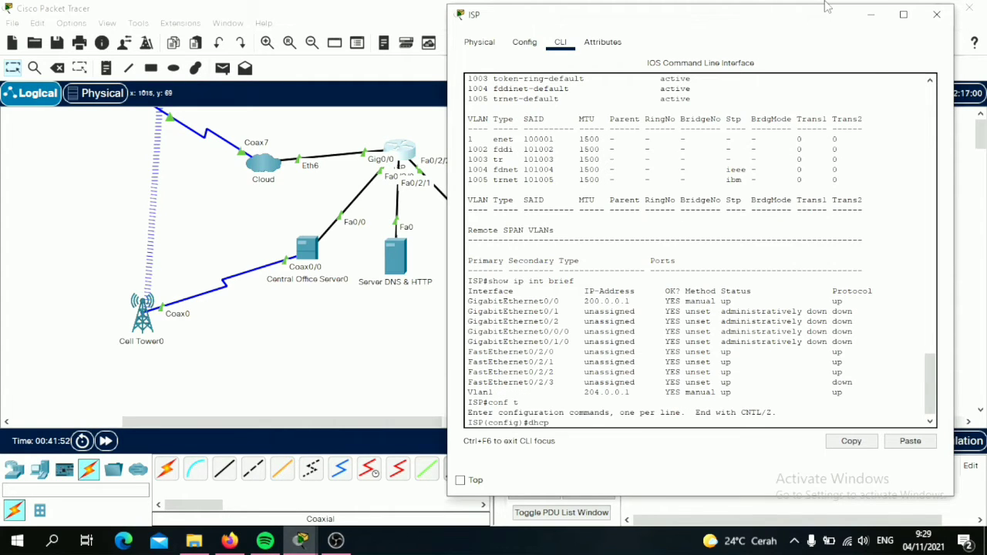
pyautogui.press('BackSpace')
pyautogui.press('BackSpace')
pyautogui.press('BackSpace')
pyautogui.press('BackSpace')
pyautogui.write('ip dhcp pool CELL')
pyautogui.press('Return')
# Give the CELL pool network 204.0.0.0 255.255.255.0 and default router 204.0.0.1.
pyautogui.write('ne')
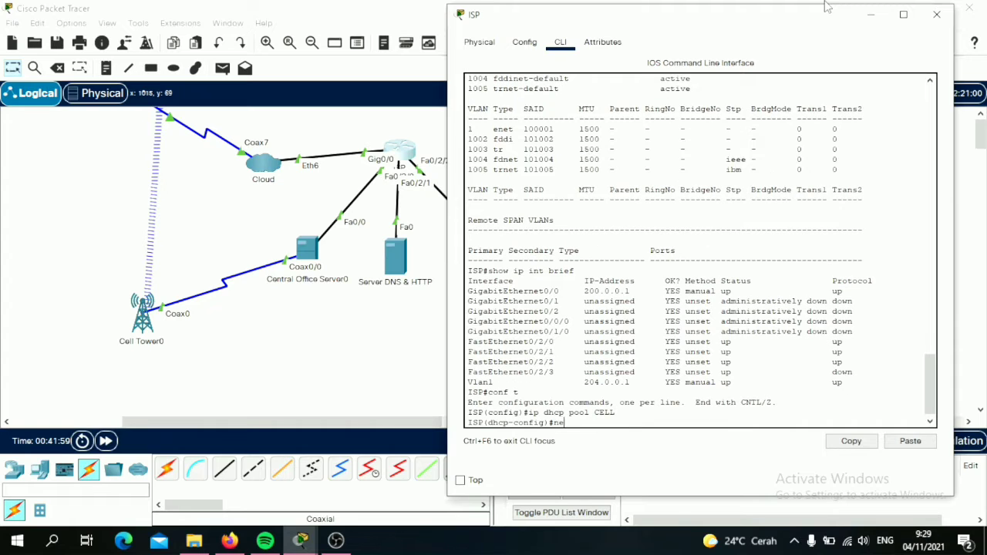
pyautogui.write('twork 204.0.0.0 255.255.255.0')
pyautogui.press('Return')
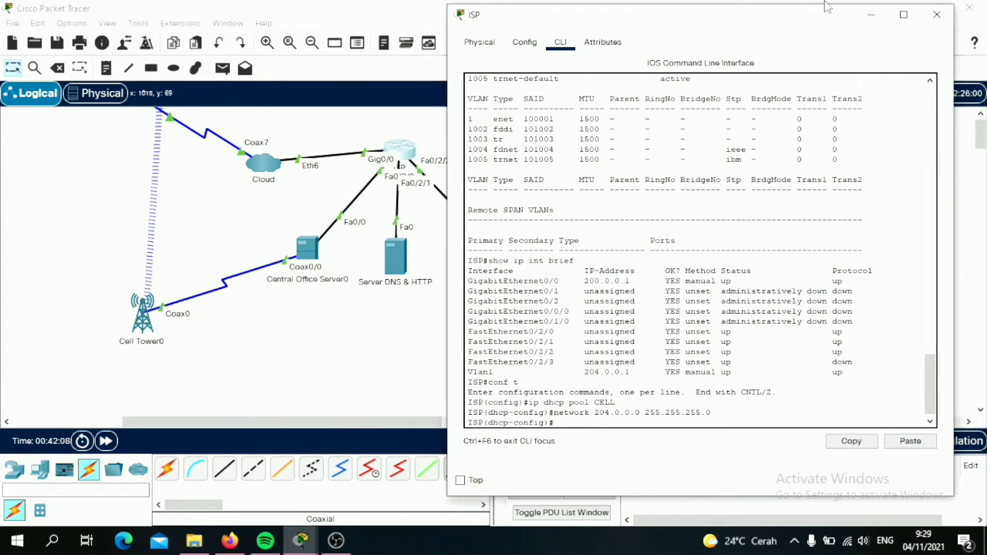
pyautogui.write('default-')
pyautogui.write('-roter')
pyautogui.press('BackSpace')
pyautogui.press('BackSpace')
pyautogui.write('uter 204.0.0.1')
pyautogui.press('Return')
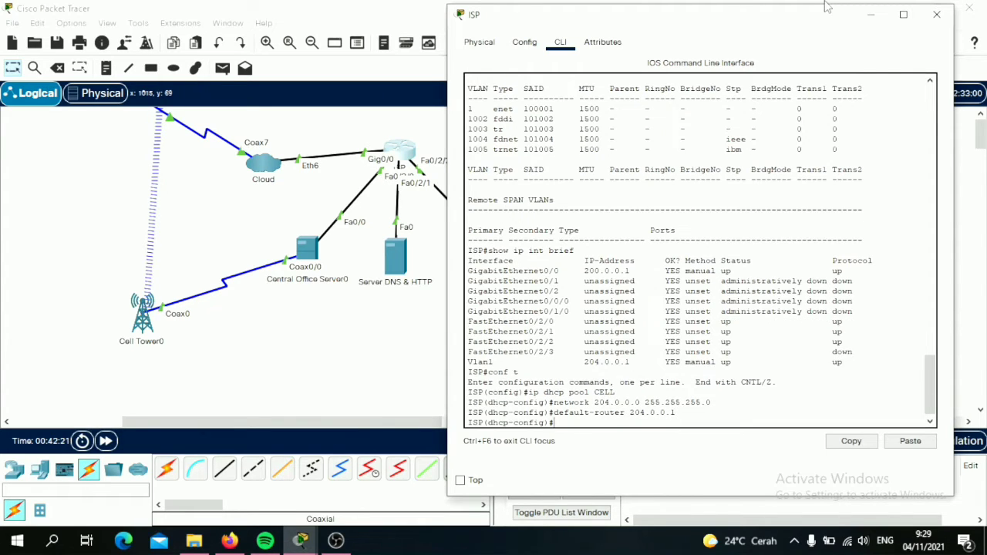
# Set the CELL pool's DNS server to 204.0.0.33 and exclude 204.0.0.1 from DHCP leasing.
pyautogui.write('dns-server 204.0.0.33')
pyautogui.press('Return')
pyautogui.write('ip dh')
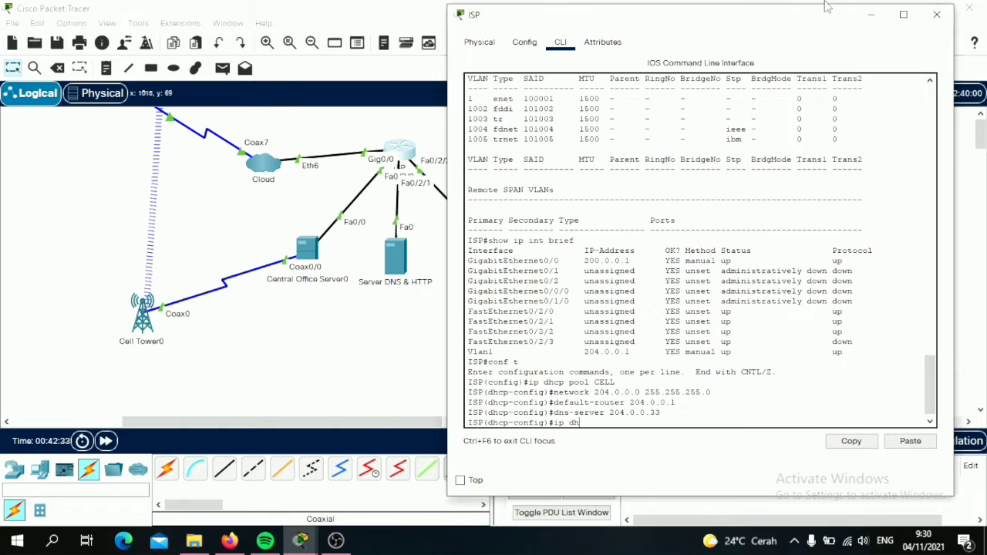
pyautogui.write('cp excluded-address 204.0.0.1')
pyautogui.press('Return')
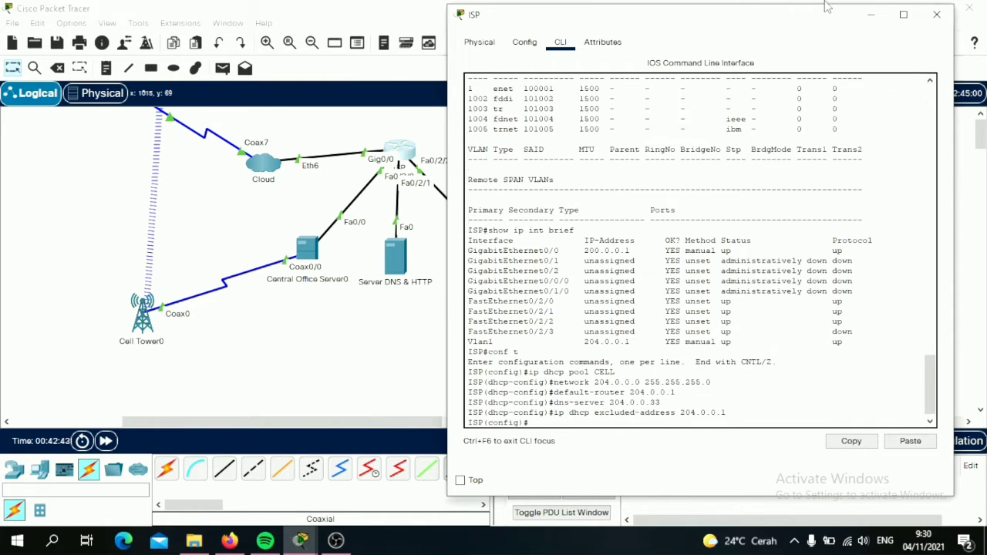
# Create a second DHCP pool named WAN on the ISP router.
pyautogui.press('Up')
pyautogui.press('Up')
pyautogui.press('Up')
pyautogui.press('Up')
pyautogui.press('Up')
pyautogui.press('BackSpace')
pyautogui.press('BackSpace')
pyautogui.press('BackSpace')
pyautogui.press('BackSpace')
pyautogui.write('WAN')
pyautogui.press('Return')
# Assign network 200.0.0.0 255.255.255.0 to the WAN pool.
pyautogui.press('Up')
pyautogui.press('Up')
pyautogui.press('Up')
pyautogui.press('Up')
pyautogui.press('Up')
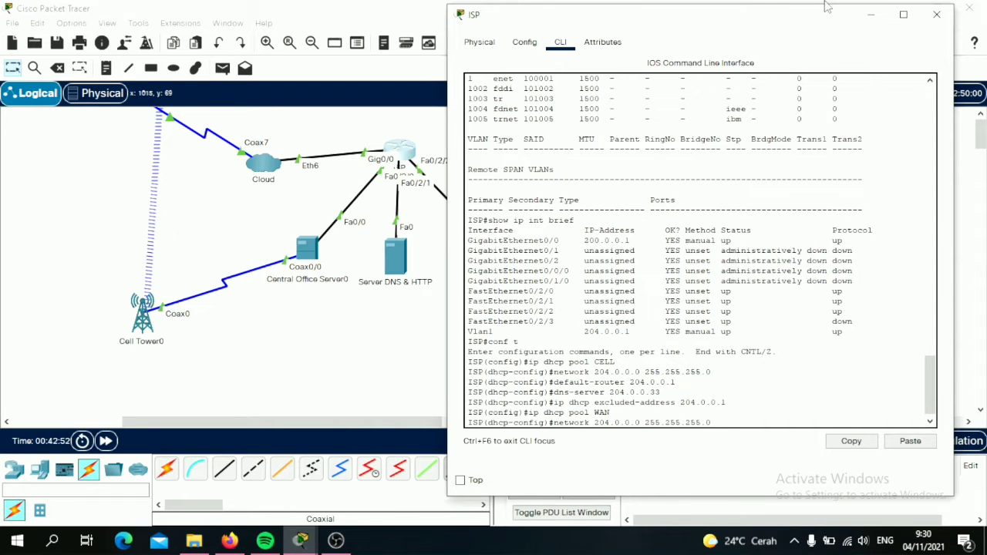
pyautogui.press('BackSpace')
pyautogui.write('0')
pyautogui.press('Return')
# Set the WAN pool's default router to 200.0.0.1.
pyautogui.press('Up')
pyautogui.press('Up')
pyautogui.press('Up')
pyautogui.press('Up')
pyautogui.press('Up')
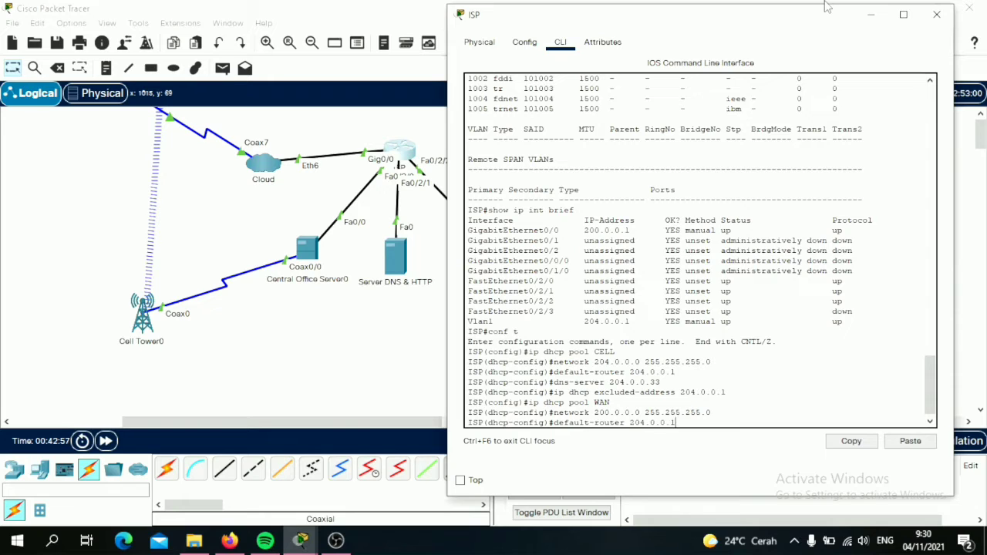
pyautogui.press('Left')
pyautogui.press('Left')
pyautogui.press('Left')
pyautogui.press('Left')
pyautogui.press('Left')
pyautogui.press('Left')
pyautogui.press('BackSpace')
pyautogui.write('0')
pyautogui.press('Return')
# Set the WAN pool's DNS server to 204.0.0.33.
pyautogui.press('Up')
pyautogui.press('Up')
pyautogui.press('Up')
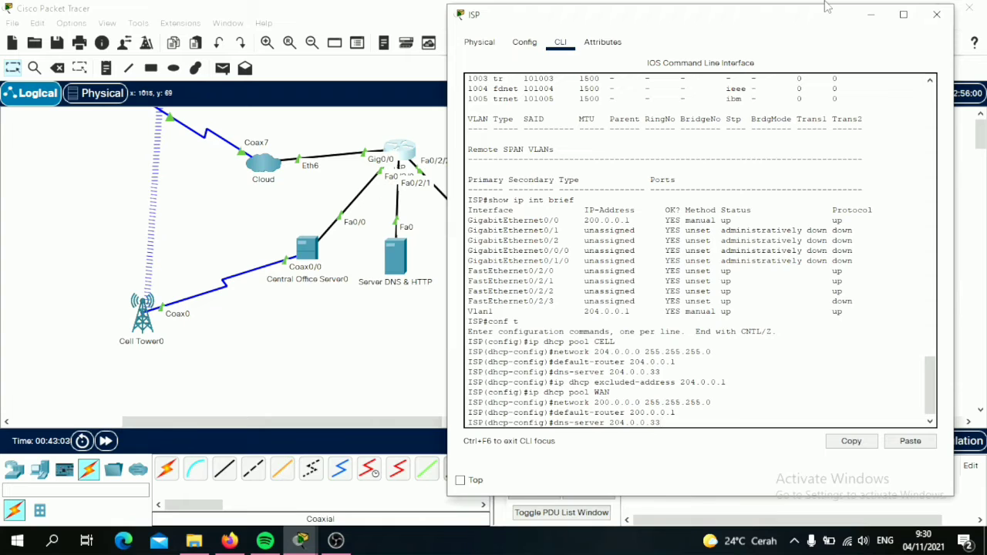
pyautogui.press('Return')
# Exclude address 200.0.0.1 from DHCP leasing on the ISP router and minimize its window.
pyautogui.press('Up')
pyautogui.press('Up')
pyautogui.press('Up')
pyautogui.press('Up')
pyautogui.press('Up')
pyautogui.press('Up')
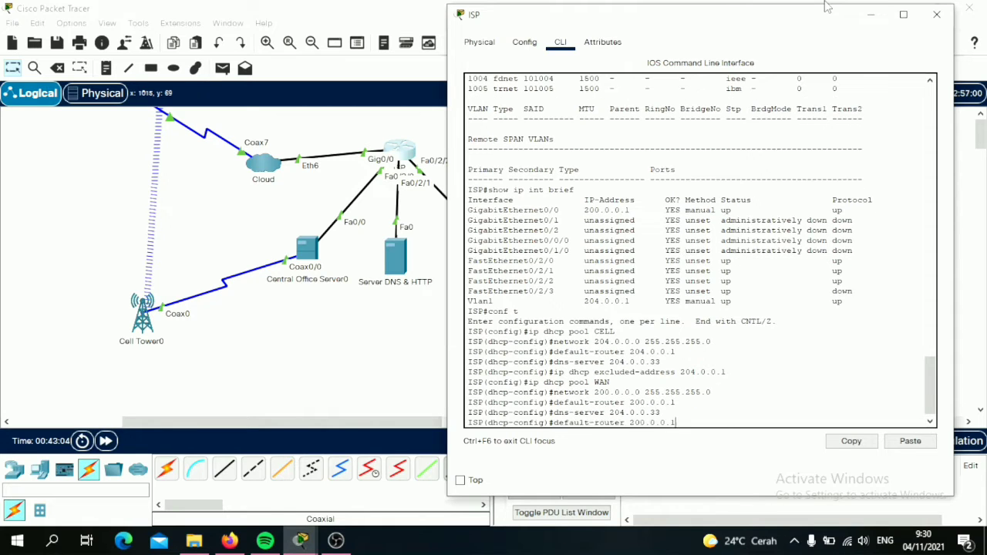
pyautogui.press('Down')
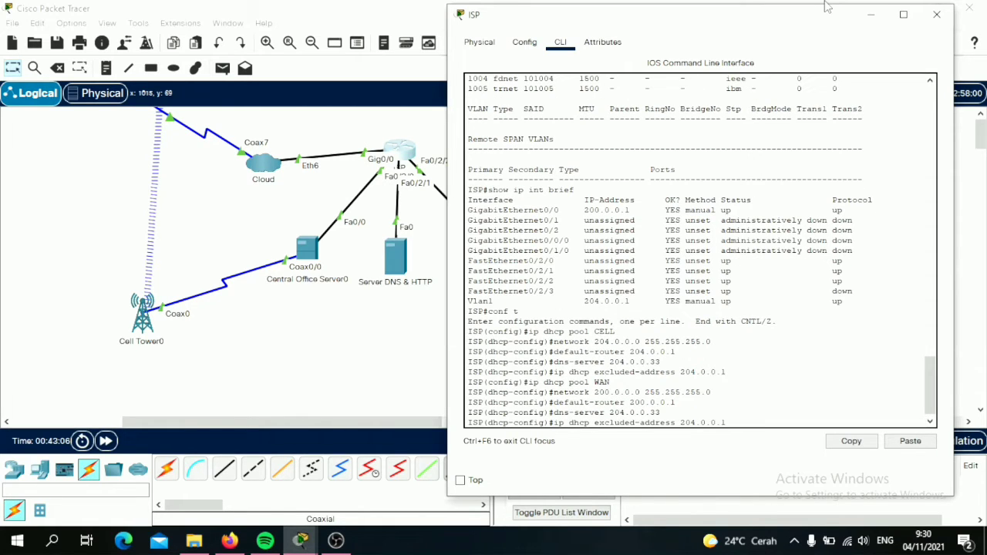
pyautogui.press('BackSpace')
pyautogui.write('0')
pyautogui.press('Return')
pyautogui.write('E')
pyautogui.press('BackSpace')
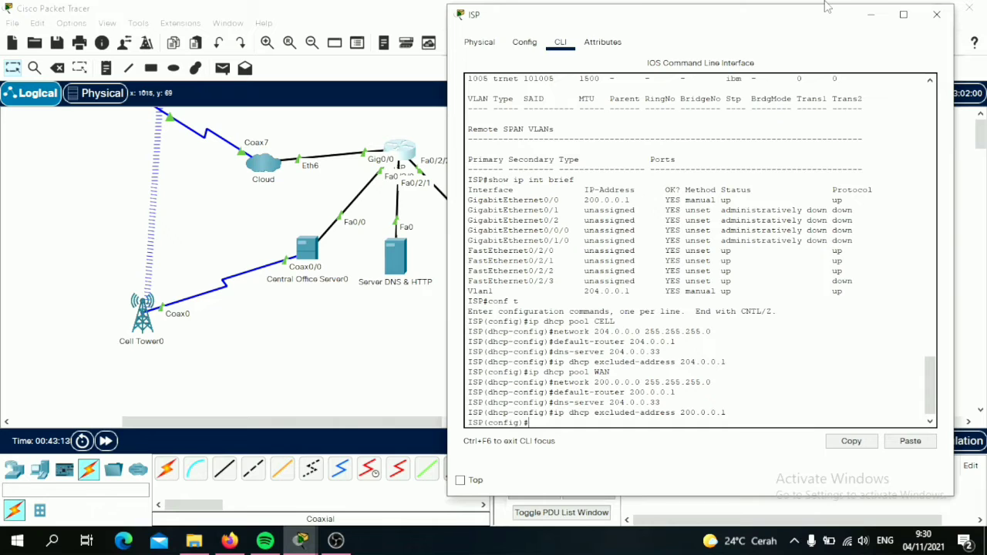
pyautogui.click(874, 15)
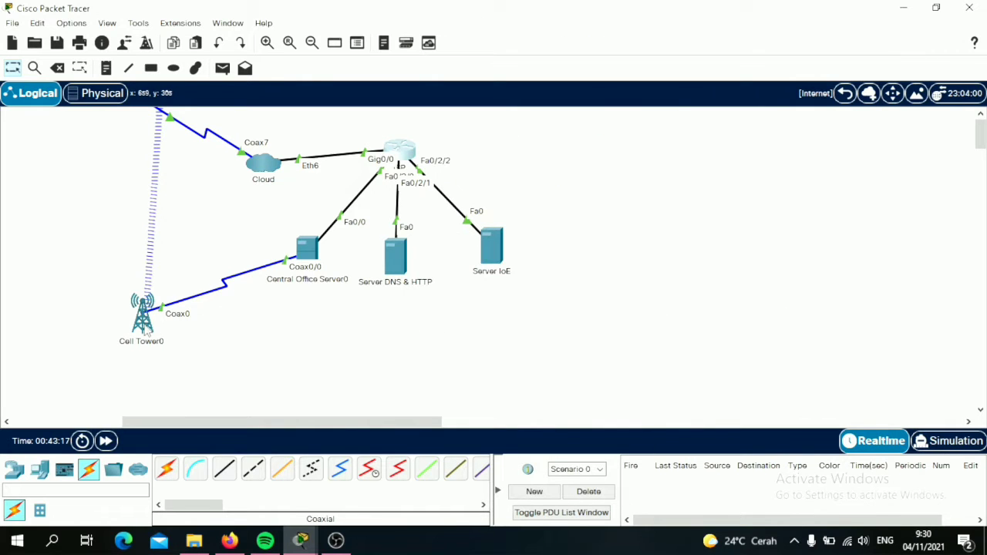
# Check the Backbone interface's IP configuration on Central Office Server0 and close the device.
pyautogui.click(309, 251)
pyautogui.click(326, 47)
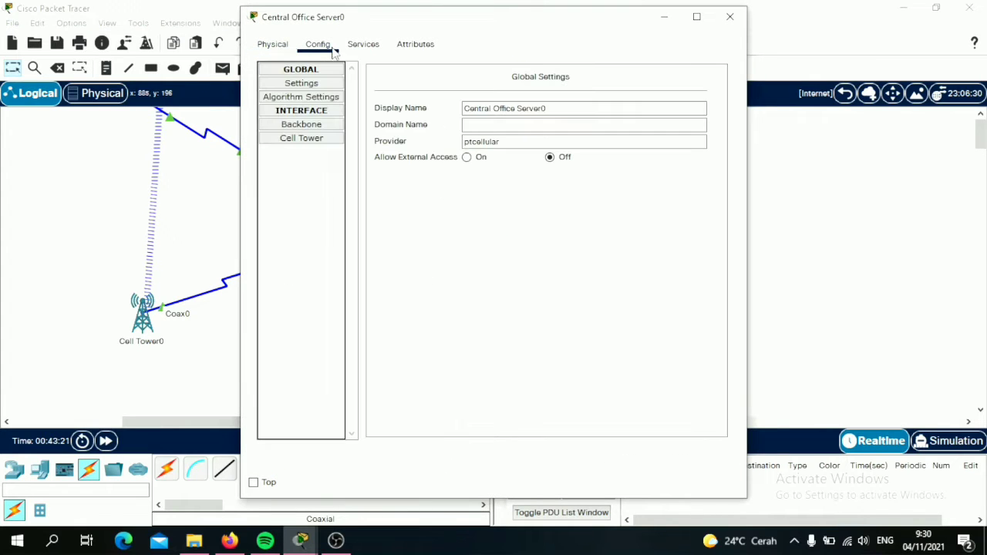
pyautogui.click(314, 130)
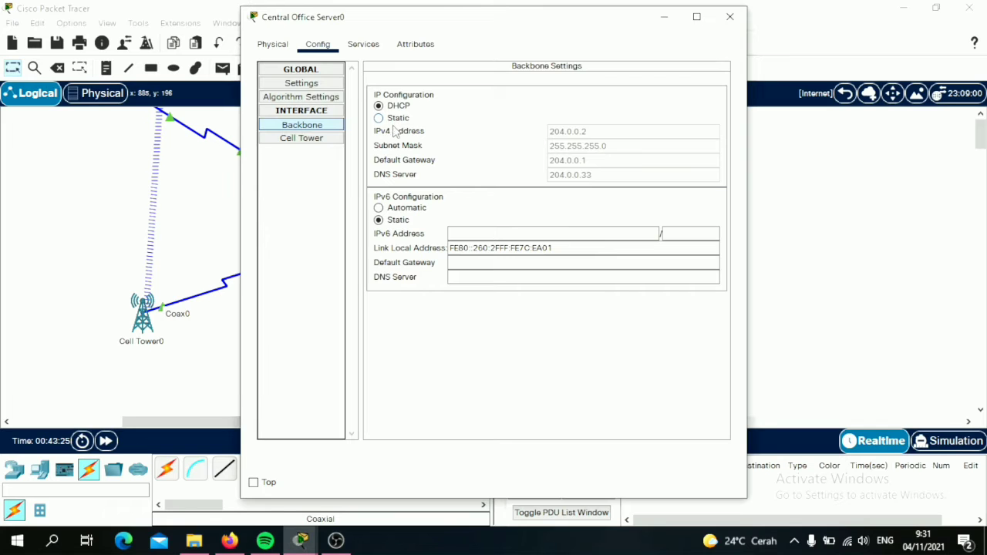
pyautogui.click(324, 140)
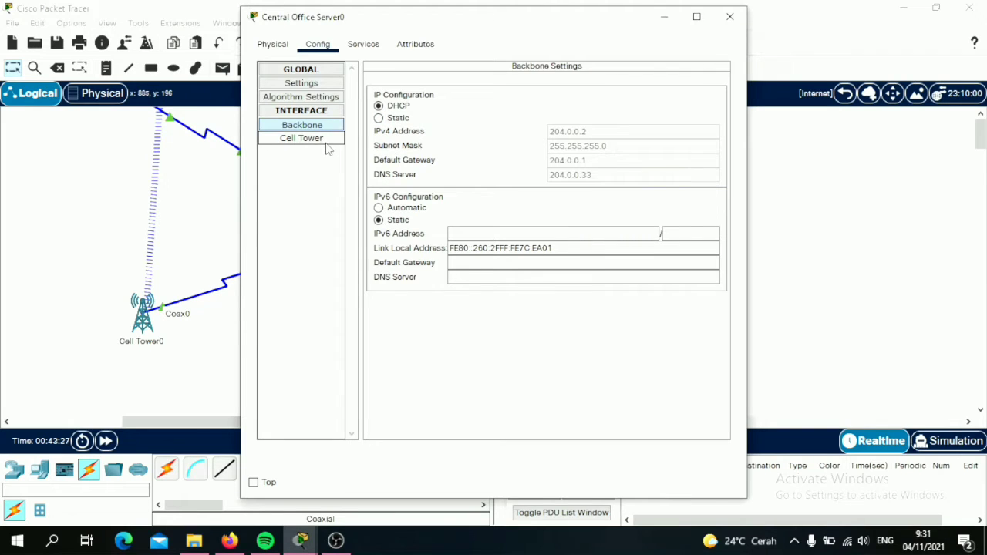
pyautogui.click(730, 16)
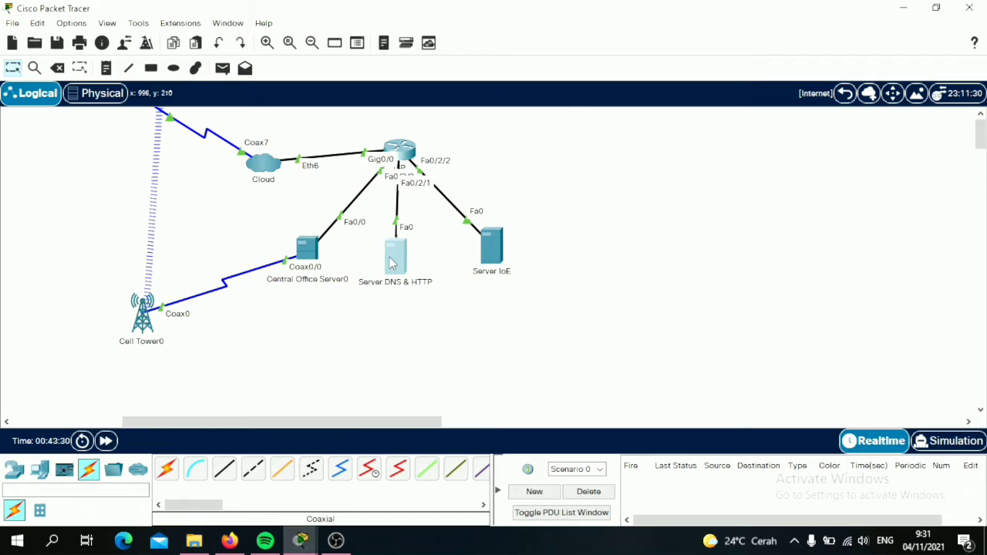
# Configure Server DNS & HTTP with static IPv4 204.0.0.33, mask 255.255.255.0, gateway 204.0.0.1 and DNS server 204.0.0.33.
pyautogui.click(393, 259)
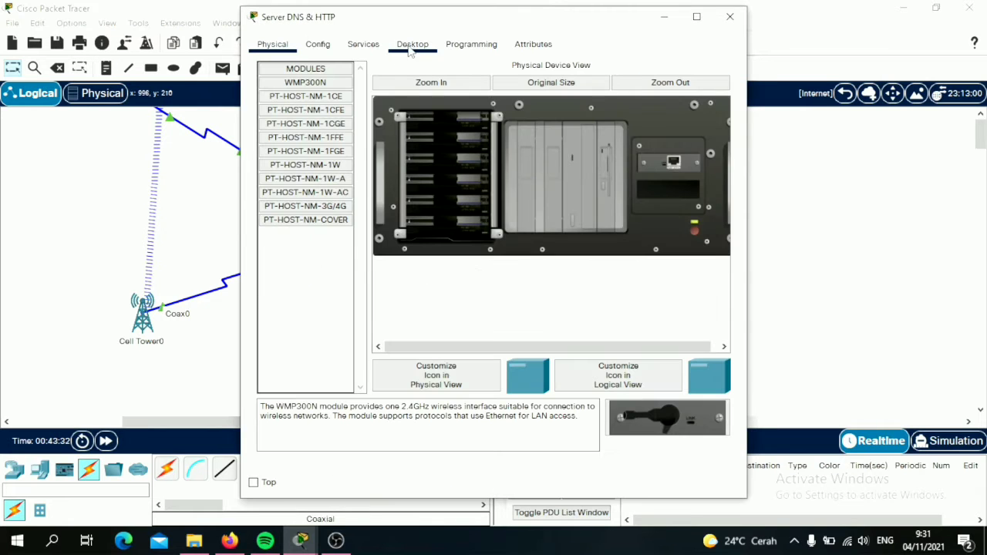
pyautogui.click(411, 45)
pyautogui.click(324, 108)
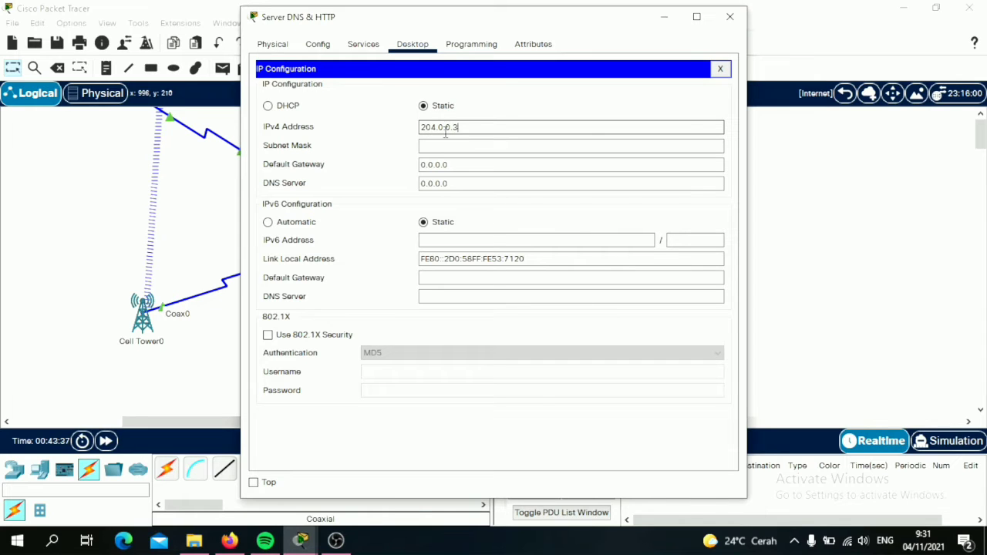
pyautogui.click(454, 144)
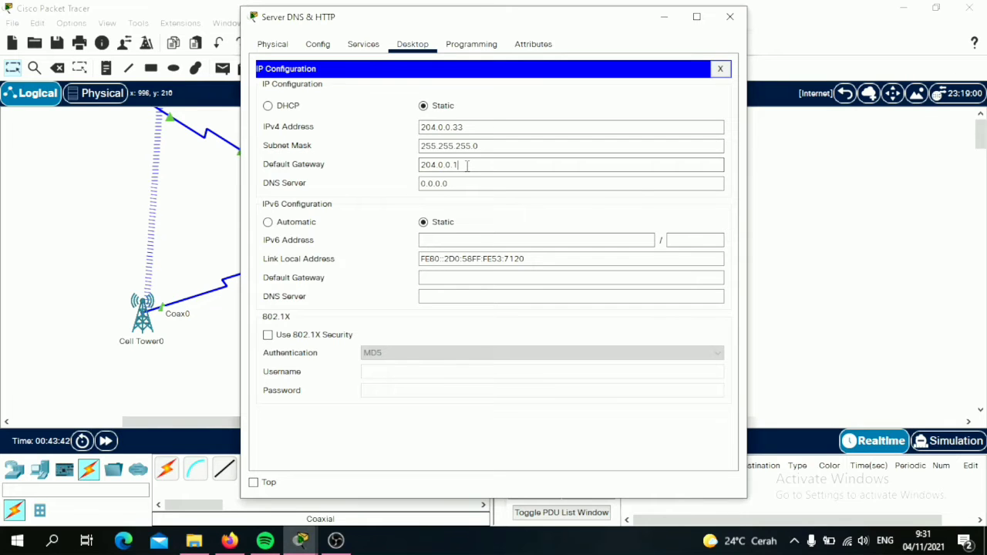
pyautogui.press('BackSpace')
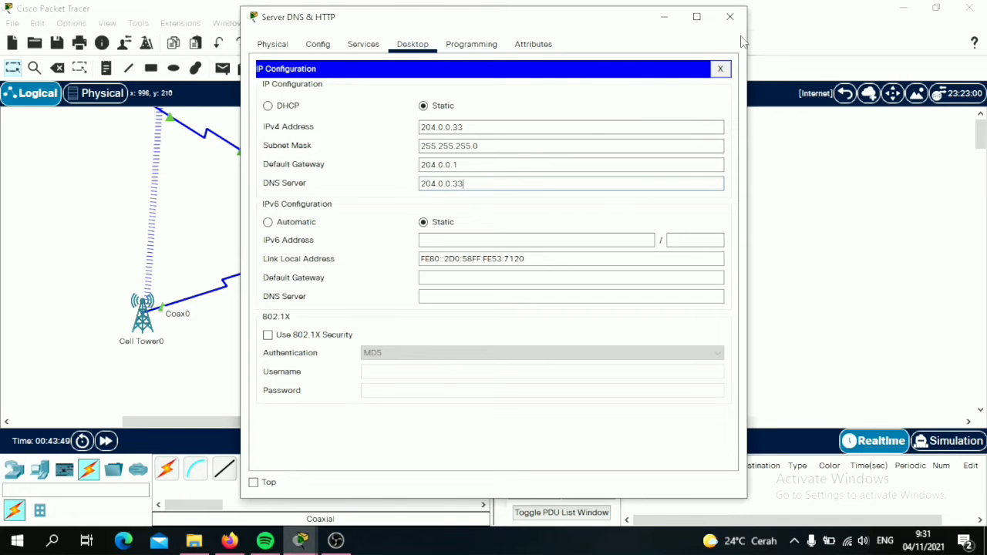
pyautogui.click(717, 70)
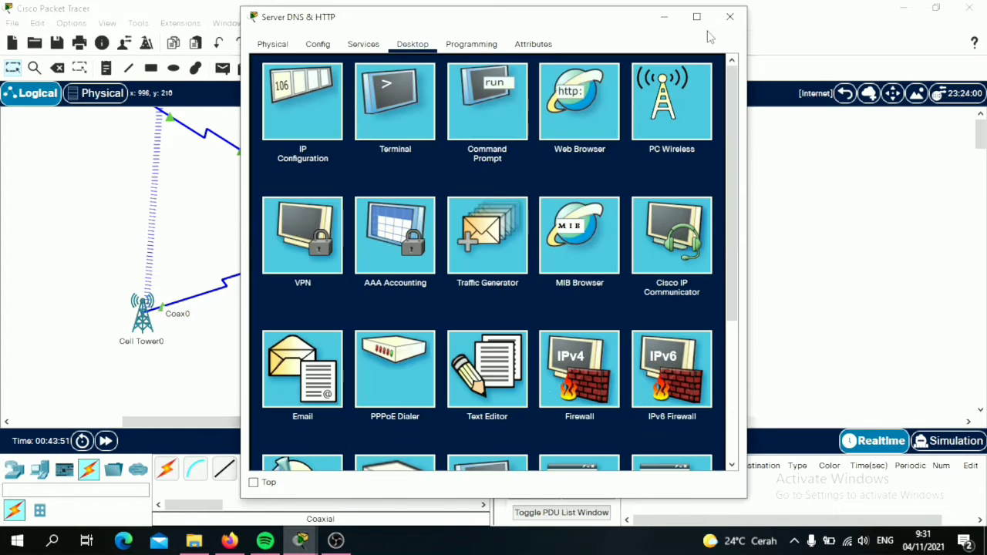
pyautogui.click(665, 17)
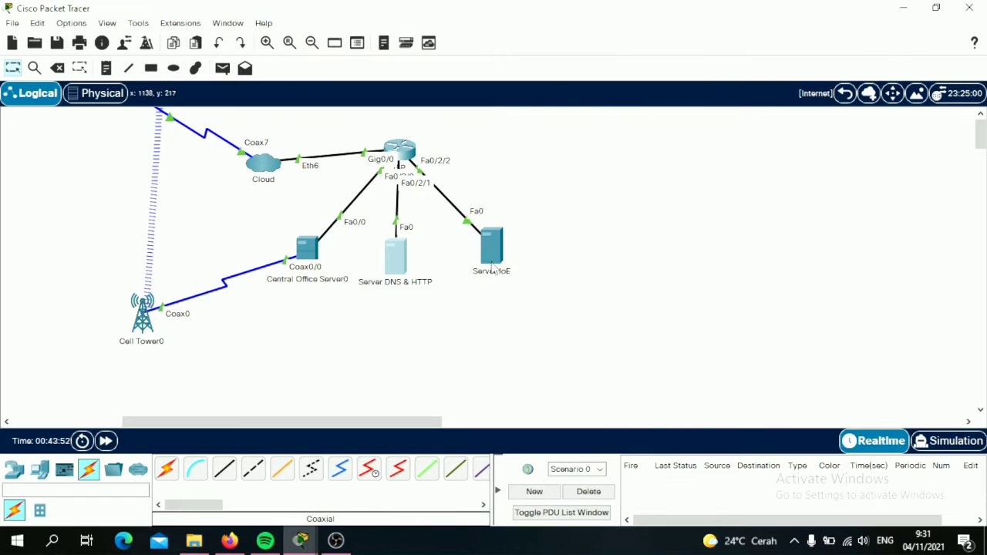
# Configure Server IoE with static IPv4 204.0.0.32, mask 255.255.255.0, gateway 204.0.0.1 and DNS server 204.0.0.33.
pyautogui.click(503, 260)
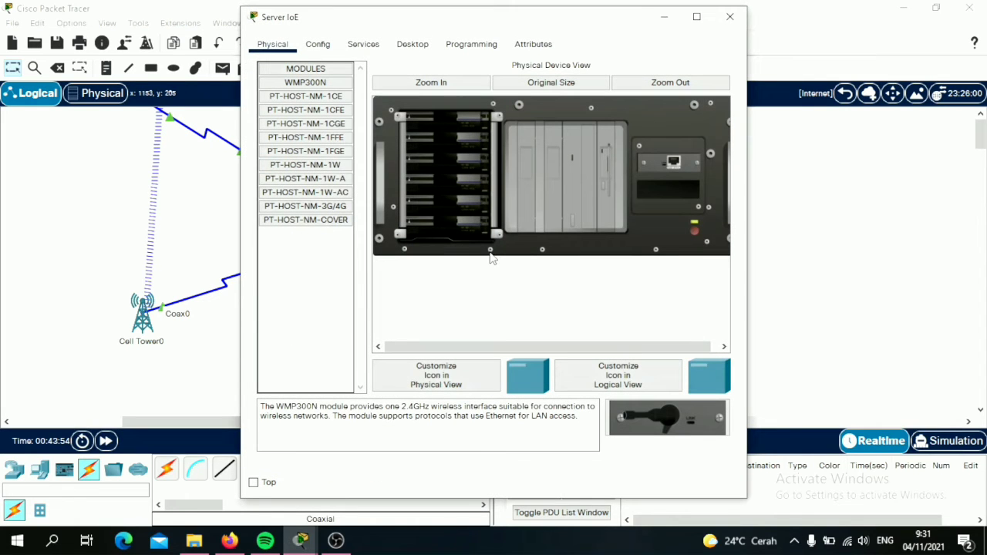
pyautogui.click(418, 47)
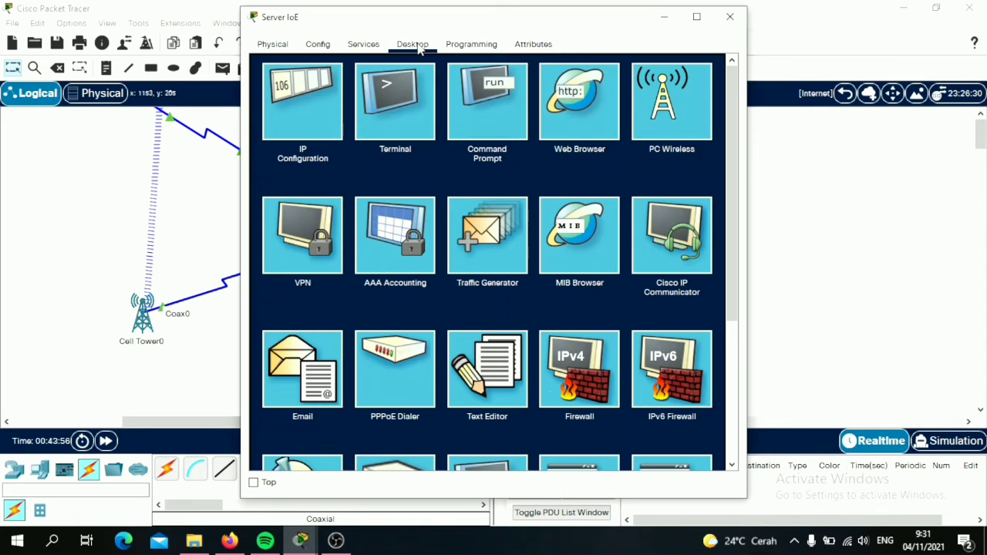
pyautogui.click(279, 136)
pyautogui.write('204.0.0.')
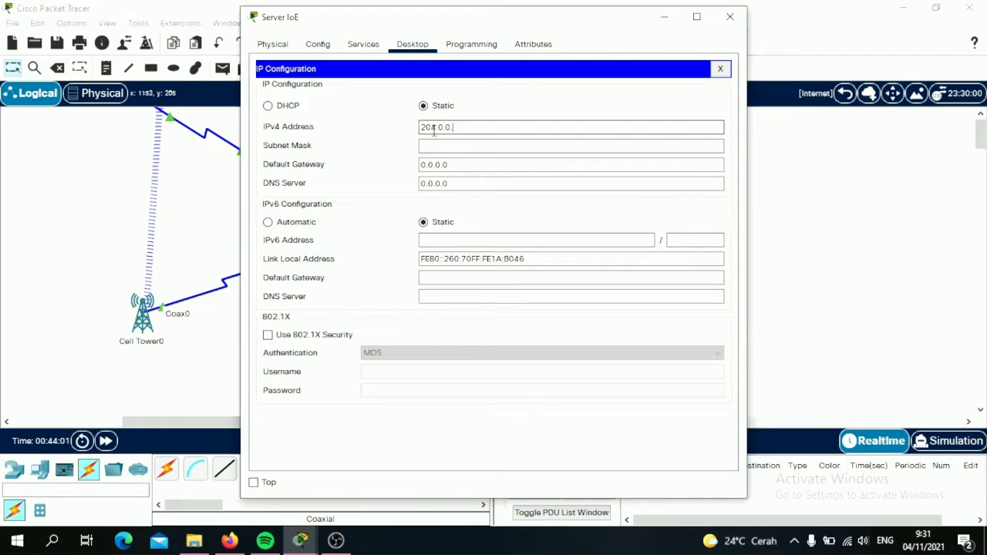
pyautogui.write('32')
pyautogui.click(460, 146)
pyautogui.click(468, 167)
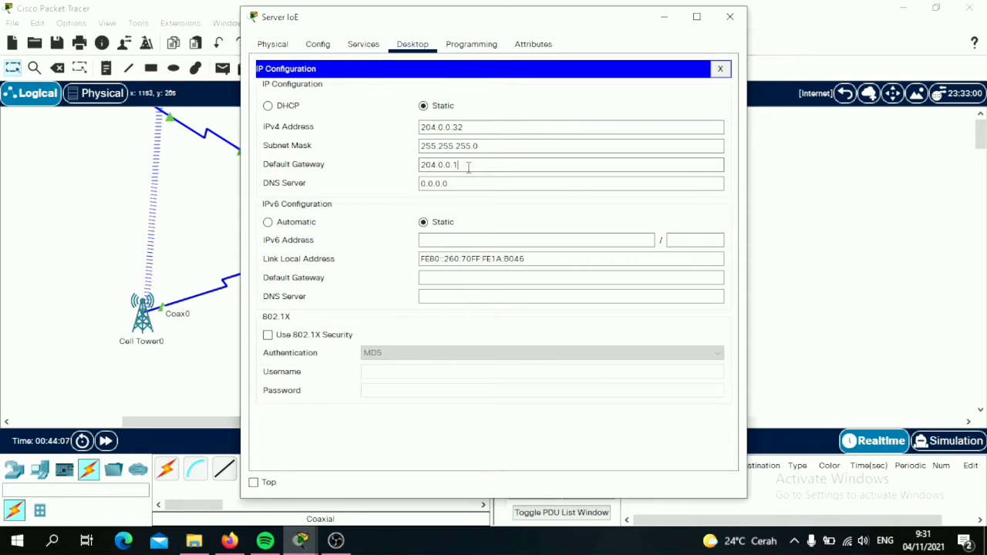
pyautogui.click(466, 183)
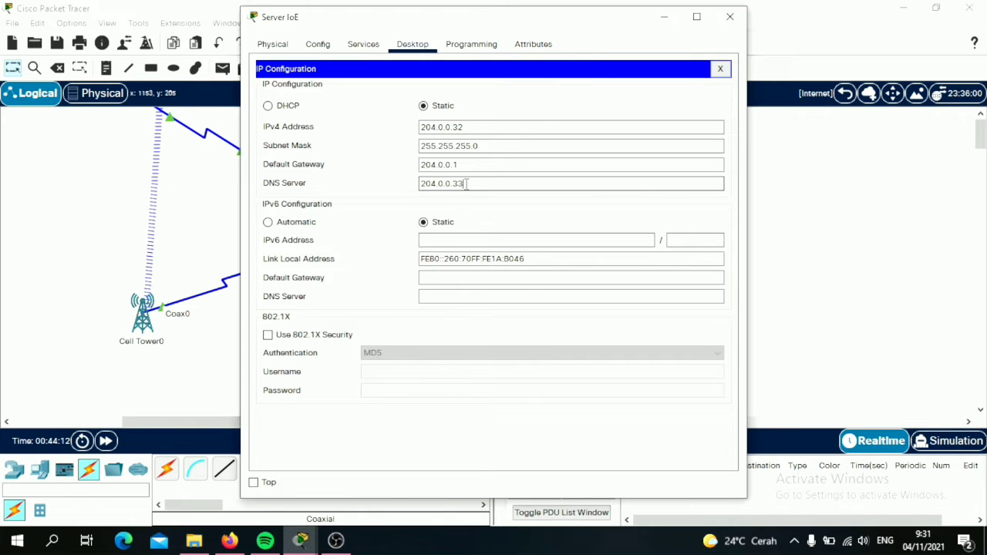
pyautogui.click(720, 69)
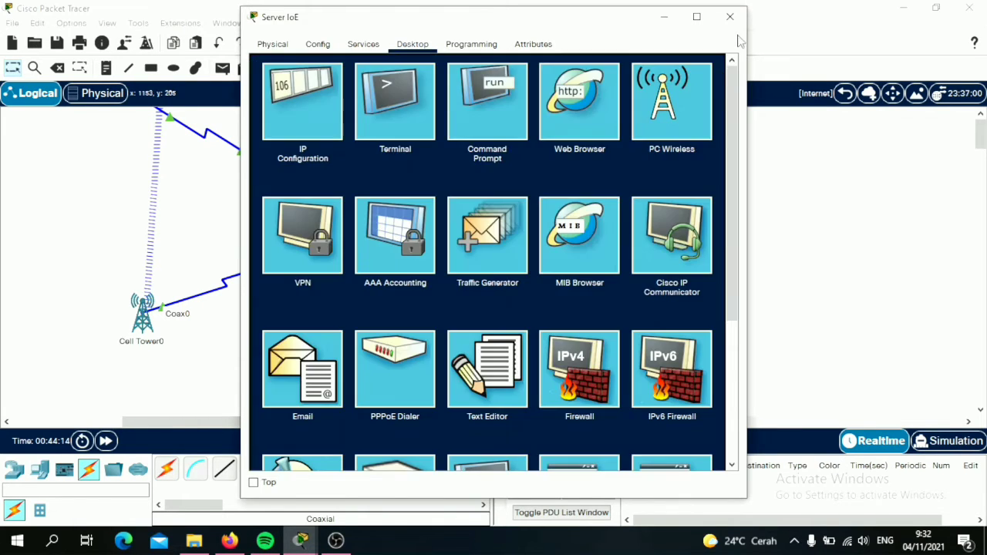
pyautogui.click(665, 17)
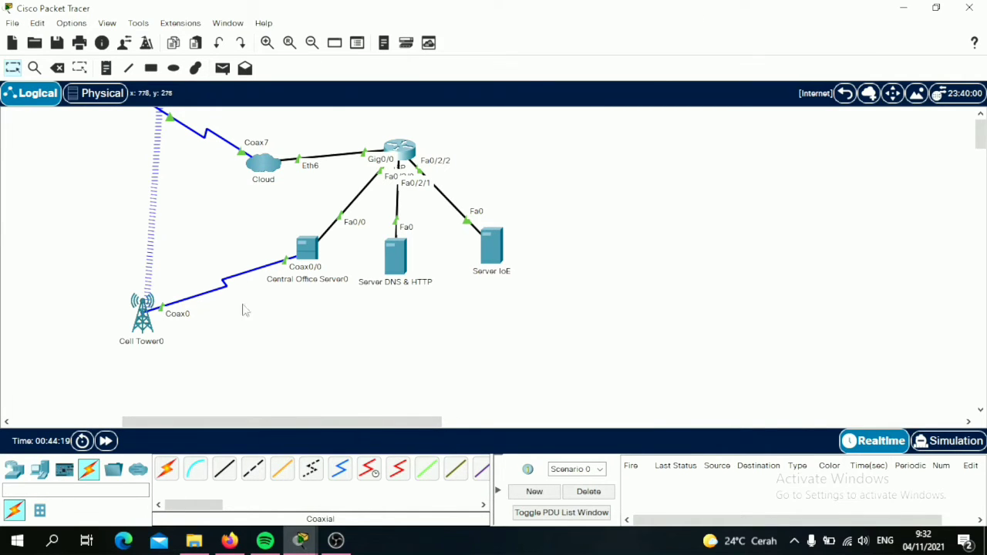
# Set the provider network of the Cloud's Ethernet6 interface to Cable.
pyautogui.click(264, 169)
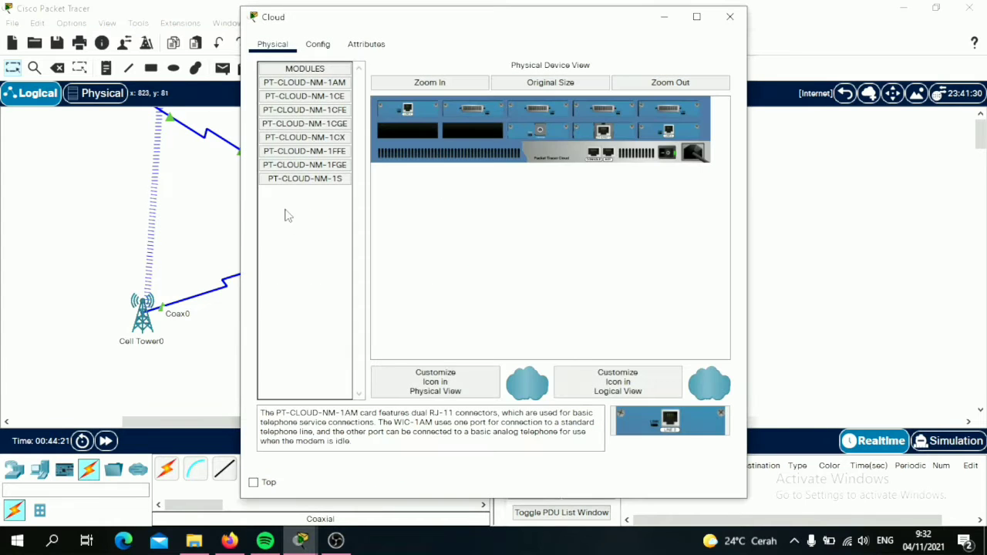
pyautogui.click(319, 46)
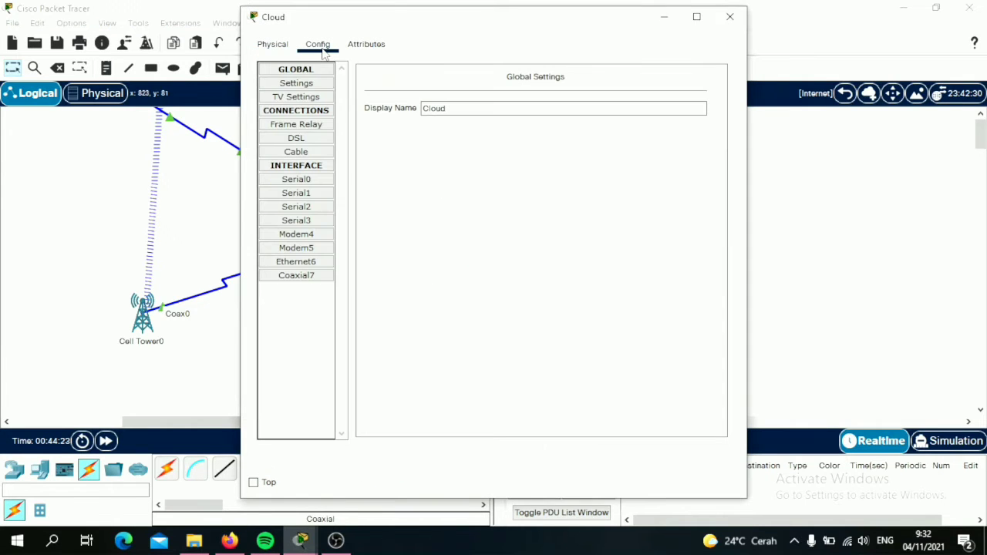
pyautogui.click(309, 157)
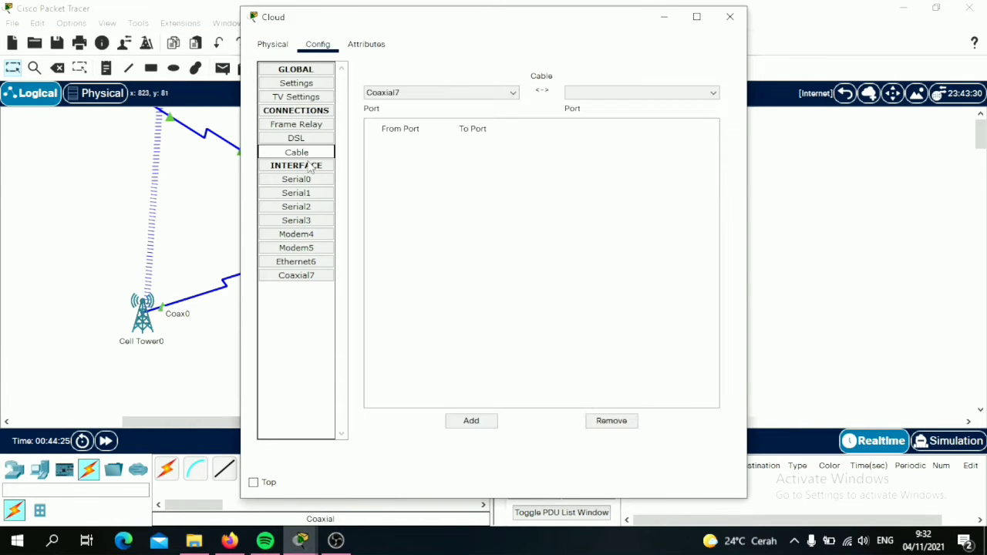
pyautogui.click(311, 263)
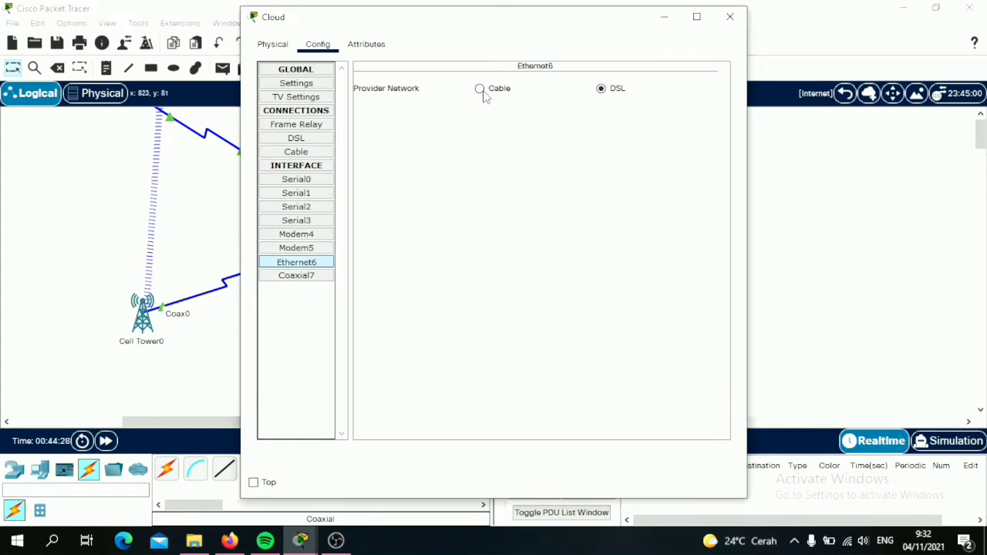
pyautogui.click(307, 276)
pyautogui.click(311, 263)
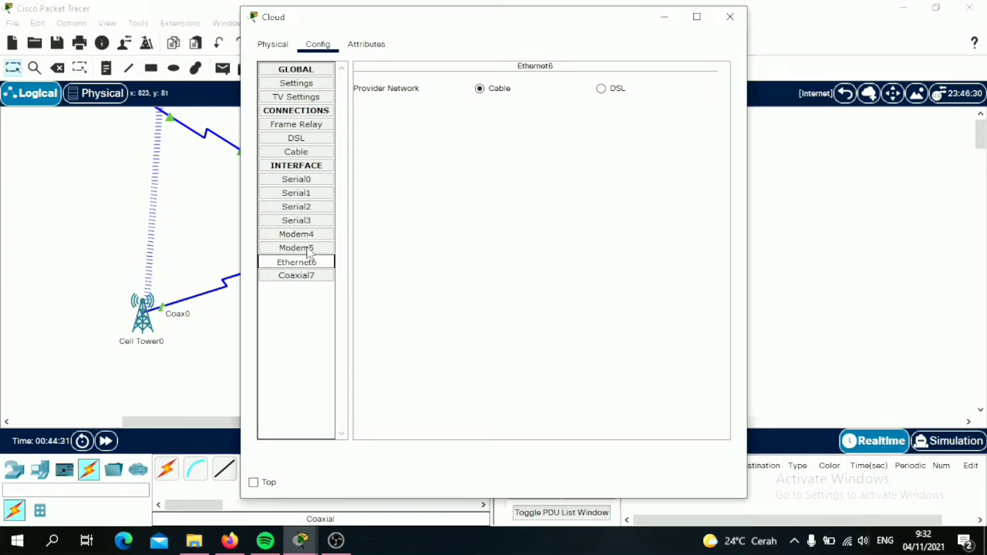
# Map the Cloud's Coaxial7 port to Ethernet6 as a cable connection and return from the Internet cluster to the root network.
pyautogui.click(312, 152)
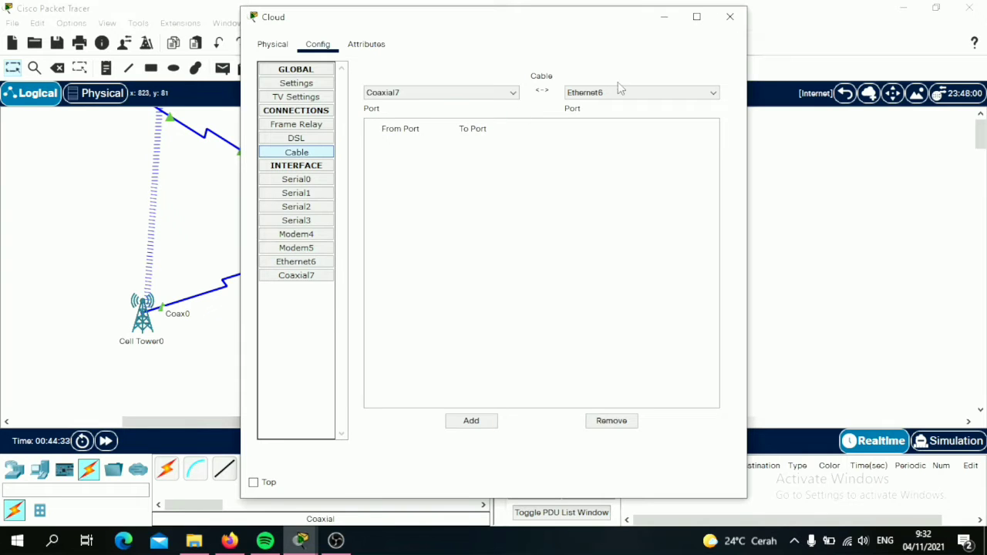
pyautogui.click(471, 421)
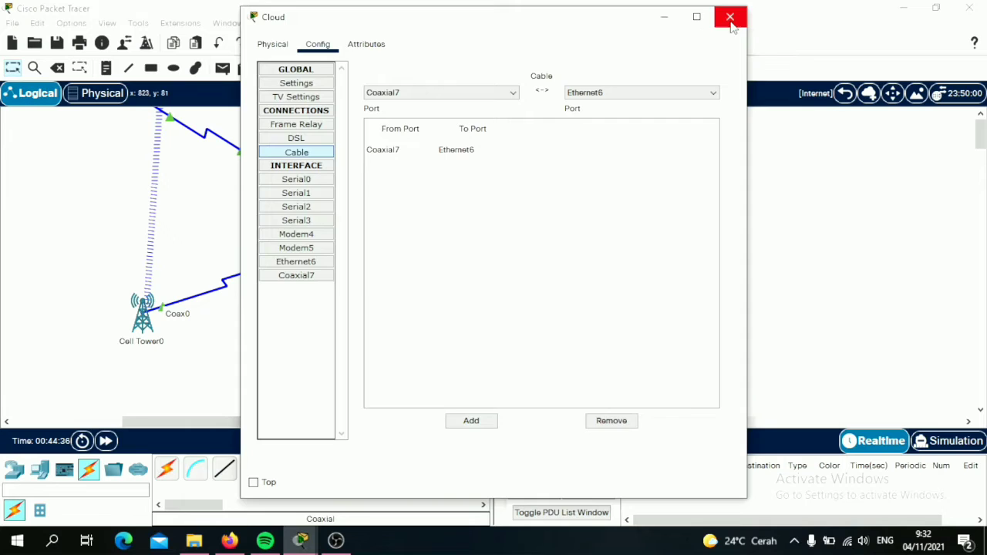
pyautogui.click(730, 17)
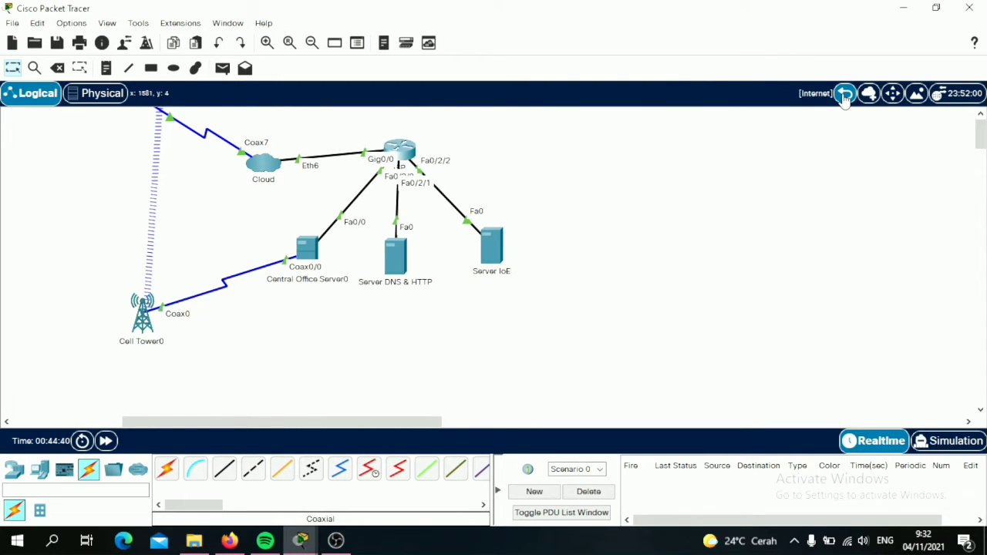
pyautogui.click(846, 94)
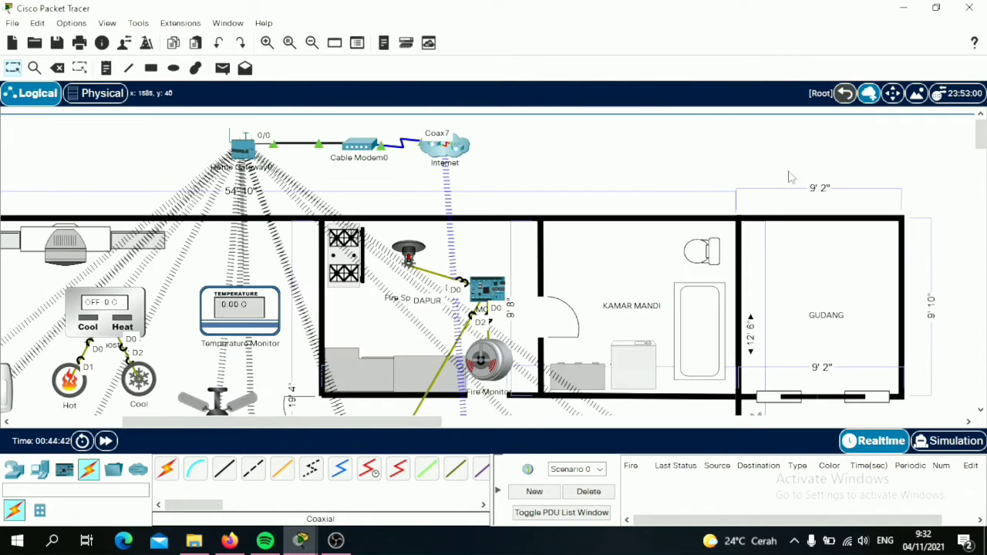
# Set Home Gateway0's LAN IPv4 address to 192.168.33.1 and check its Internet and wireless settings.
pyautogui.click(252, 154)
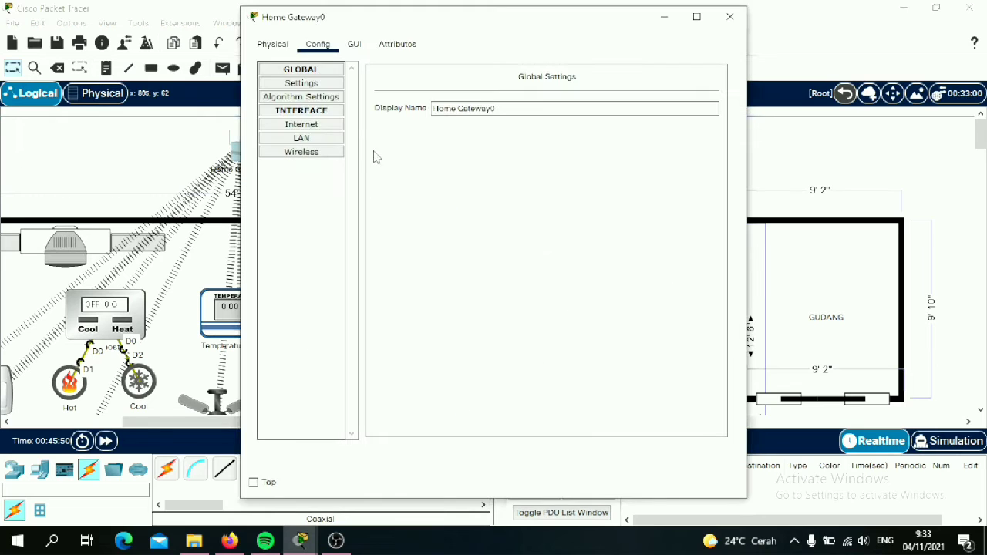
pyautogui.click(301, 124)
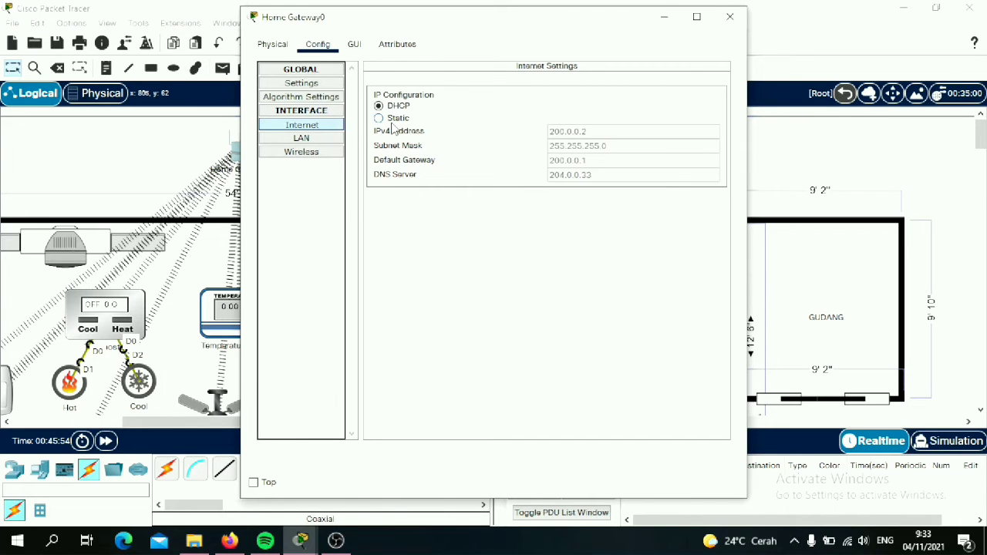
pyautogui.click(302, 138)
pyautogui.click(578, 108)
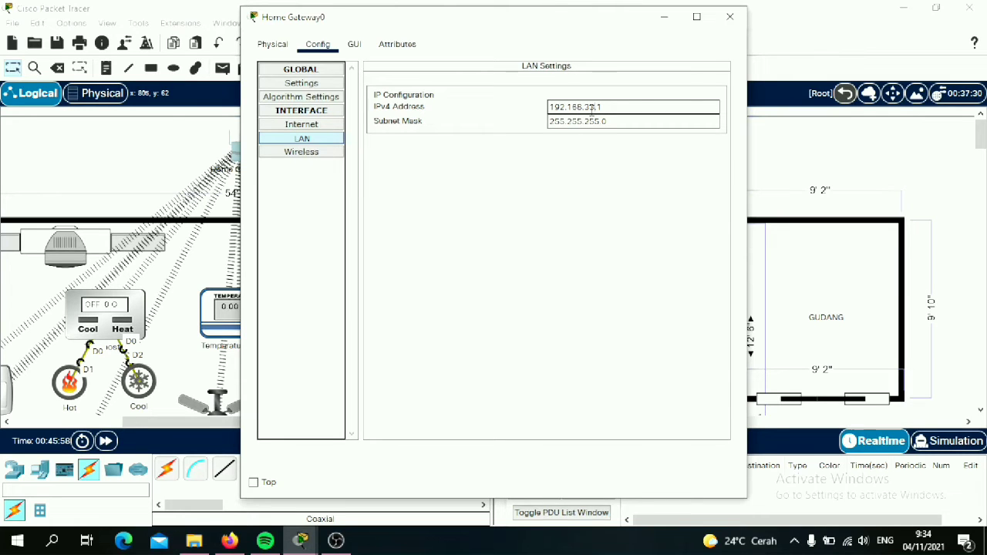
pyautogui.click(324, 153)
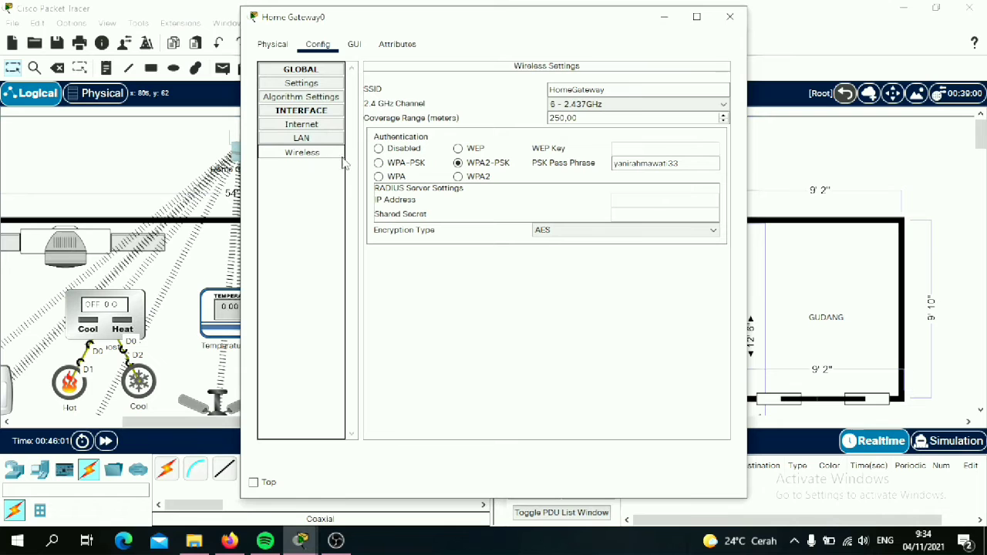
pyautogui.click(730, 17)
# Renew SmartCam's Wireless0 IP address by switching its IP configuration to Static and back to DHCP.
pyautogui.scroll(-3, 480, 342)
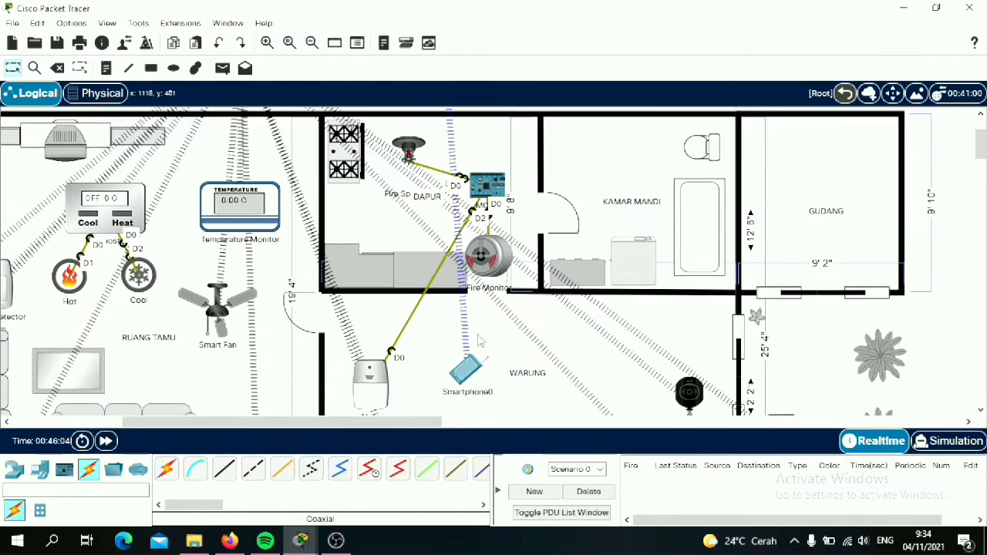
pyautogui.scroll(-2, 480, 341)
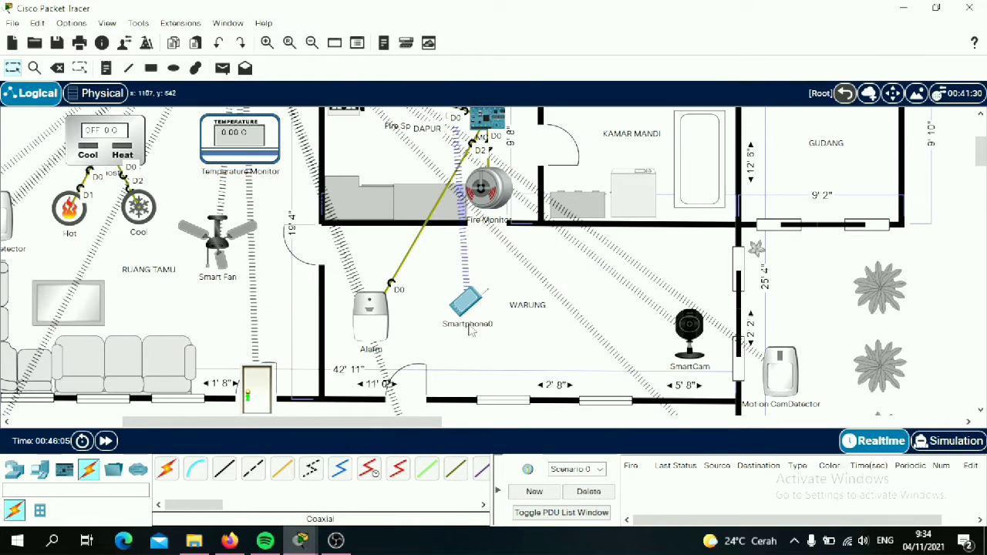
pyautogui.click(690, 339)
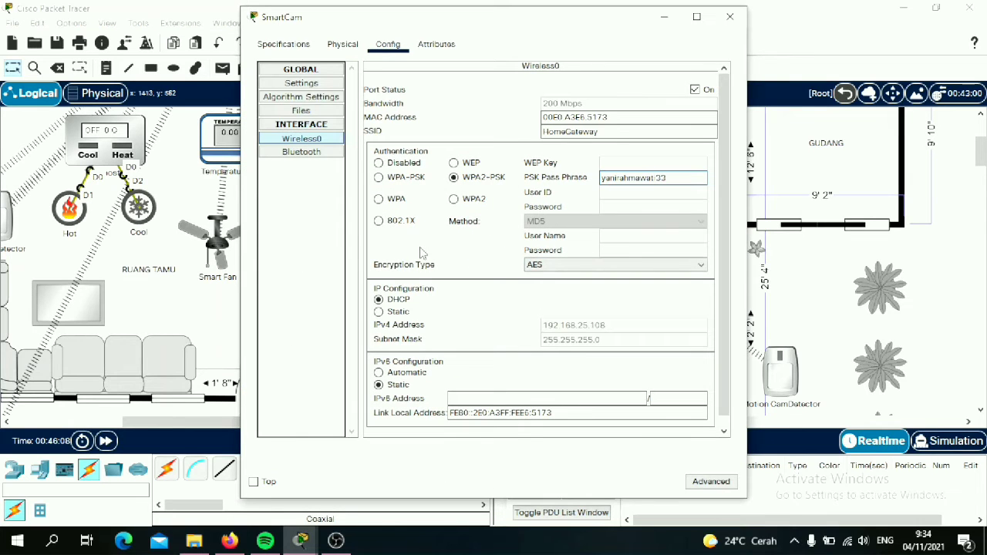
pyautogui.click(378, 311)
pyautogui.click(378, 300)
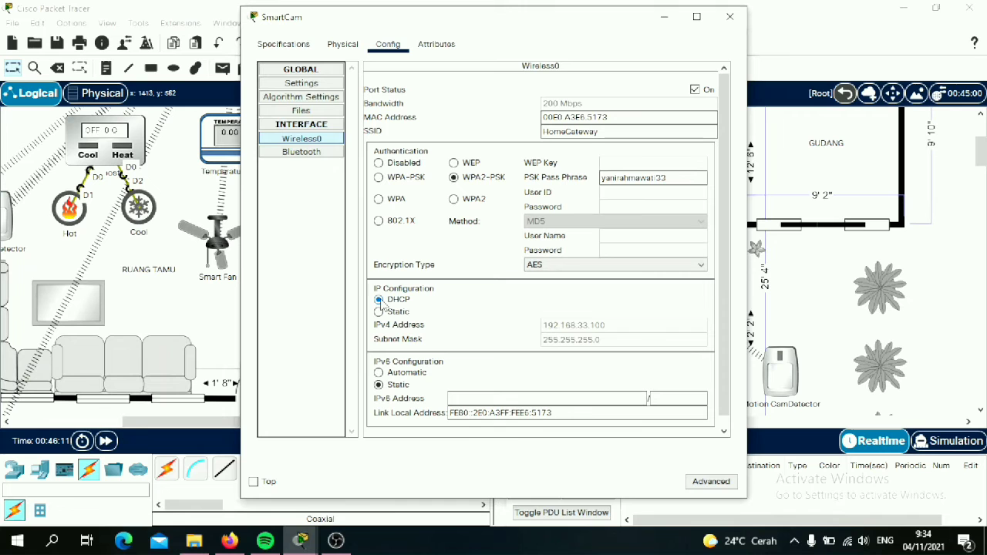
pyautogui.click(731, 16)
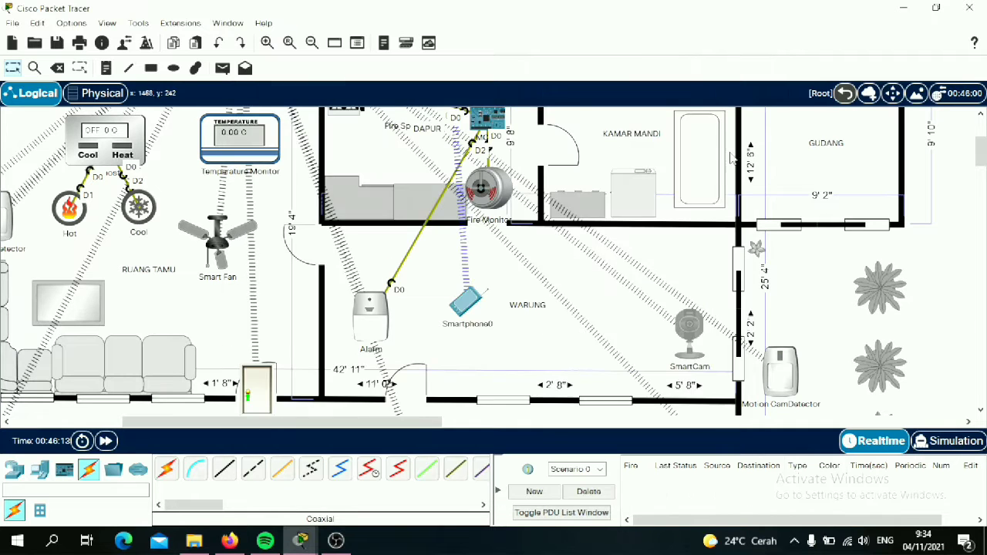
# Renew Motion CamDetector's IPv4 gateway and DNS by switching from DHCP to Static and back, and check SmartCam's gateway settings.
pyautogui.scroll(-2, 731, 197)
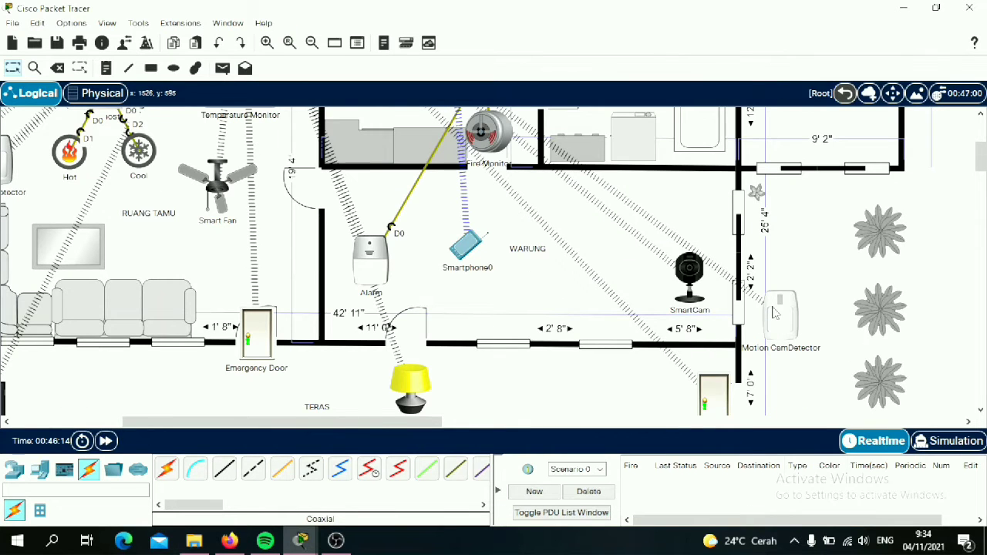
pyautogui.click(775, 313)
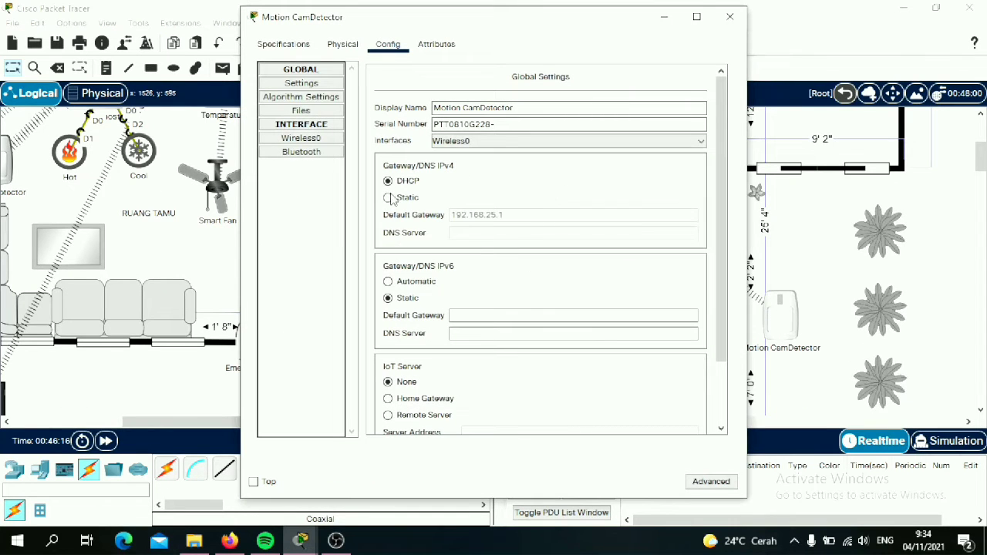
pyautogui.click(389, 198)
pyautogui.click(389, 182)
pyautogui.click(729, 16)
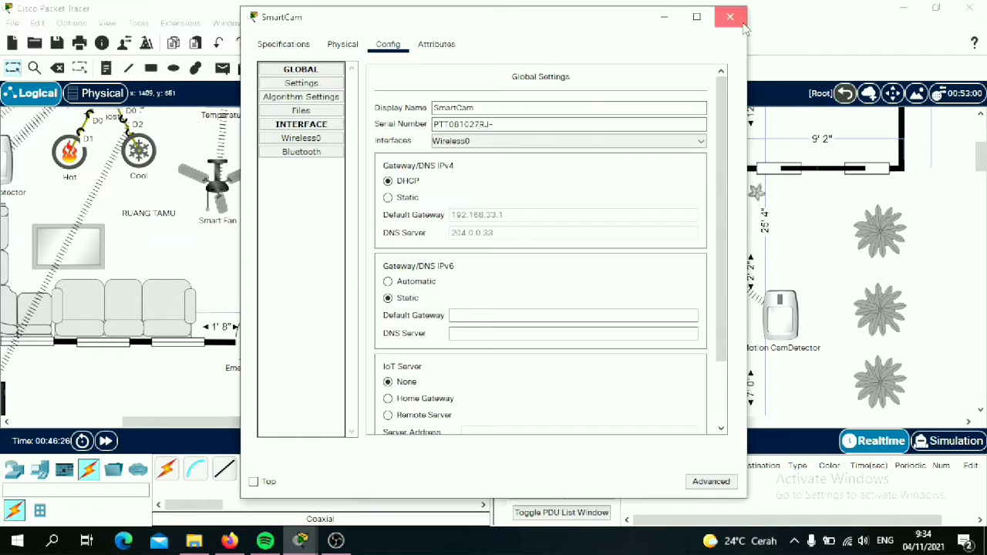
pyautogui.click(731, 17)
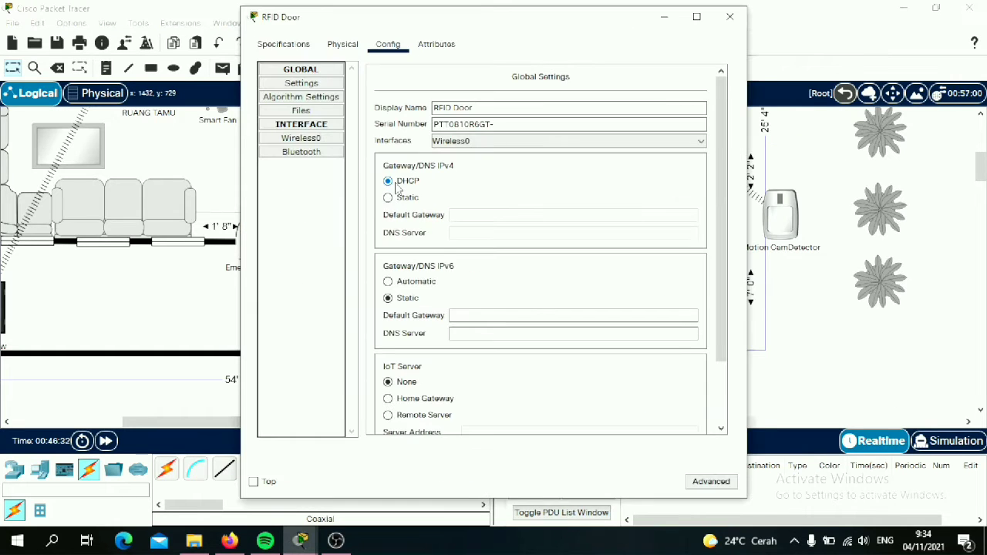
# Refresh the DHCP gateway and DNS settings of RFID Door, Lampu Teras and Alarm, closing each device.
pyautogui.click(721, 27)
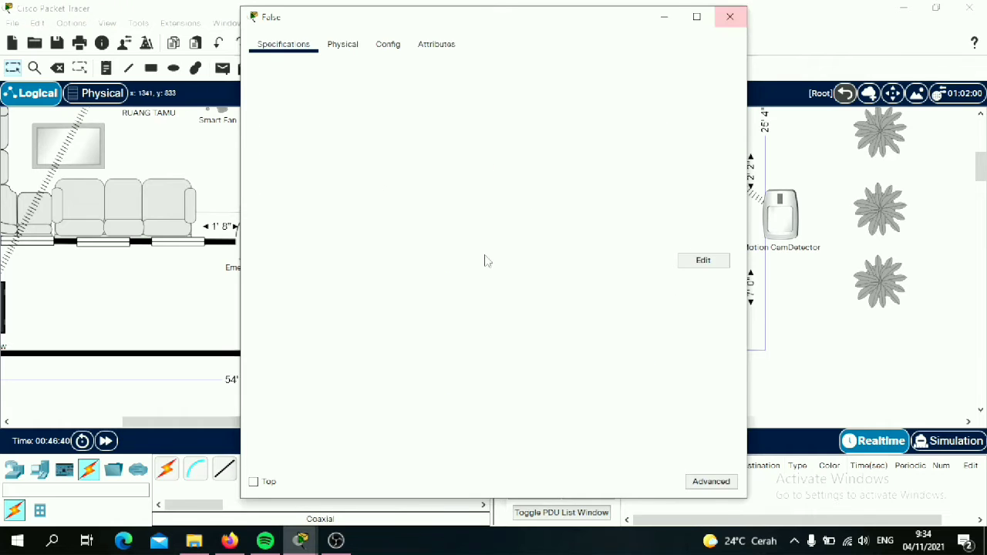
pyautogui.click(729, 16)
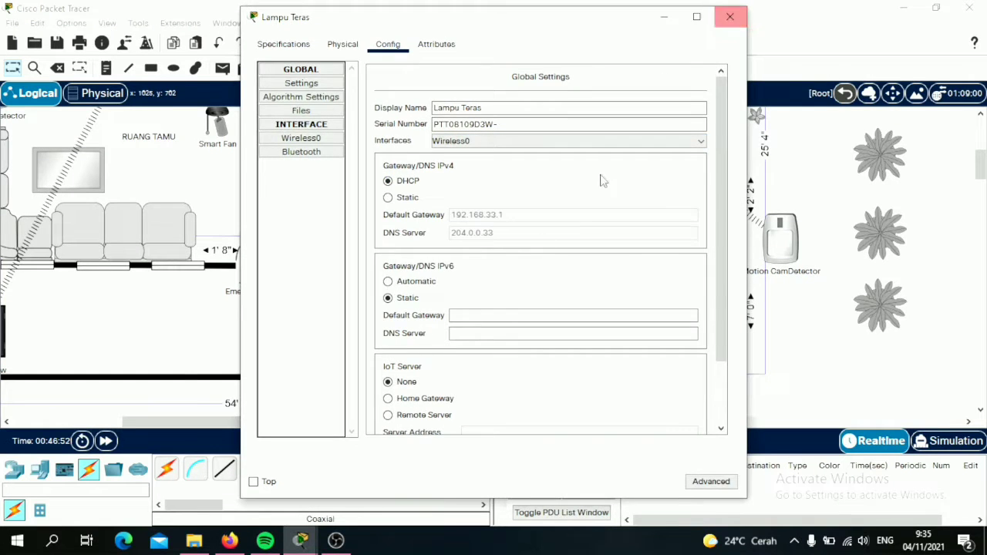
pyautogui.click(729, 16)
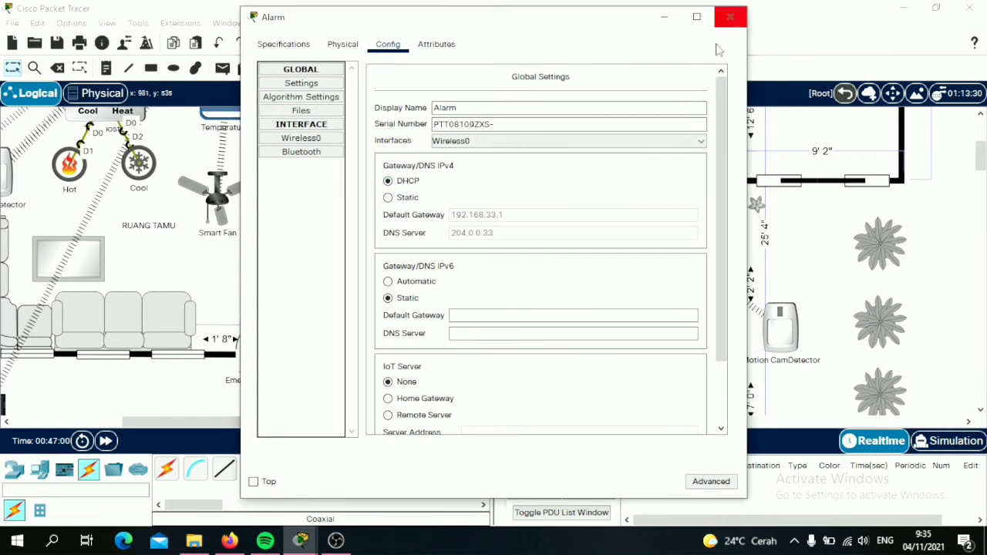
pyautogui.click(730, 16)
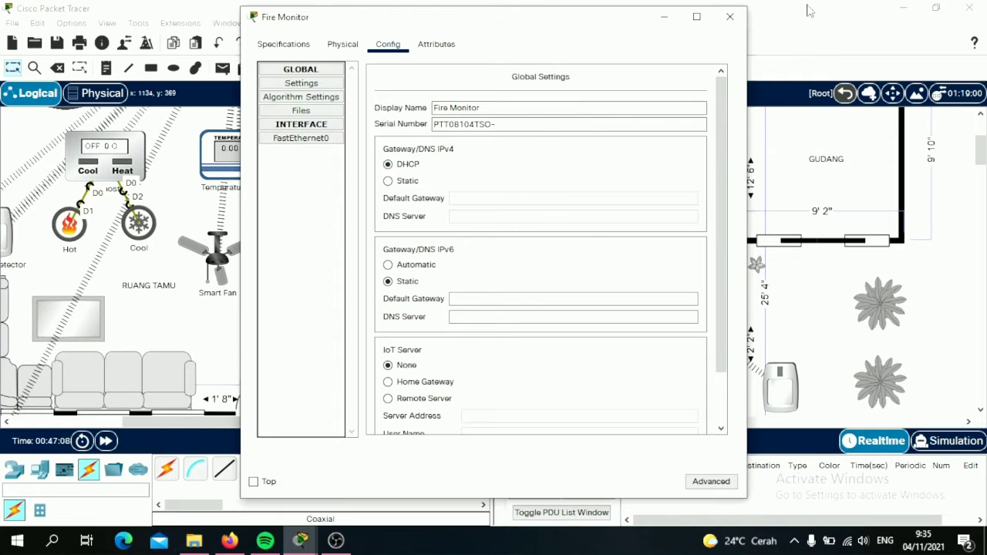
# Keep Fire Monitor on DHCP and refresh the DHCP gateway and DNS settings of Temperature Monitor and Thermostat.
pyautogui.click(730, 16)
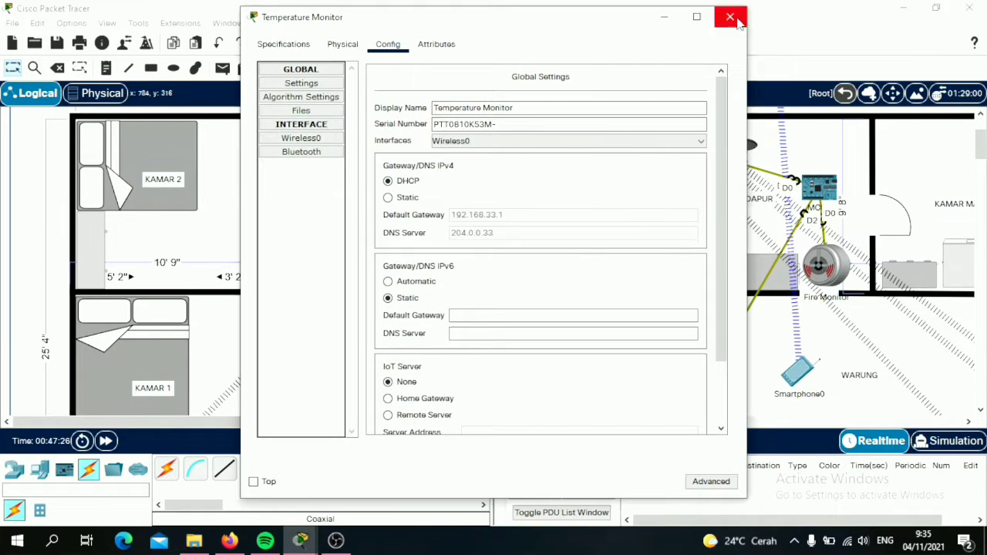
pyautogui.click(730, 16)
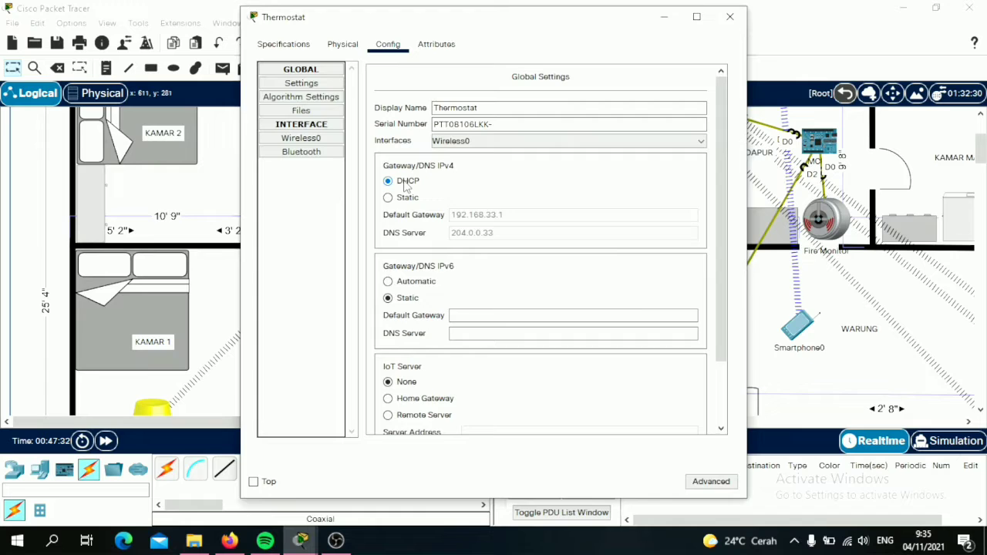
pyautogui.click(729, 17)
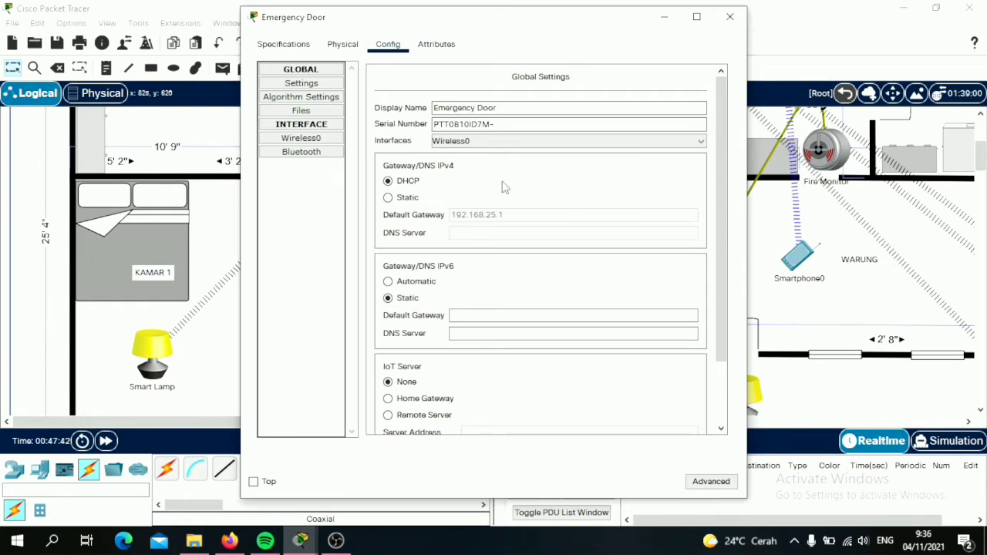
# Renew the IPv4 gateway settings of Emergency Door and Smart Window by switching each to Static and back to DHCP.
pyautogui.click(387, 198)
pyautogui.click(387, 181)
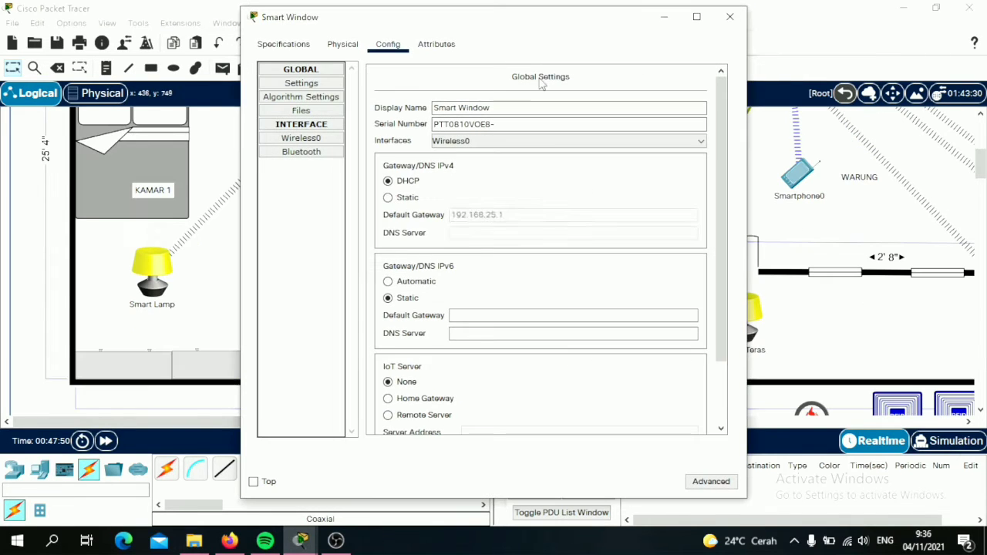
pyautogui.click(387, 198)
pyautogui.click(387, 181)
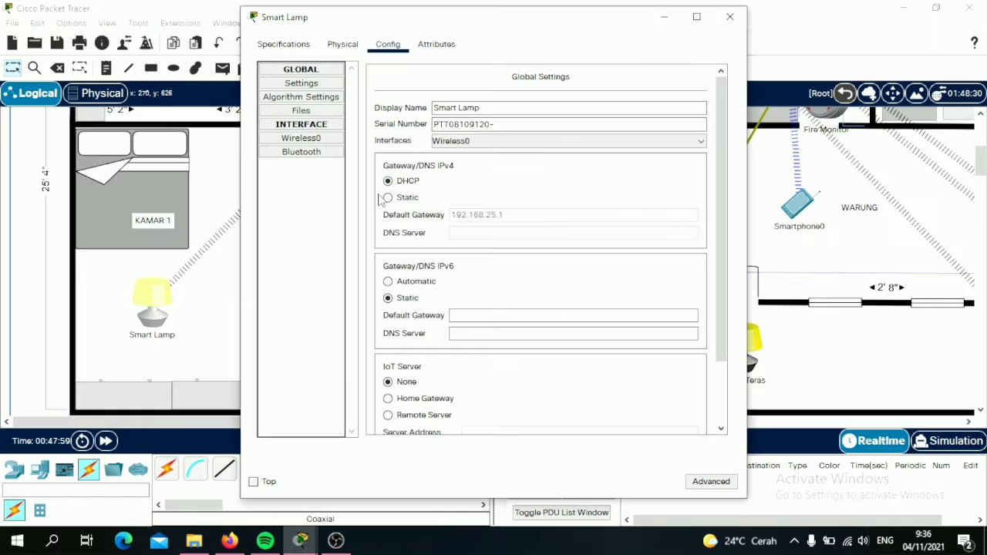
# Renew the IPv4 gateway settings of Smart Lamp, Motion Detector and Motion Door by switching each to Static and back to DHCP.
pyautogui.click(388, 197)
pyautogui.click(387, 181)
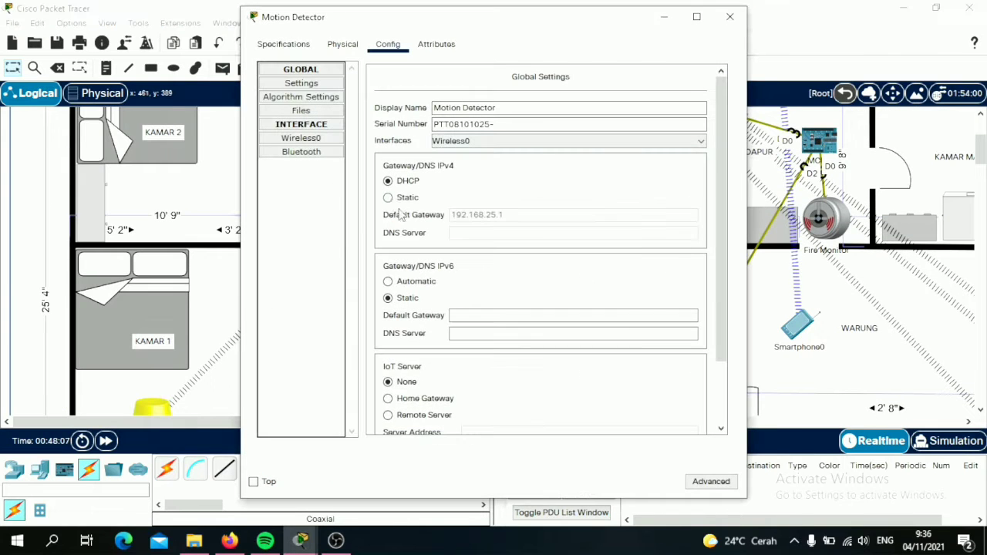
pyautogui.click(387, 197)
pyautogui.click(387, 180)
pyautogui.click(387, 197)
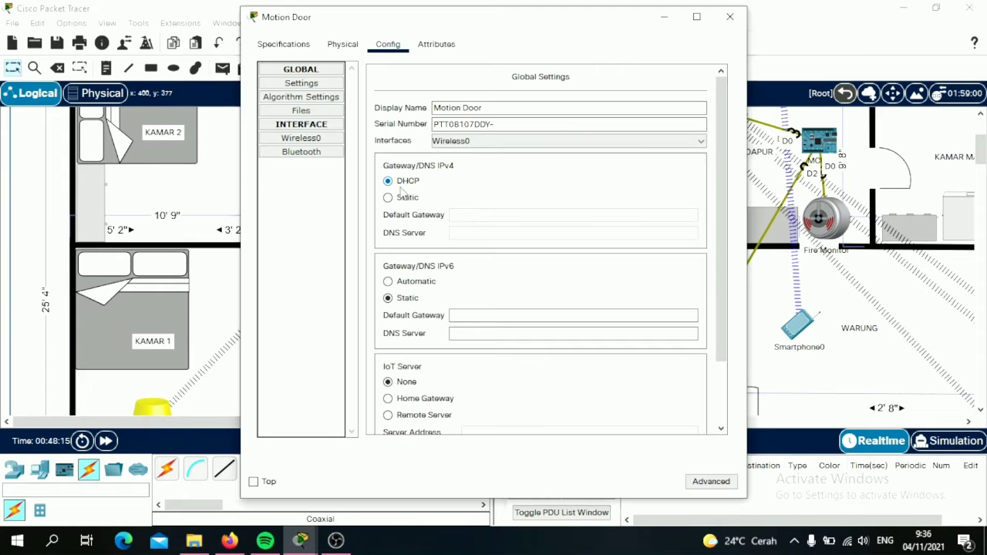
pyautogui.click(387, 180)
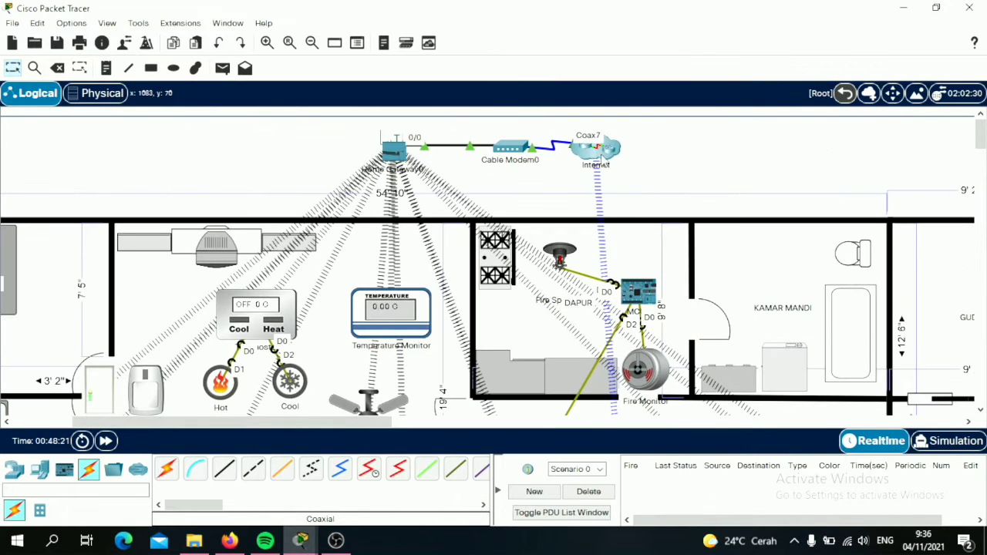
# In the Internet cluster, add a DNS A record named yanihome with address 192.168.33.1 on Server DNS & HTTP.
pyautogui.doubleClick(604, 160)
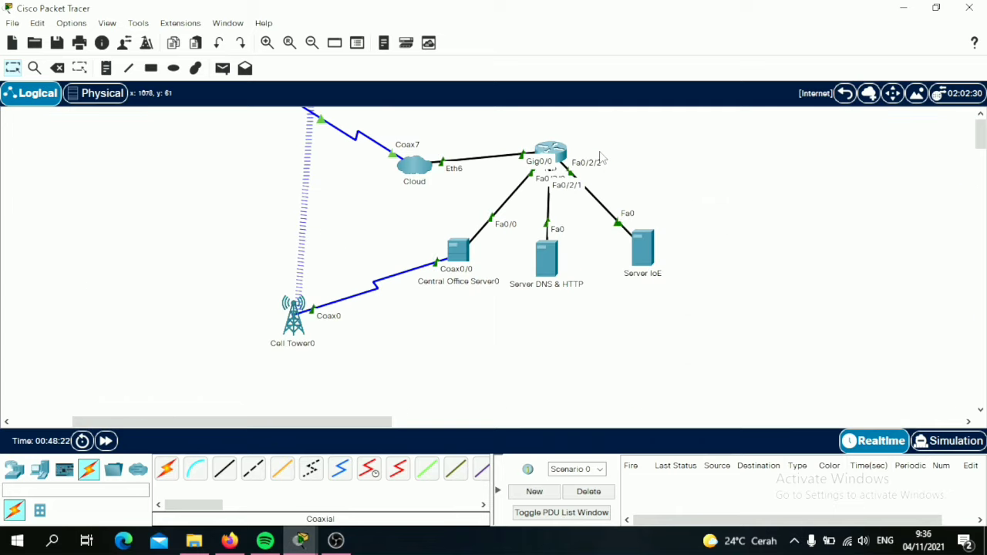
pyautogui.click(540, 265)
pyautogui.click(369, 43)
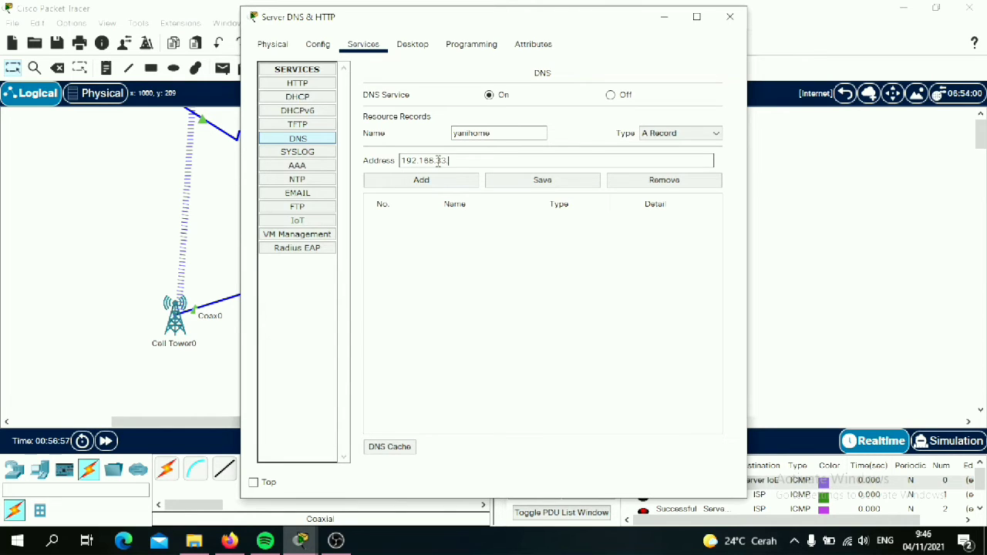
pyautogui.click(447, 181)
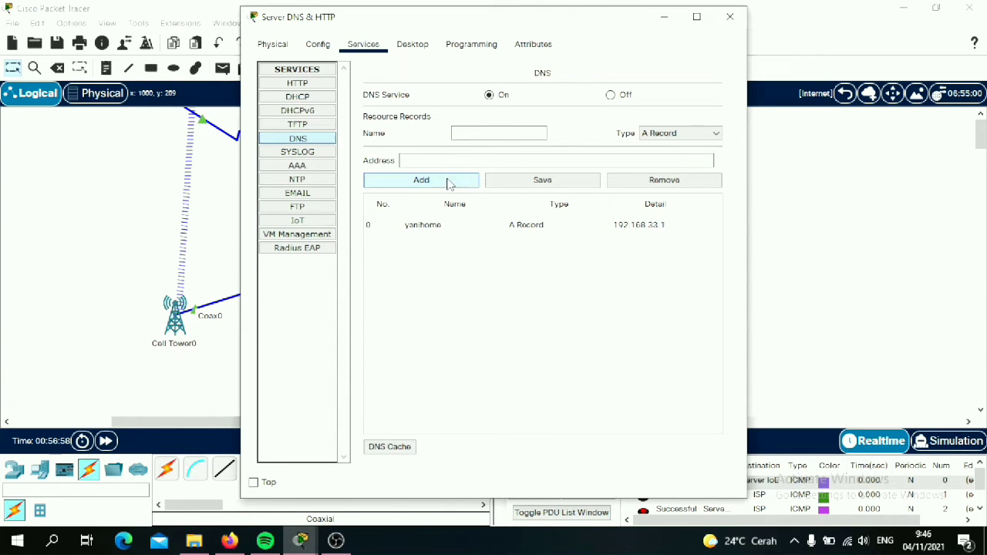
# Enter a second DNS A record named yani.com on Server DNS & HTTP.
pyautogui.click(466, 135)
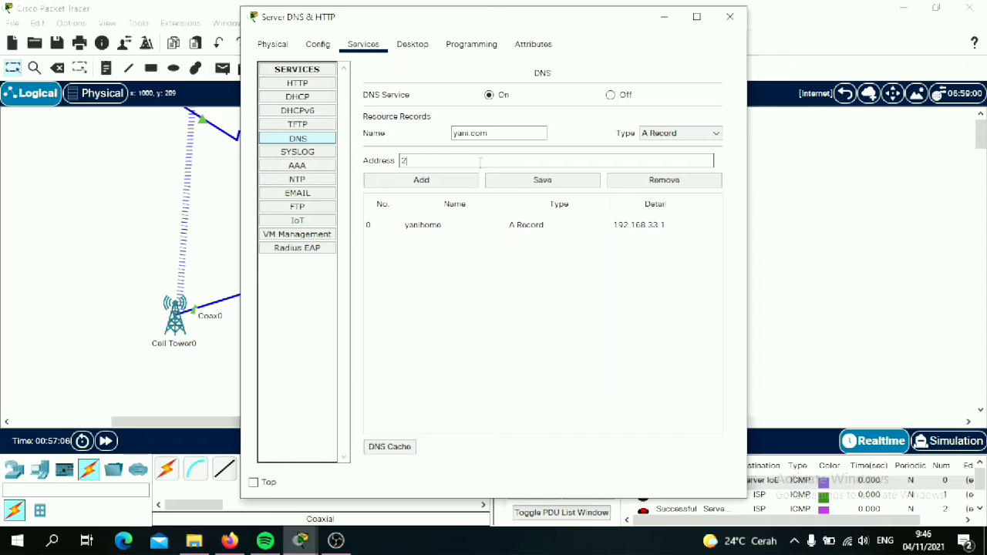
# Add DNS A records mapping yani.com to 204.0.0.32 and dns to 204.0.0.33 on Server DNS & HTTP.
pyautogui.click(480, 163)
pyautogui.write('204.0.0.33')
pyautogui.click(469, 185)
pyautogui.click(509, 133)
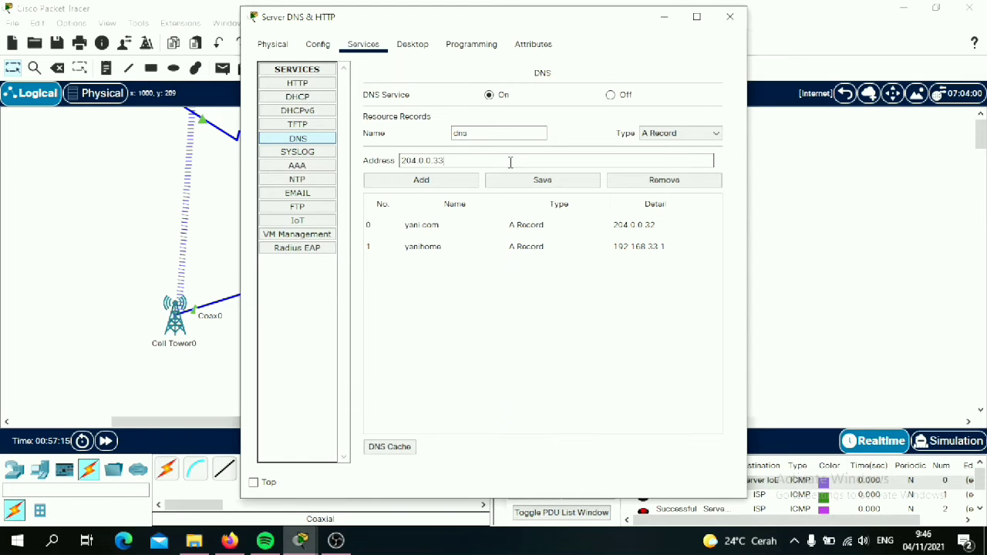
pyautogui.click(452, 183)
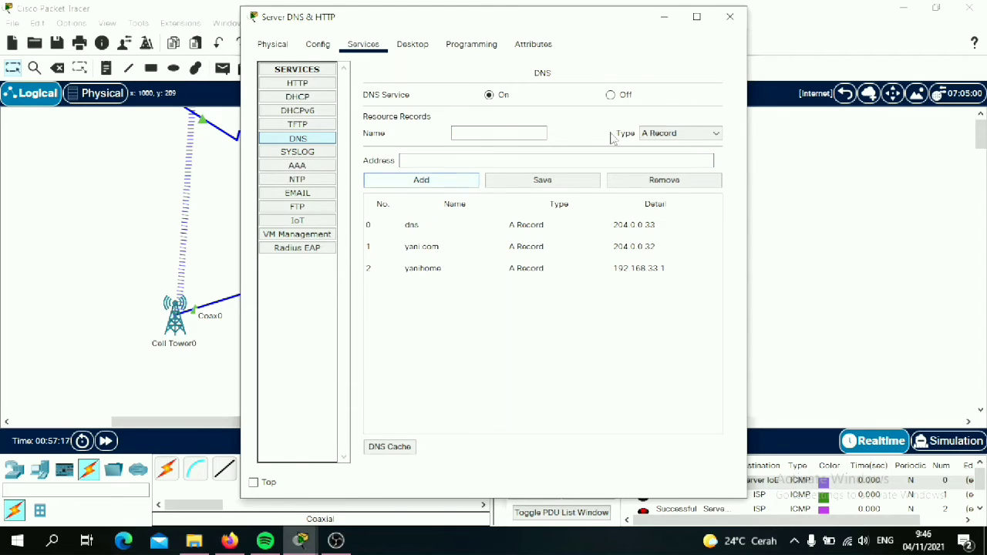
# Check the HTTP service settings of Server DNS & HTTP and close its window.
pyautogui.click(668, 15)
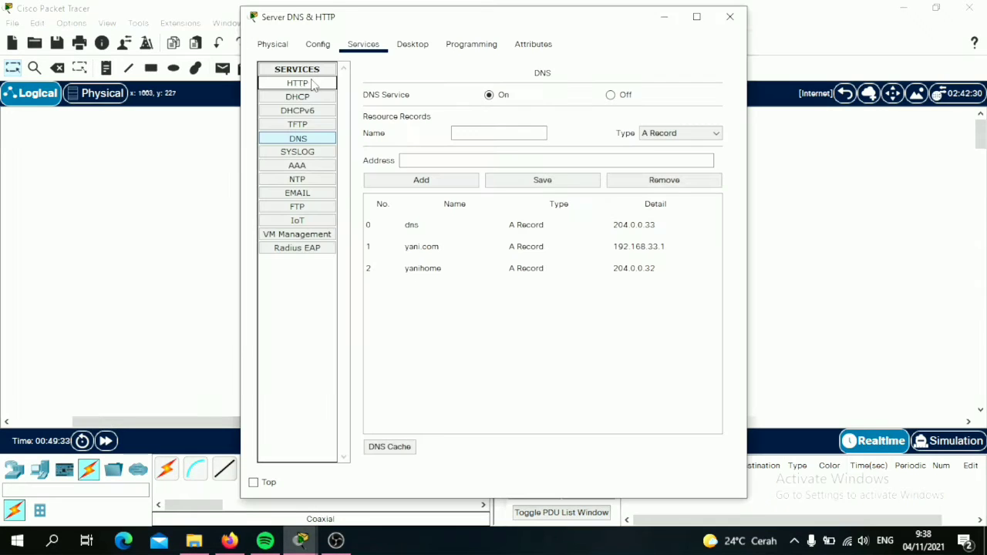
pyautogui.click(318, 85)
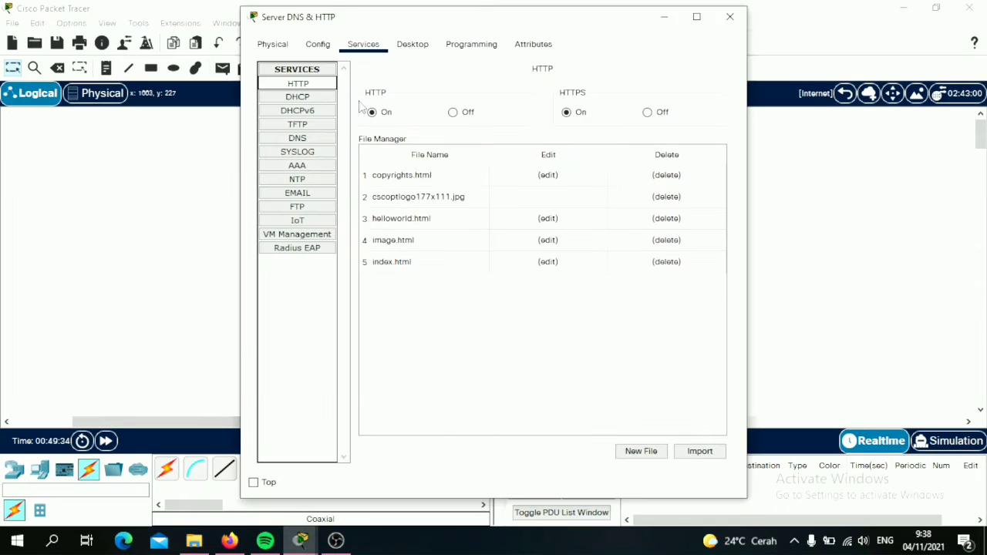
pyautogui.click(730, 16)
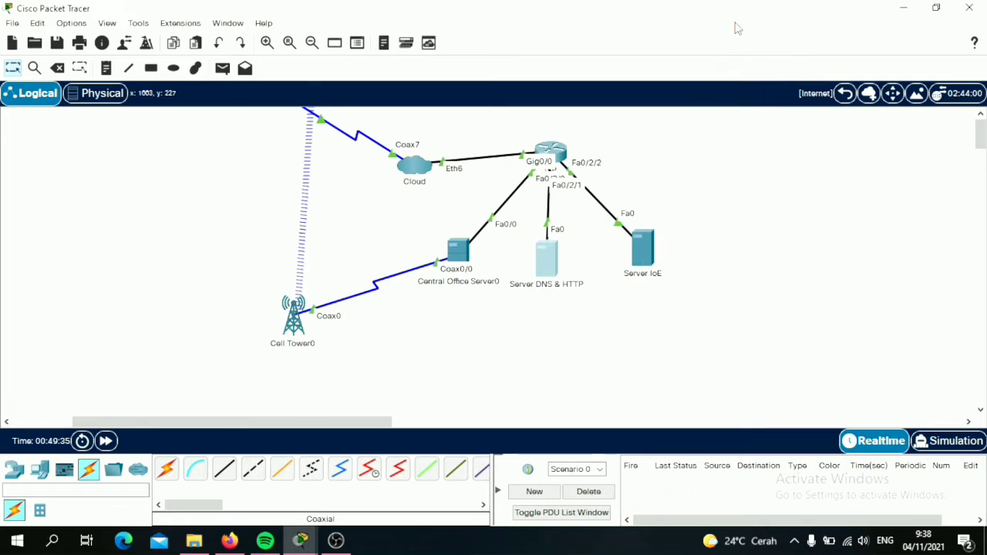
# Turn on the IoT registration server service on Server IoE and check its HTTP service page.
pyautogui.click(647, 255)
pyautogui.click(367, 46)
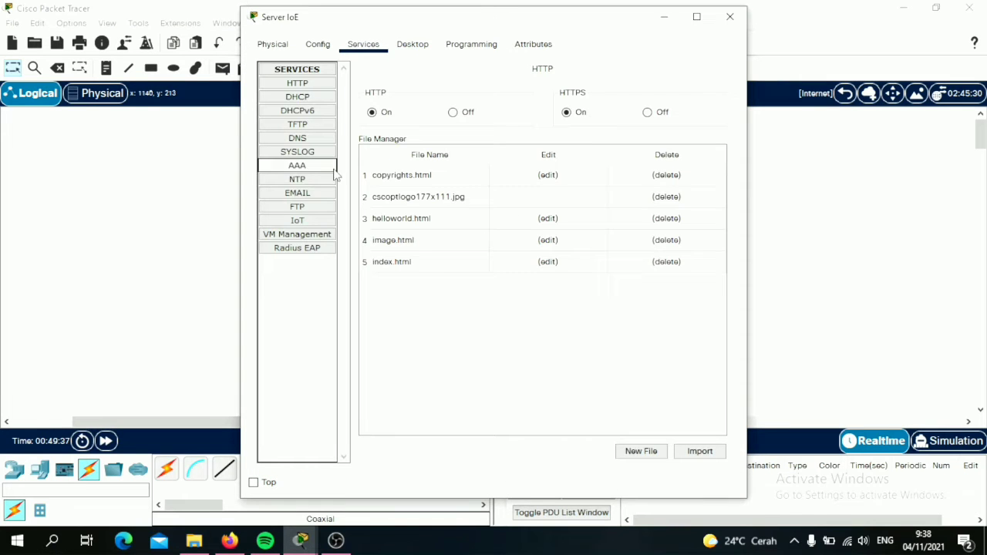
pyautogui.click(330, 222)
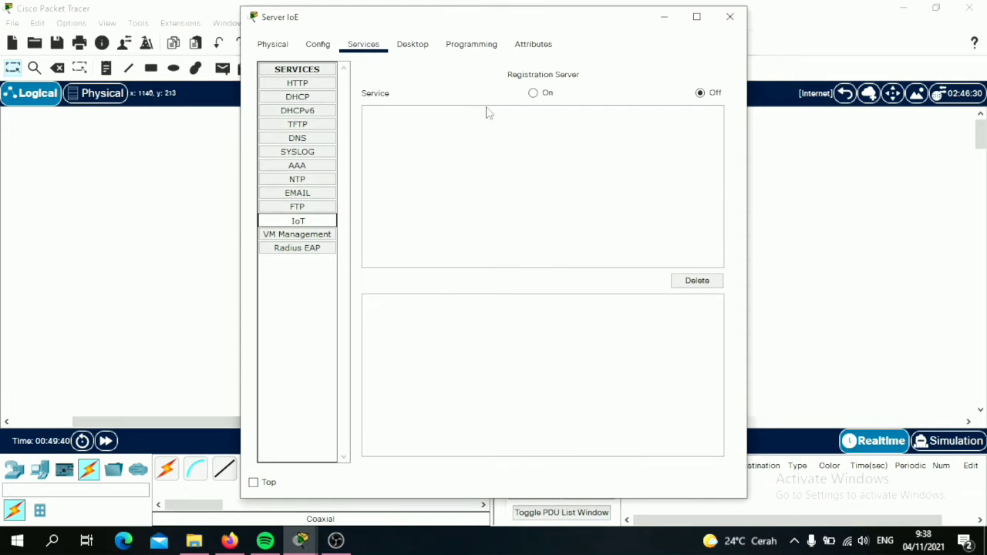
pyautogui.click(540, 97)
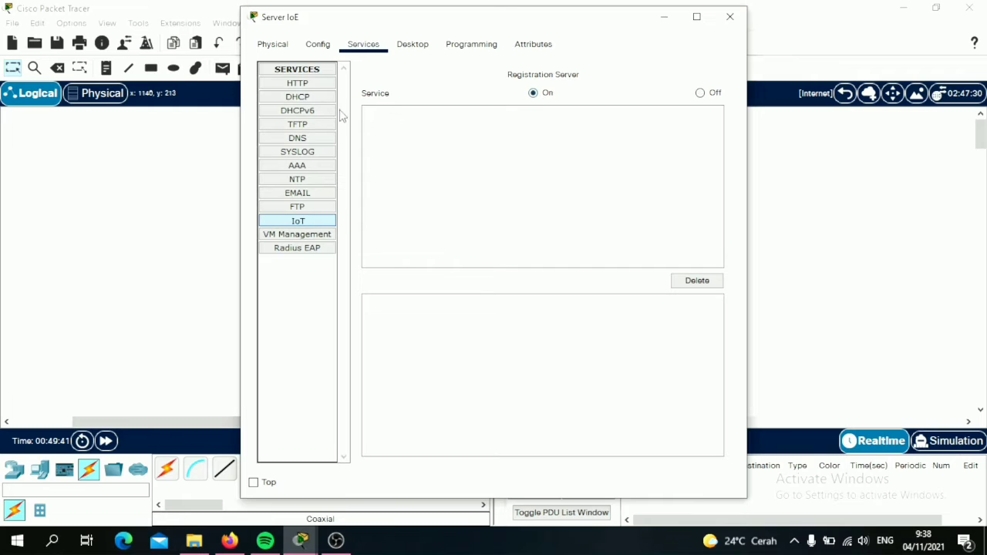
pyautogui.click(322, 89)
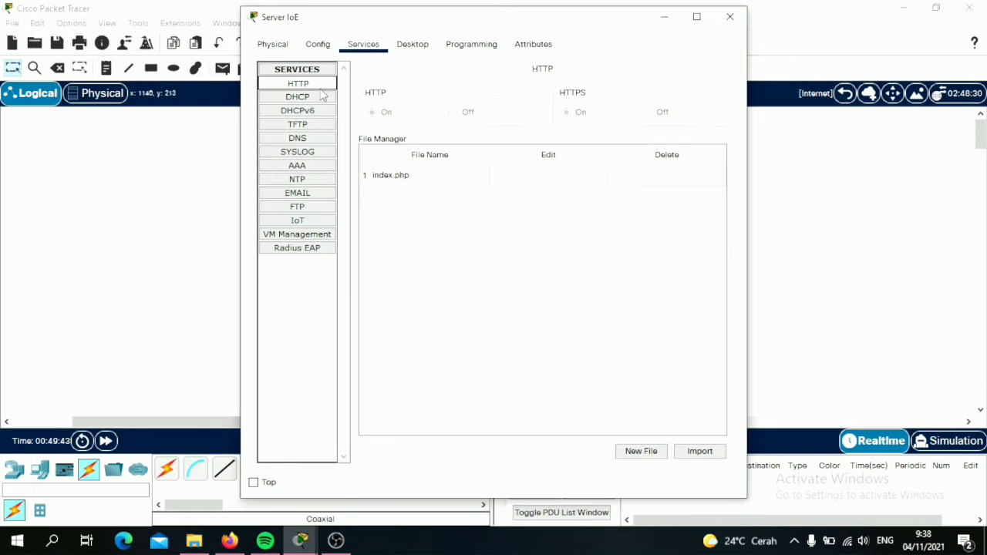
pyautogui.click(730, 16)
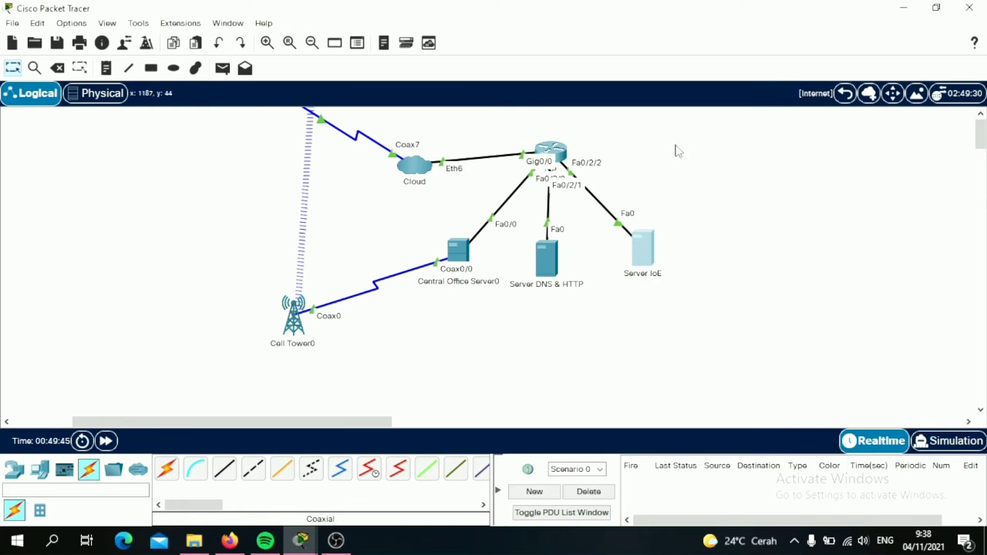
# Return to the root workspace and load yani.com in Smartphone0's web browser.
pyautogui.click(845, 93)
pyautogui.scroll(-4, 755, 235)
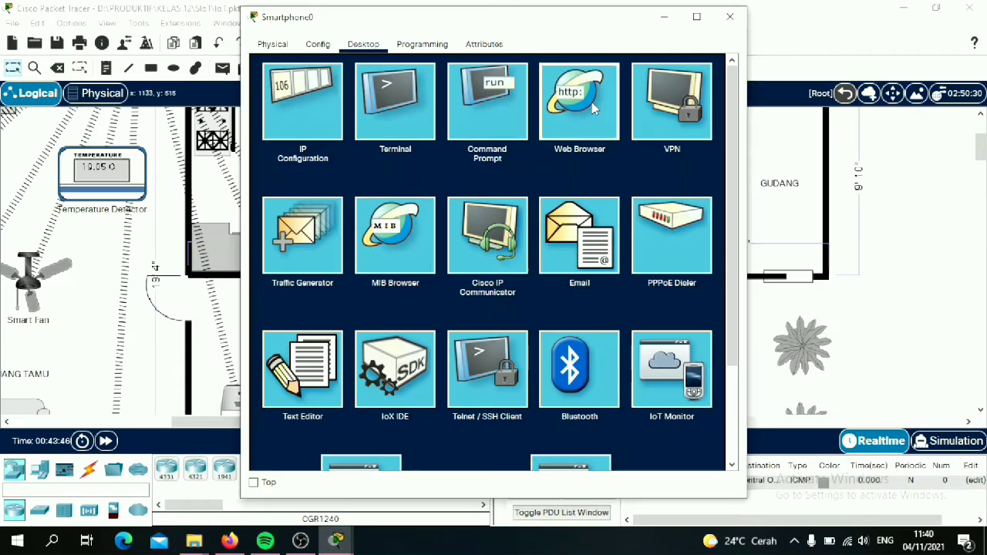
pyautogui.click(592, 102)
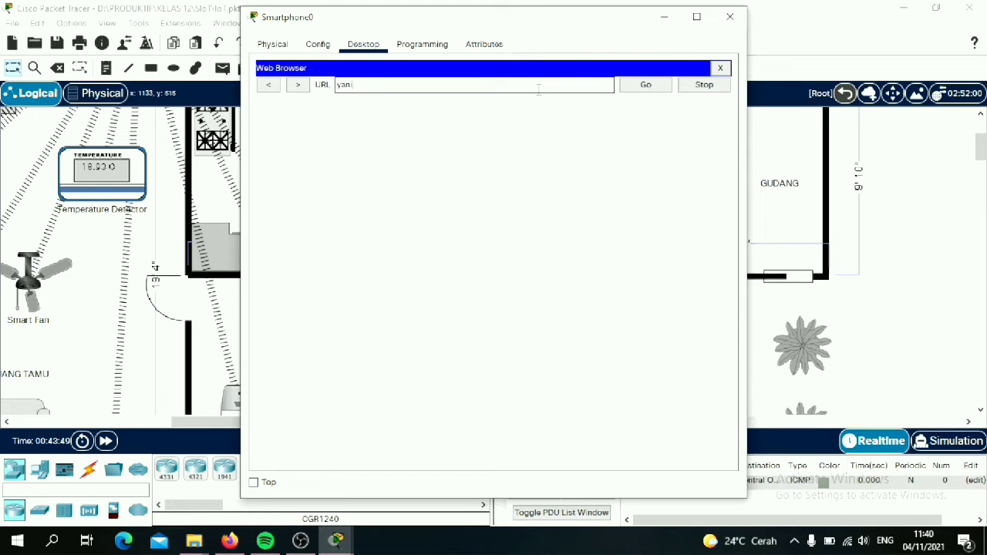
pyautogui.press('Return')
# Sign in to the registration server with the account's username and password.
pyautogui.click(532, 139)
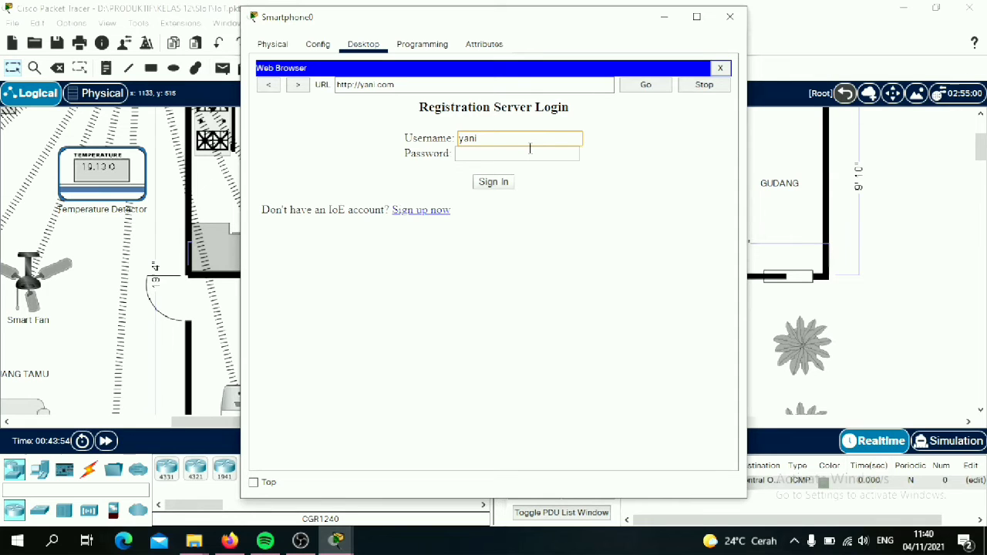
pyautogui.click(530, 151)
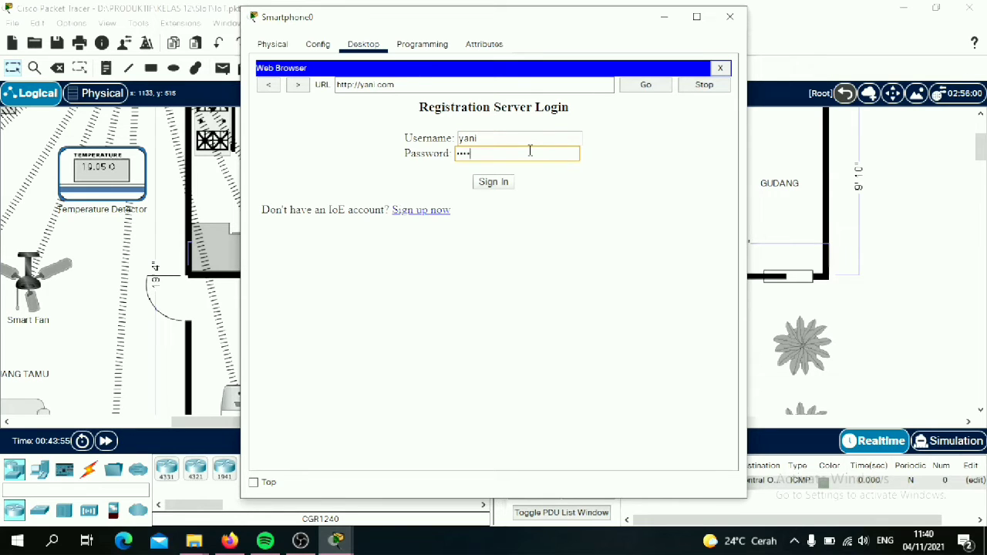
pyautogui.click(496, 189)
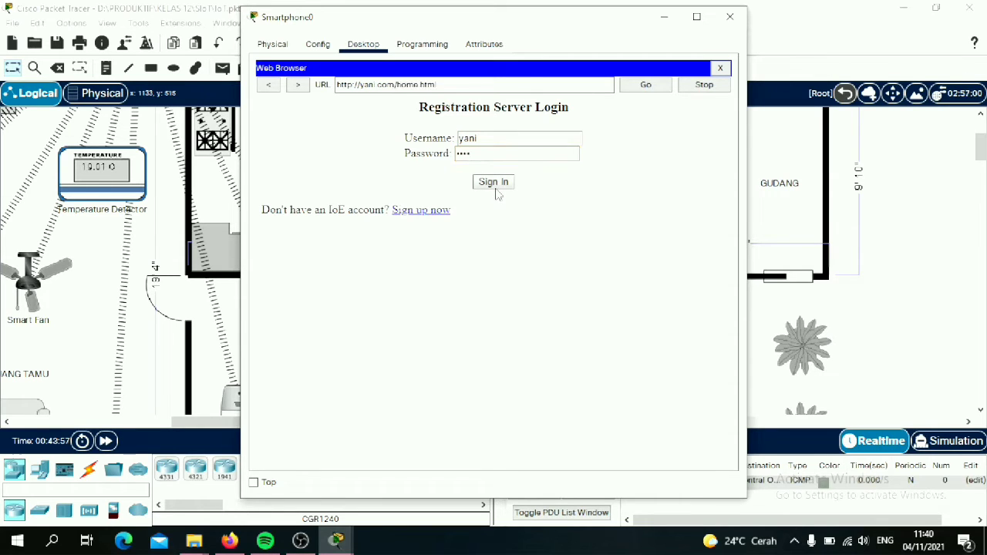
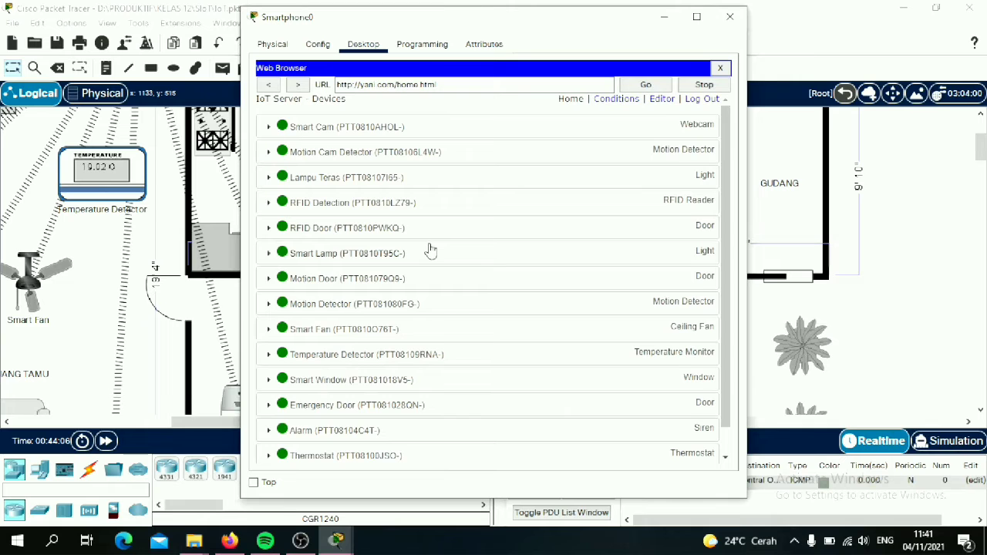
# Look through the list of devices registered on the IoT server, then minimize the Smartphone0 window.
pyautogui.scroll(-1, 430, 250)
pyautogui.scroll(1, 430, 250)
pyautogui.scroll(-1, 431, 251)
pyautogui.scroll(1, 430, 251)
pyautogui.scroll(-1, 508, 353)
pyautogui.scroll(1, 511, 355)
pyautogui.scroll(-1, 511, 355)
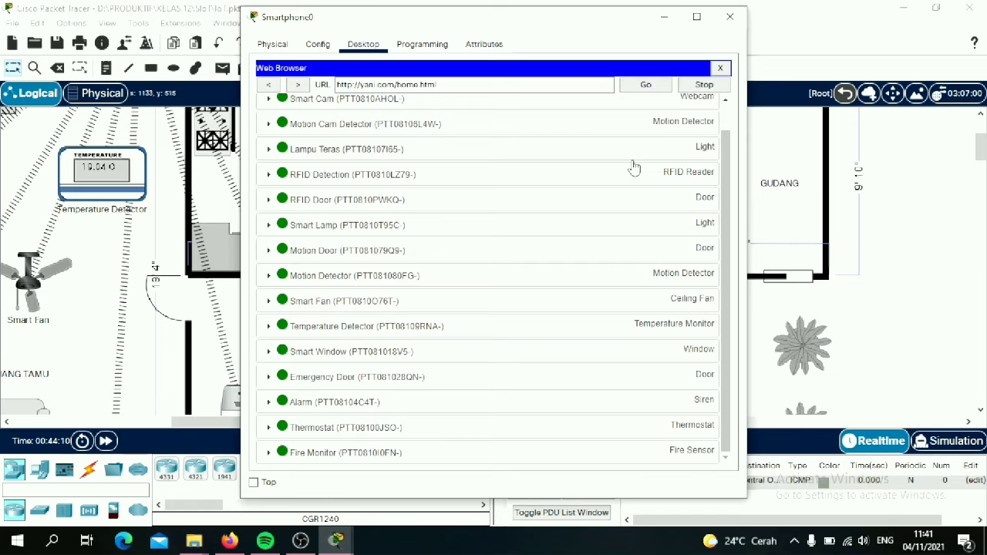
pyautogui.click(665, 18)
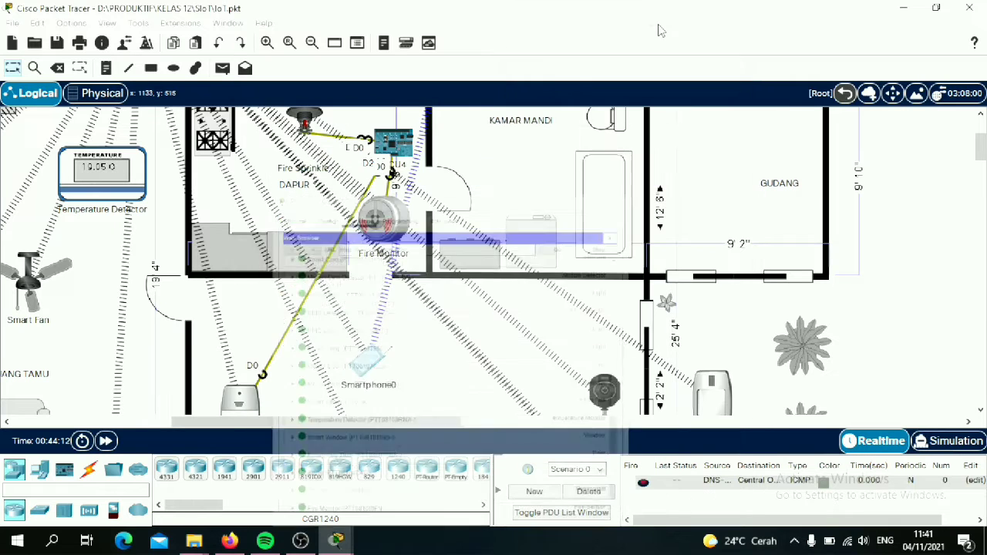
# Review the gateway and IoT server settings in the Smart Cam's configuration, then close its window.
pyautogui.scroll(-3, 600, 258)
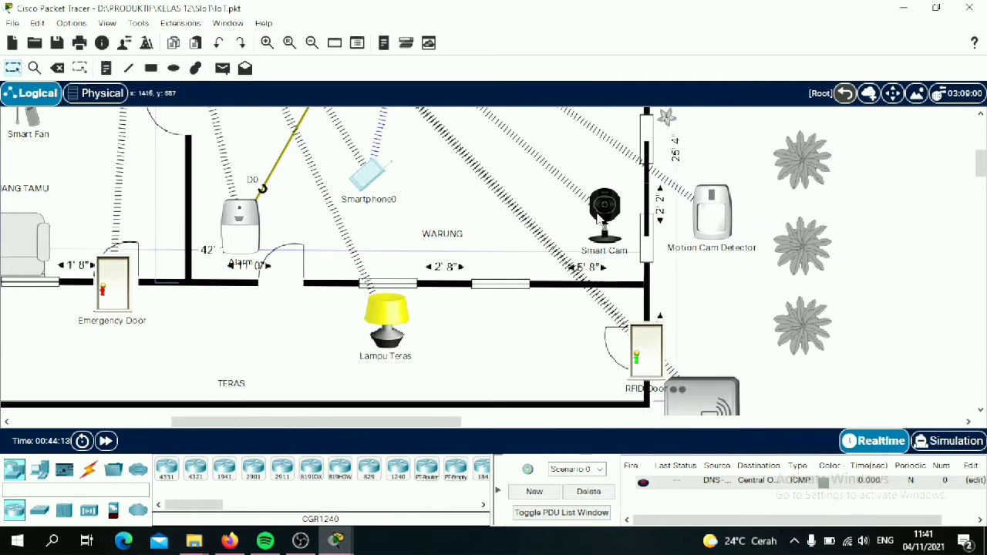
pyautogui.click(608, 218)
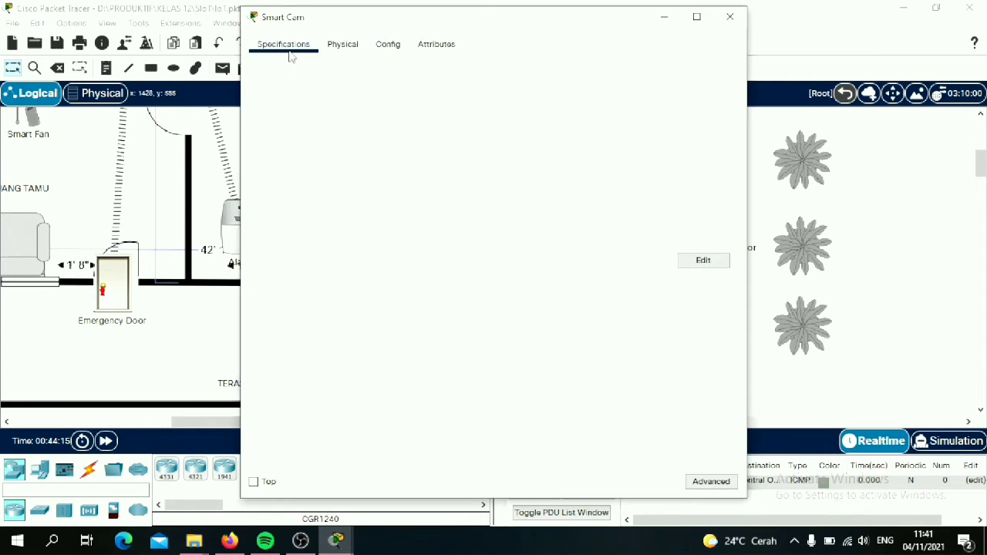
pyautogui.click(389, 45)
pyautogui.scroll(-3, 485, 354)
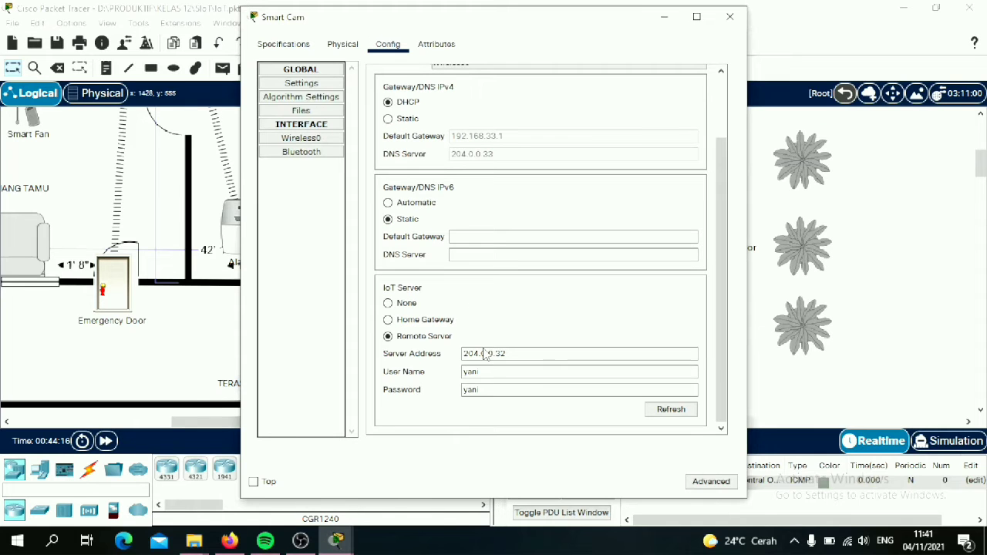
pyautogui.click(731, 18)
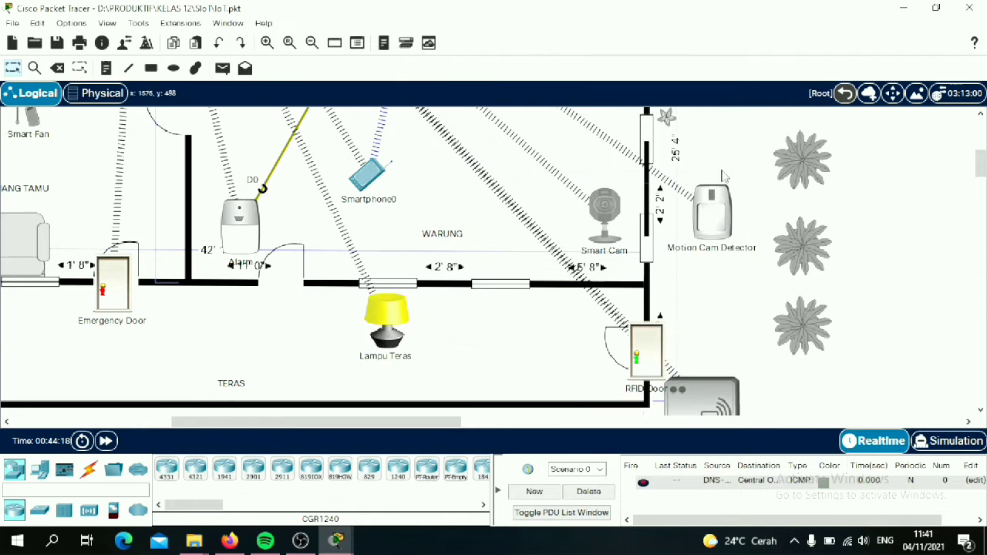
# Review the Motion Cam Detector's physical view and its IoT server configuration, then close its window.
pyautogui.click(709, 225)
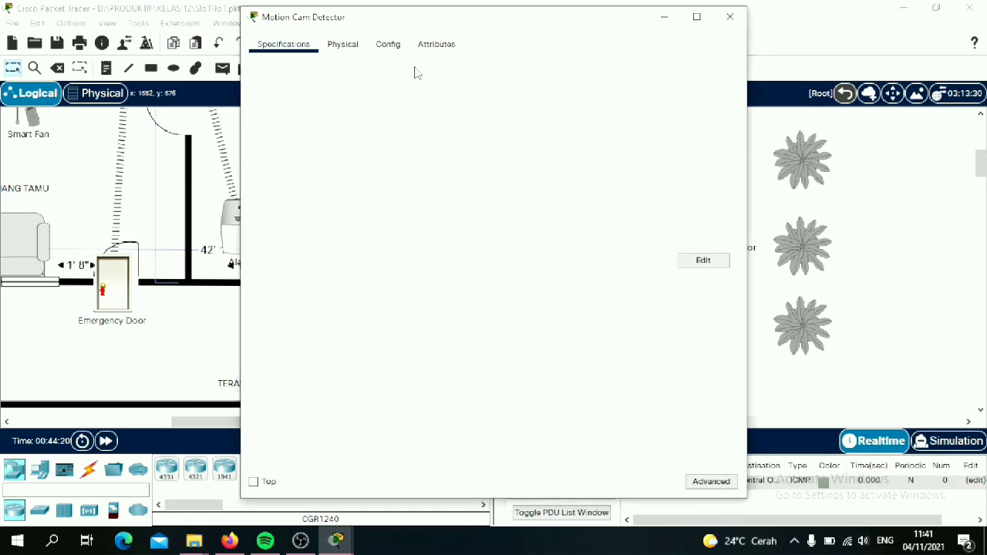
pyautogui.click(356, 49)
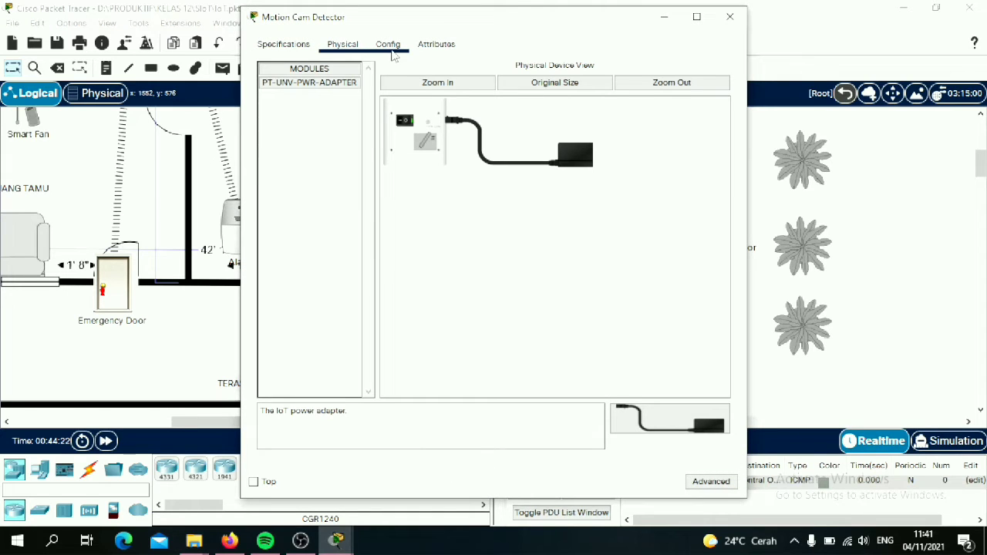
pyautogui.click(391, 49)
pyautogui.scroll(-3, 469, 371)
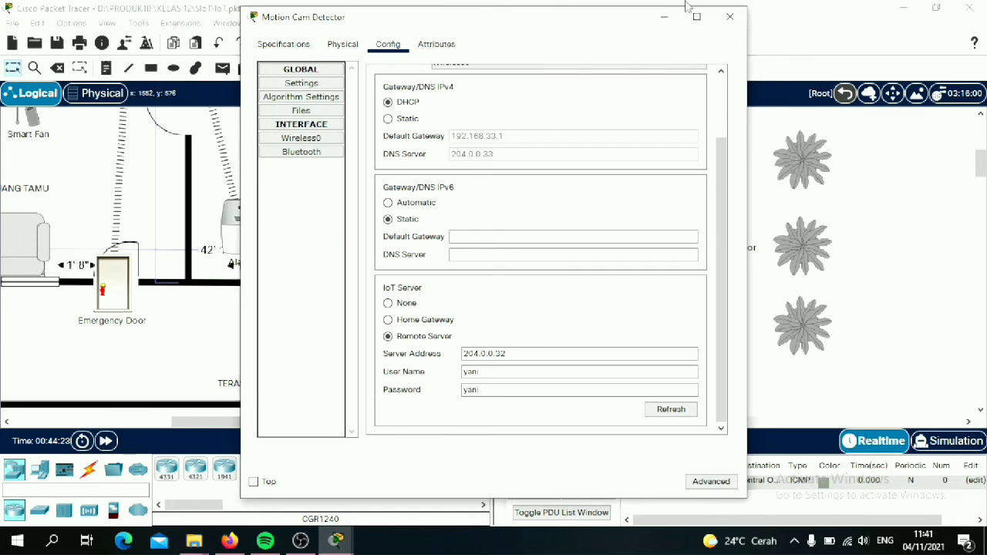
pyautogui.click(732, 17)
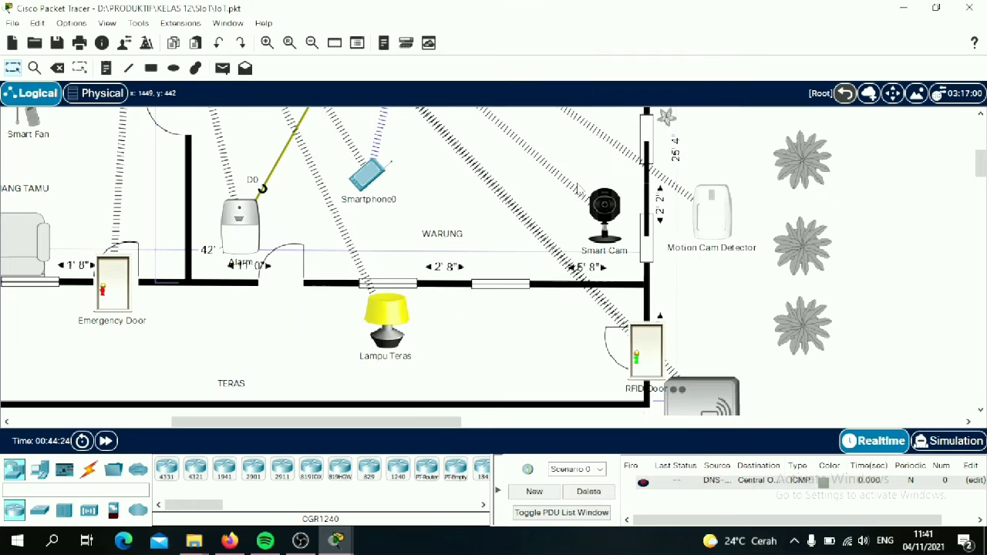
# Review the gateway and IoT server settings in the RFID Door's configuration, then close its window.
pyautogui.scroll(-2, 617, 223)
pyautogui.click(659, 289)
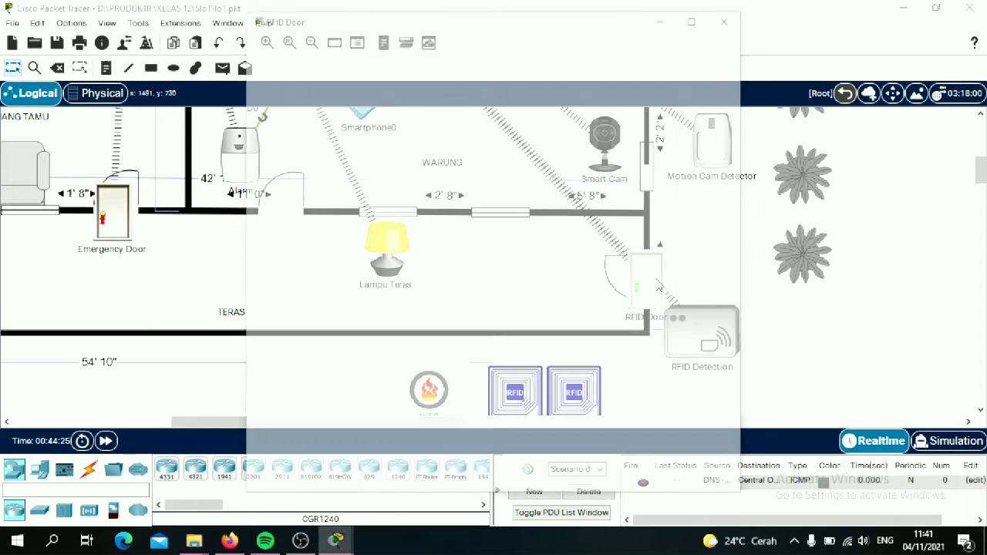
pyautogui.click(388, 47)
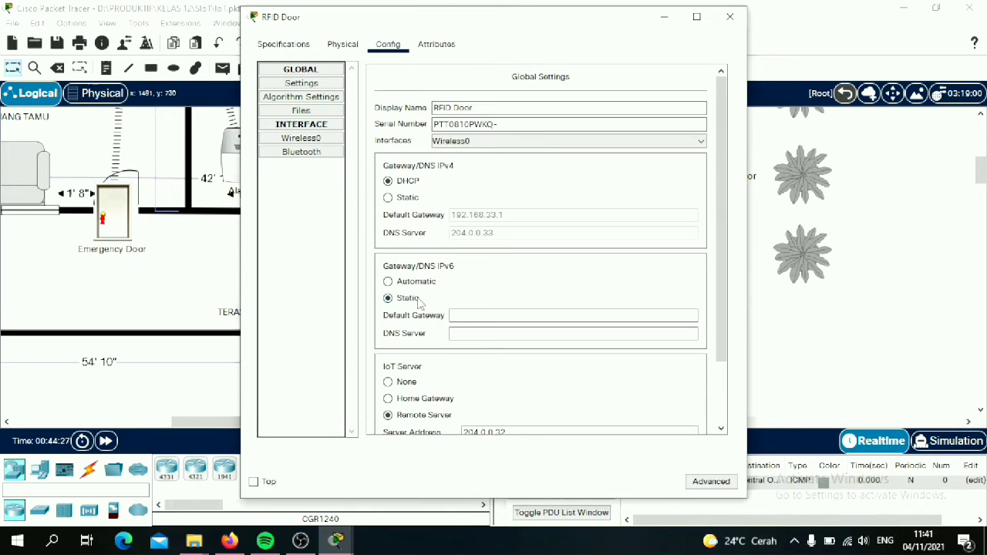
pyautogui.scroll(-2, 421, 304)
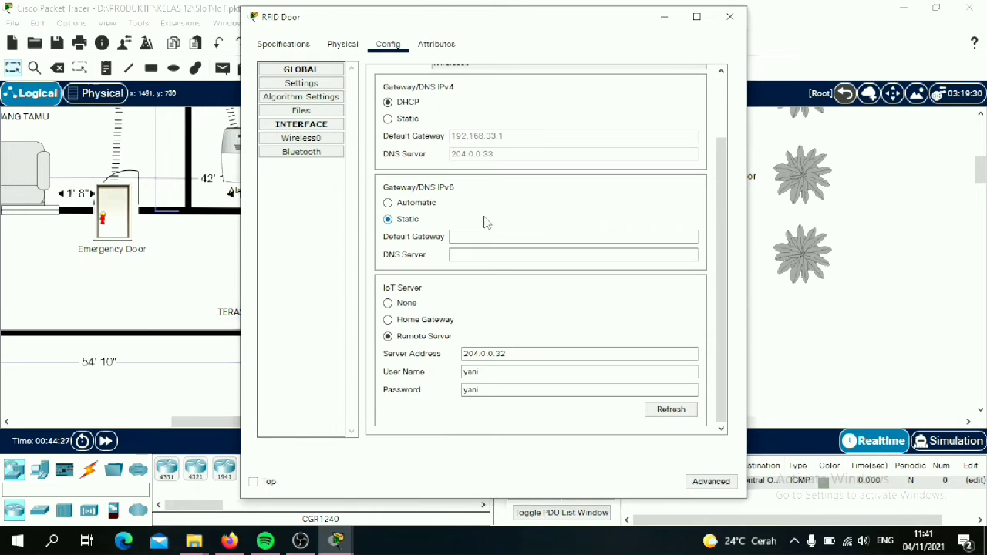
pyautogui.click(725, 18)
# Review the RFID Detection reader's gateway and IoT server settings, then close its window.
pyautogui.click(683, 324)
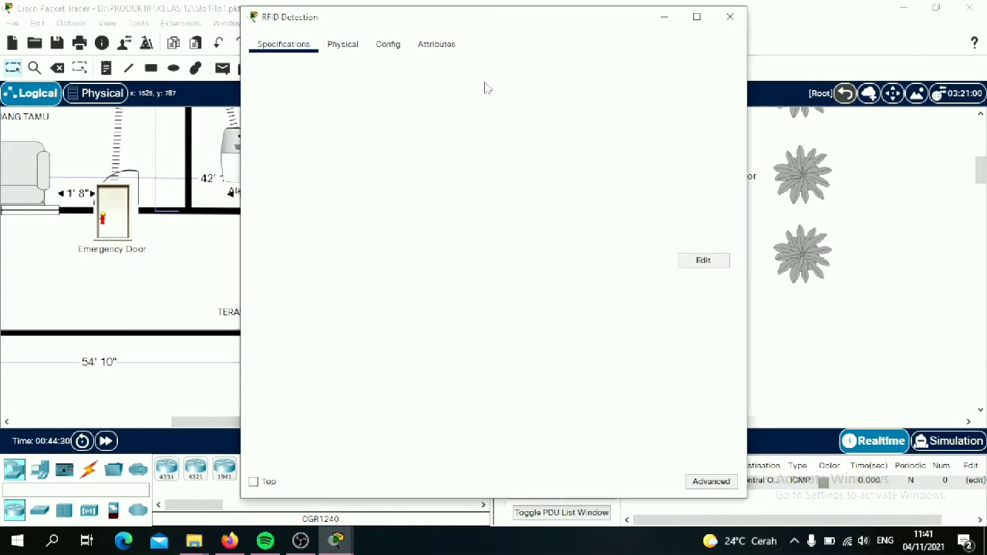
pyautogui.click(385, 47)
pyautogui.scroll(-2, 476, 232)
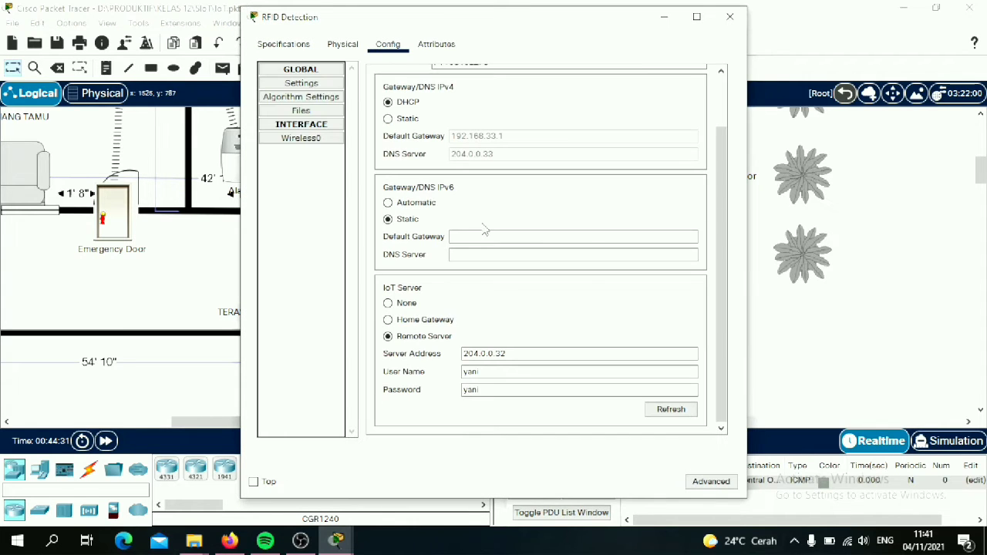
pyautogui.click(728, 17)
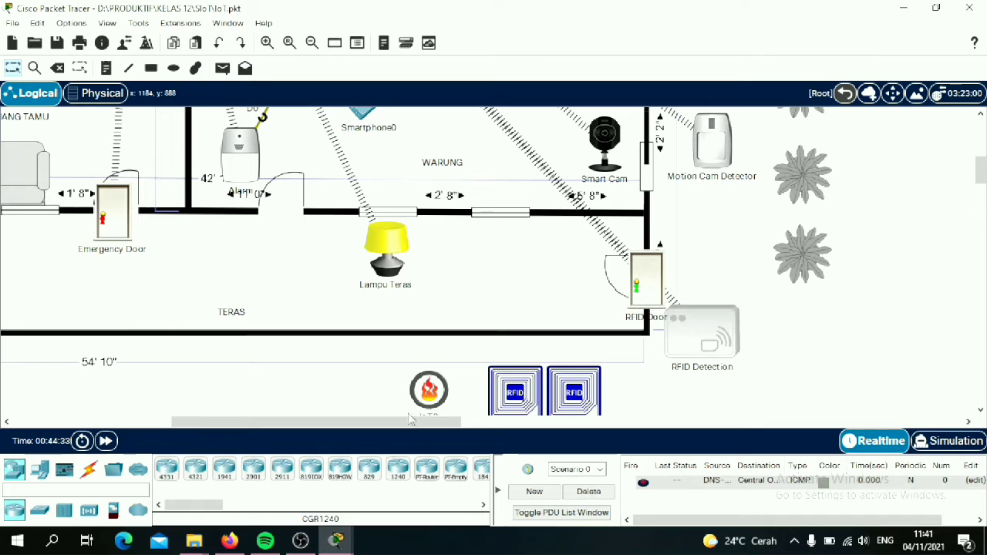
# Restore the Smartphone0 browser and view the IoT server's device conditions page.
pyautogui.moveTo(336, 543)
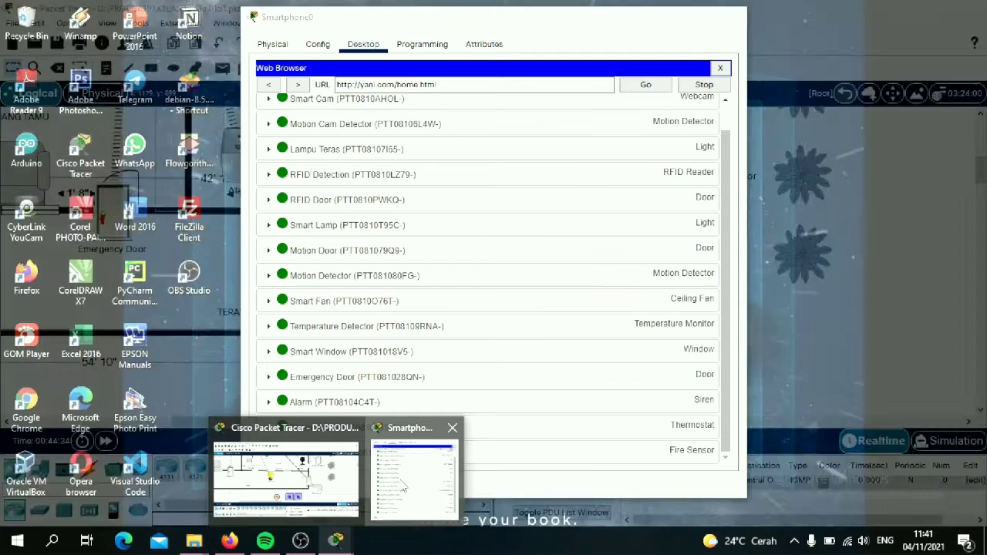
pyautogui.click(415, 470)
pyautogui.scroll(1, 427, 282)
pyautogui.scroll(-1, 426, 281)
pyautogui.scroll(1, 427, 282)
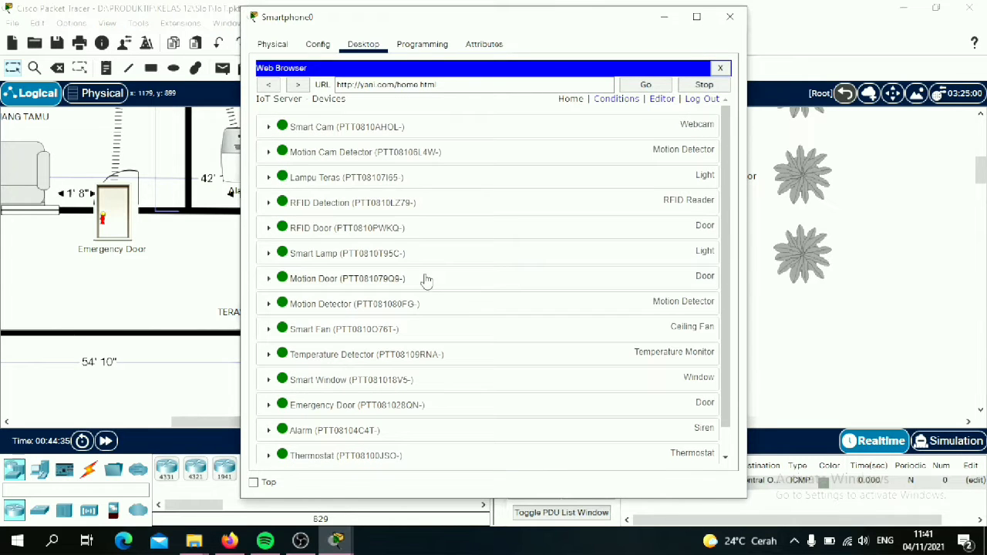
pyautogui.click(613, 105)
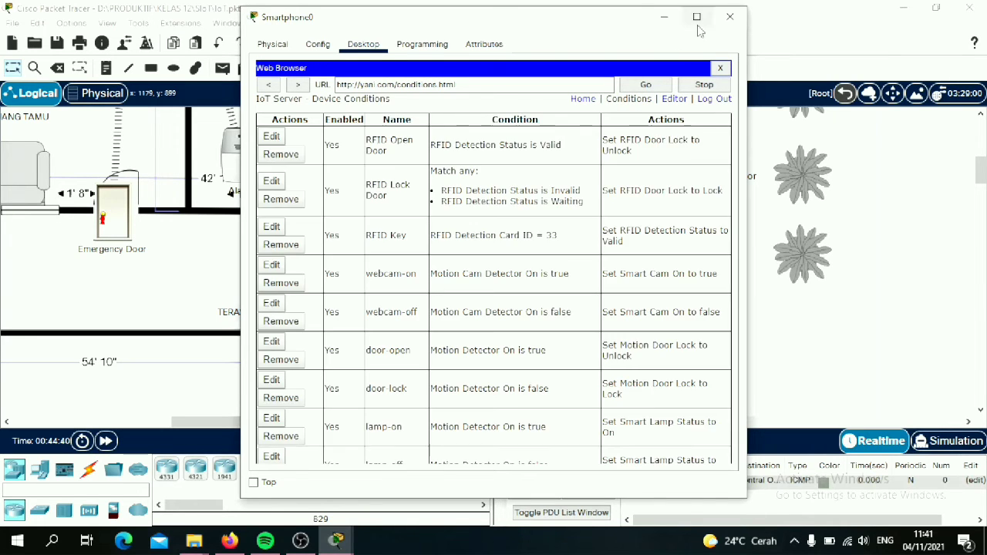
# Maximize the smartphone browser and review the RFID Open Door rule's match, device and status options, keeping its settings.
pyautogui.click(696, 16)
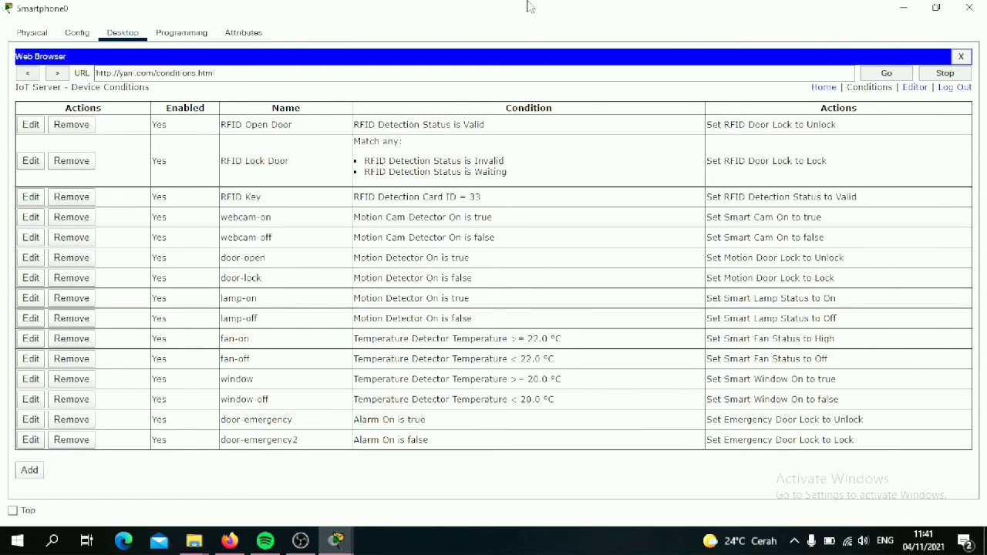
pyautogui.click(32, 128)
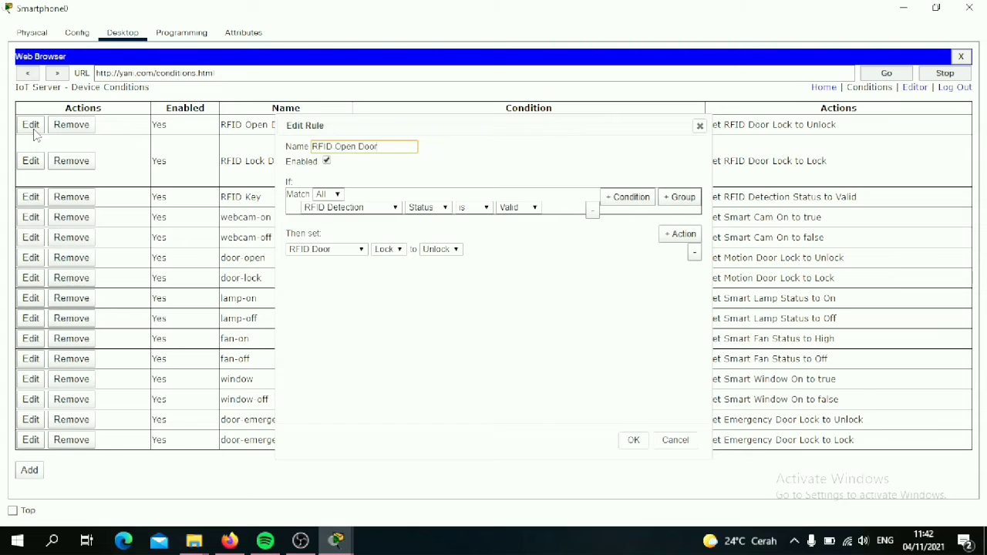
pyautogui.click(336, 195)
pyautogui.click(336, 199)
pyautogui.click(351, 211)
pyautogui.click(351, 213)
pyautogui.click(447, 210)
pyautogui.click(447, 210)
pyautogui.click(447, 209)
pyautogui.click(448, 209)
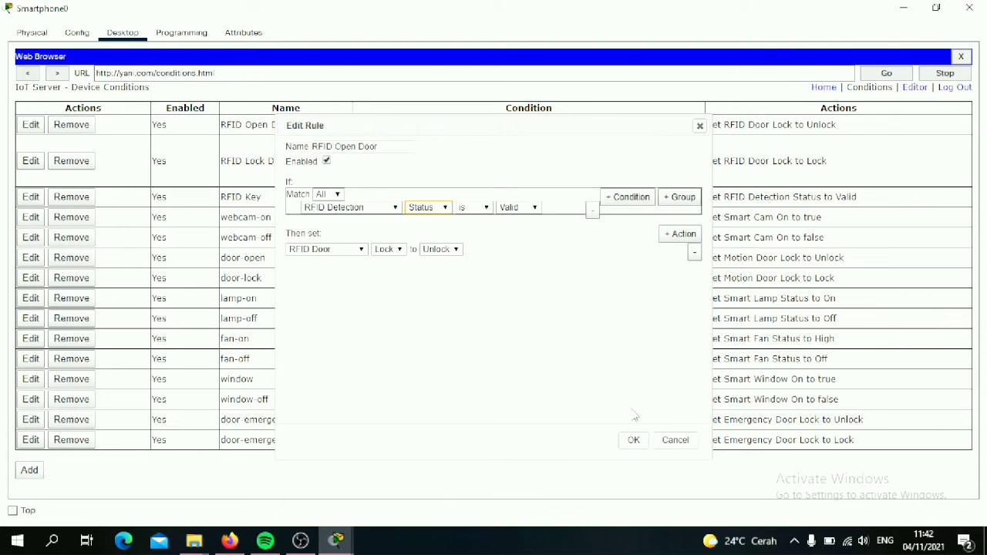
pyautogui.click(633, 438)
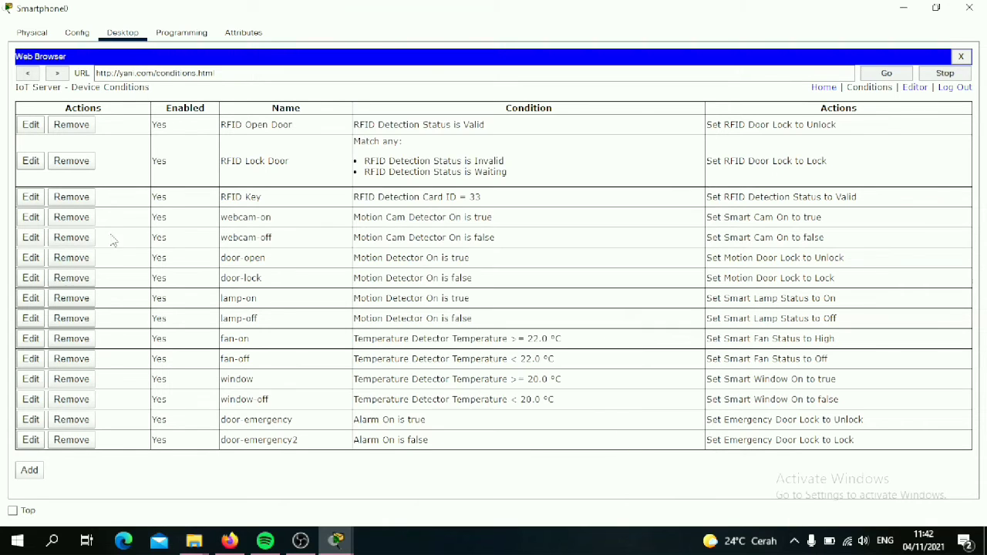
# Review the RFID Lock Door rule's detection conditions and door lock action, keeping its settings.
pyautogui.click(30, 162)
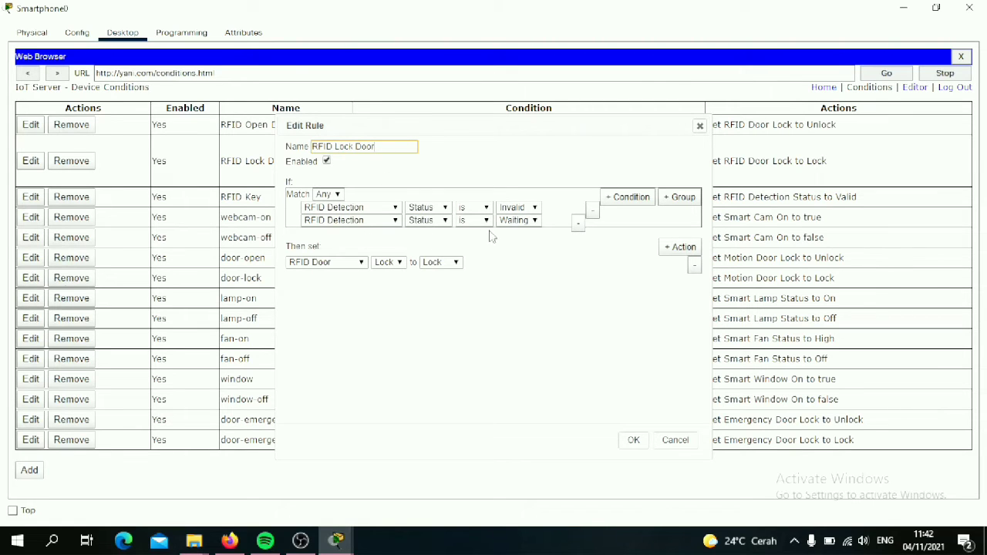
pyautogui.click(397, 209)
pyautogui.click(398, 209)
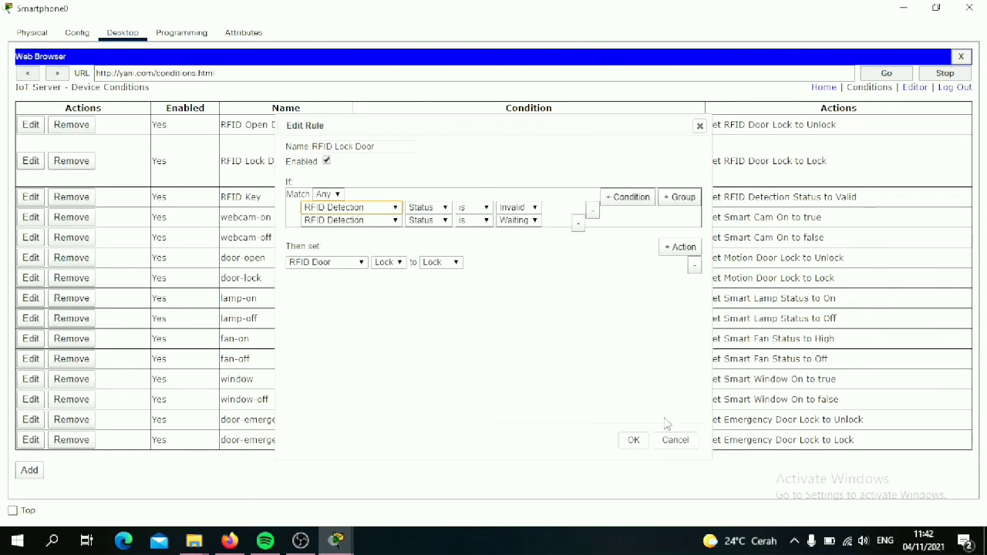
pyautogui.click(633, 440)
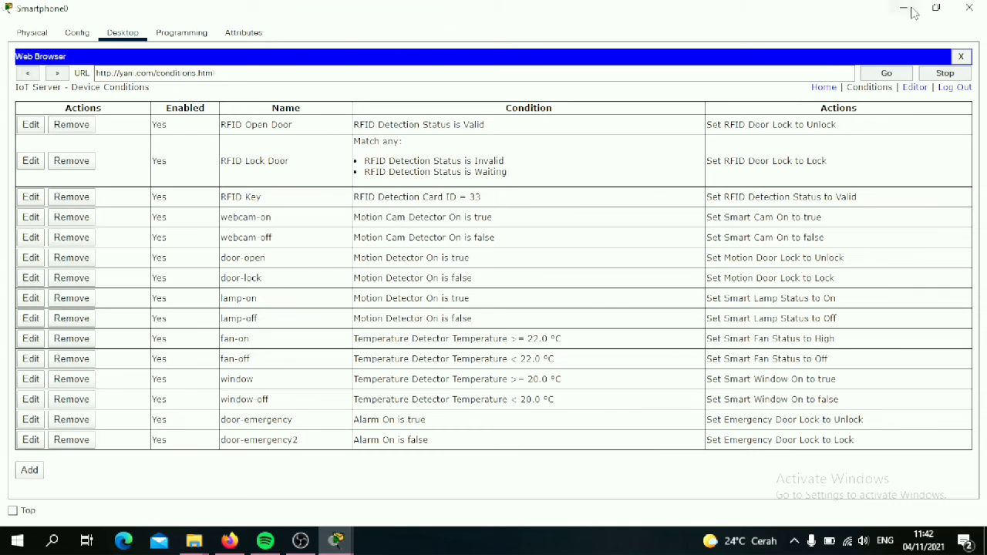
# Minimize the smartphone window and check the CardID attribute of the True and False RFID cards.
pyautogui.click(905, 8)
pyautogui.scroll(-2, 598, 351)
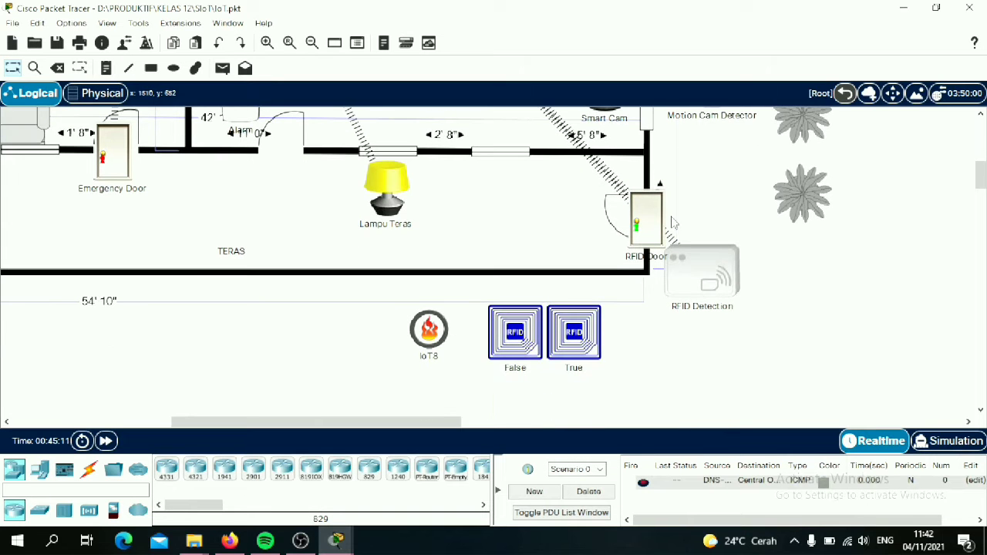
pyautogui.click(573, 352)
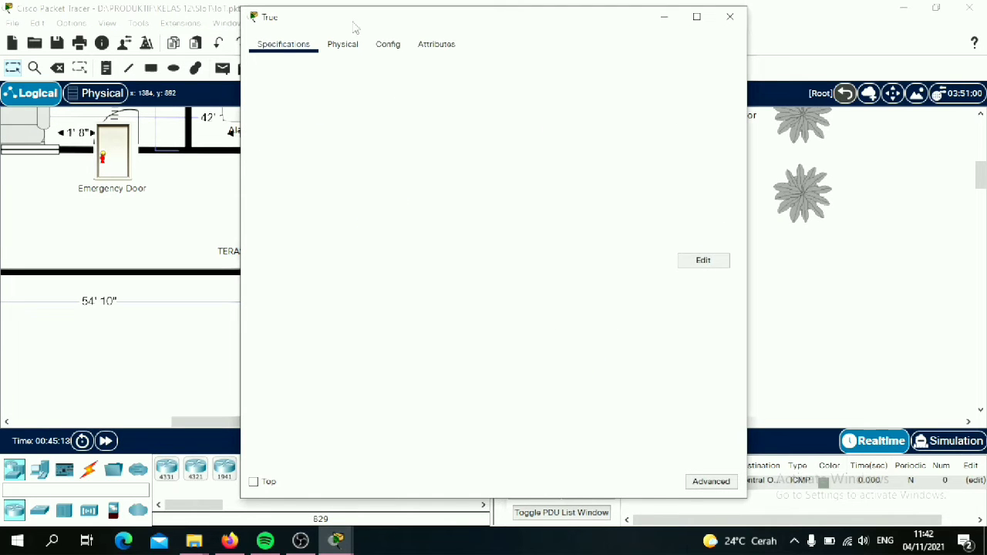
pyautogui.click(422, 44)
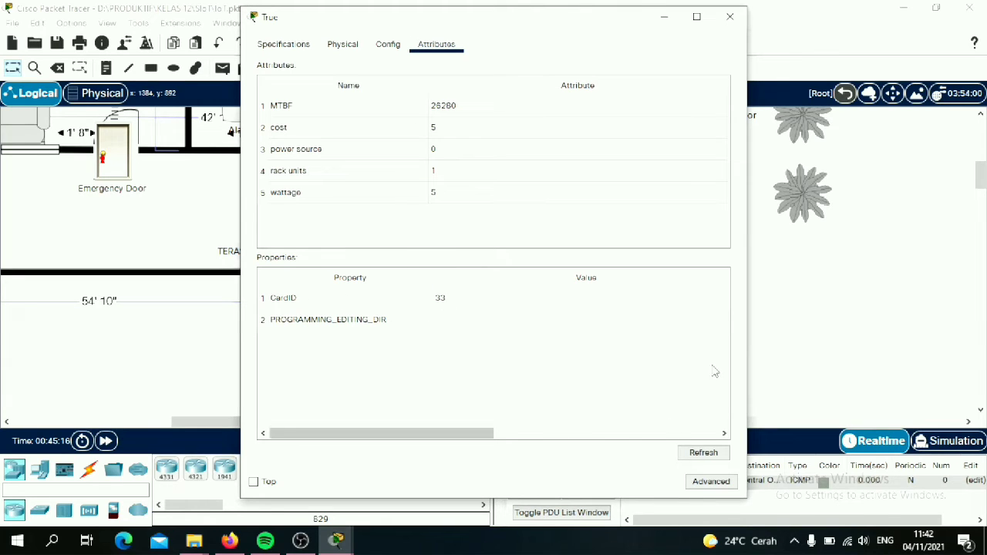
pyautogui.click(730, 17)
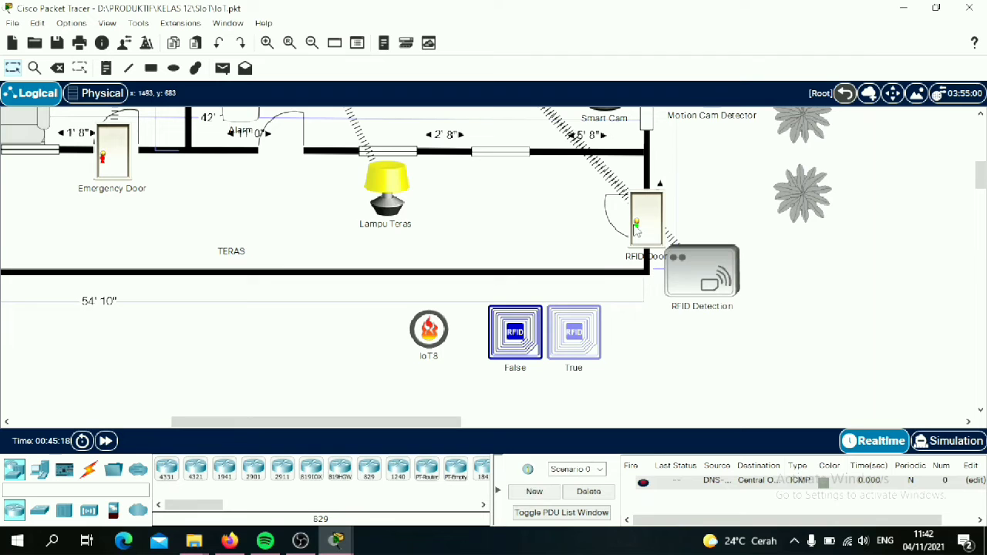
pyautogui.click(515, 332)
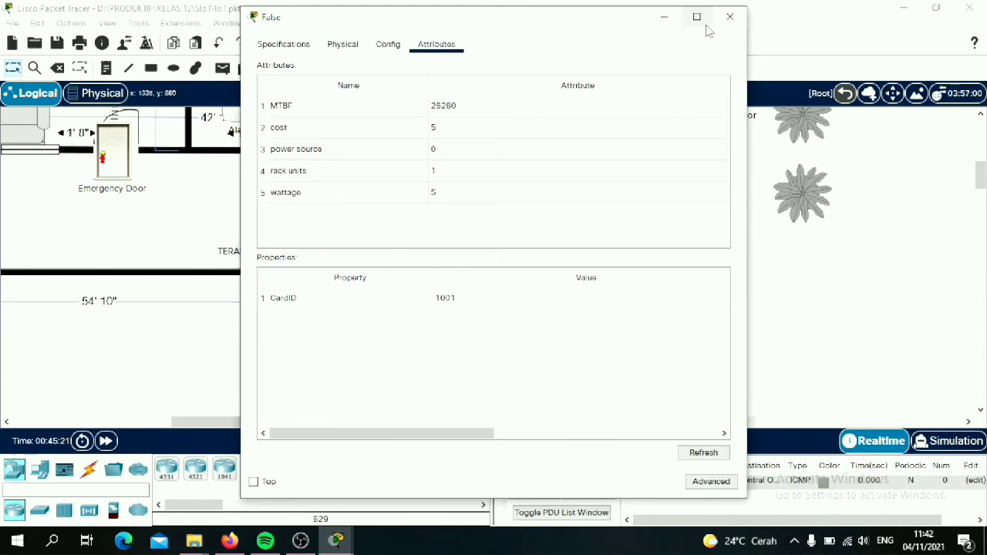
pyautogui.click(730, 16)
# Reopen Smartphone0's device conditions page and review the RFID Open Door rule, closing it without changes.
pyautogui.scroll(3, 582, 141)
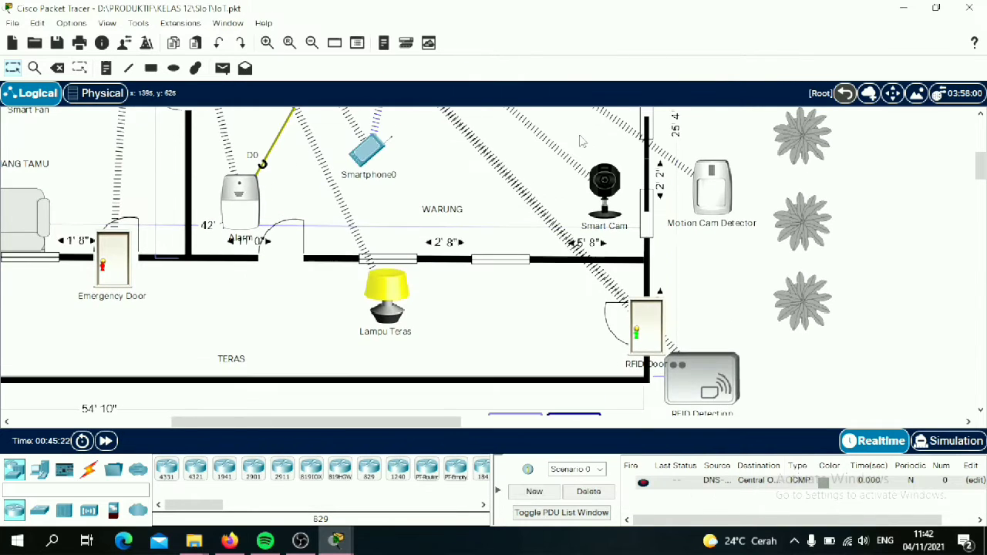
pyautogui.scroll(1, 583, 141)
pyautogui.click(367, 195)
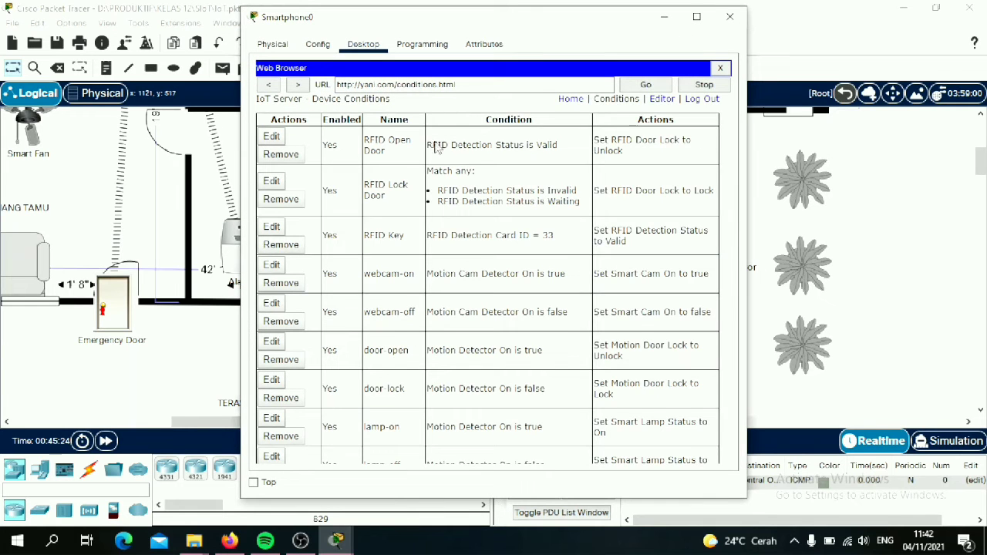
pyautogui.click(270, 138)
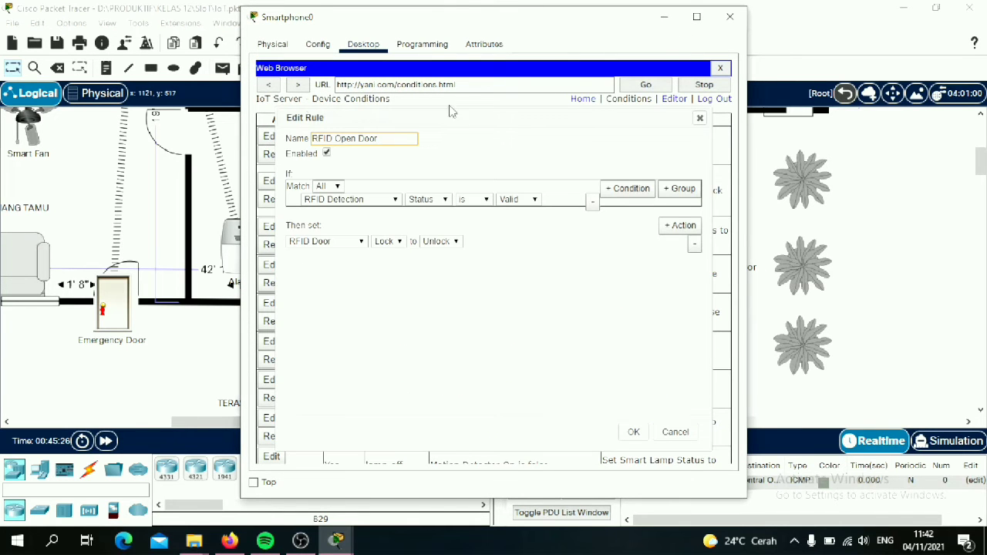
pyautogui.click(701, 119)
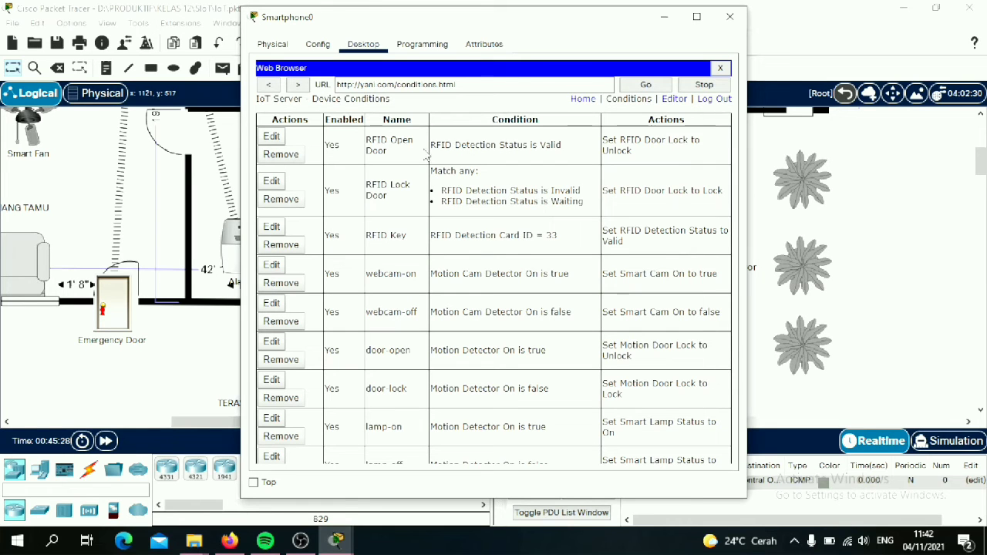
# Review the RFID Key rule's card ID condition and status action, keeping its settings.
pyautogui.click(273, 228)
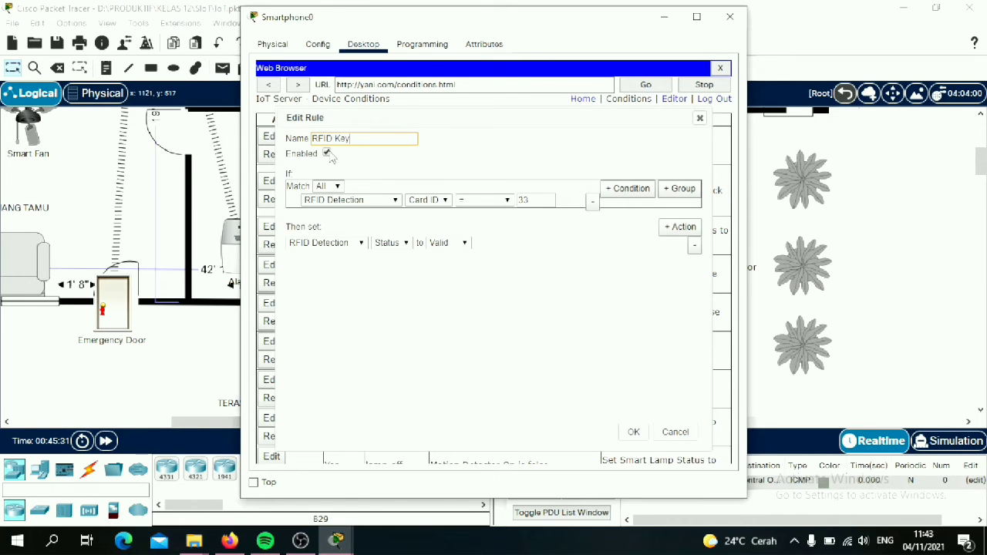
pyautogui.click(334, 202)
pyautogui.click(335, 207)
pyautogui.click(424, 202)
pyautogui.click(426, 212)
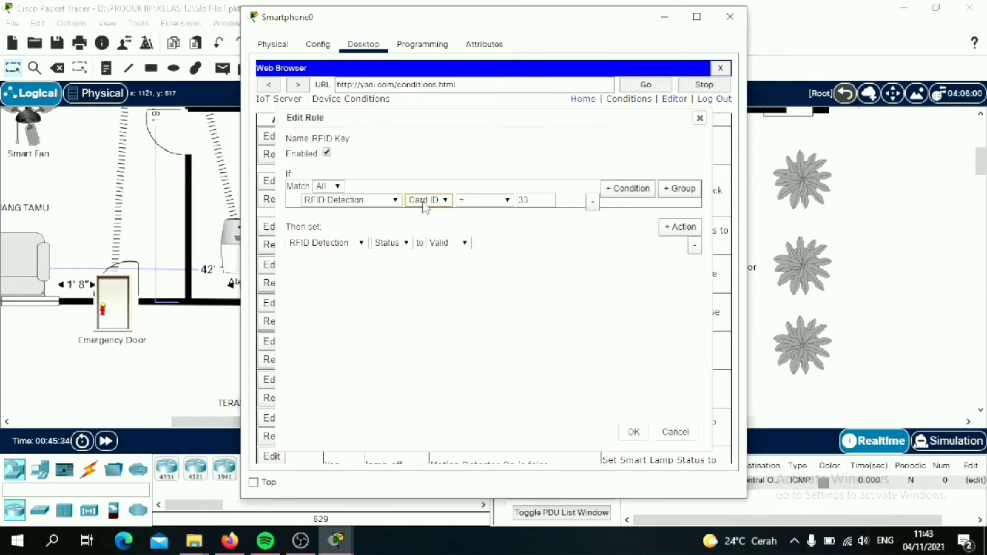
pyautogui.click(356, 248)
pyautogui.click(359, 247)
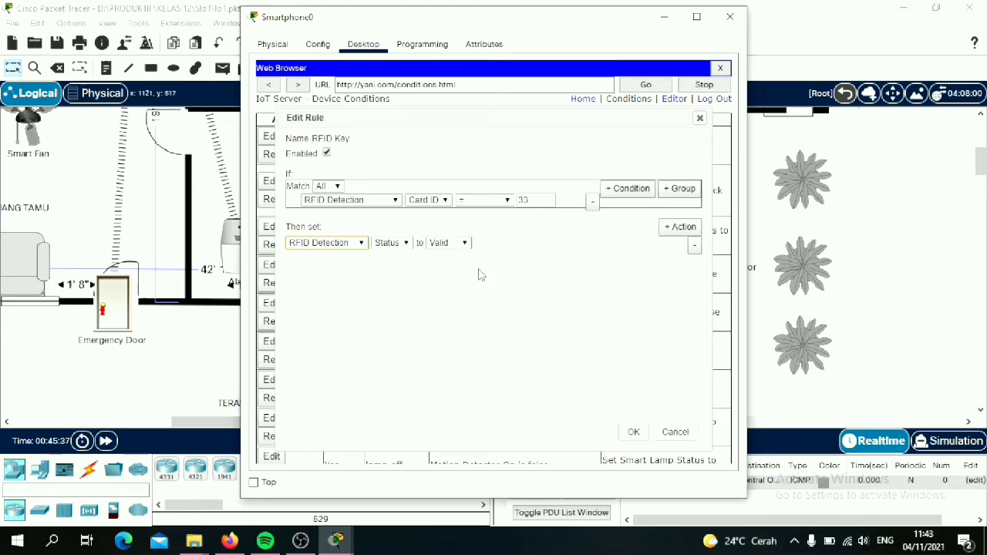
pyautogui.click(636, 432)
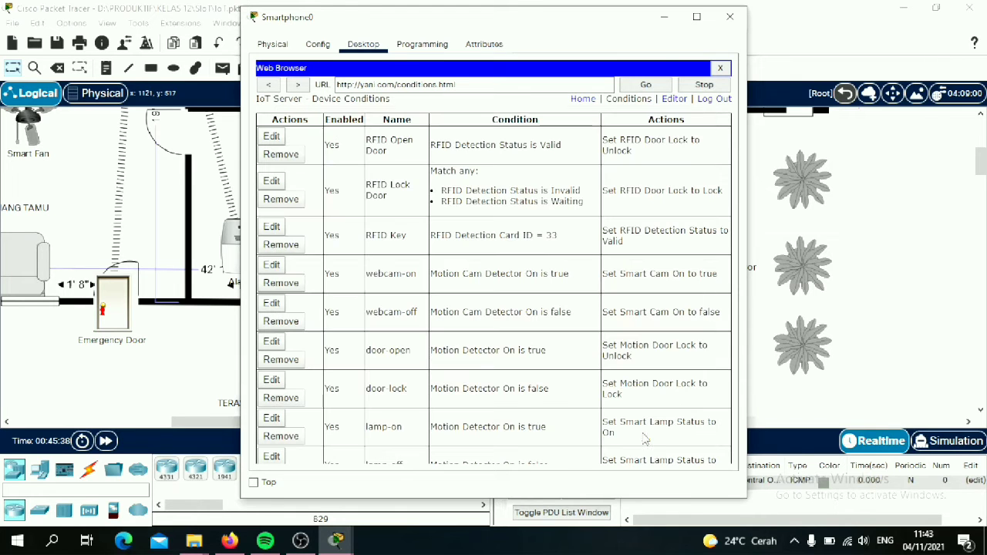
# Minimize the smartphone window, place the True card on the RFID Detection reader, and open and close the RFID Door.
pyautogui.click(666, 17)
pyautogui.scroll(-4, 609, 266)
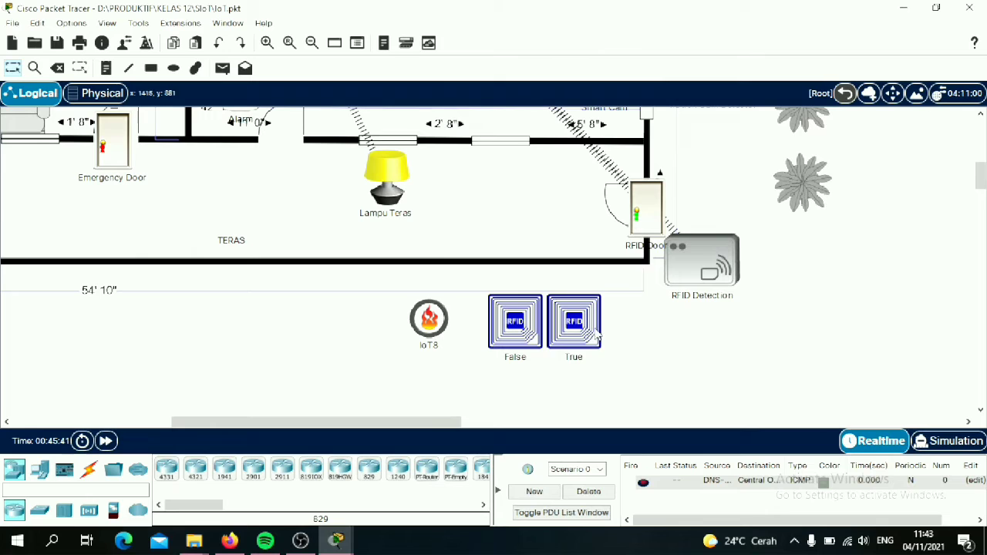
pyautogui.moveTo(579, 330)
pyautogui.mouseDown()
pyautogui.moveTo(711, 270)
pyautogui.moveTo(583, 333)
pyautogui.mouseUp()
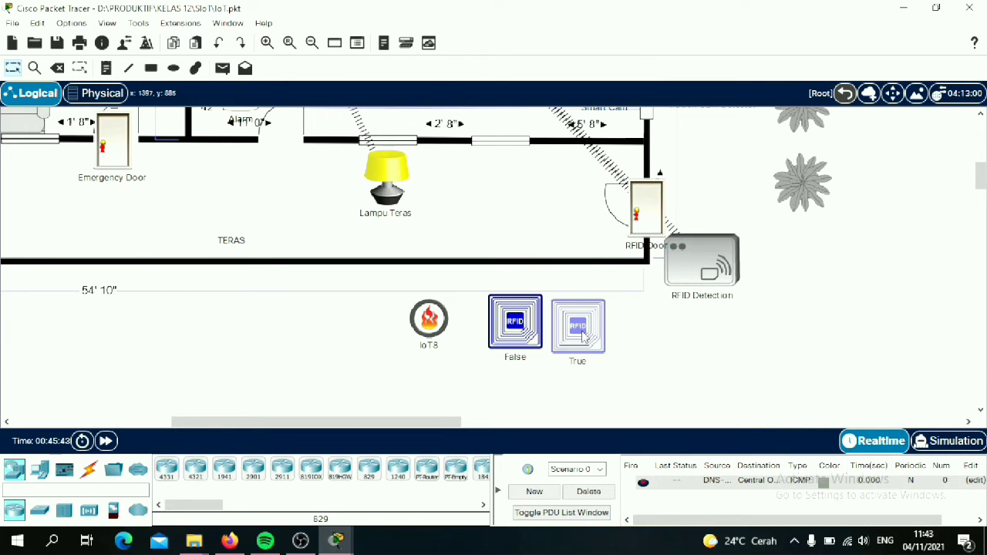
pyautogui.moveTo(523, 334)
pyautogui.mouseDown()
pyautogui.moveTo(711, 261)
pyautogui.moveTo(719, 273)
pyautogui.moveTo(572, 308)
pyautogui.moveTo(518, 349)
pyautogui.mouseUp()
pyautogui.moveTo(577, 330); pyautogui.dragTo(705, 267)
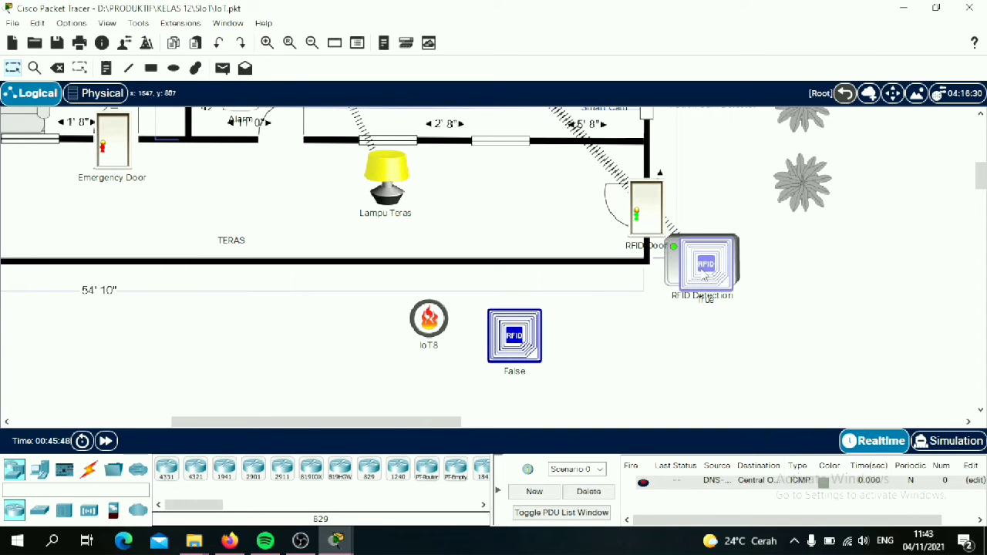
pyautogui.keyDown('alt'); pyautogui.click(655, 226); pyautogui.keyUp('alt')
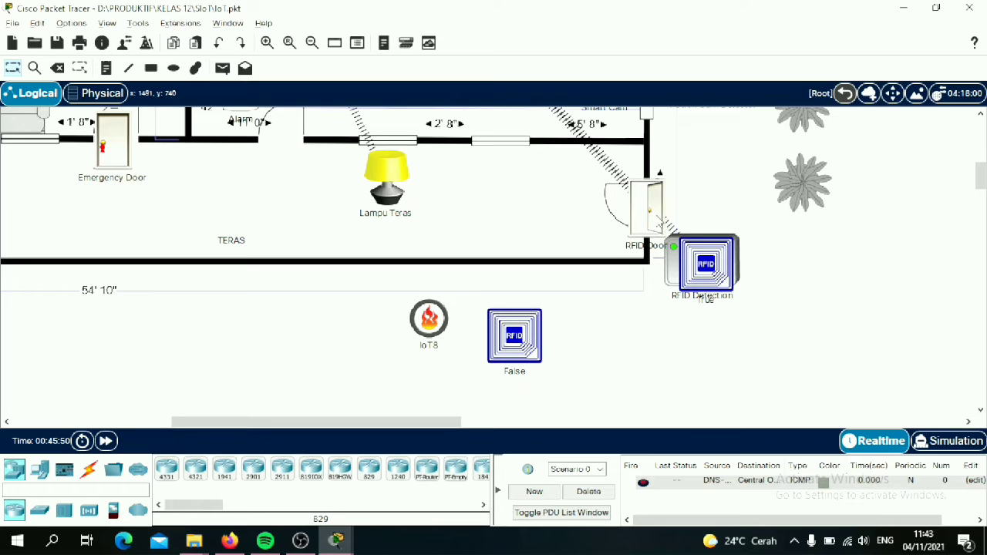
pyautogui.keyDown('alt'); pyautogui.click(657, 223); pyautogui.keyUp('alt')
# Move the True card off the reader, try opening the RFID Door, and set both cards side by side below it.
pyautogui.moveTo(703, 266); pyautogui.dragTo(592, 351)
pyautogui.keyDown('alt'); pyautogui.click(646, 216); pyautogui.keyUp('alt')
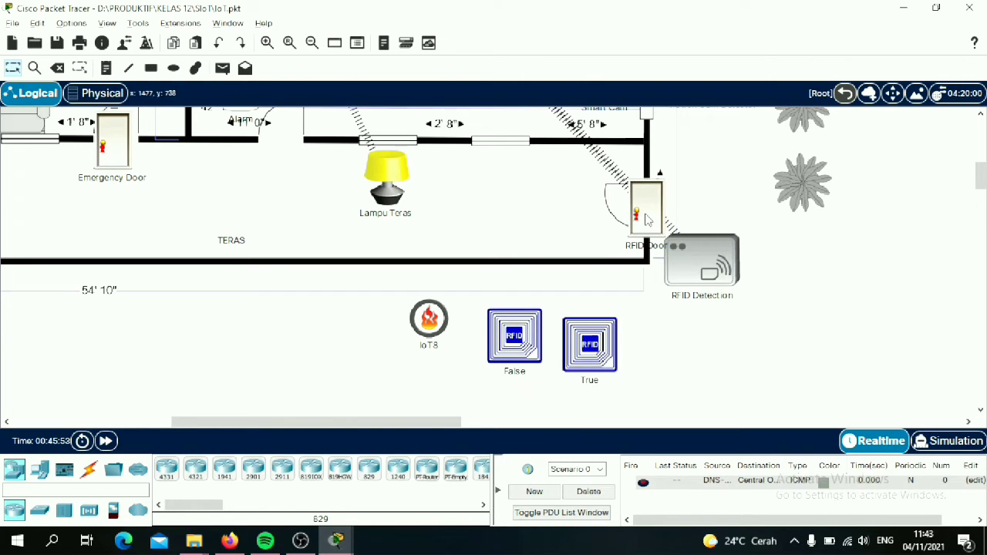
pyautogui.moveTo(520, 322)
pyautogui.mouseDown()
pyautogui.moveTo(684, 253)
pyautogui.moveTo(711, 260)
pyautogui.moveTo(510, 329)
pyautogui.mouseUp()
pyautogui.moveTo(600, 345); pyautogui.dragTo(591, 337)
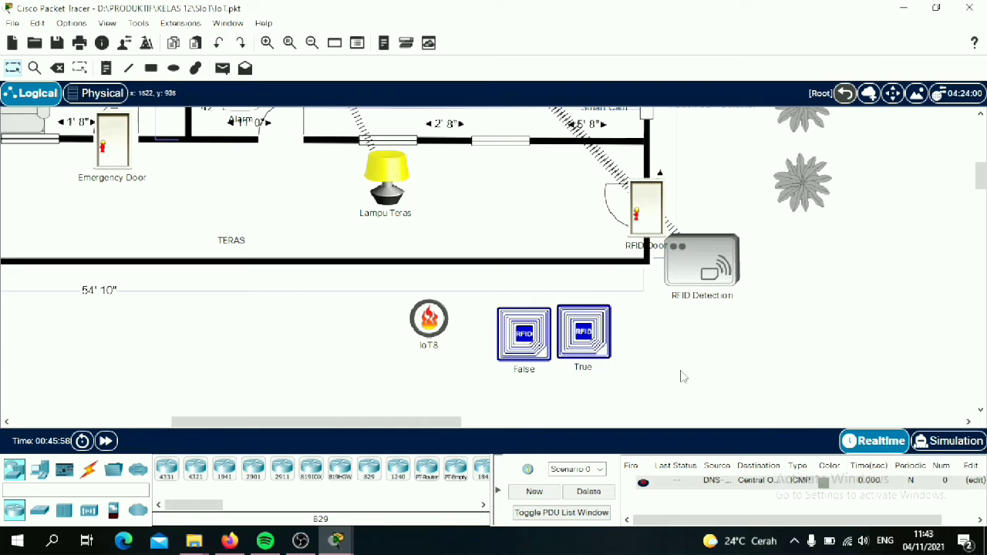
# Reopen Smartphone0's browser maximized and review the webcam-on rule's Smart Cam action, closing it without changes.
pyautogui.scroll(3, 682, 375)
pyautogui.scroll(1, 681, 375)
pyautogui.scroll(-1, 427, 263)
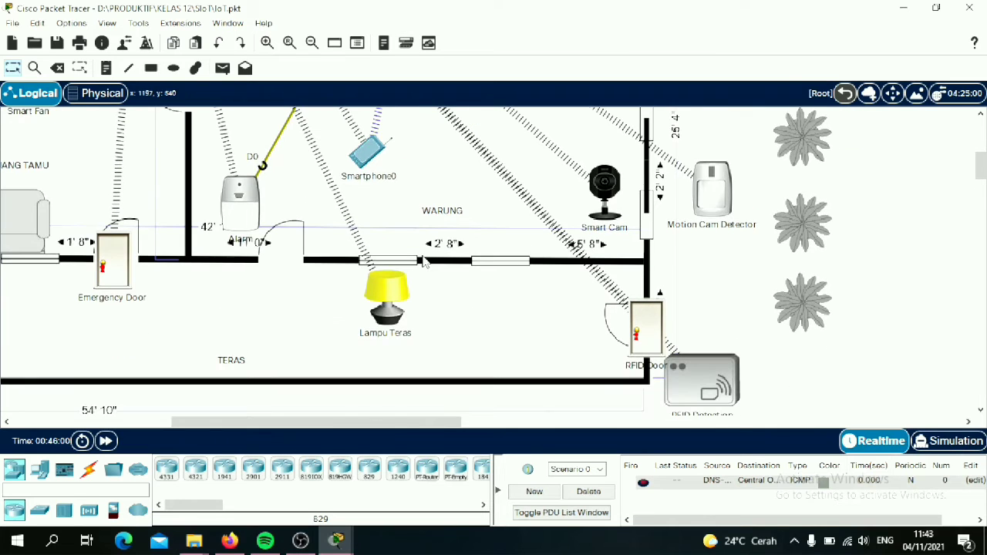
pyautogui.click(363, 167)
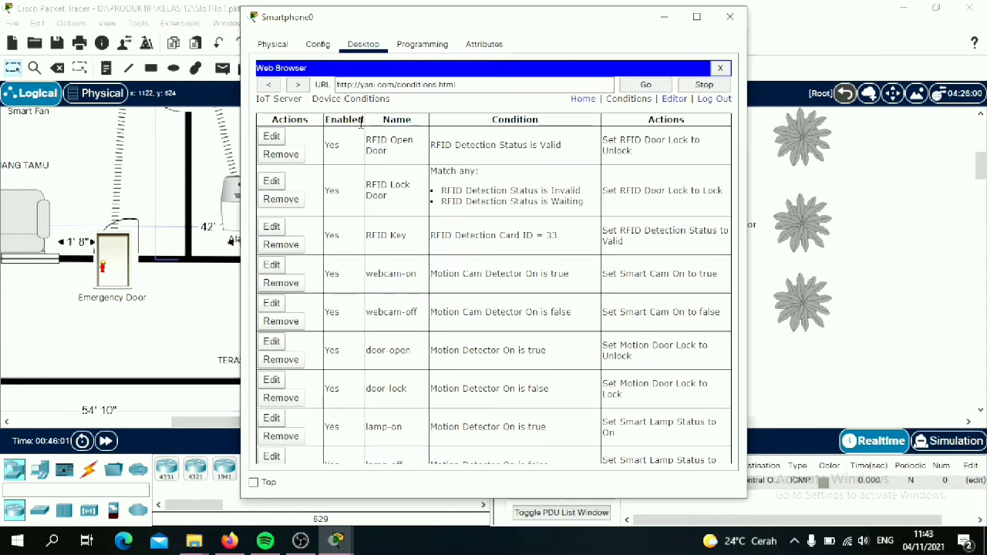
pyautogui.click(696, 16)
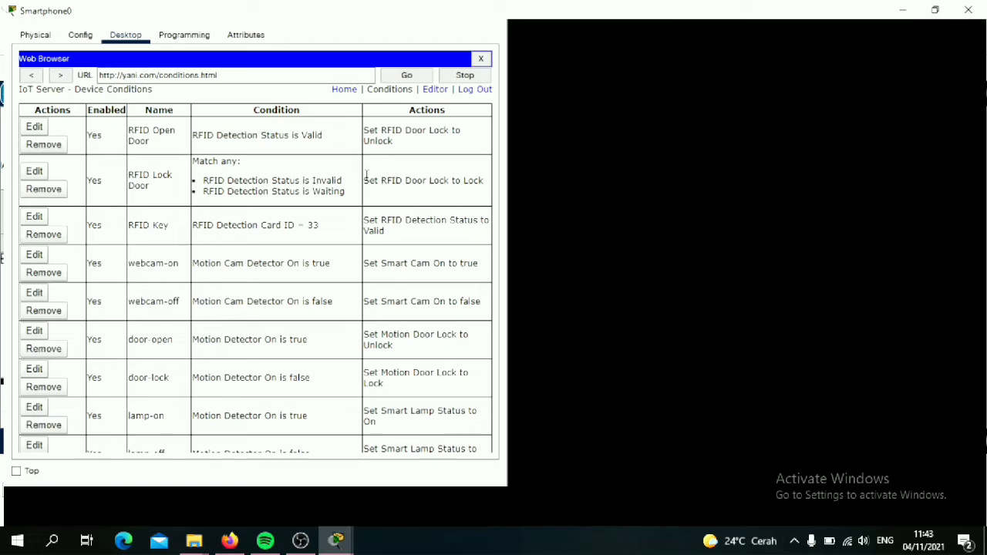
pyautogui.click(31, 218)
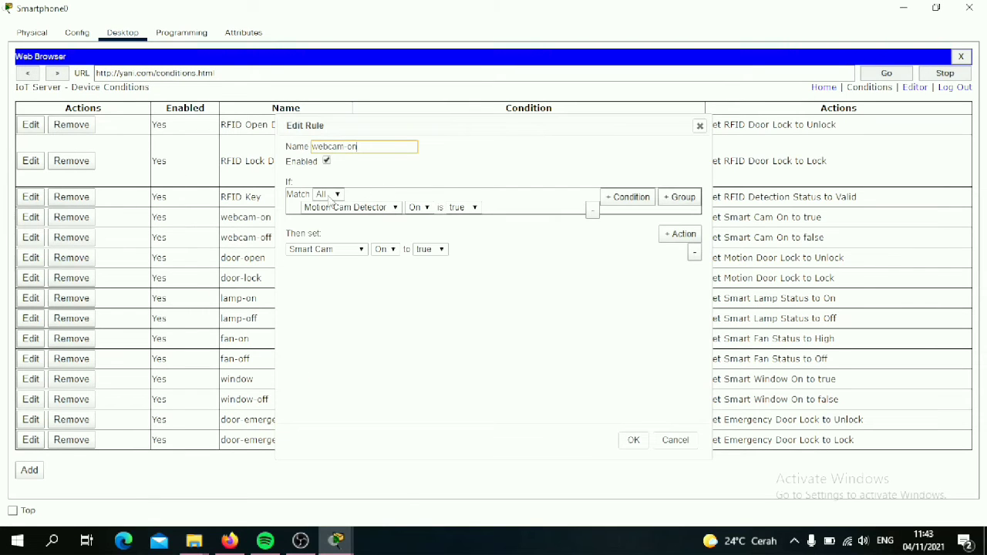
pyautogui.click(360, 249)
pyautogui.click(360, 260)
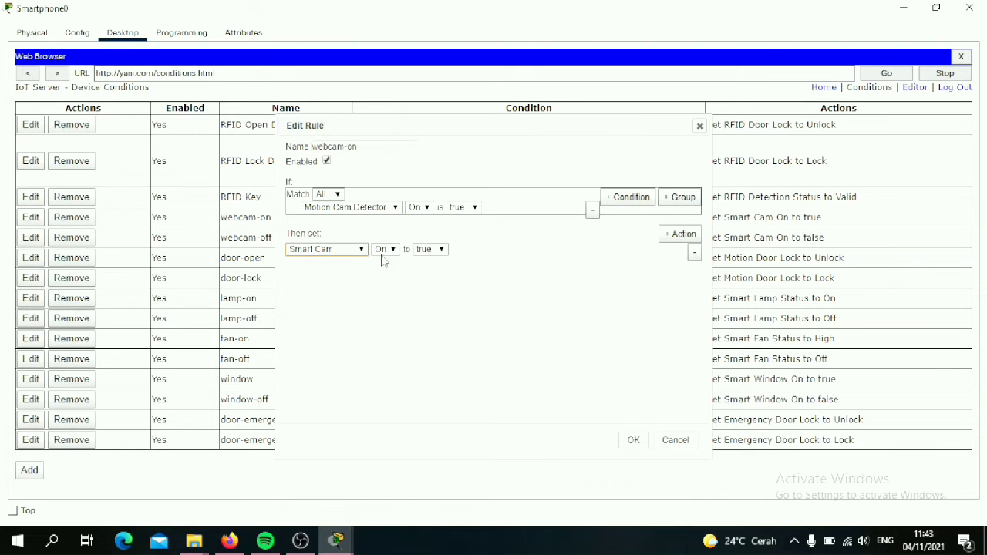
pyautogui.click(700, 127)
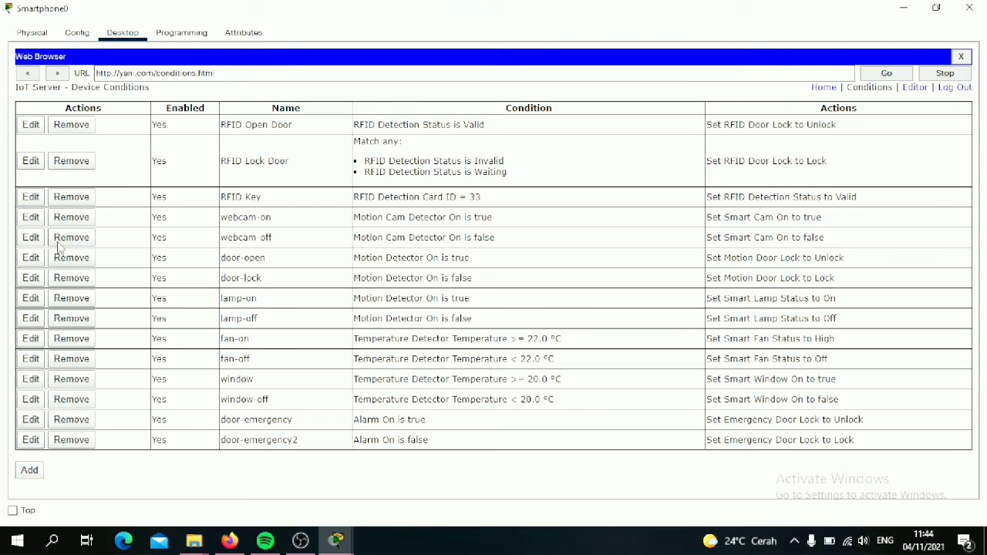
# Review the webcam-off rule's match setting, detector condition and Smart Cam action, closing it without changes.
pyautogui.click(33, 240)
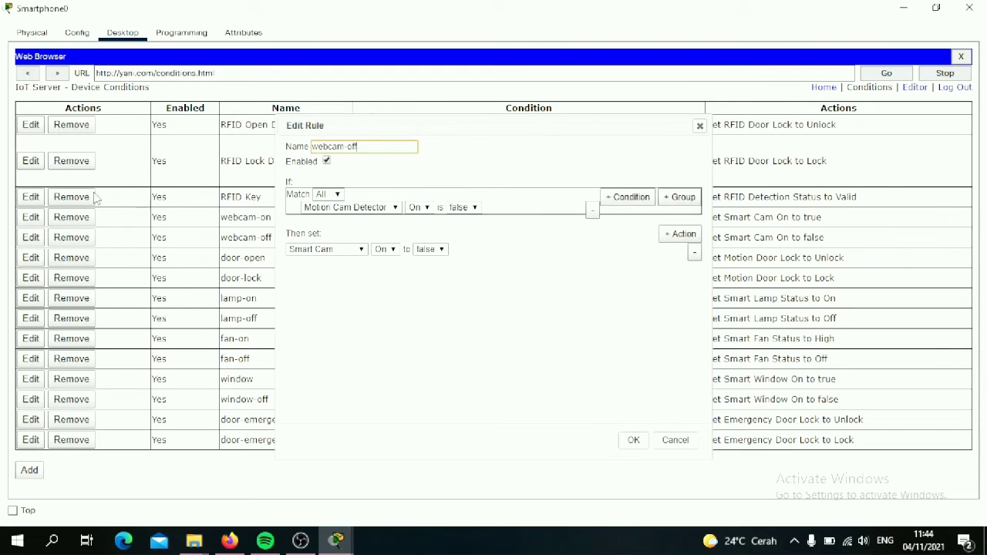
pyautogui.click(338, 194)
pyautogui.click(324, 206)
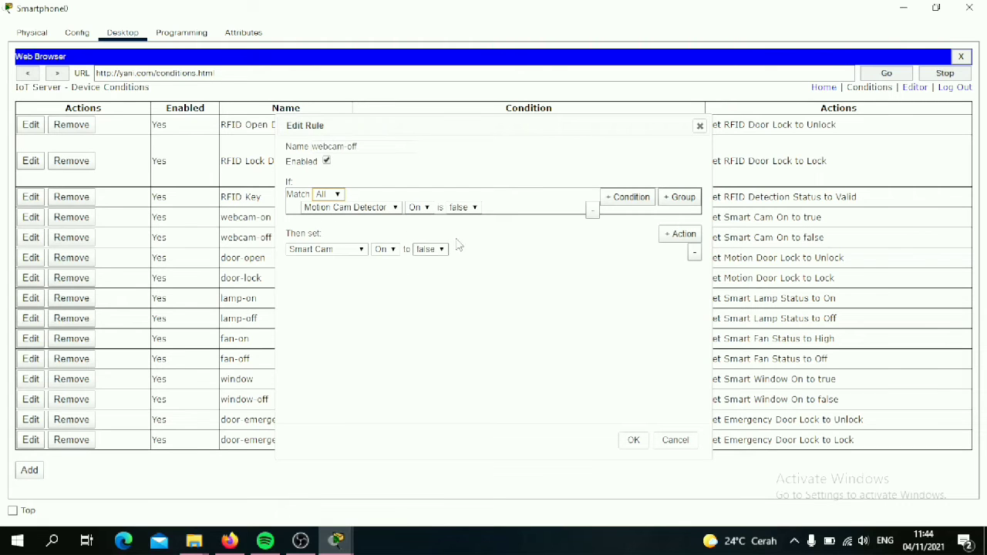
pyautogui.click(700, 127)
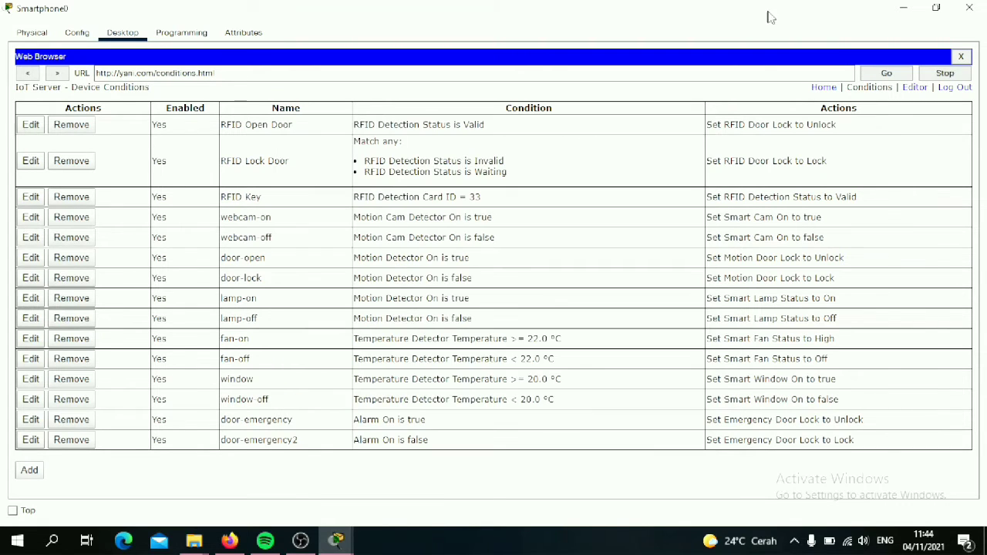
# Minimize the smartphone window and trigger the Motion Cam Detector on the floor plan to test the Smart Cam.
pyautogui.click(894, 8)
pyautogui.scroll(-1, 784, 165)
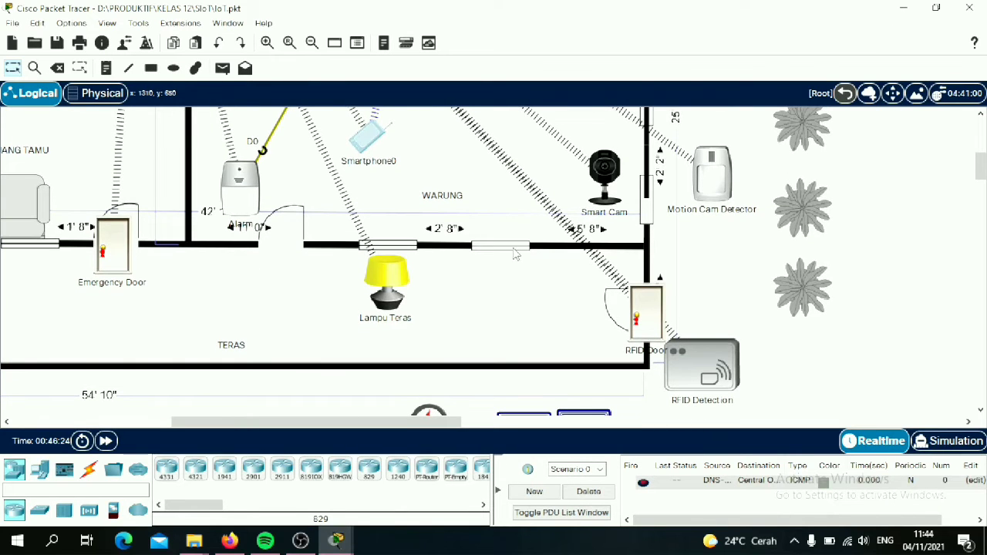
pyautogui.moveTo(694, 194)
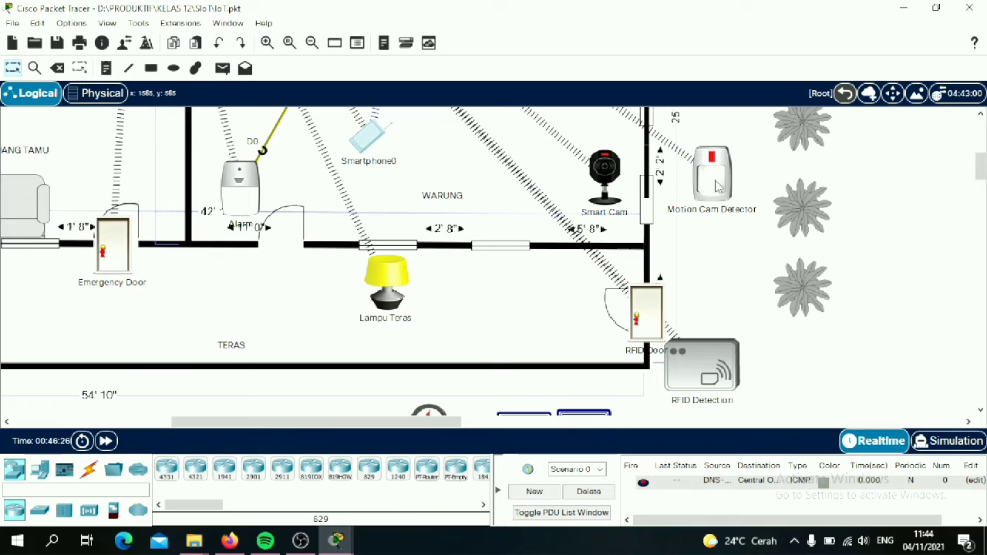
# Reopen Smartphone0 beside the floor plan, expand Smart Cam on its Home page to check the image while triggering the Motion Cam Detector, and collapse the entry.
pyautogui.click(369, 140)
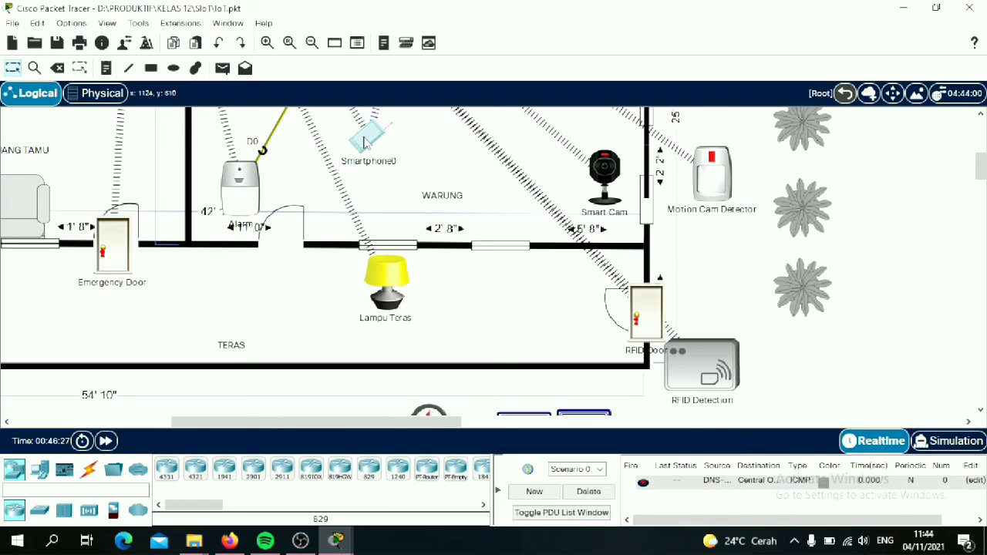
pyautogui.moveTo(614, 24); pyautogui.dragTo(376, 19)
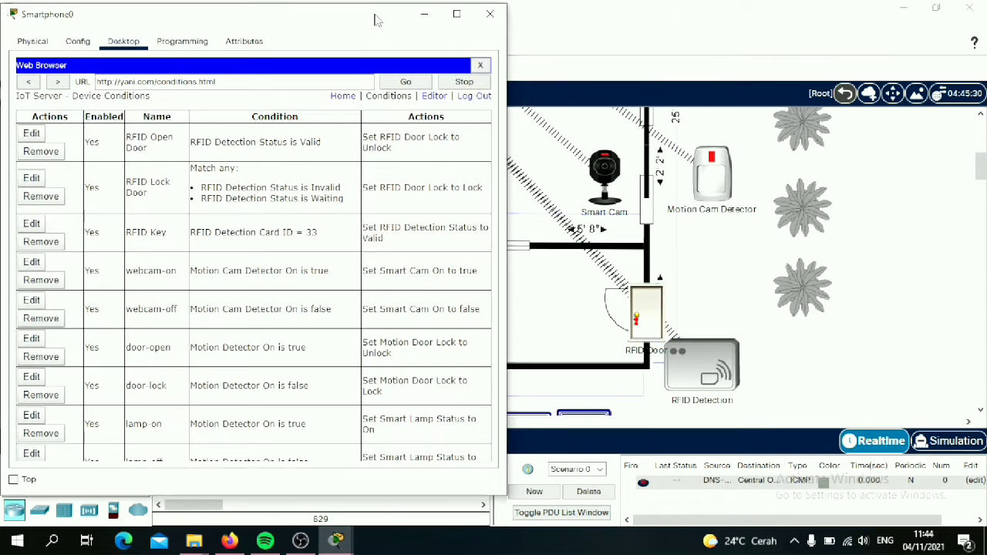
pyautogui.click(341, 98)
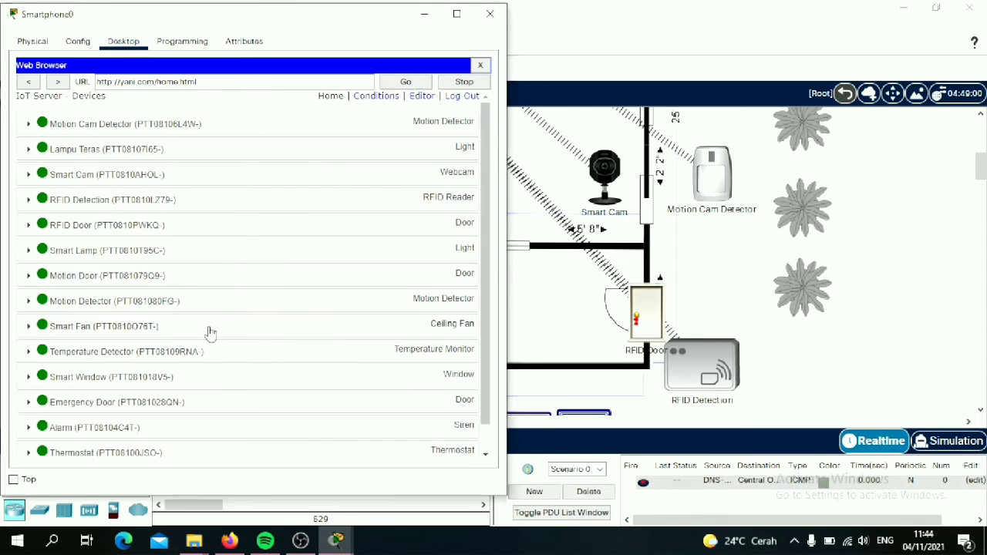
pyautogui.click(190, 183)
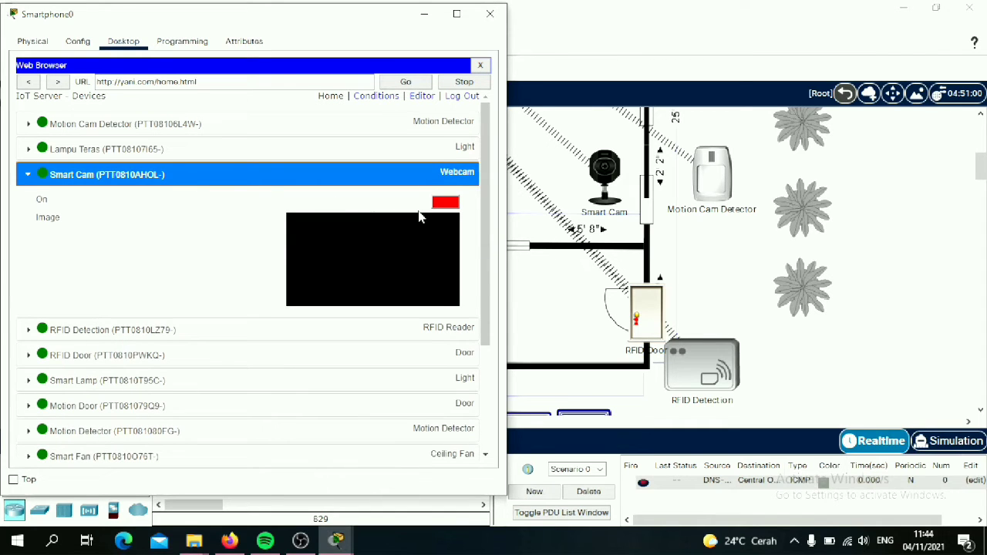
pyautogui.moveTo(716, 177)
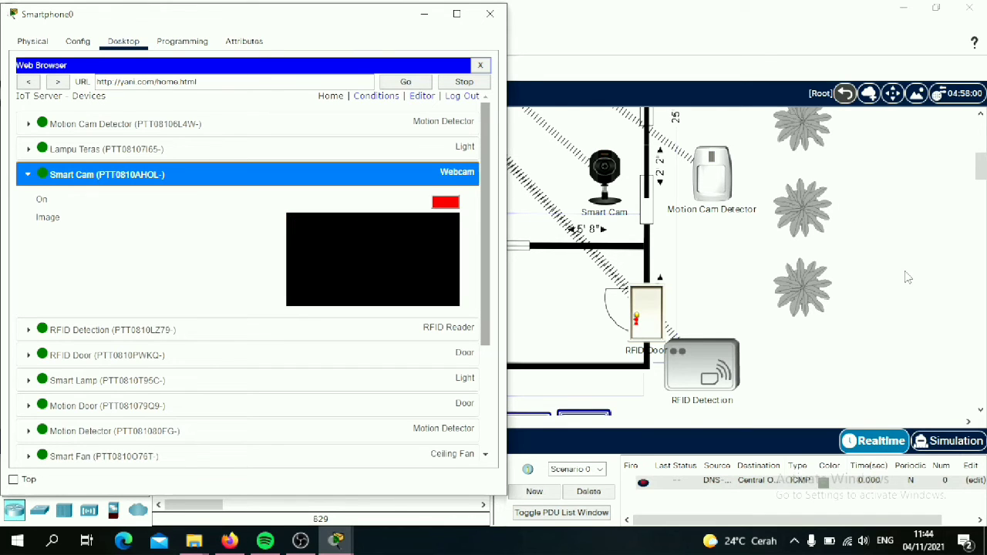
pyautogui.click(27, 175)
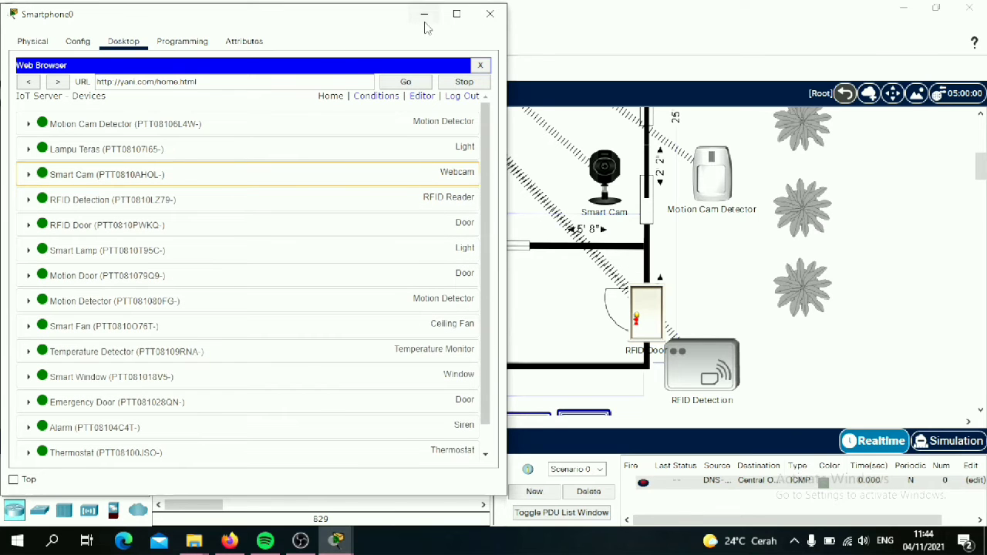
# Minimize and reopen Smartphone0, show its device conditions maximized, and open a blank rule form and close it unused.
pyautogui.click(424, 15)
pyautogui.scroll(3, 488, 217)
pyautogui.scroll(-5, 489, 216)
pyautogui.scroll(2, 369, 146)
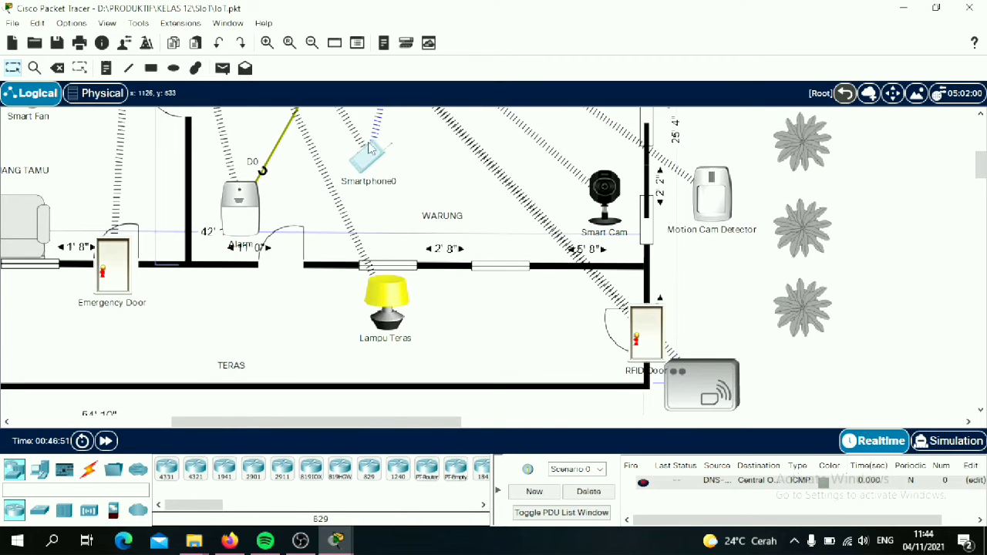
pyautogui.click(375, 163)
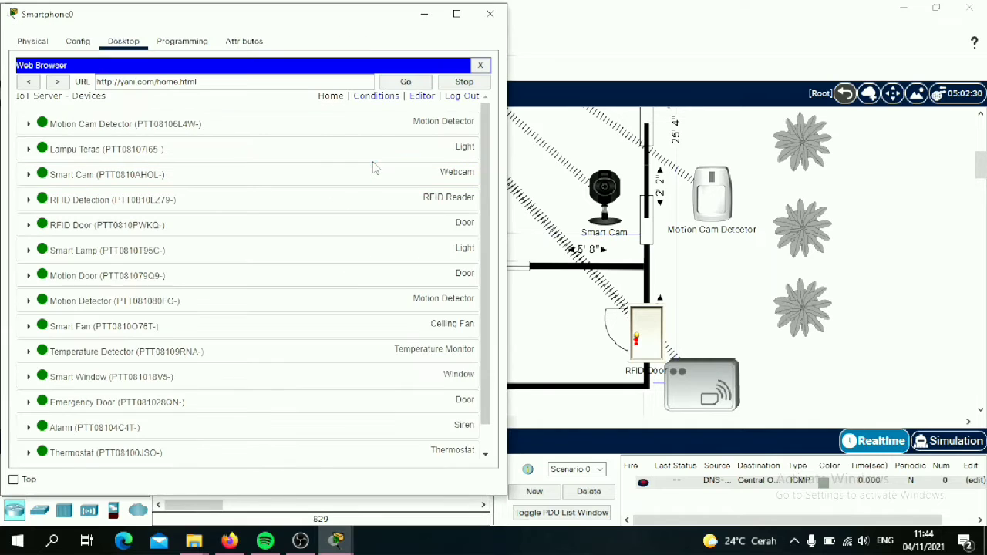
pyautogui.click(382, 96)
pyautogui.click(391, 100)
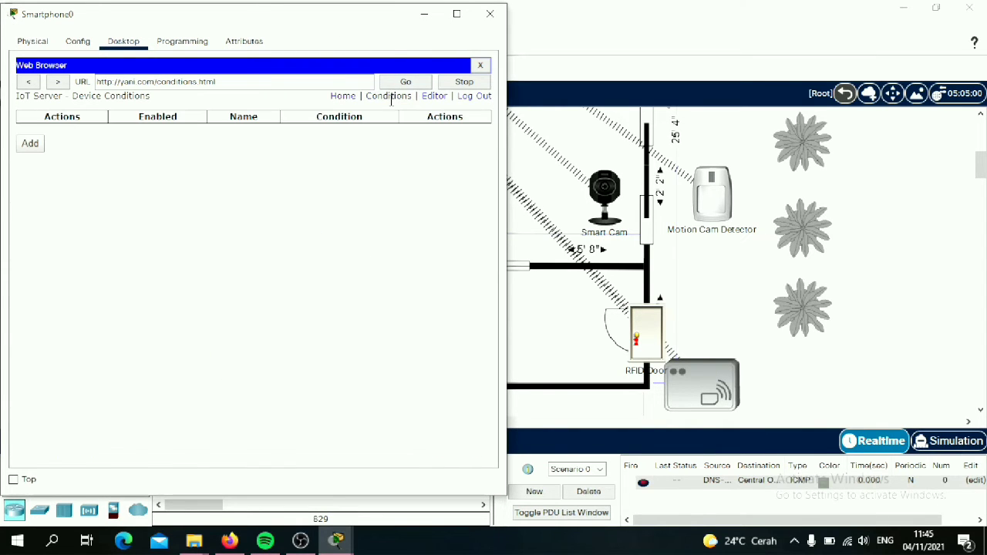
pyautogui.click(456, 14)
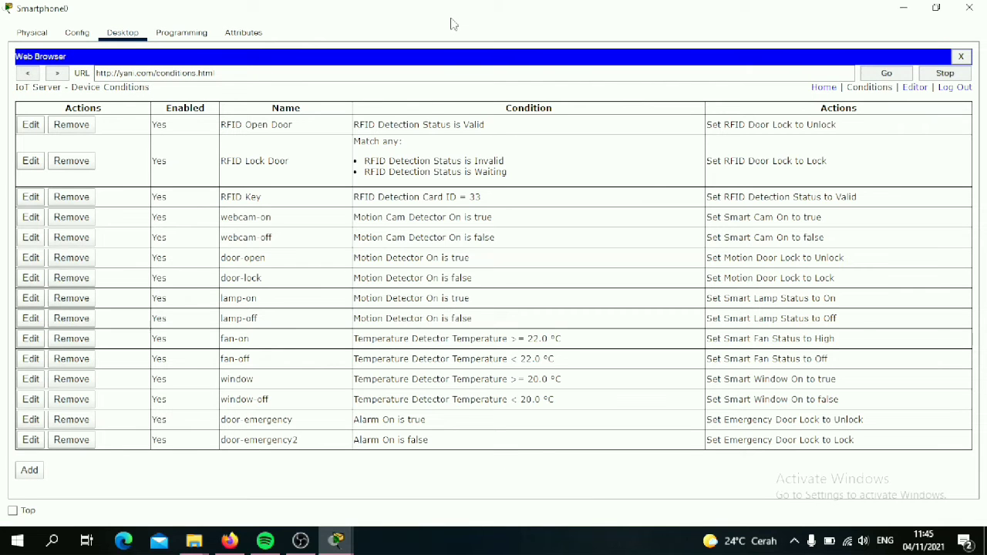
pyautogui.click(31, 471)
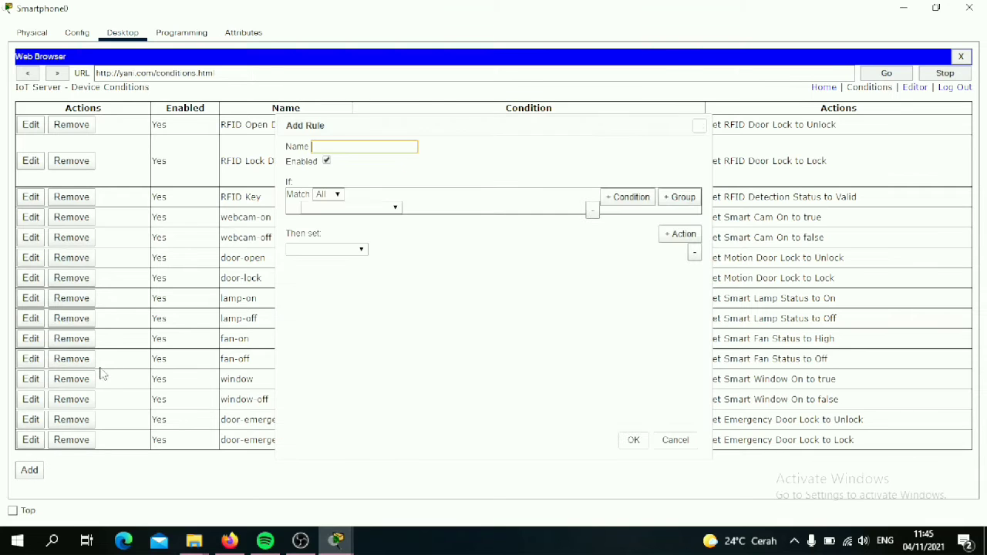
pyautogui.click(698, 127)
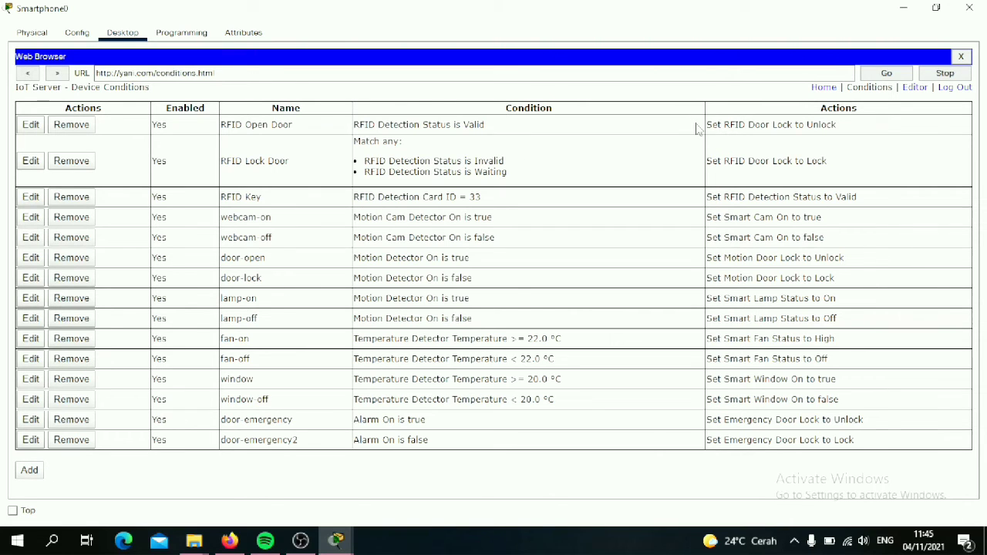
# Review the door-open and door-lock rules' Motion Detector conditions and Motion Door actions, closing each without changes.
pyautogui.click(29, 259)
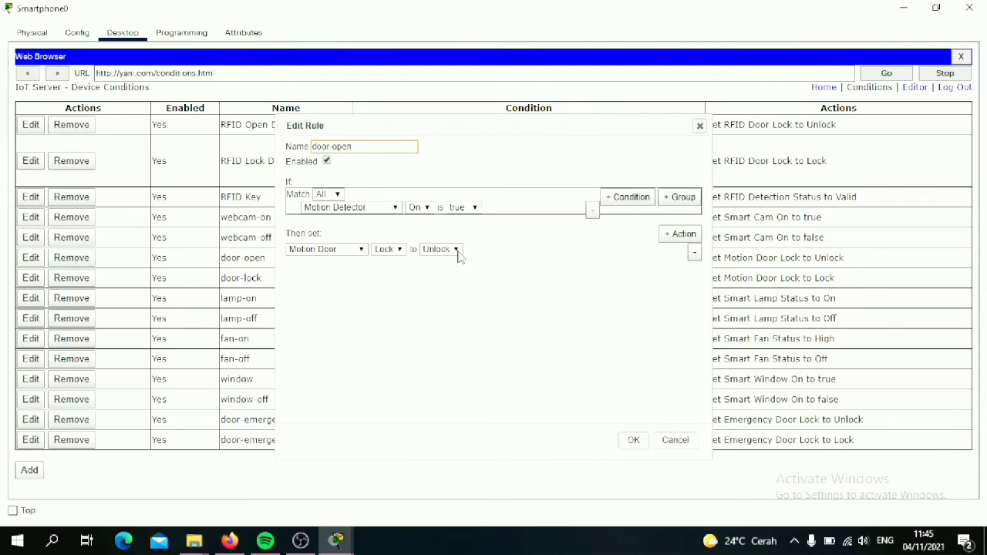
pyautogui.click(699, 126)
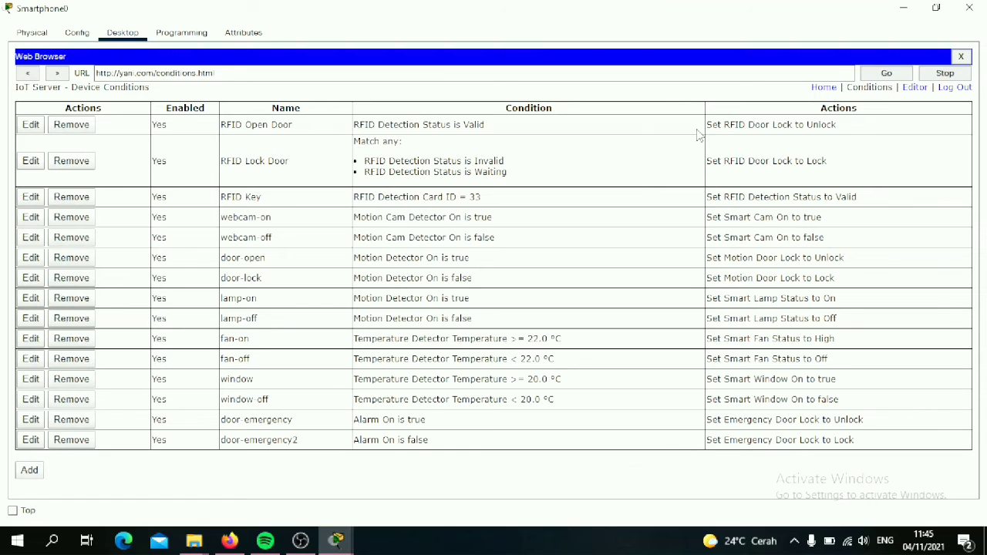
pyautogui.click(37, 282)
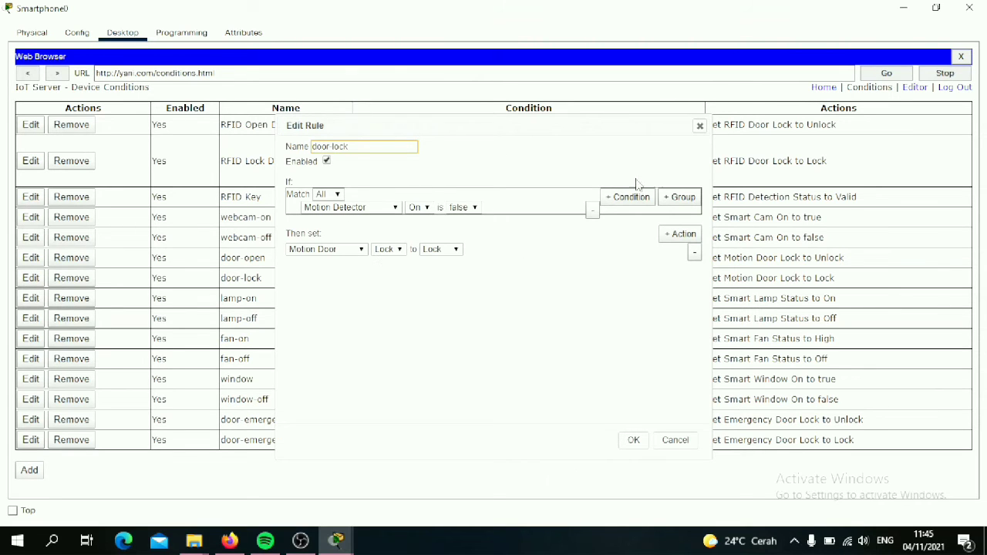
pyautogui.click(700, 125)
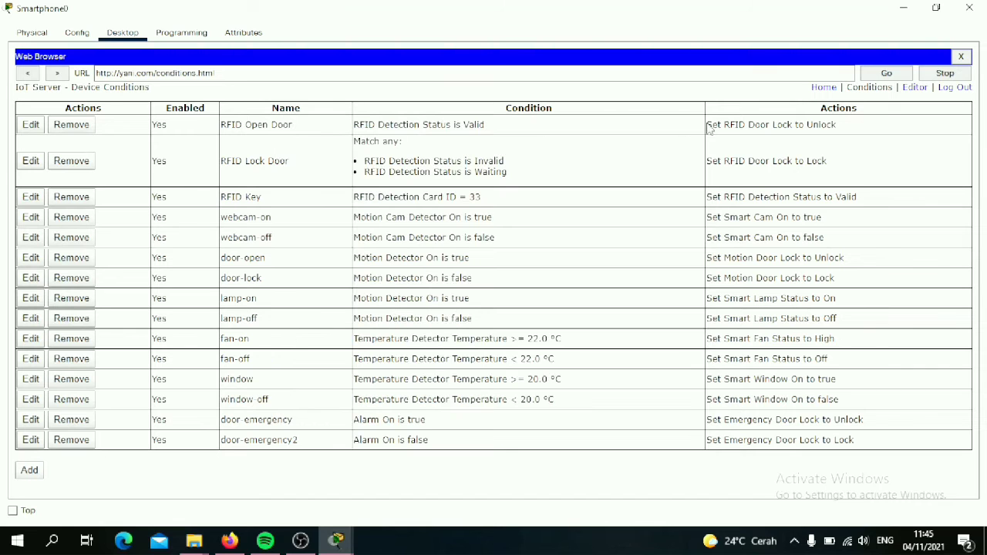
# Minimize the smartphone window, trigger the Motion Detector near Kamar 1, and open and close the Motion Door.
pyautogui.click(904, 7)
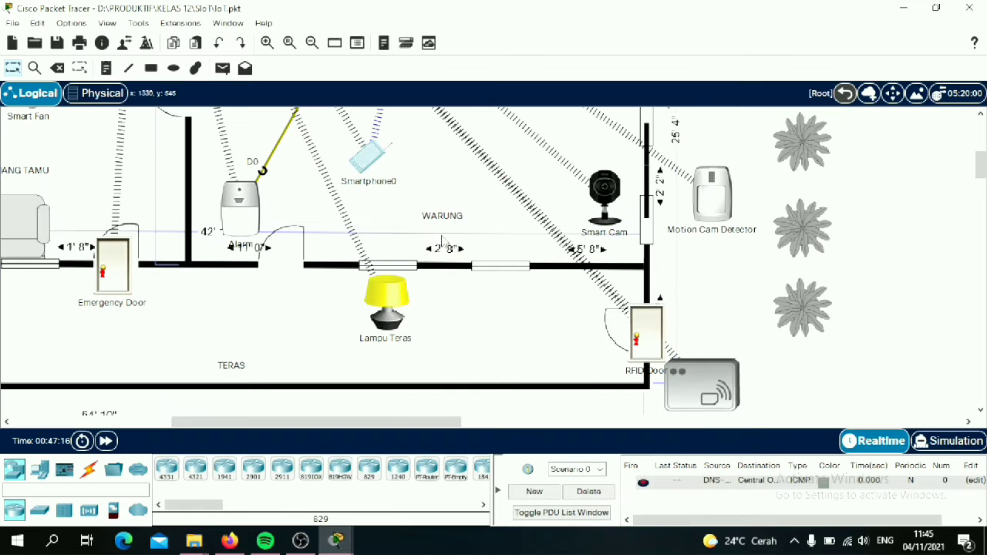
pyautogui.hscroll(-8, 324, 299)
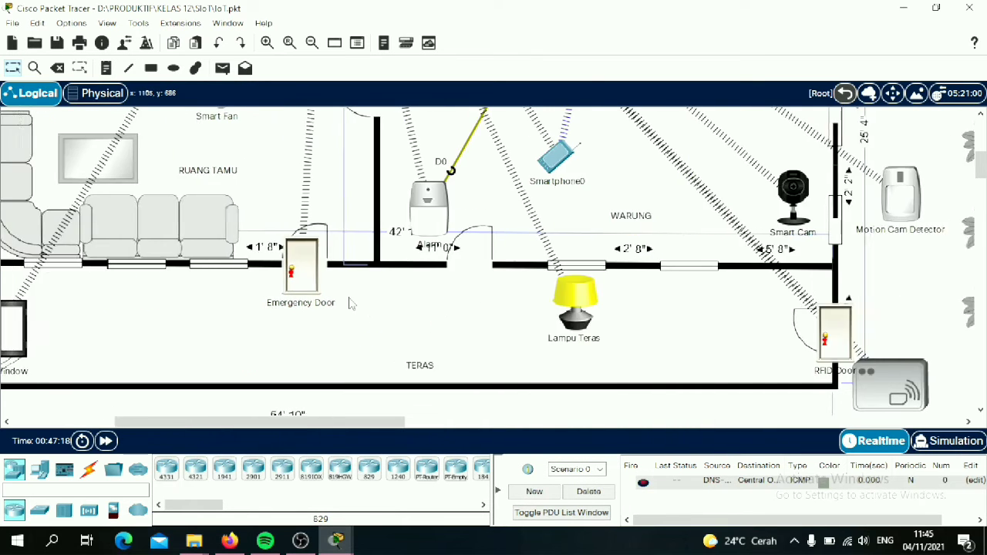
pyautogui.scroll(3, 349, 303)
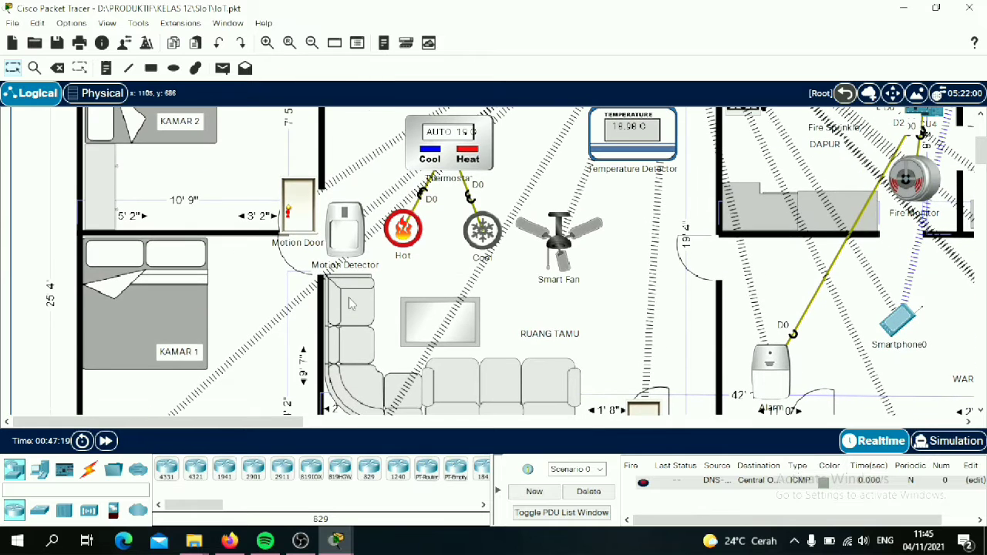
pyautogui.moveTo(350, 250)
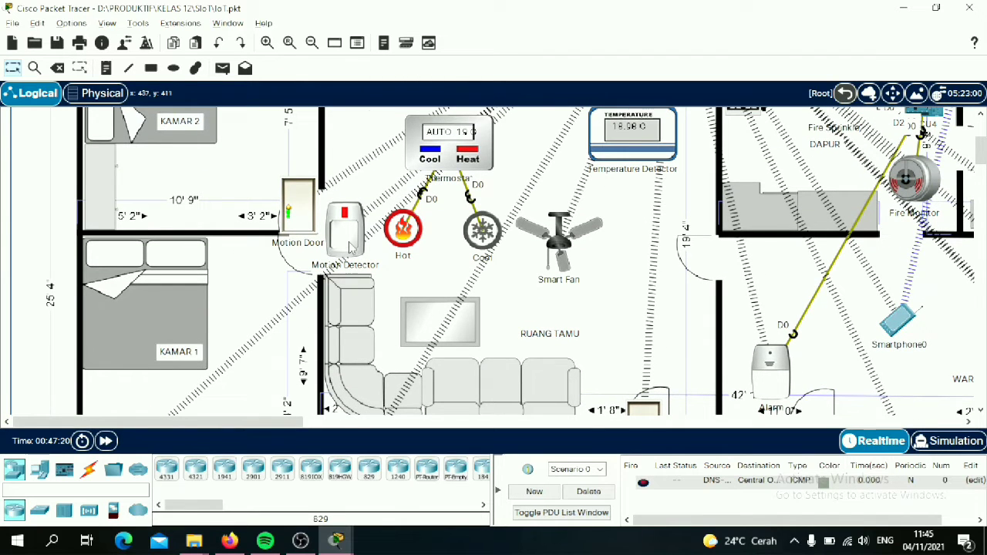
pyautogui.keyDown('alt'); pyautogui.click(299, 205); pyautogui.keyUp('alt')
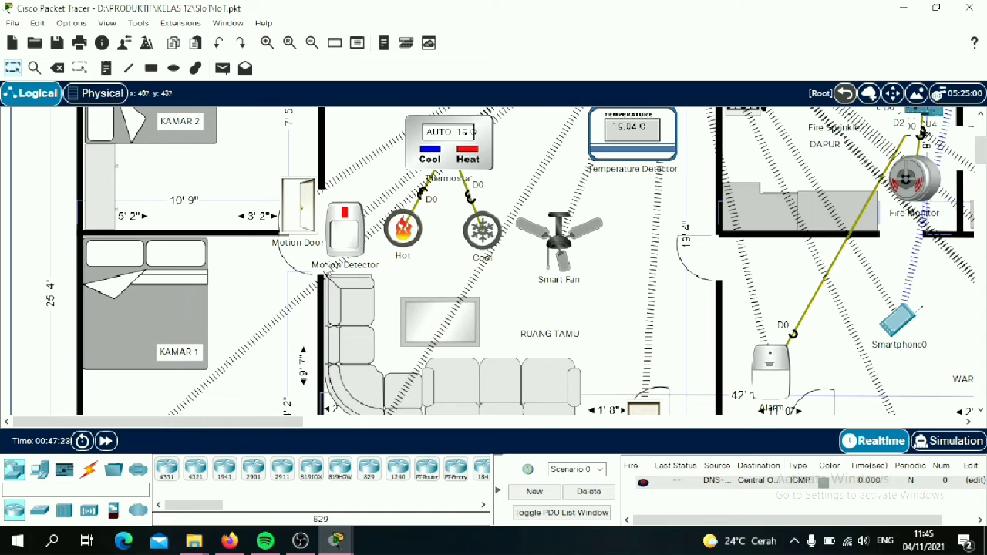
pyautogui.keyDown('alt'); pyautogui.click(307, 207); pyautogui.keyUp('alt')
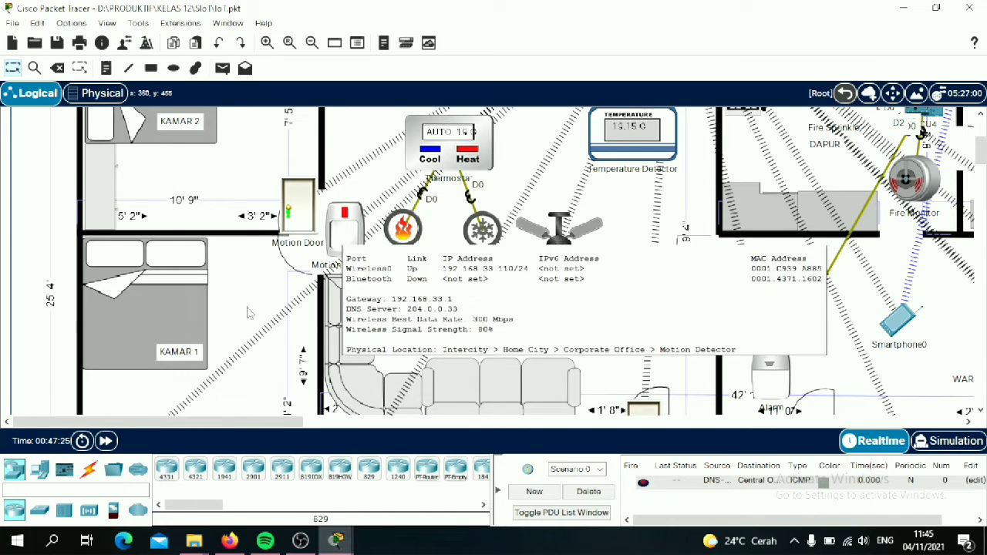
# Check the Motion Door with its detector idle, and reopen Smartphone0's device conditions maximized.
pyautogui.scroll(-1, 231, 331)
pyautogui.scroll(1, 231, 330)
pyautogui.scroll(2, 230, 330)
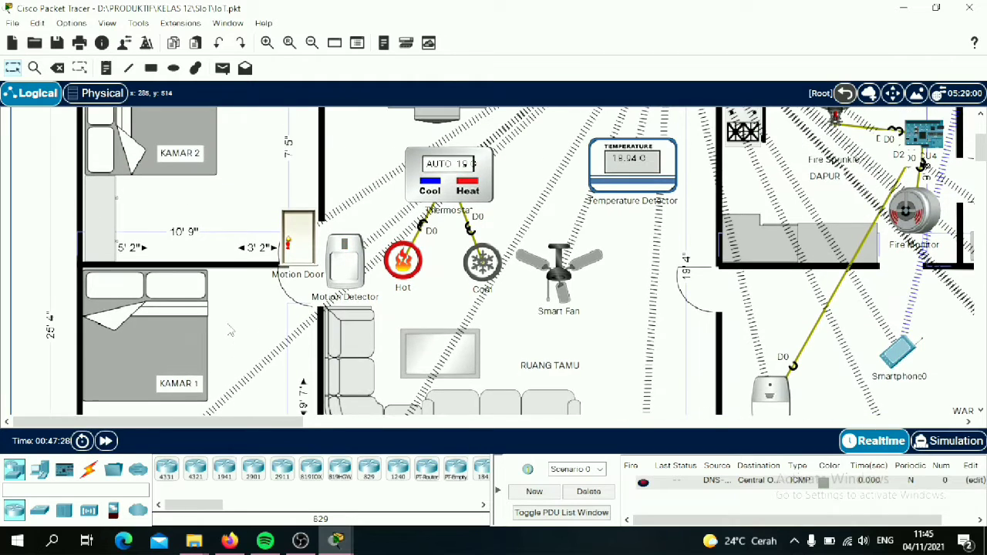
pyautogui.scroll(-1, 231, 331)
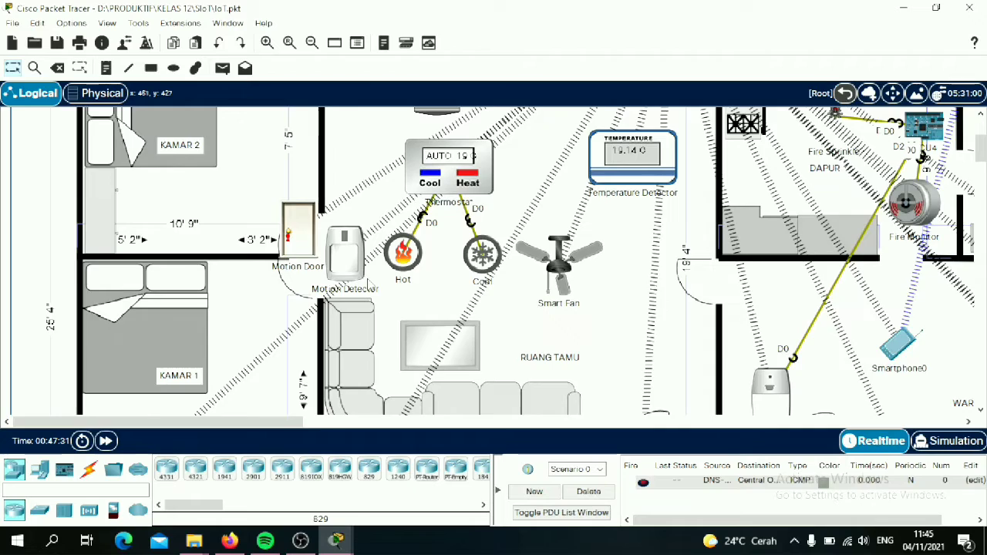
pyautogui.scroll(-1, 370, 282)
pyautogui.hscroll(4, 370, 281)
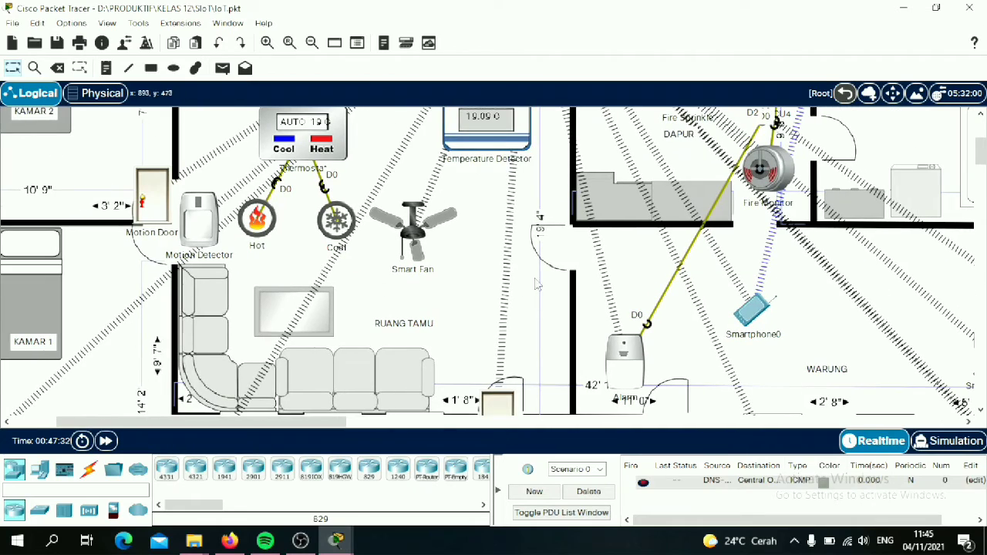
pyautogui.scroll(-1, 520, 288)
pyautogui.hscroll(-4, 520, 287)
pyautogui.hscroll(7, 520, 287)
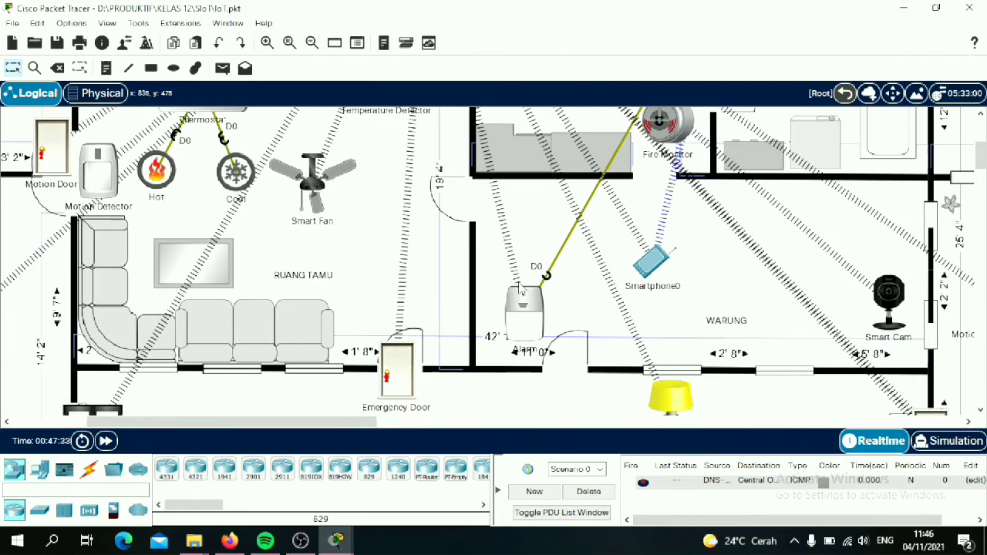
pyautogui.click(651, 266)
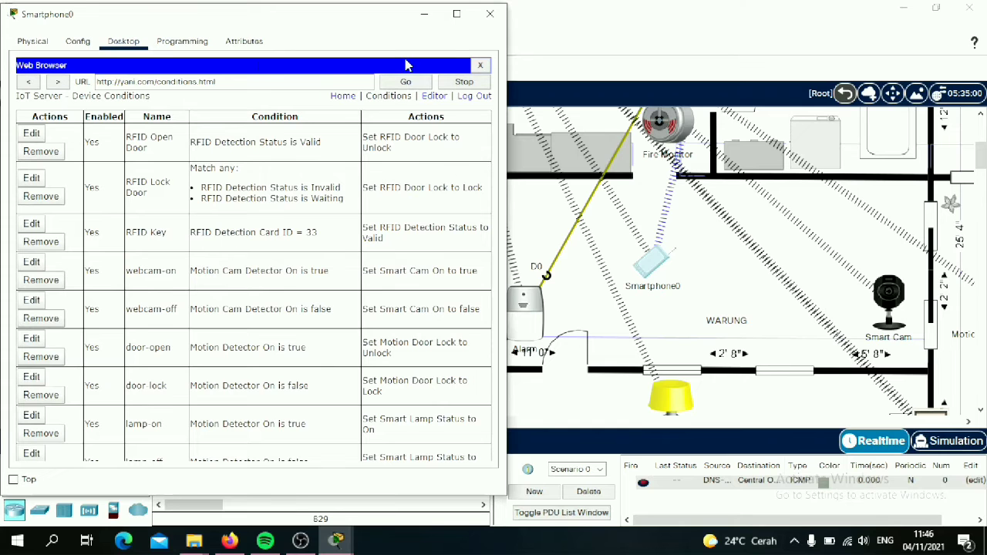
pyautogui.click(456, 14)
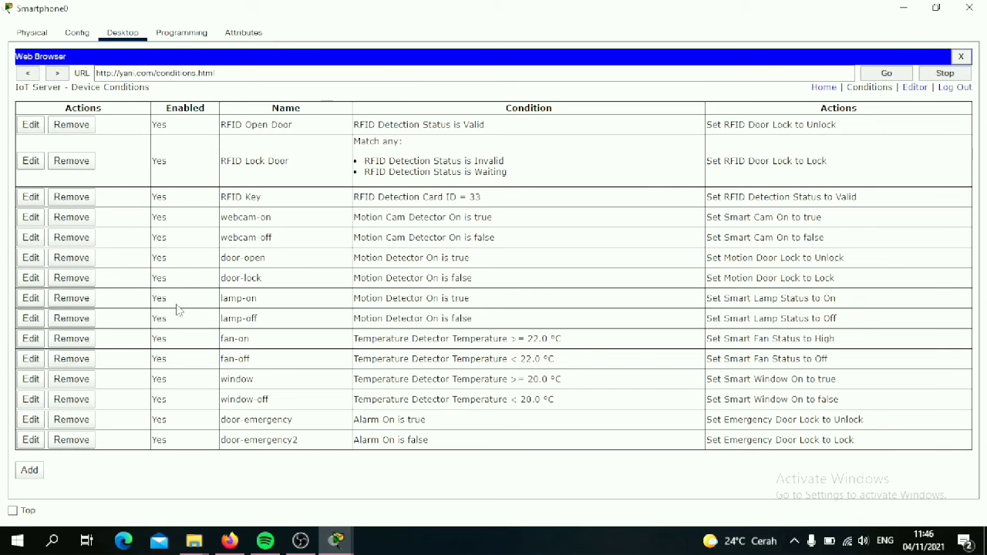
# Review the lamp-on and lamp-off rules for the Smart Lamp, accepting each one without changes.
pyautogui.click(31, 298)
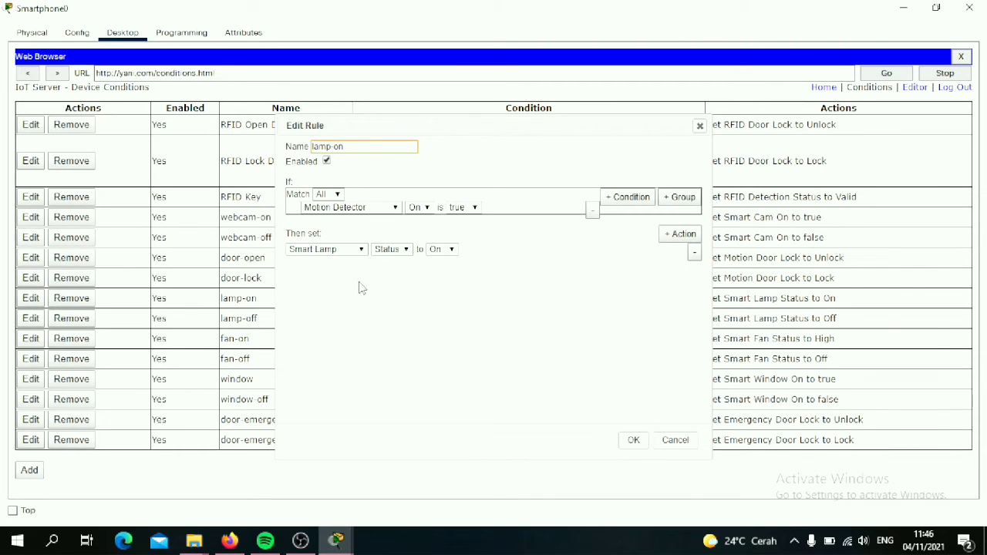
pyautogui.click(632, 439)
pyautogui.click(31, 318)
pyautogui.click(645, 442)
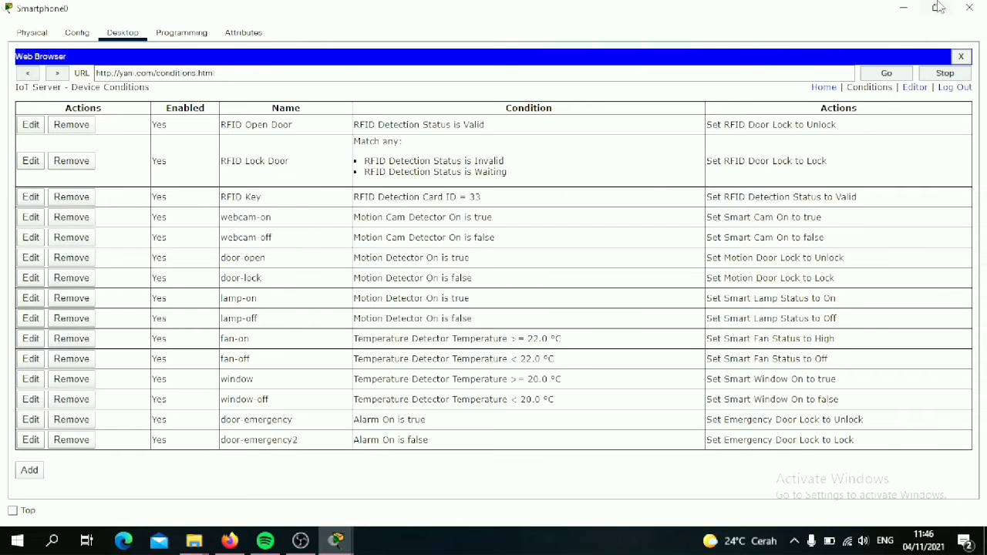
# Minimize the smartphone window, view the Smart Lamp and Motion Detector on the floor plan, and return to Smartphone0's device conditions.
pyautogui.click(904, 8)
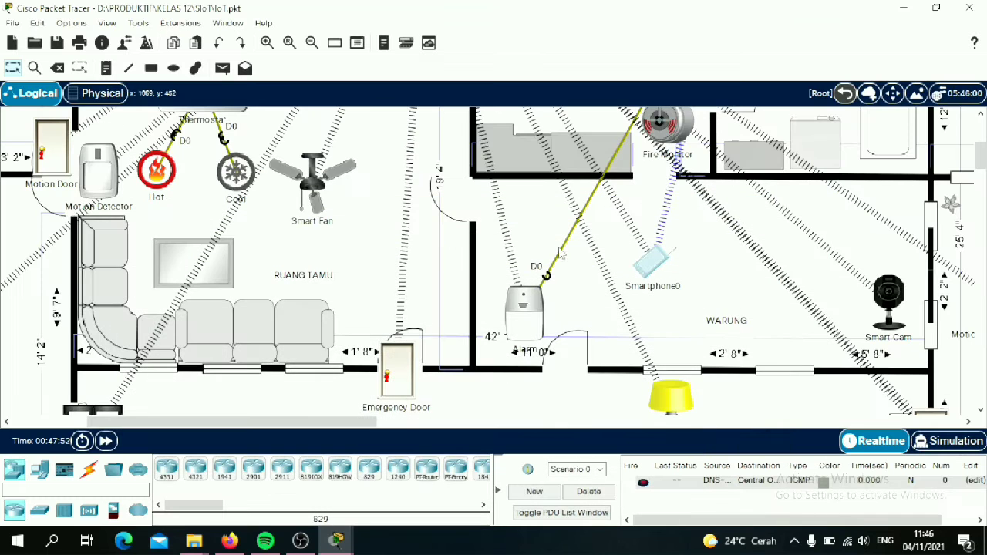
pyautogui.scroll(-1, 551, 263)
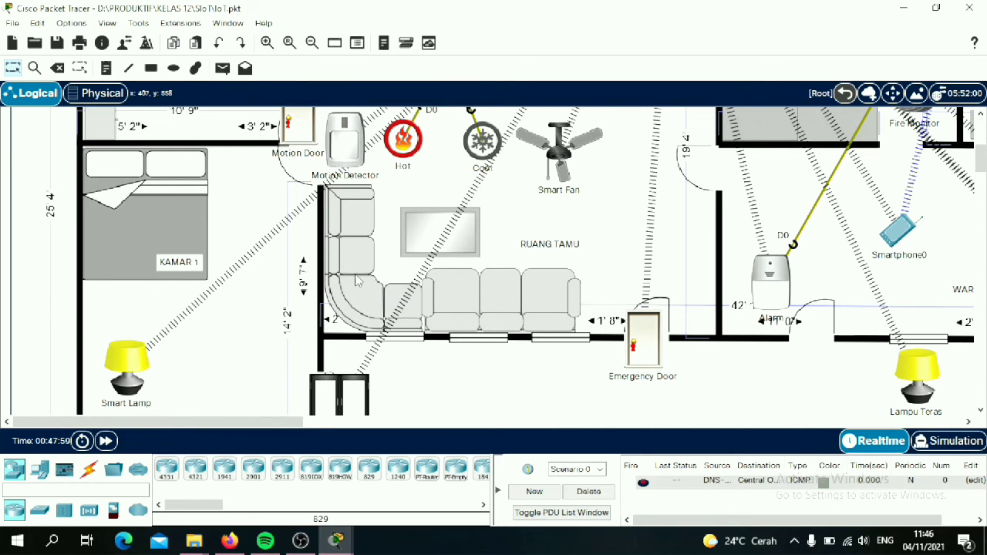
pyautogui.hscroll(5, 357, 282)
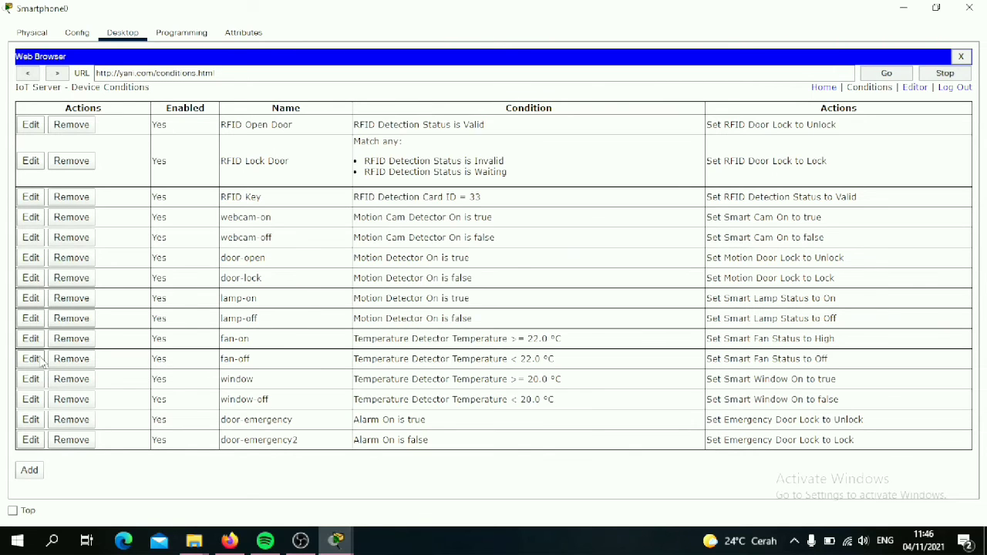
# Review the fan-off rule without changing it, and check the Temperature Detector and Smart Fan on the floor plan.
pyautogui.click(33, 359)
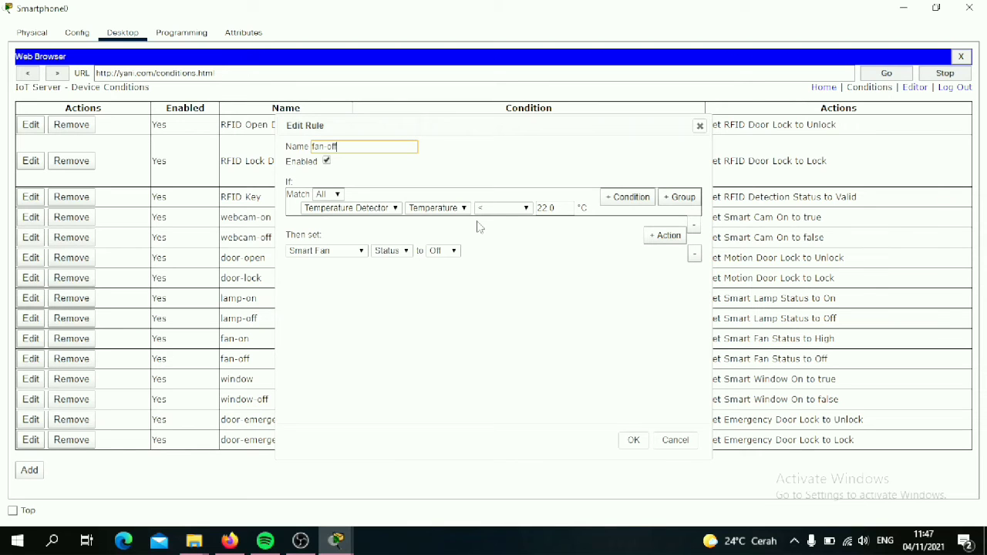
pyautogui.click(629, 440)
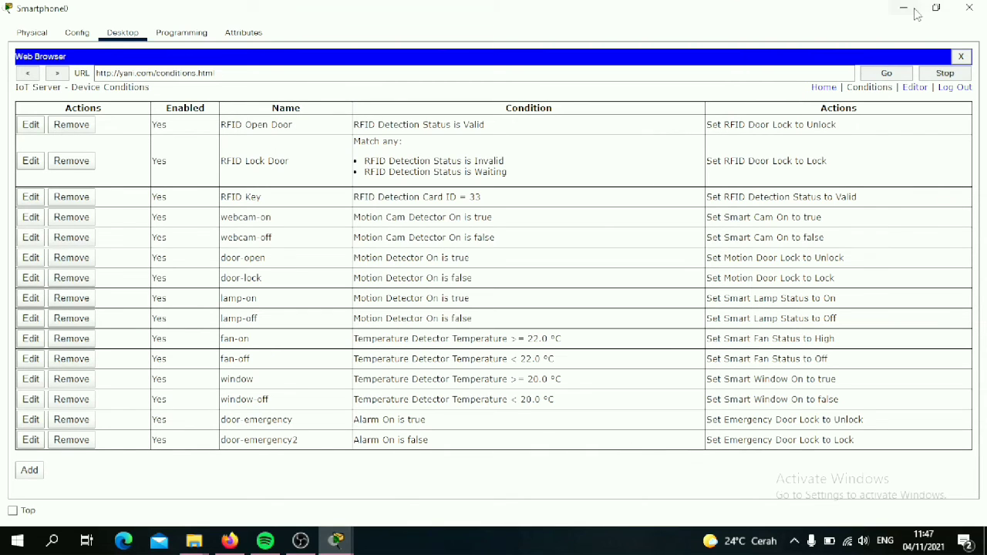
pyautogui.click(913, 9)
pyautogui.scroll(3, 522, 132)
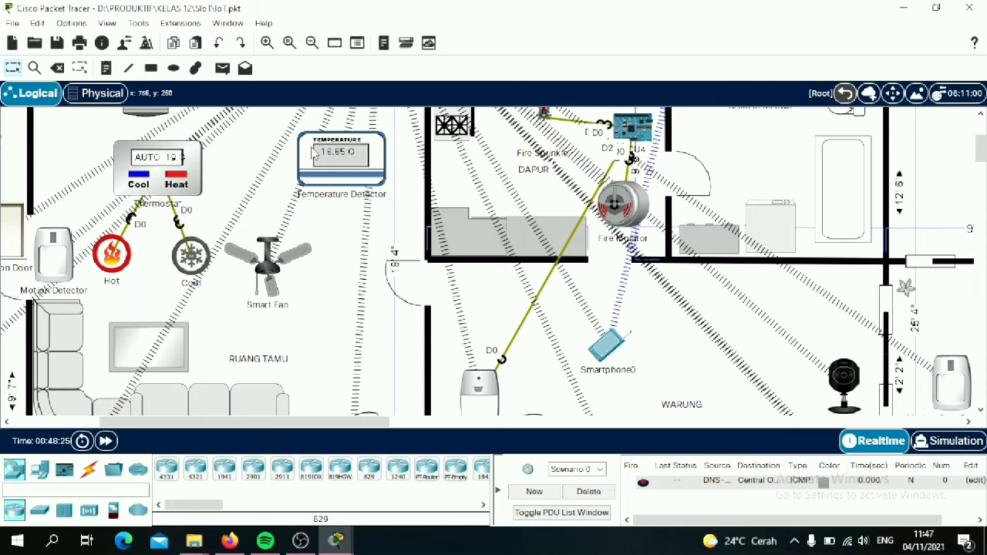
pyautogui.moveTo(313, 154)
# Reopen Smartphone0's device conditions, restore the window to its smaller size, and return to the floor plan.
pyautogui.click(611, 341)
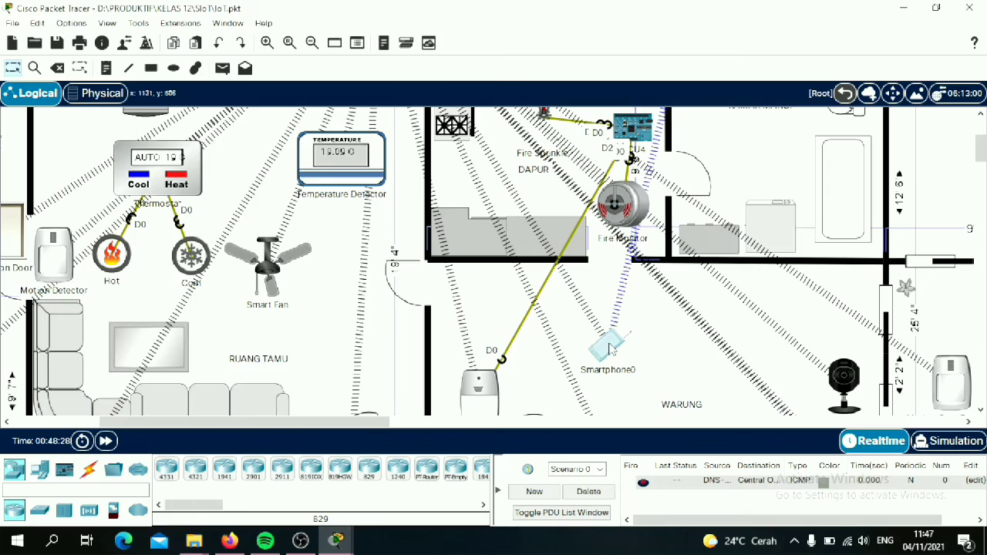
pyautogui.moveTo(370, 17); pyautogui.dragTo(878, 6)
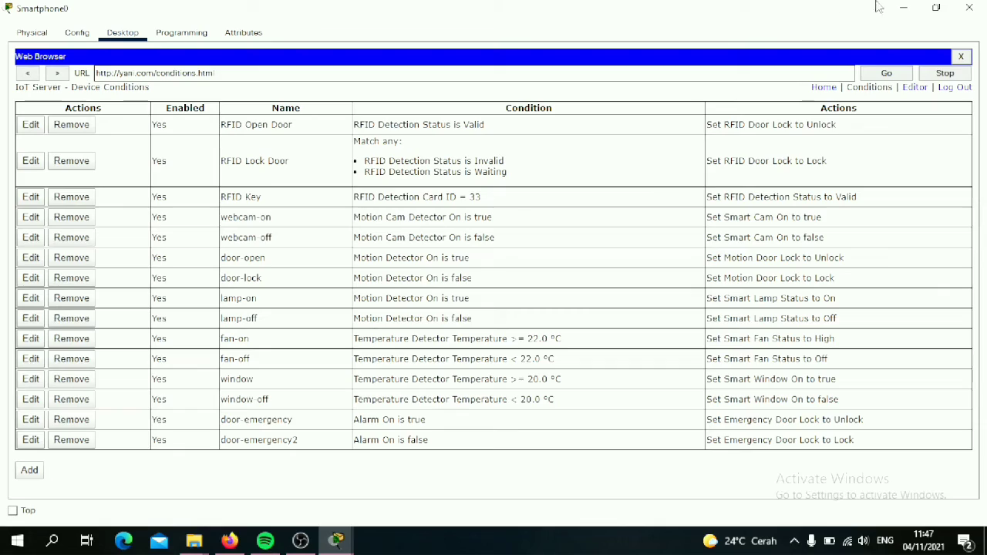
pyautogui.click(935, 11)
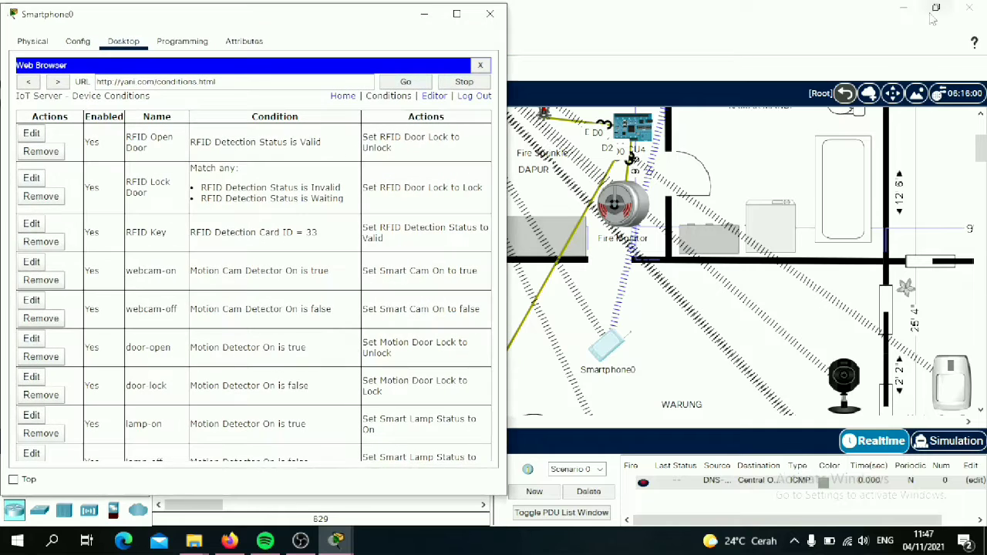
pyautogui.click(423, 14)
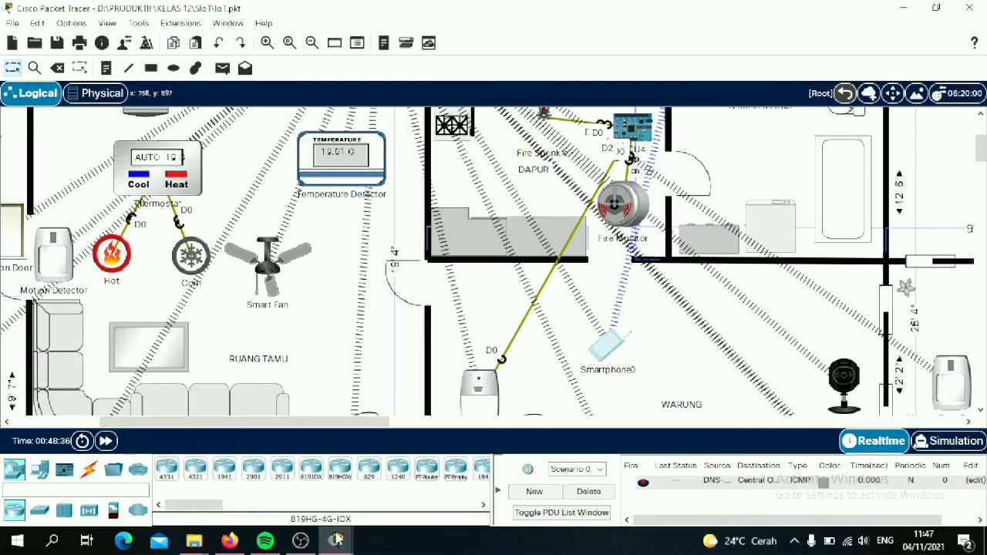
# Reopen Smartphone0's device conditions maximized and set the fan-on rule's temperature threshold to 18.0 °C.
pyautogui.moveTo(337, 540)
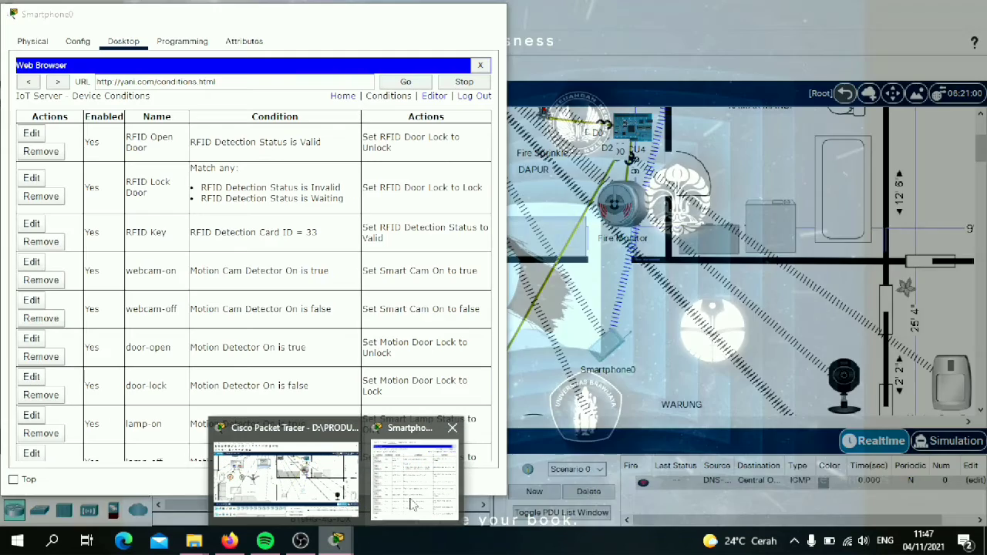
pyautogui.click(412, 503)
pyautogui.click(461, 14)
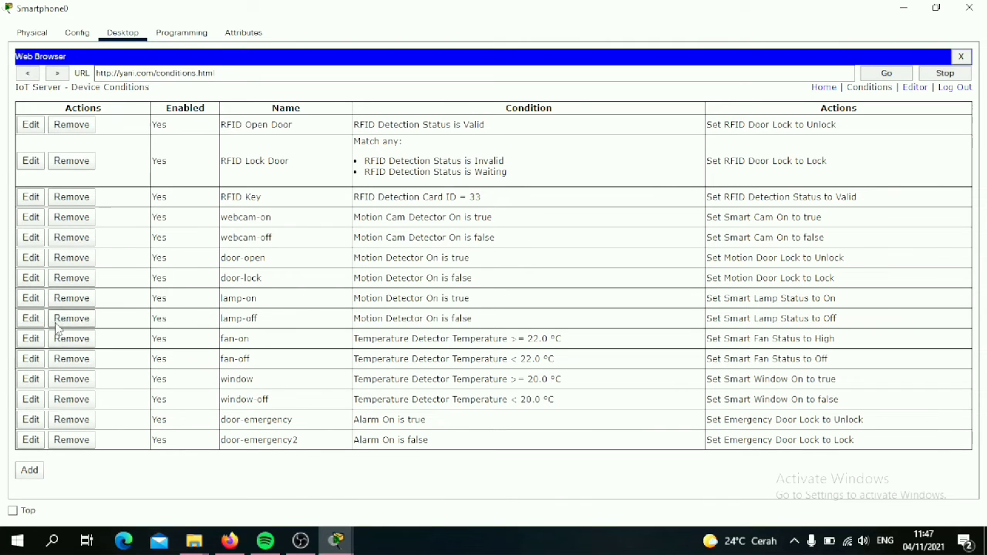
pyautogui.click(36, 341)
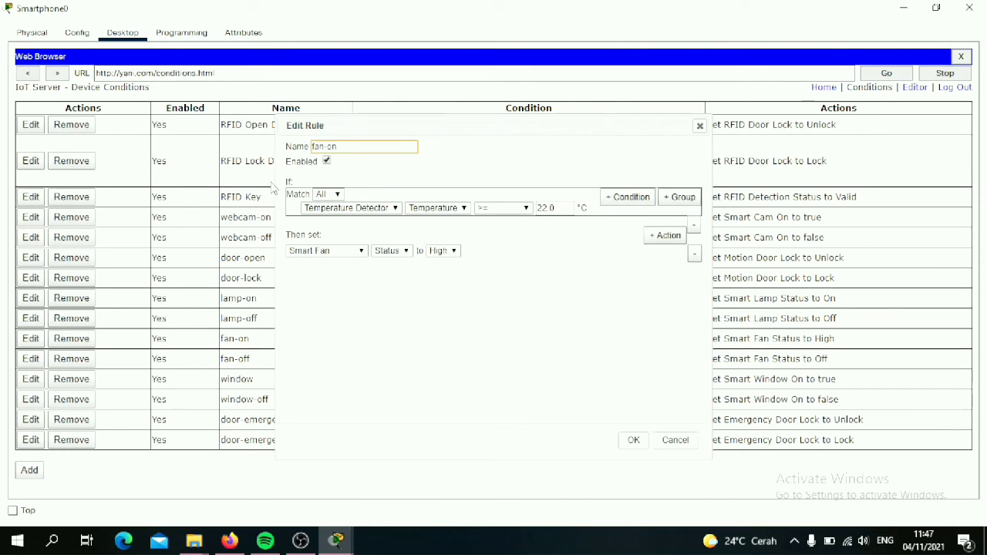
pyautogui.click(544, 210)
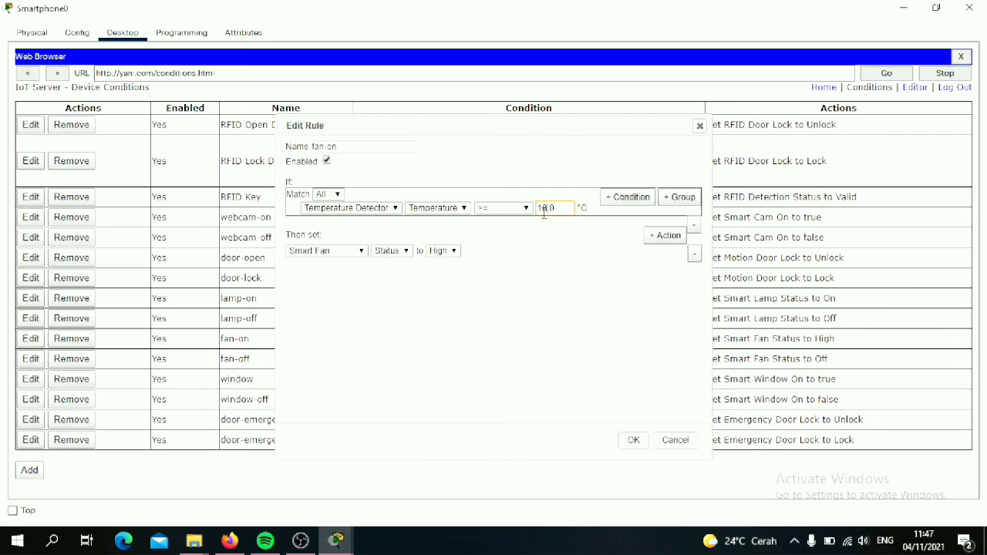
pyautogui.write('18.0')
pyautogui.click(633, 440)
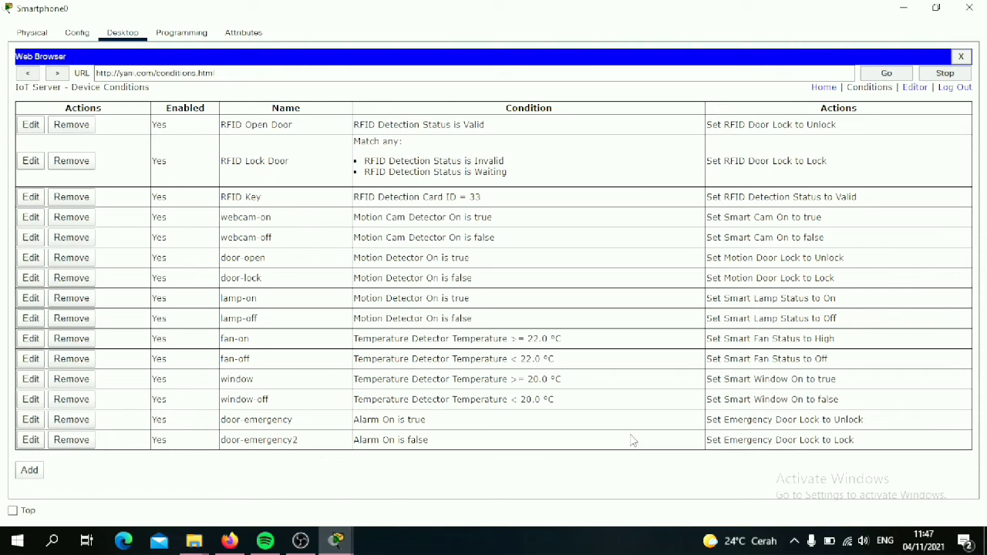
# Set the fan-off rule's temperature threshold to 18.0 °C and save the rule.
pyautogui.click(31, 362)
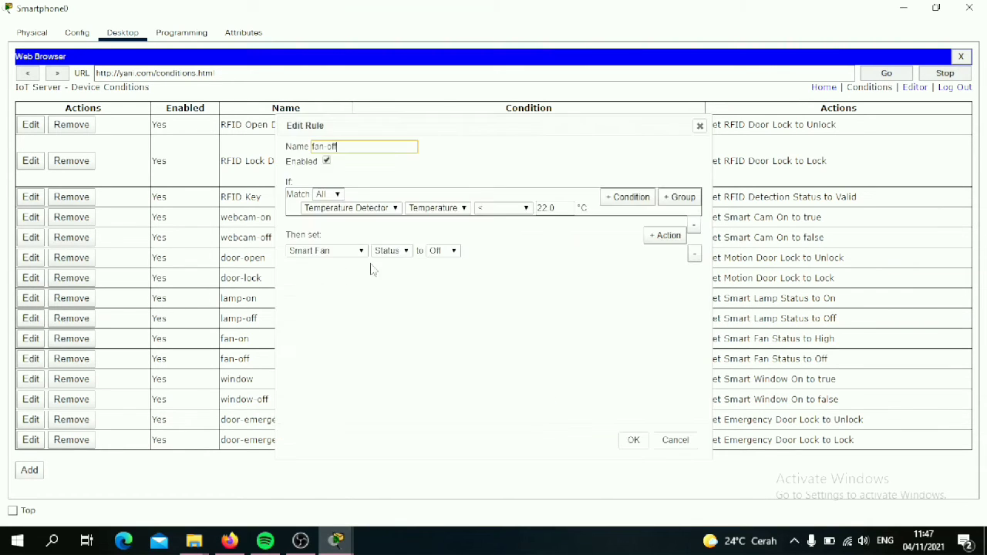
pyautogui.click(545, 208)
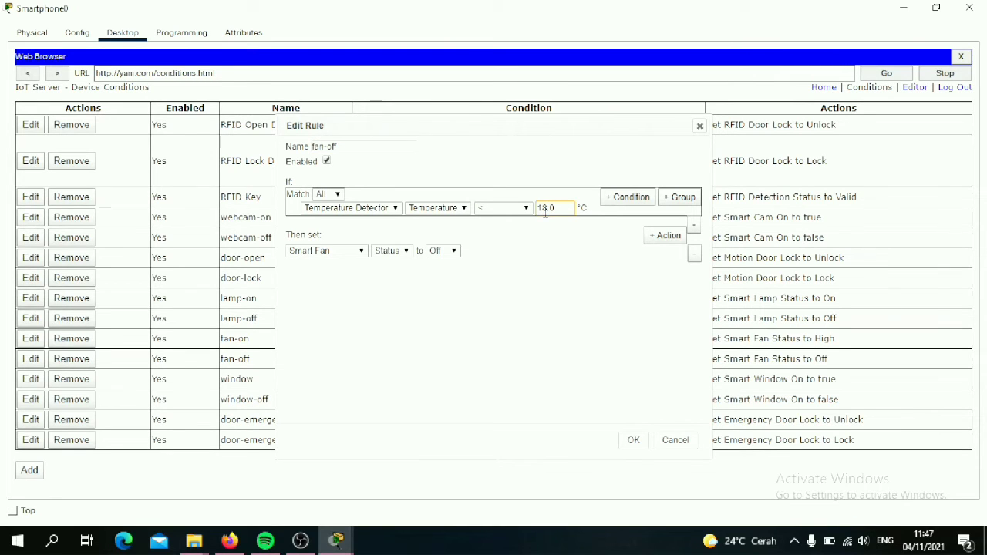
pyautogui.click(634, 440)
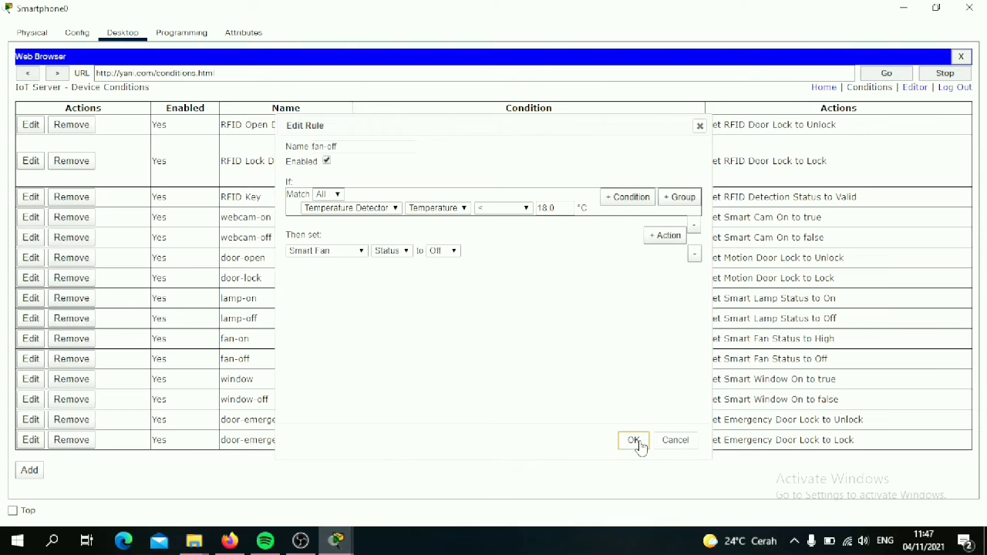
# Check the Smart Fan on the floor plan and its status in Smartphone0's IoT device list.
pyautogui.click(903, 11)
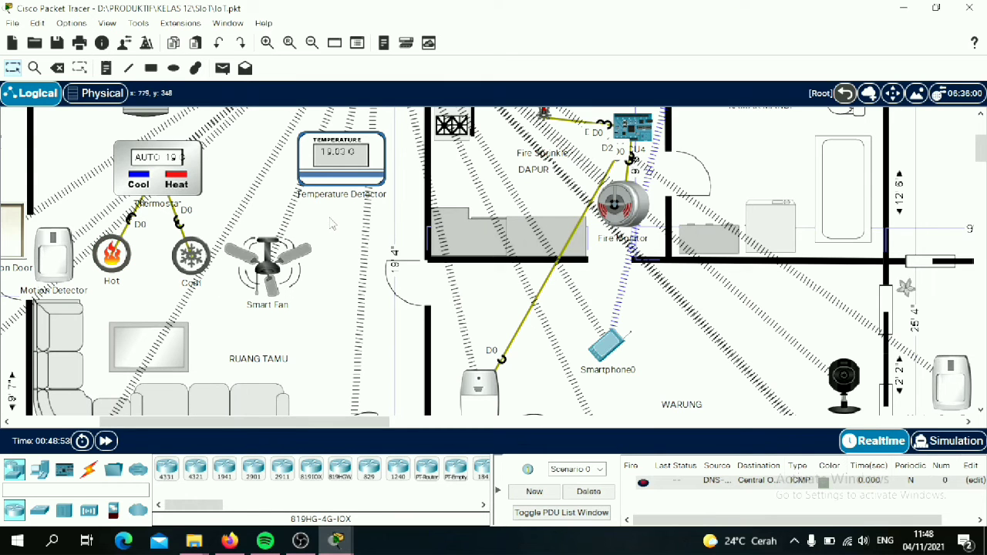
pyautogui.click(602, 351)
pyautogui.moveTo(357, 8); pyautogui.dragTo(807, 47)
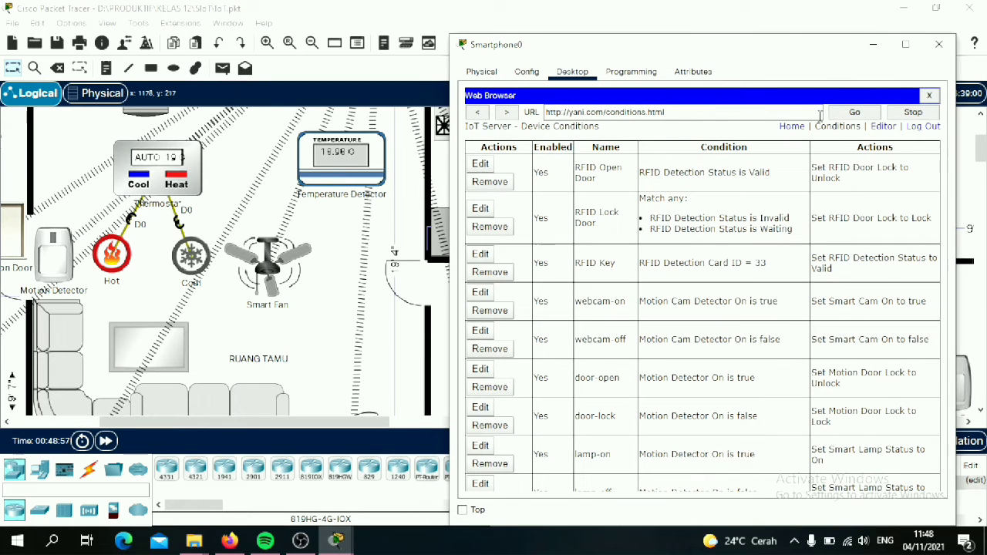
pyautogui.click(792, 127)
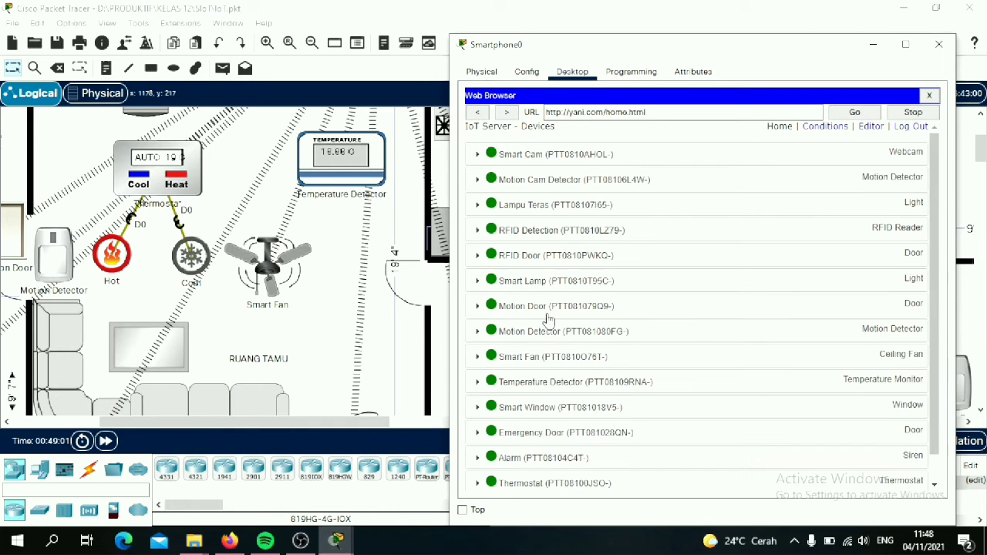
pyautogui.click(534, 367)
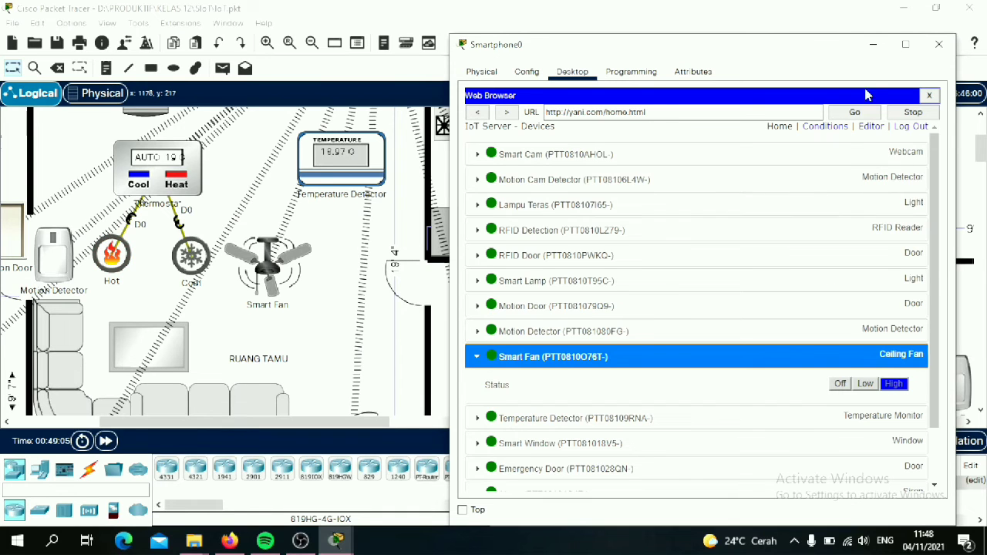
pyautogui.click(877, 44)
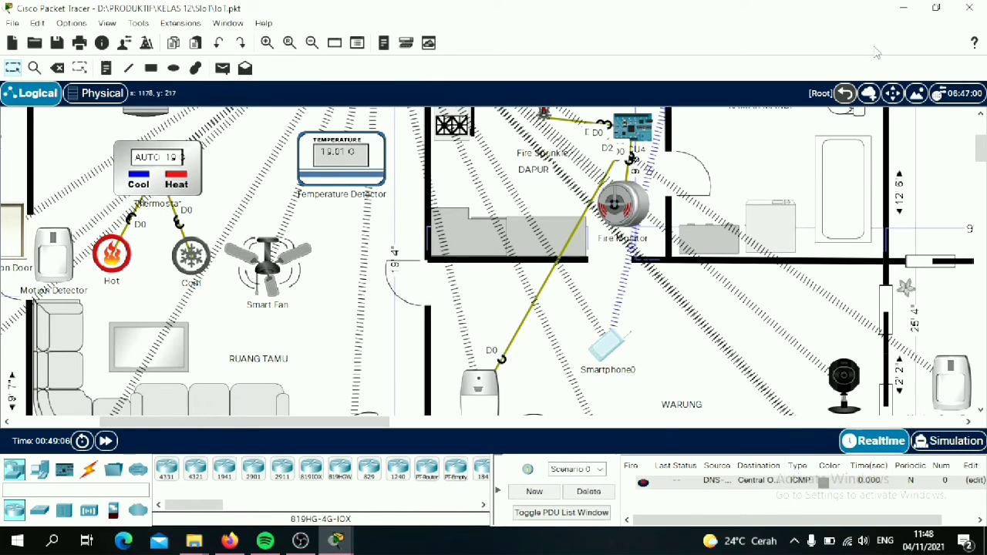
# Reopen Smartphone0's device conditions maximized and review the window and window-off rules, accepting each without changes.
pyautogui.click(625, 337)
pyautogui.click(826, 127)
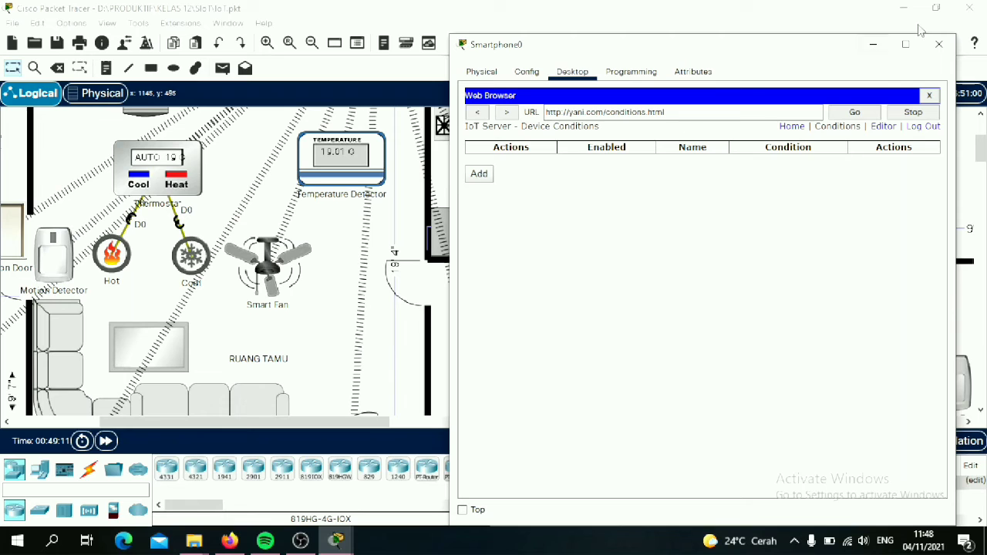
pyautogui.click(908, 43)
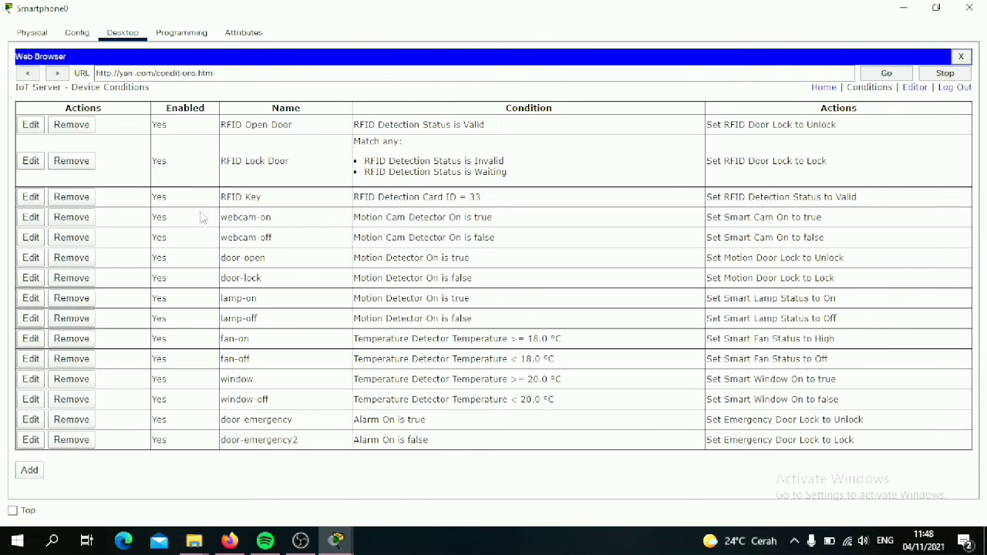
pyautogui.click(34, 381)
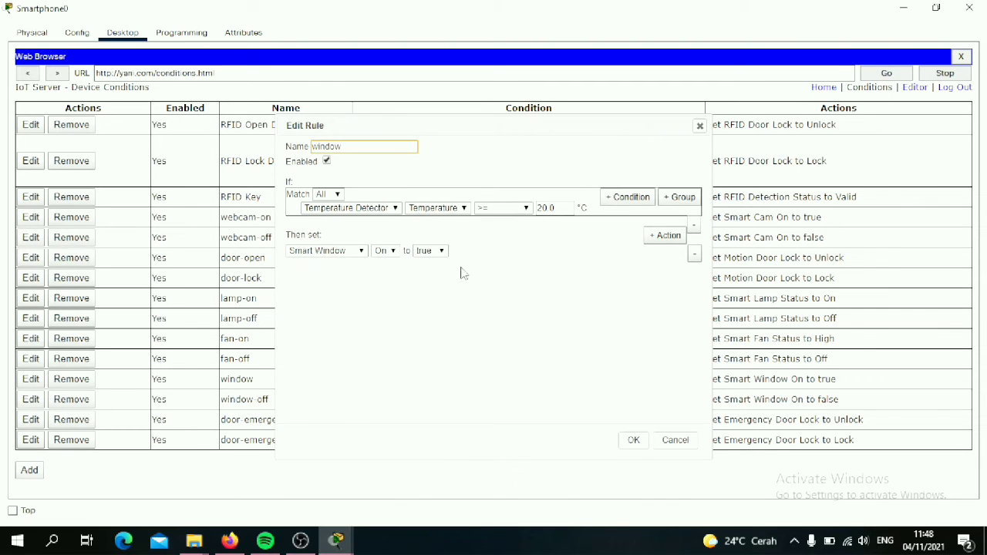
pyautogui.click(633, 439)
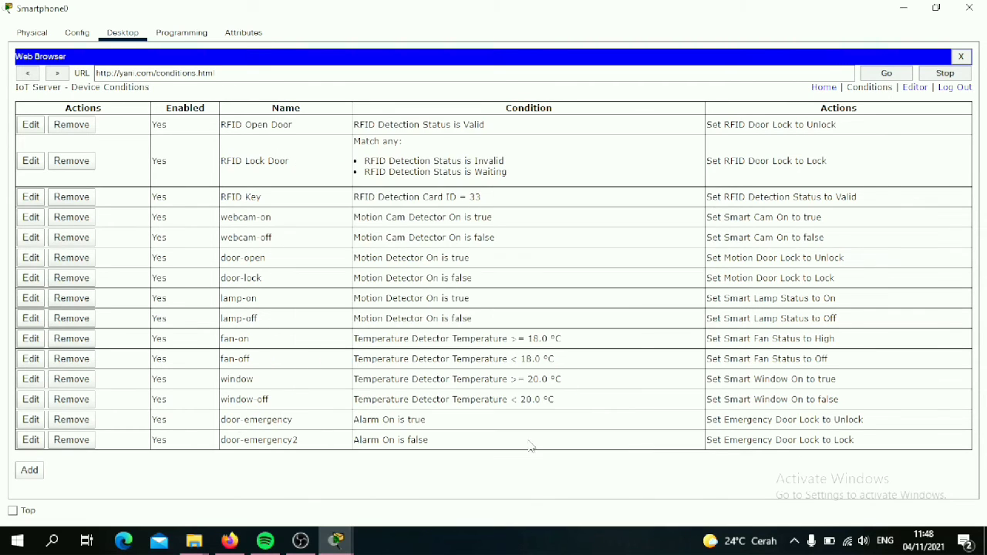
pyautogui.click(30, 400)
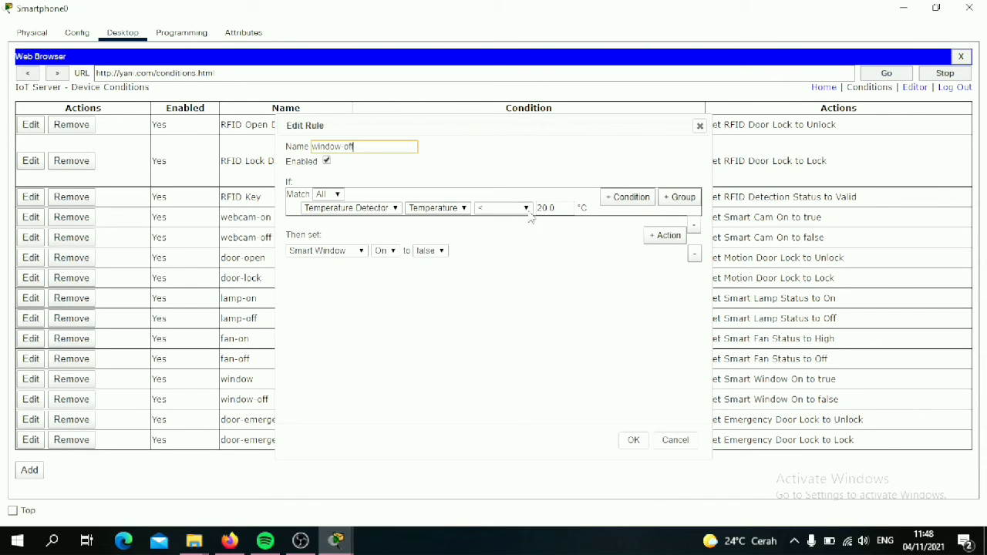
pyautogui.click(631, 440)
# Minimize the smartphone window and compare the Smart Window with the Temperature Detector reading on the floor plan.
pyautogui.click(905, 9)
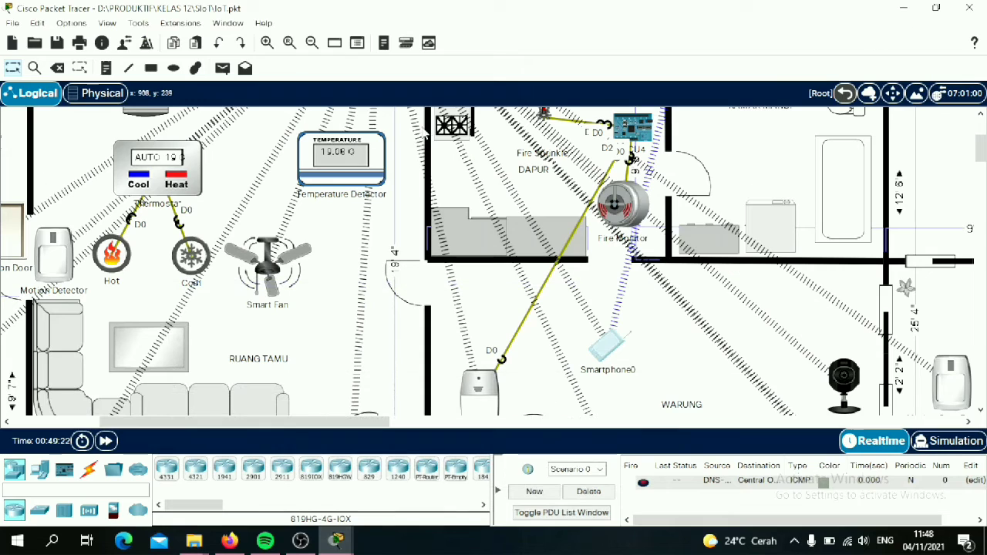
pyautogui.hscroll(-1, 334, 245)
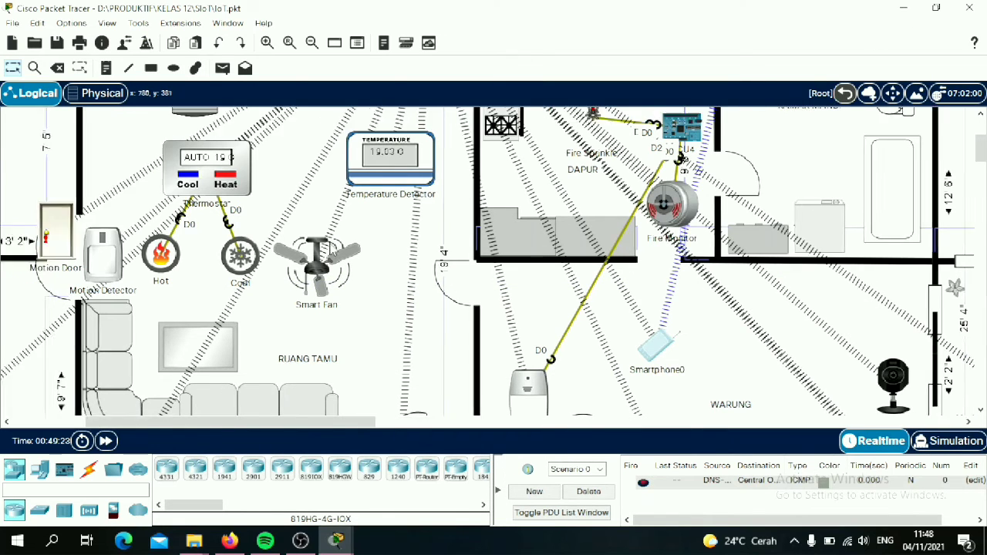
pyautogui.hscroll(-5, 332, 250)
pyautogui.scroll(-5, 332, 251)
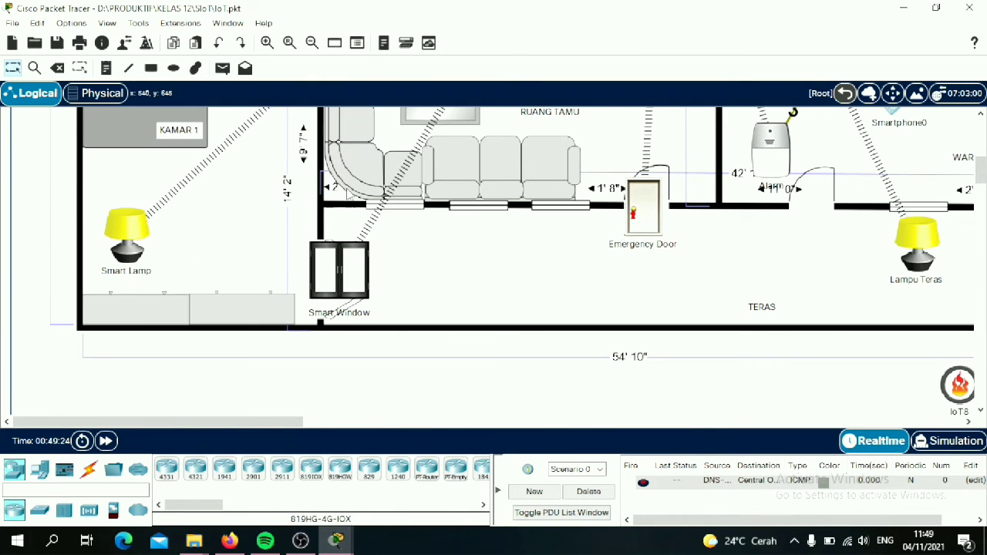
pyautogui.hscroll(2, 416, 278)
pyautogui.scroll(6, 416, 278)
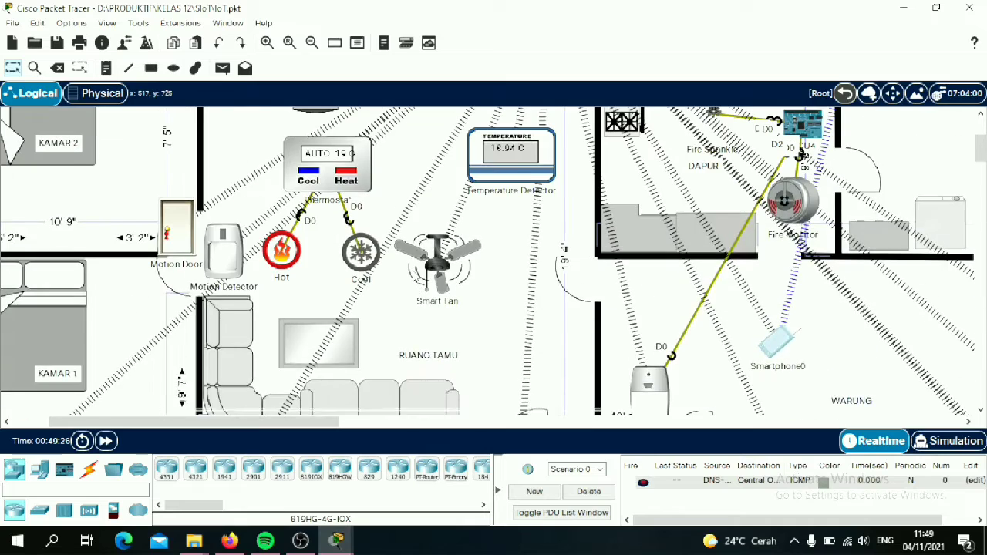
# Reopen Smartphone0's device conditions maximized, lower the temperature threshold in the window rule, and save the rule.
pyautogui.click(770, 384)
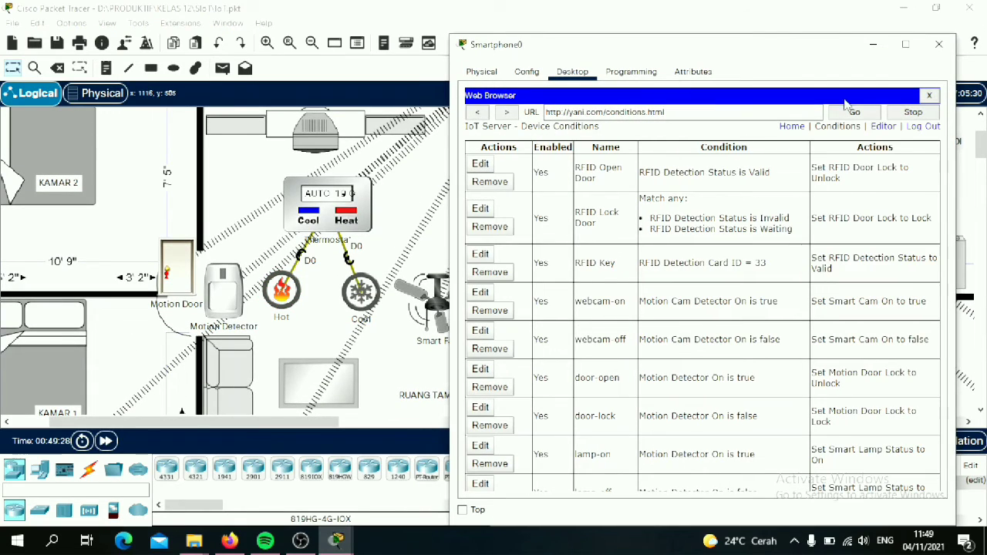
pyautogui.click(906, 44)
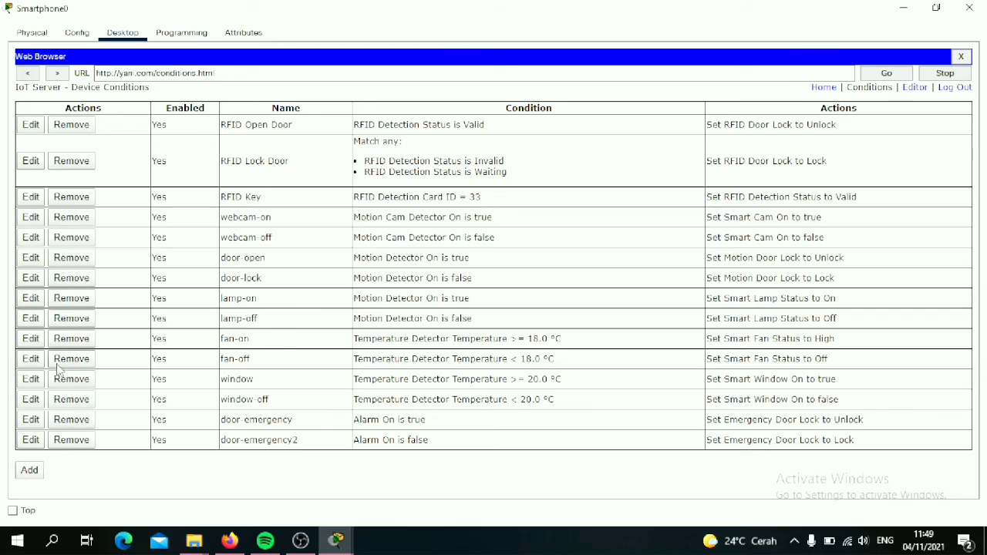
pyautogui.click(31, 380)
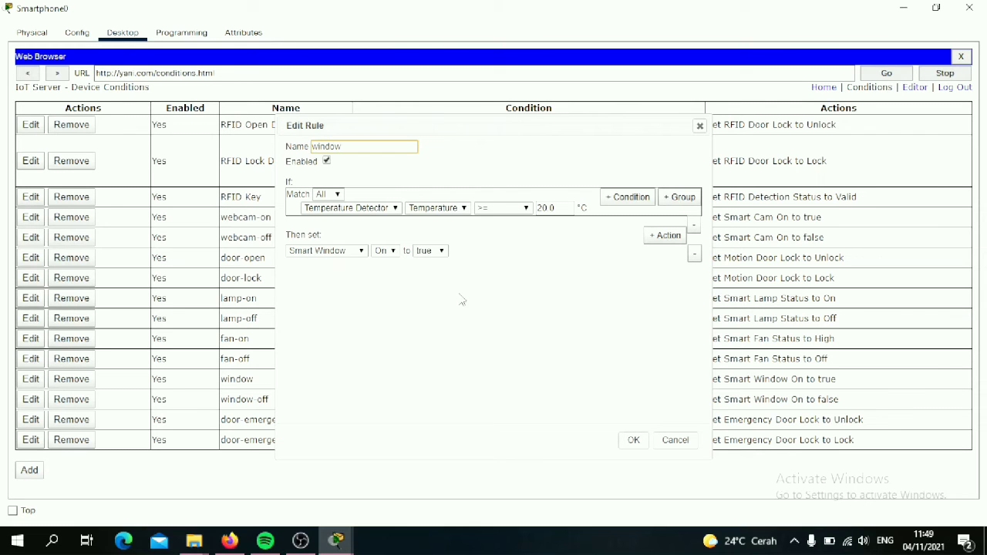
pyautogui.click(545, 207)
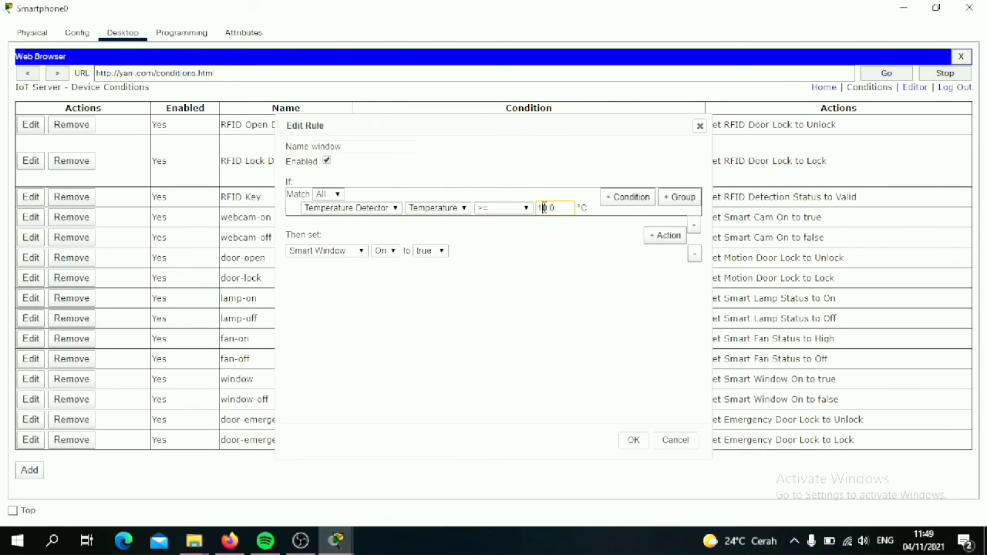
pyautogui.click(632, 445)
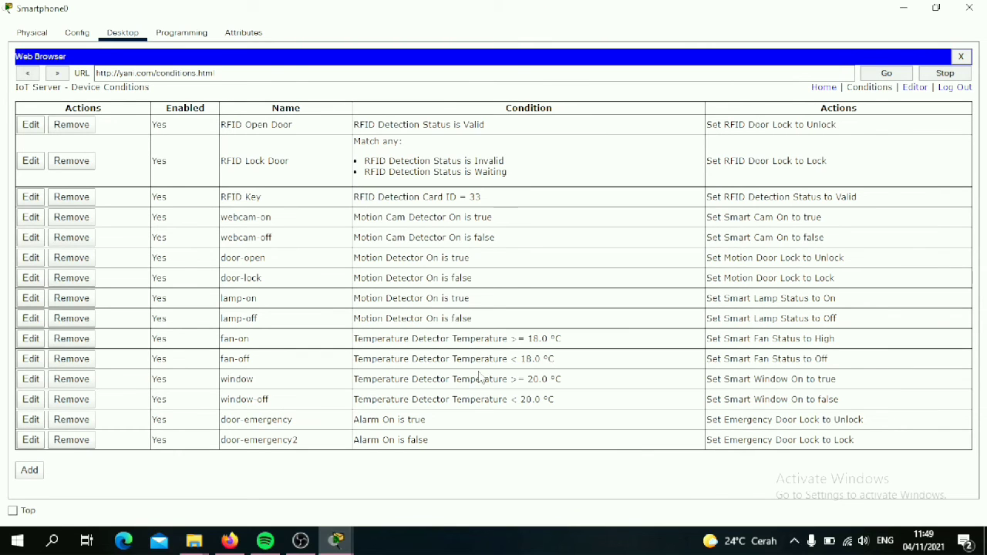
# Set the window-off rule's condition to a Temperature Detector reading below 18.0 °C and save the rule.
pyautogui.click(31, 399)
pyautogui.click(545, 210)
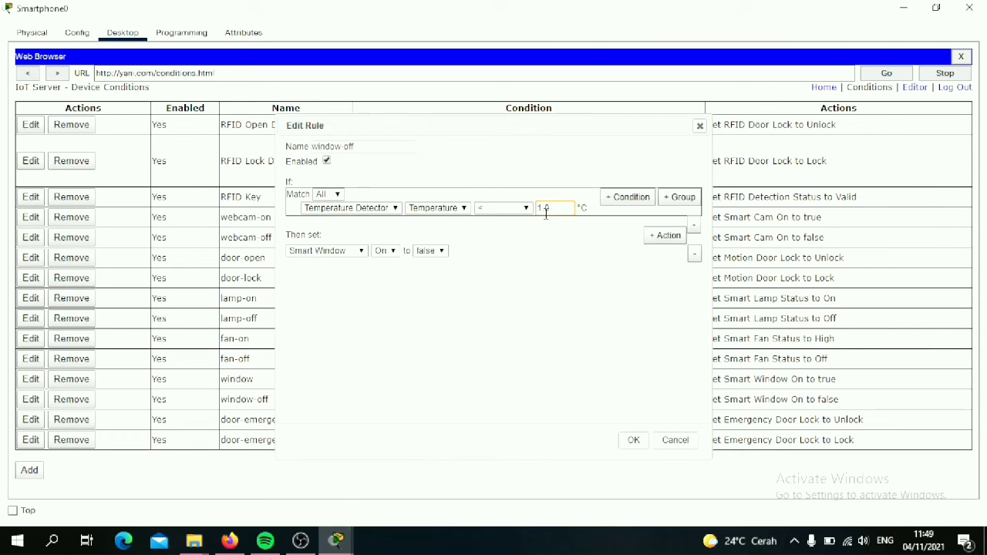
pyautogui.click(634, 442)
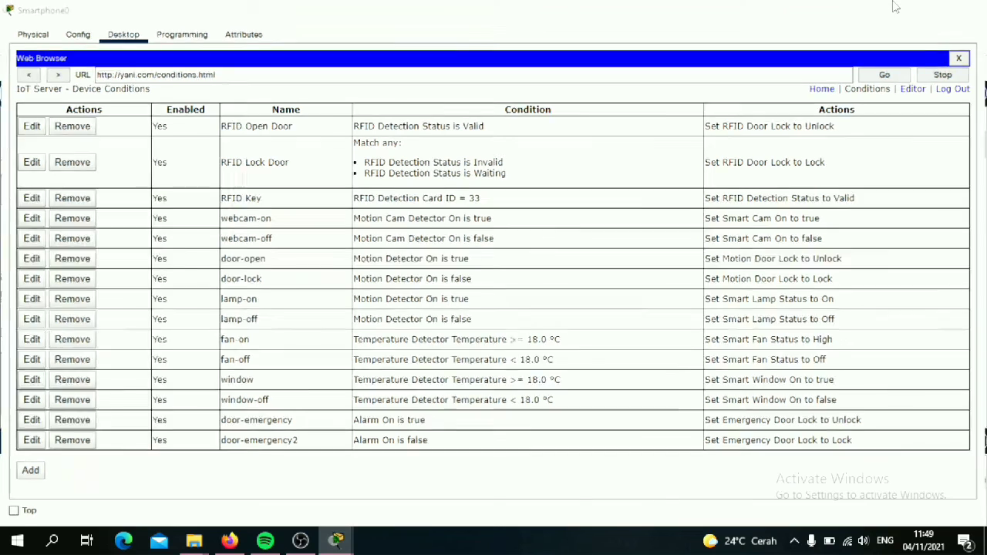
# Minimize the smartphone window and compare the Smart Window with the thermostat and Temperature Detector on the floor plan.
pyautogui.click(901, 8)
pyautogui.scroll(3, 646, 289)
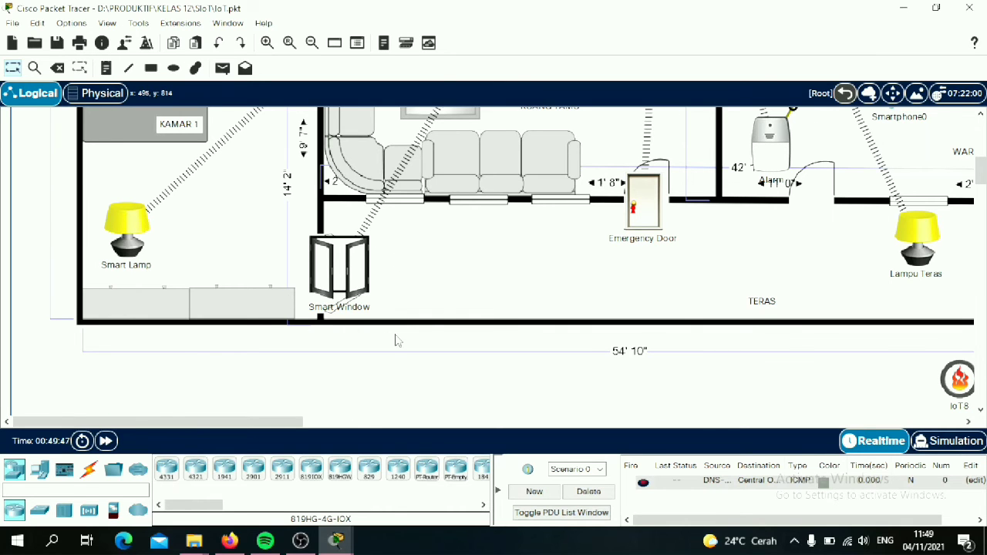
pyautogui.scroll(5, 395, 338)
pyautogui.scroll(-5, 395, 338)
pyautogui.scroll(1, 382, 339)
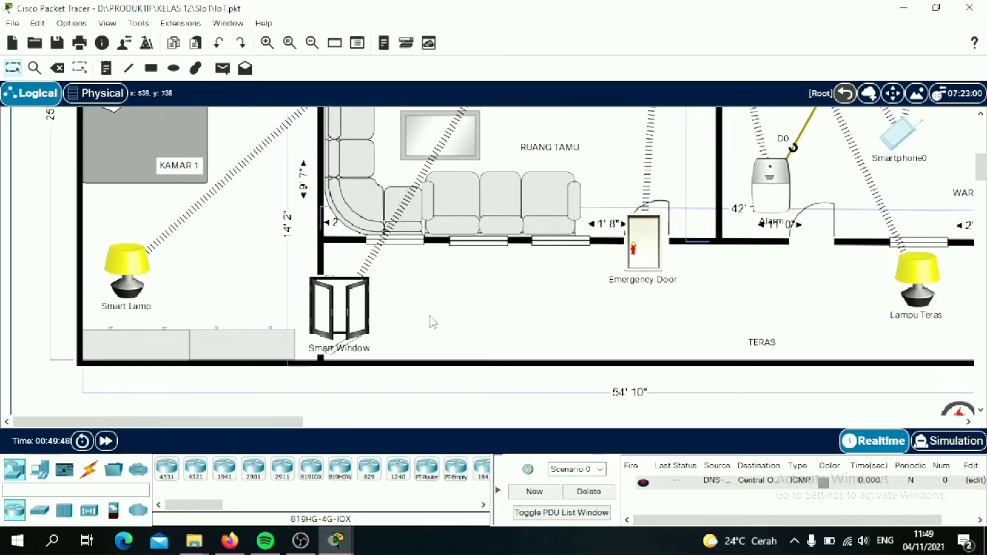
pyautogui.scroll(5, 431, 321)
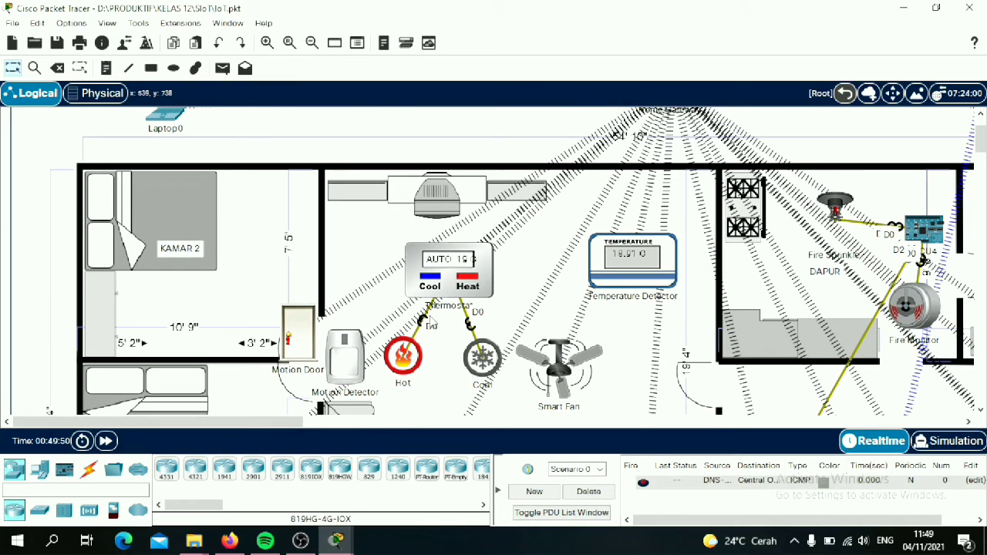
pyautogui.hscroll(6, 544, 332)
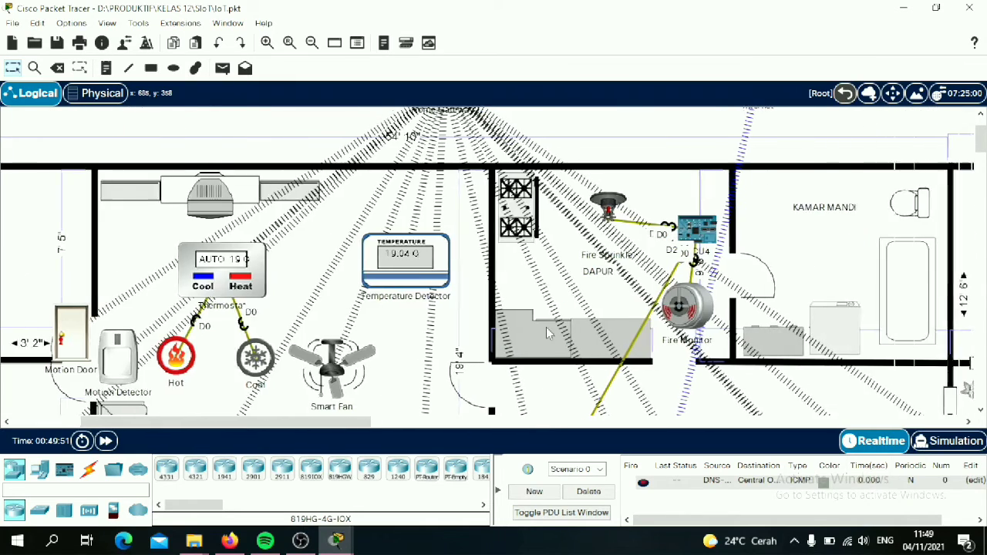
pyautogui.scroll(-4, 547, 333)
# Reopen Smartphone0 maximized, go from the device conditions to the device list, and expand the Thermostat entry.
pyautogui.click(662, 303)
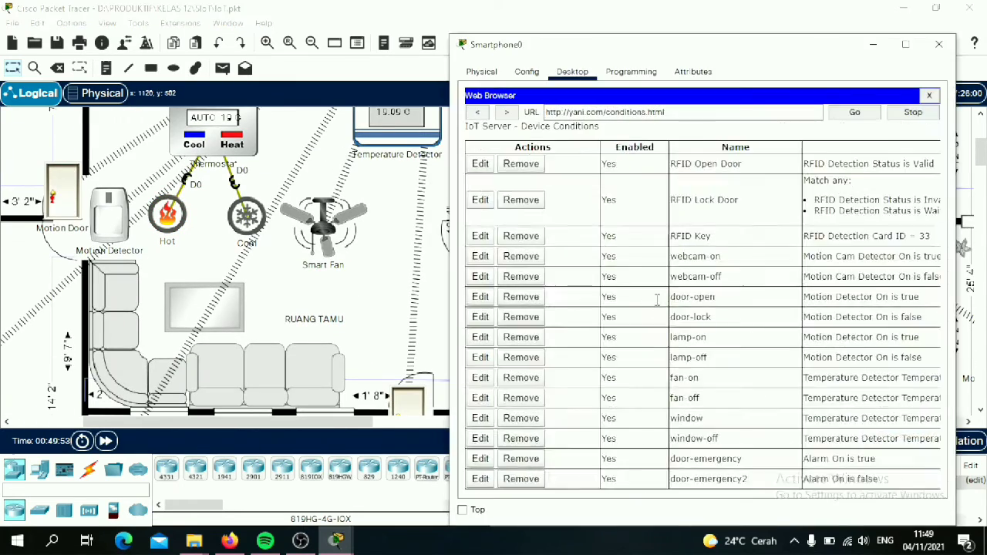
pyautogui.click(905, 44)
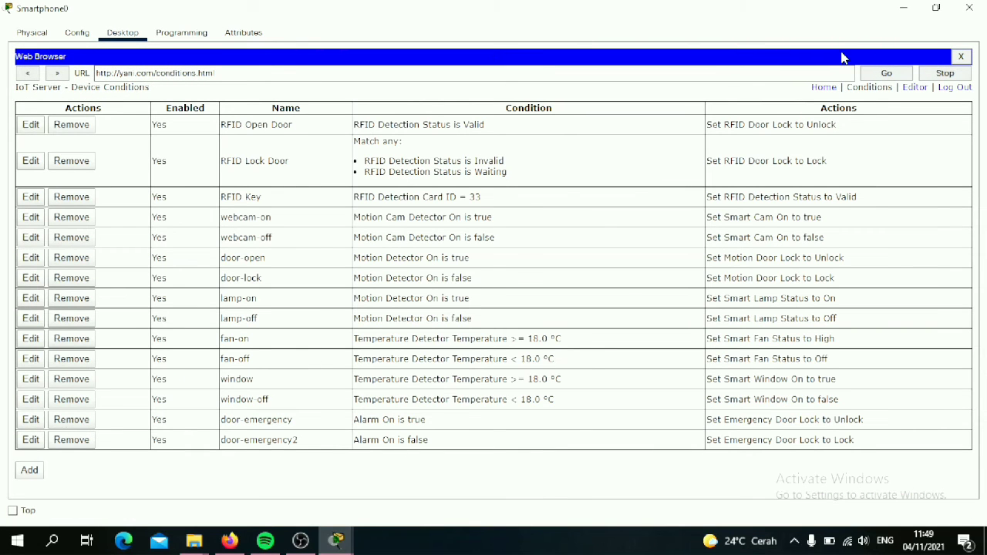
pyautogui.click(824, 87)
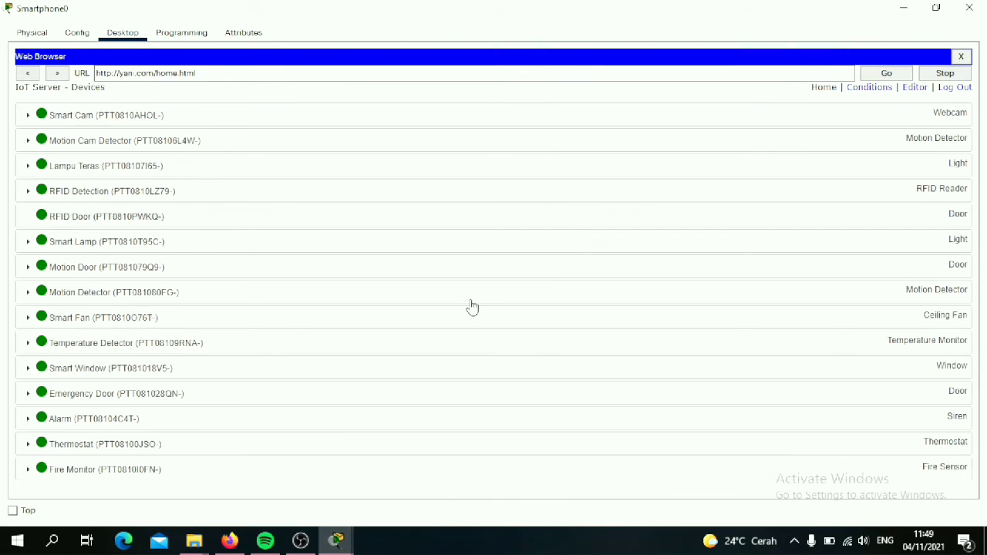
pyautogui.click(392, 446)
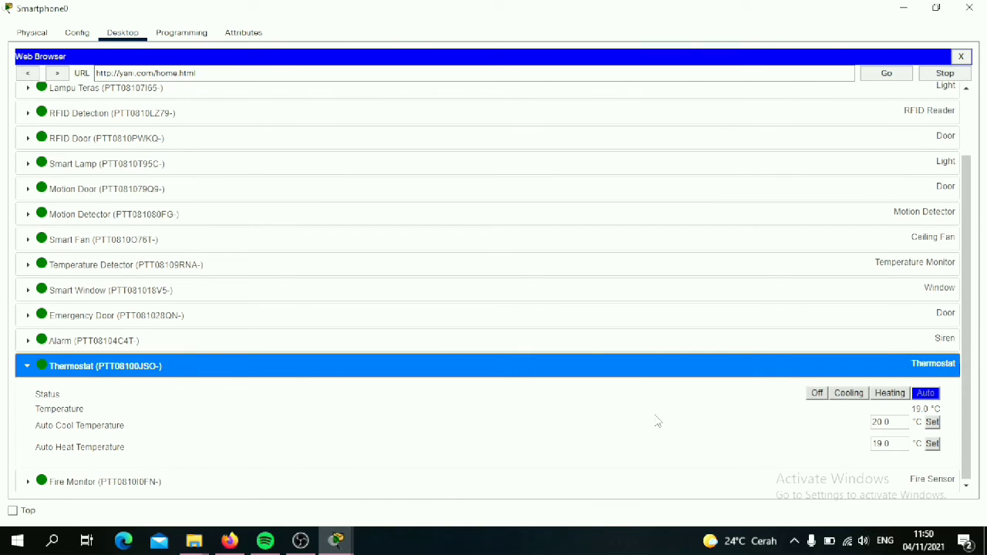
# Try to change the Thermostat's auto cool temperature to 25.0 °C and edit its auto heat temperature.
pyautogui.click(882, 422)
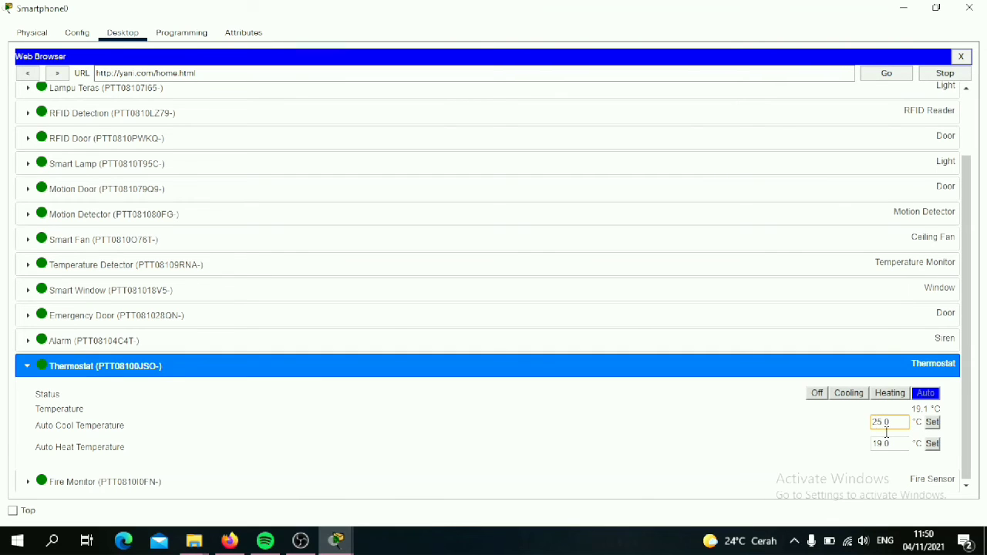
pyautogui.click(883, 445)
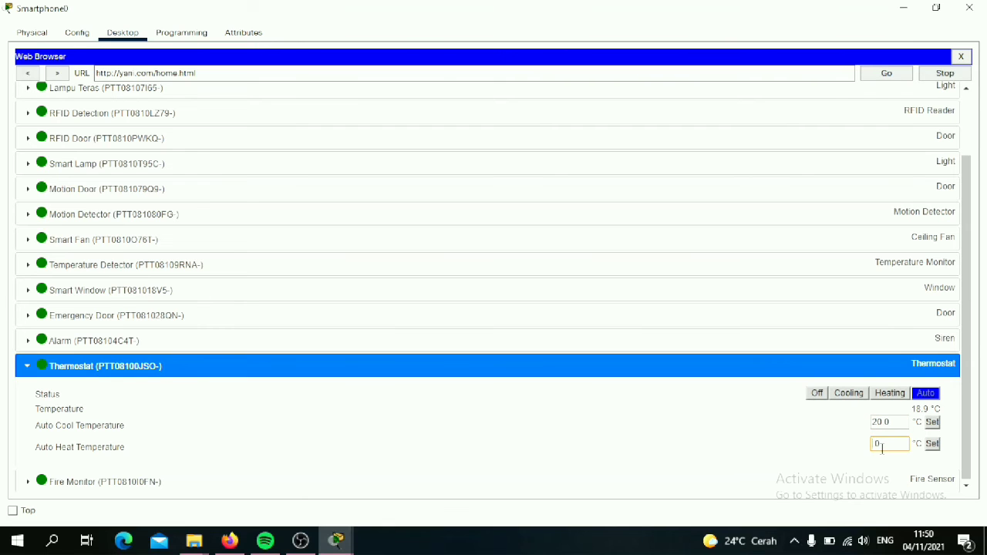
pyautogui.click(785, 445)
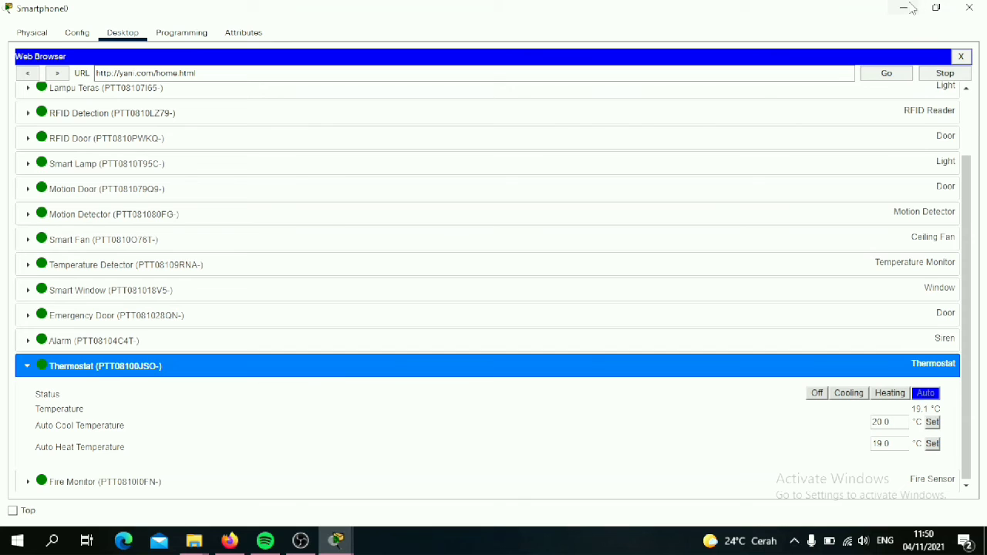
# Minimize the smartphone window and examine the thermostat, its heating and cooling units, and the Temperature Detector on the floor plan.
pyautogui.click(903, 7)
pyautogui.scroll(2, 598, 233)
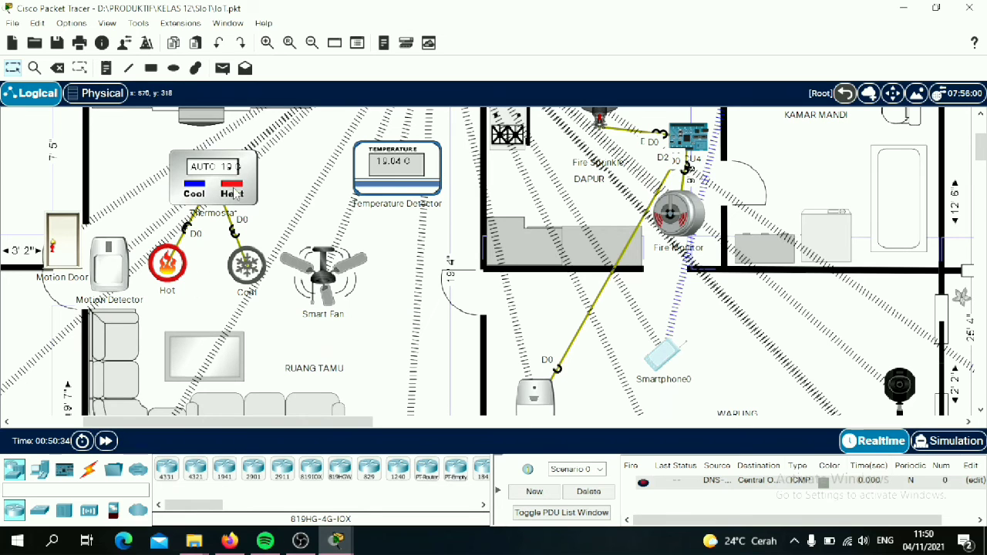
pyautogui.scroll(-5, 260, 254)
pyautogui.scroll(4, 260, 254)
pyautogui.scroll(1, 261, 255)
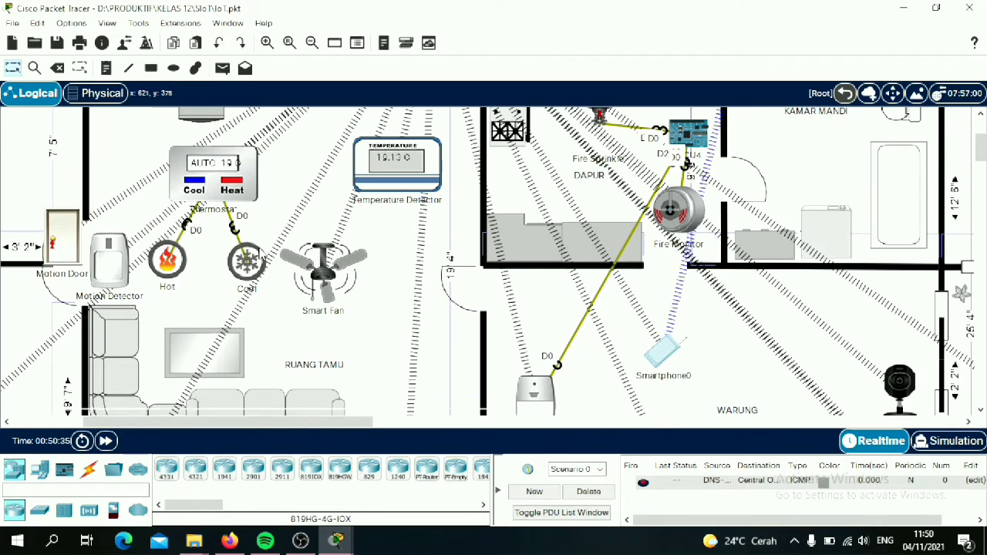
pyautogui.scroll(1, 260, 254)
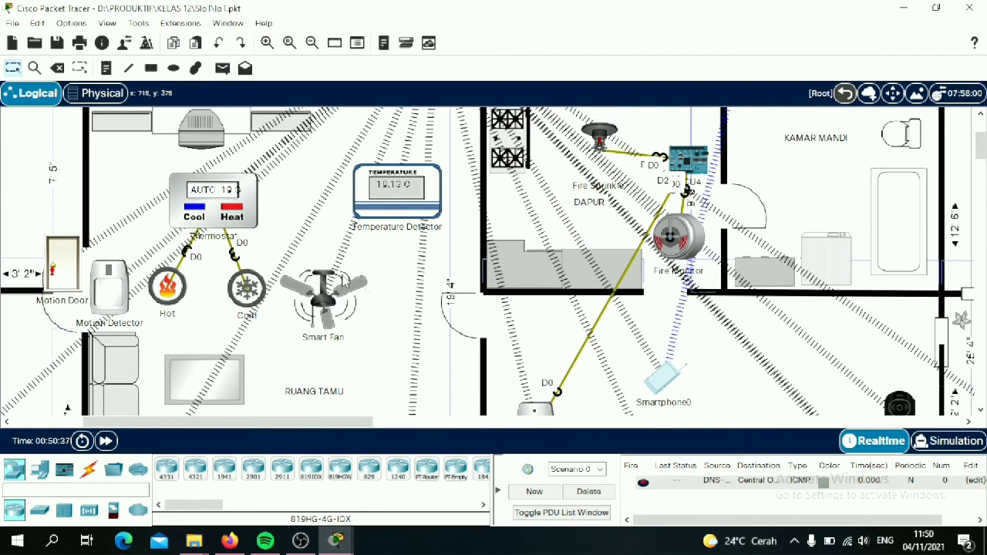
pyautogui.scroll(-2, 260, 254)
pyautogui.scroll(3, 260, 255)
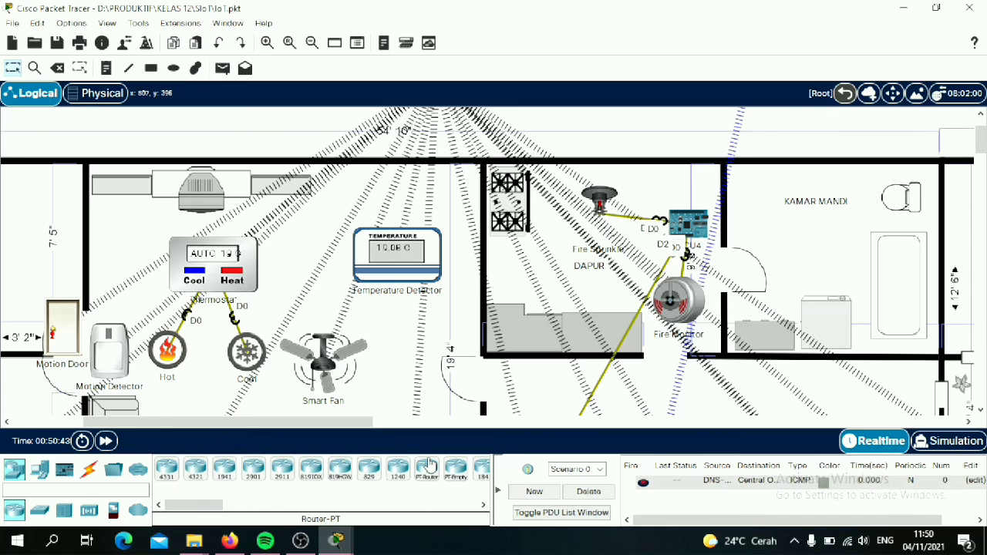
pyautogui.scroll(-1, 493, 324)
pyautogui.scroll(-1, 635, 281)
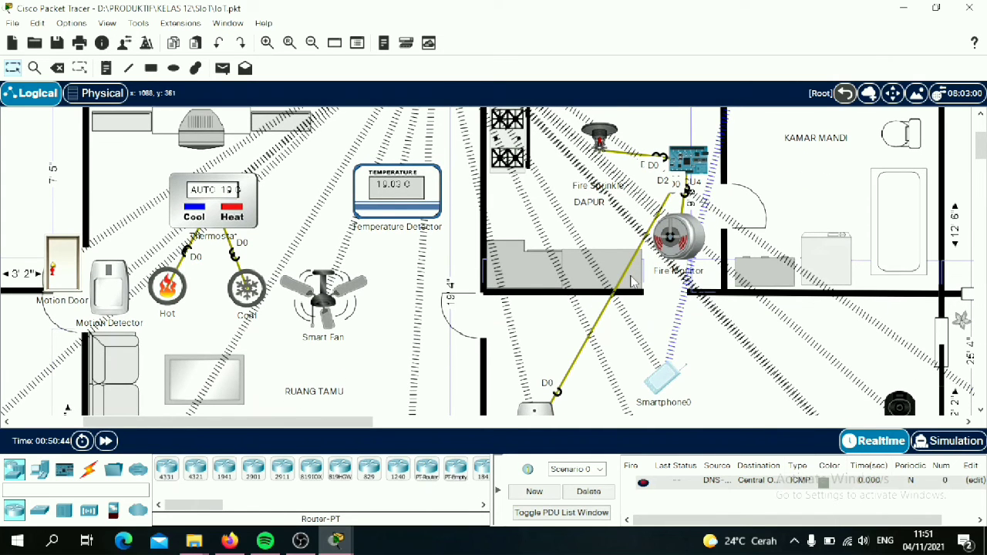
# From Smartphone0's device list, set the Thermostat's auto cool temperature to 25.0 °C and auto heat temperature to 20.0 °C.
pyautogui.click(666, 374)
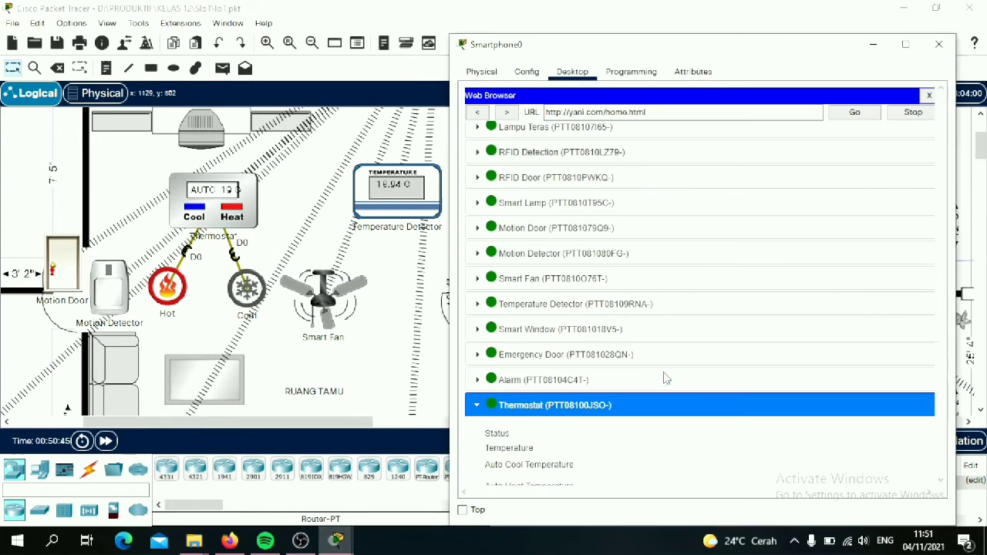
pyautogui.scroll(-1, 683, 378)
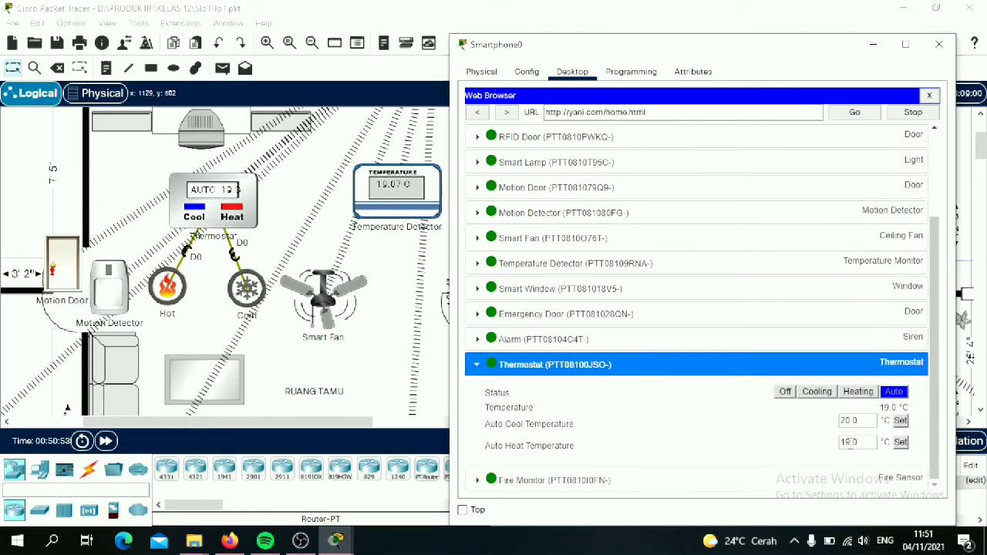
pyautogui.click(849, 421)
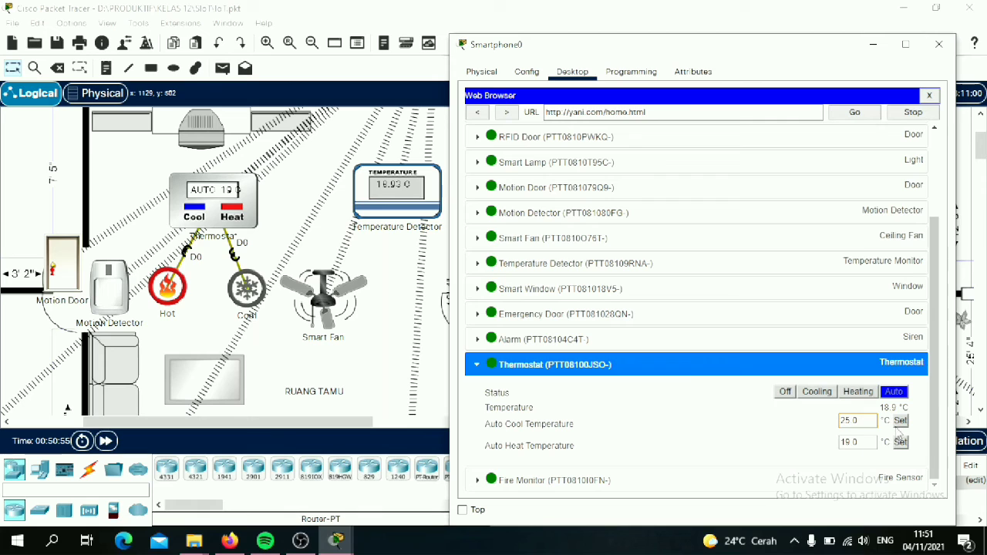
pyautogui.click(899, 422)
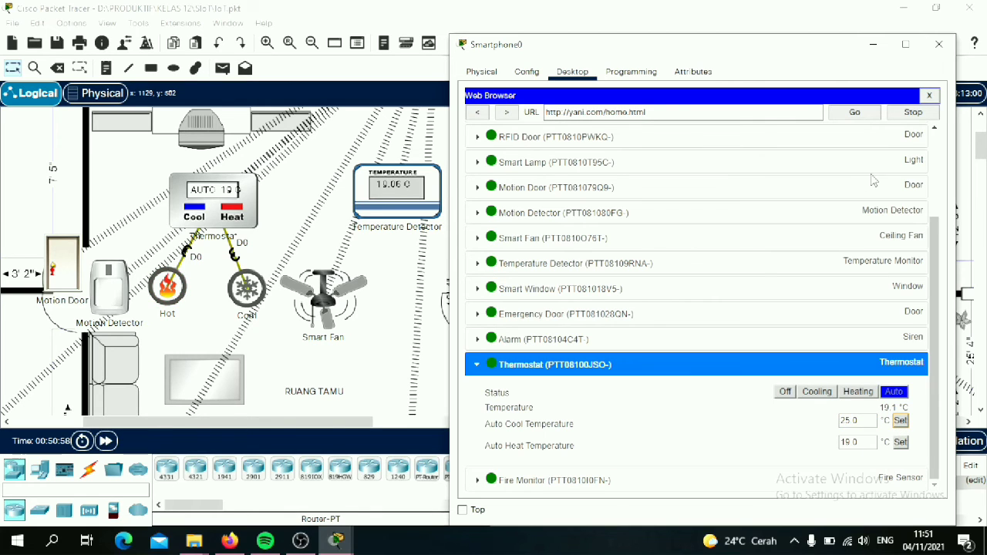
pyautogui.click(851, 443)
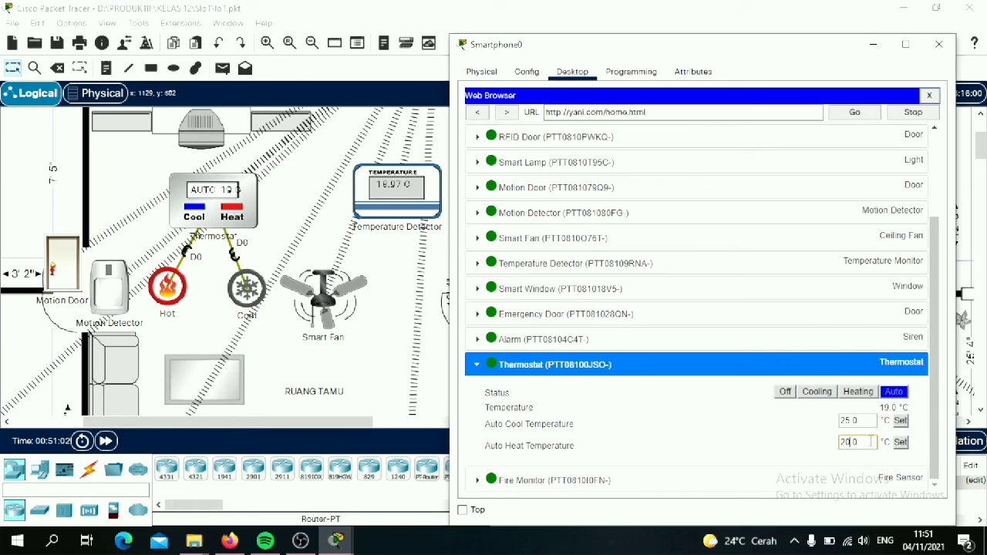
pyautogui.click(899, 443)
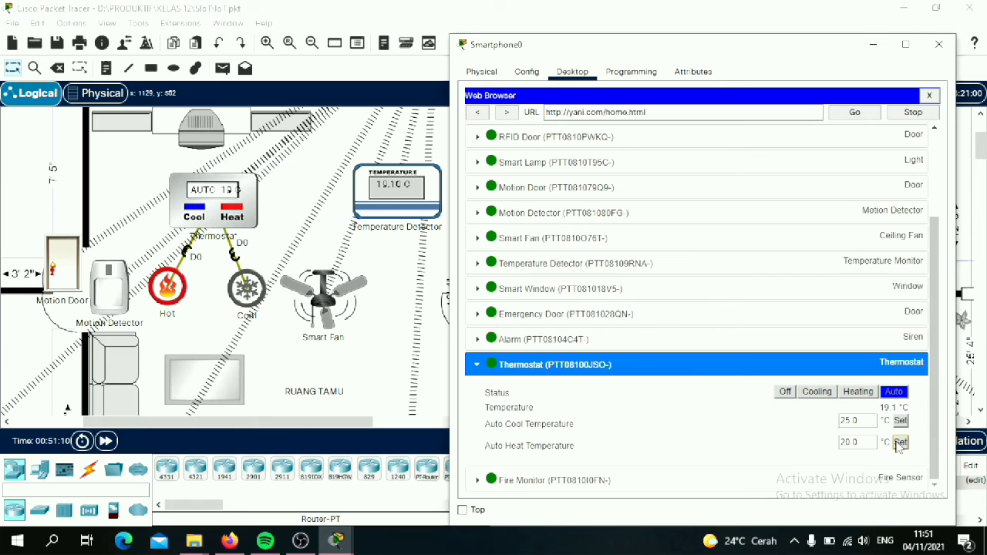
# Check the temperature on the floor plan, and reopen Smartphone0 to view the Smart Window and Thermostat status together.
pyautogui.click(872, 46)
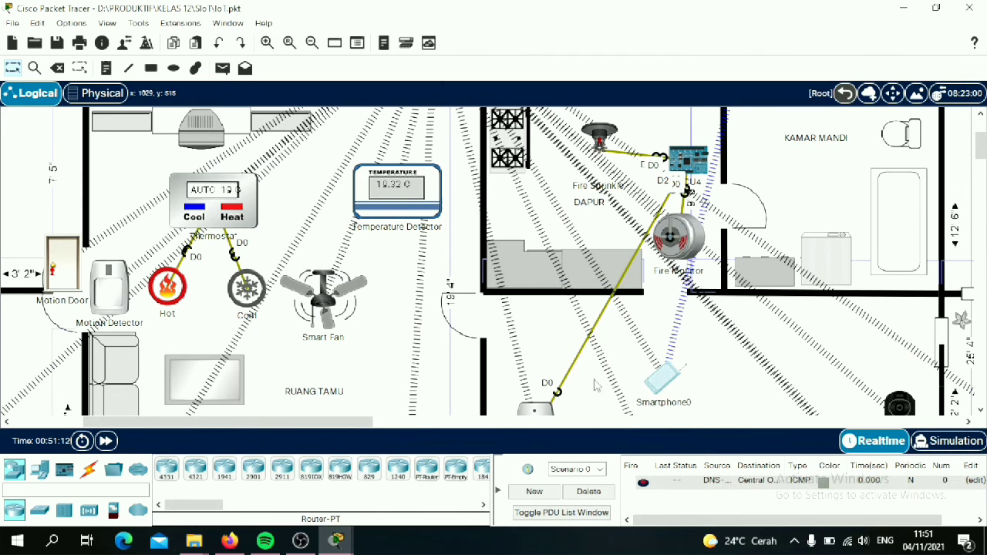
pyautogui.click(668, 377)
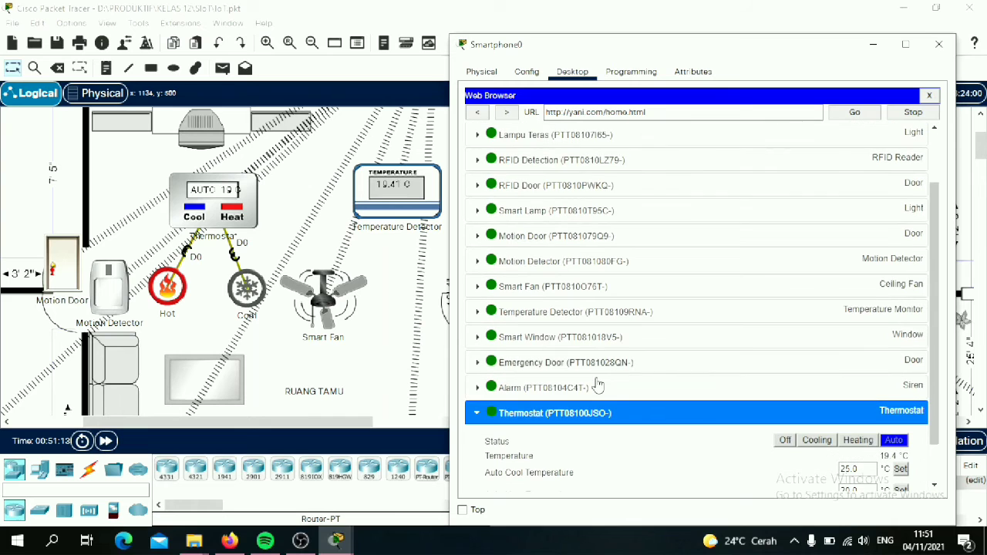
pyautogui.scroll(-1, 594, 390)
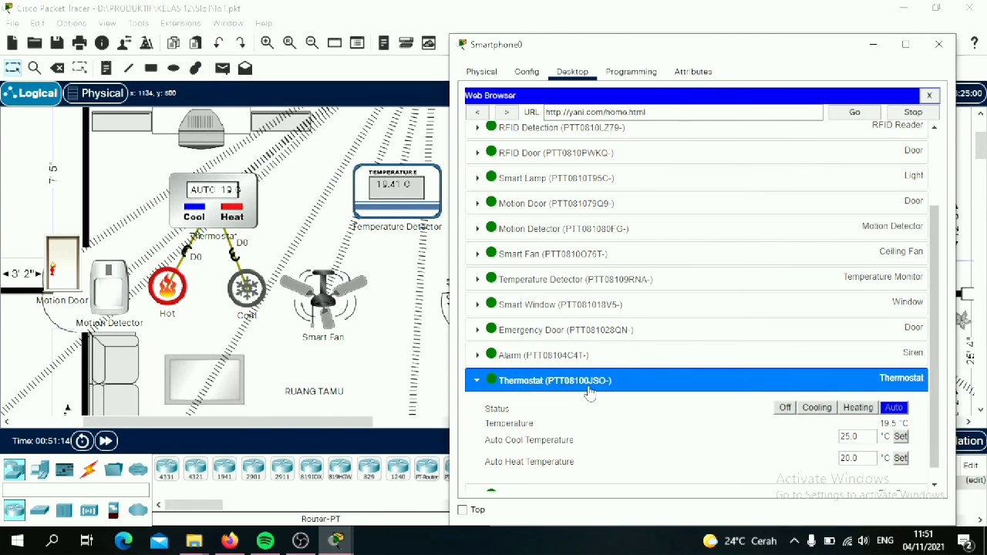
pyautogui.click(590, 389)
pyautogui.click(589, 376)
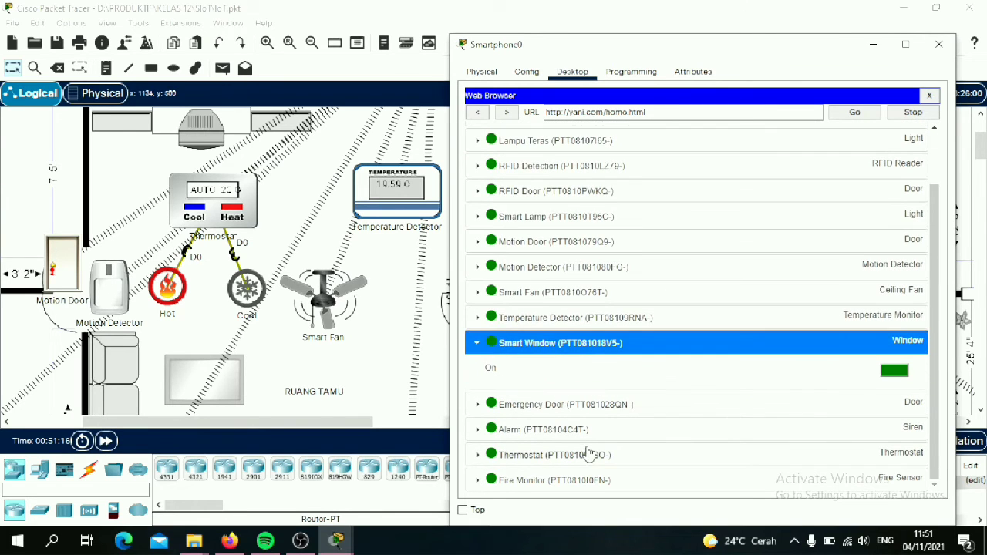
pyautogui.click(590, 455)
pyautogui.scroll(-3, 590, 455)
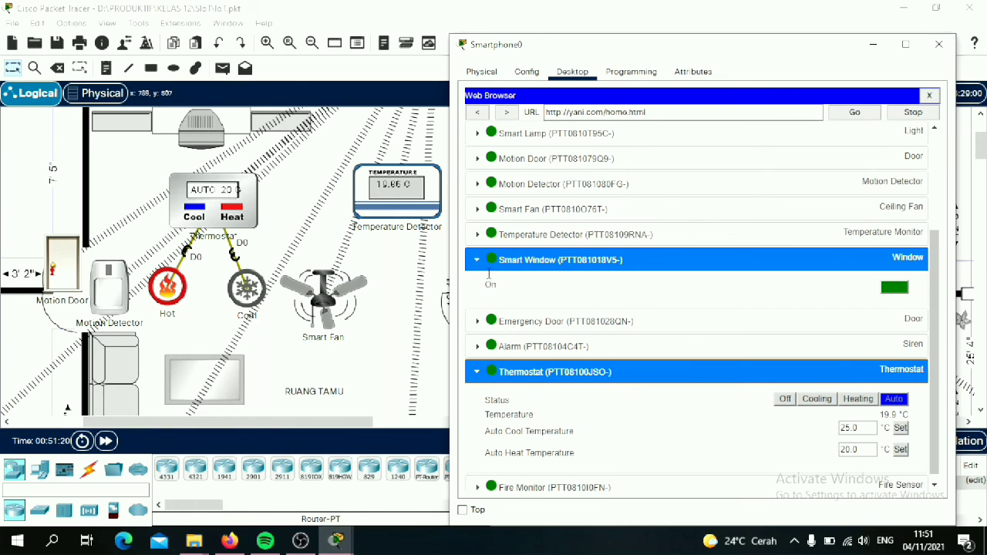
# Minimize the smartphone window and check the Smart Window, thermostat and Temperature Detector reading on the floor plan again.
pyautogui.click(873, 44)
pyautogui.scroll(-4, 547, 144)
pyautogui.hscroll(-1, 547, 144)
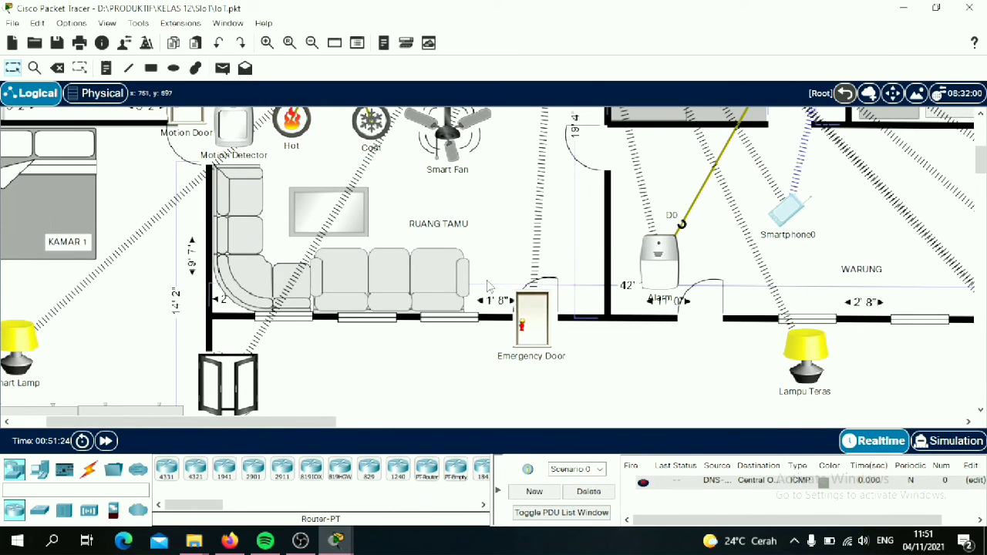
pyautogui.scroll(2, 489, 286)
pyautogui.hscroll(1, 489, 287)
pyautogui.scroll(4, 489, 287)
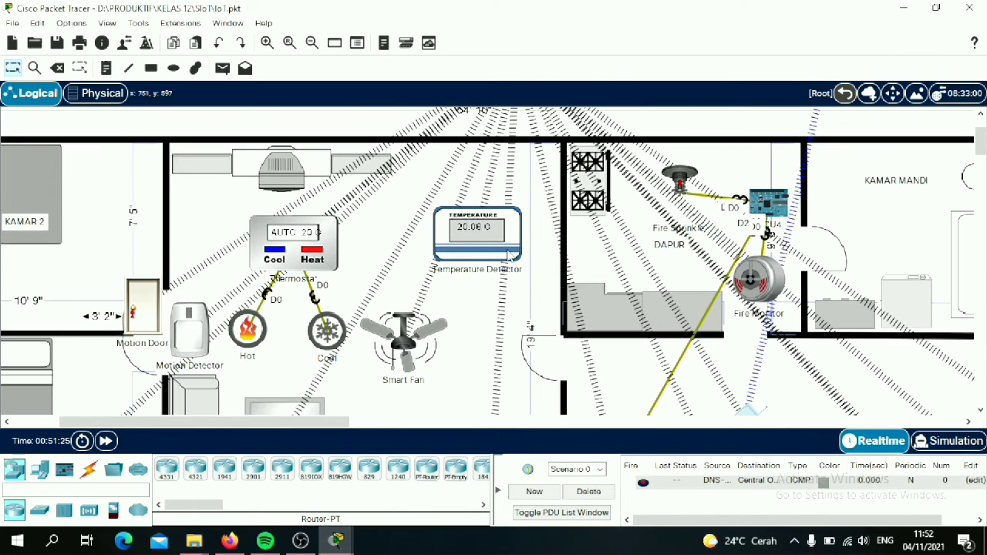
# Open MCU4's FireDetector Python program, review the sensor-handling code in main.py, and move its window aside.
pyautogui.click(766, 205)
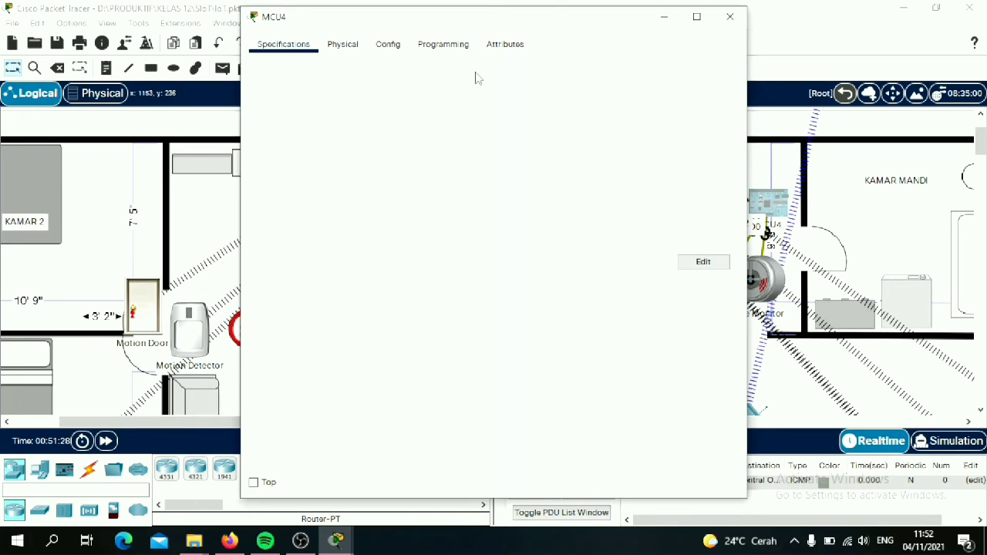
pyautogui.click(438, 46)
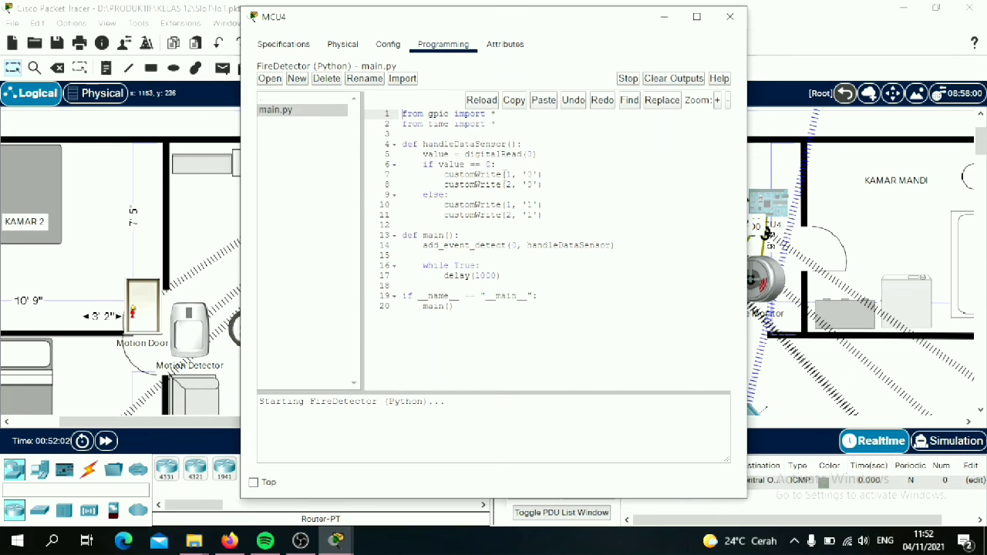
pyautogui.click(509, 174)
pyautogui.moveTo(558, 26); pyautogui.dragTo(382, 25)
# Move the Fire Sprinkler beside the stove in DAPUR and shift the Fire Monitor slightly below the MCU.
pyautogui.moveTo(683, 186); pyautogui.dragTo(629, 170)
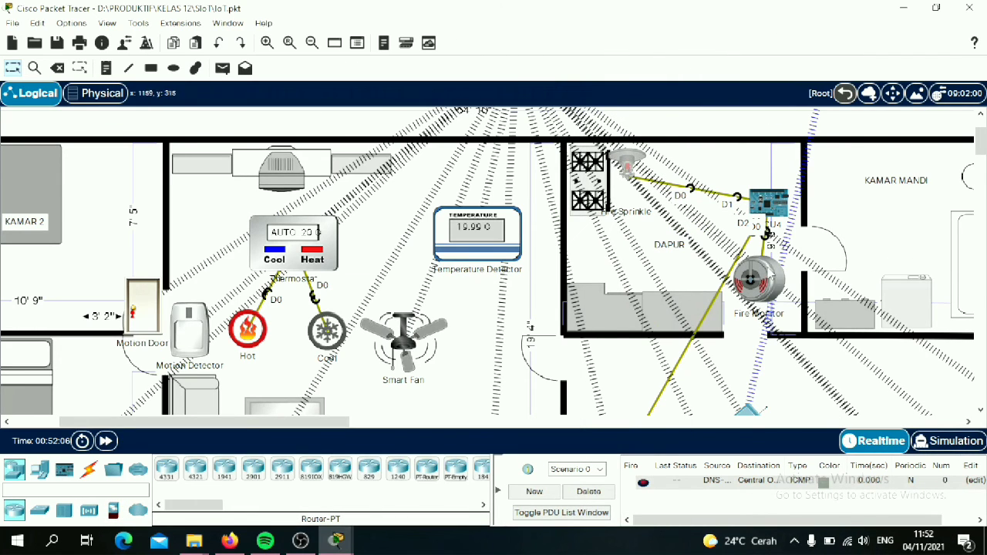
pyautogui.moveTo(766, 276); pyautogui.dragTo(790, 282)
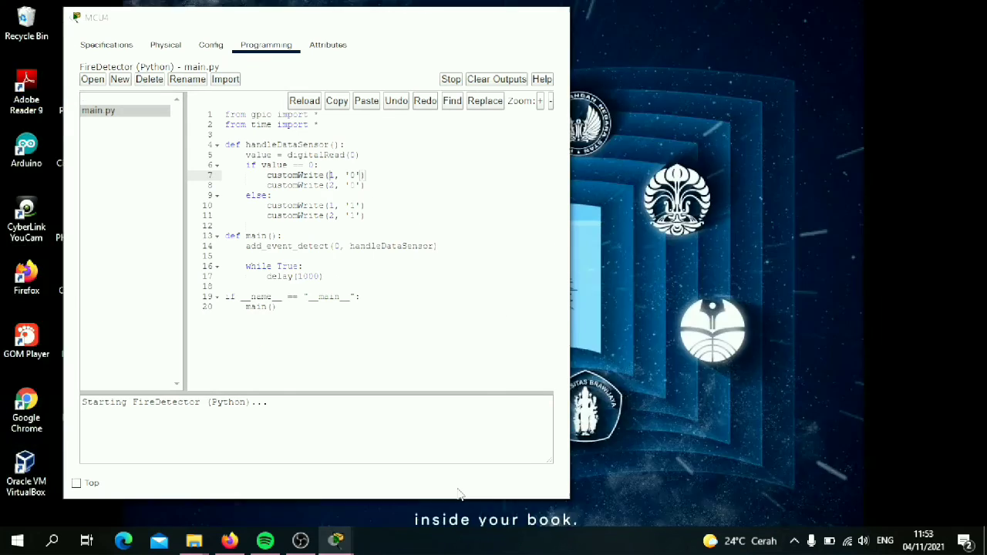
# Compare the pin numbers in MCU4's FireDetector code with the Fire Sprinkler, Fire Monitor and Alarm wiring on the floor plan, and close the MCU4 window.
pyautogui.click(460, 495)
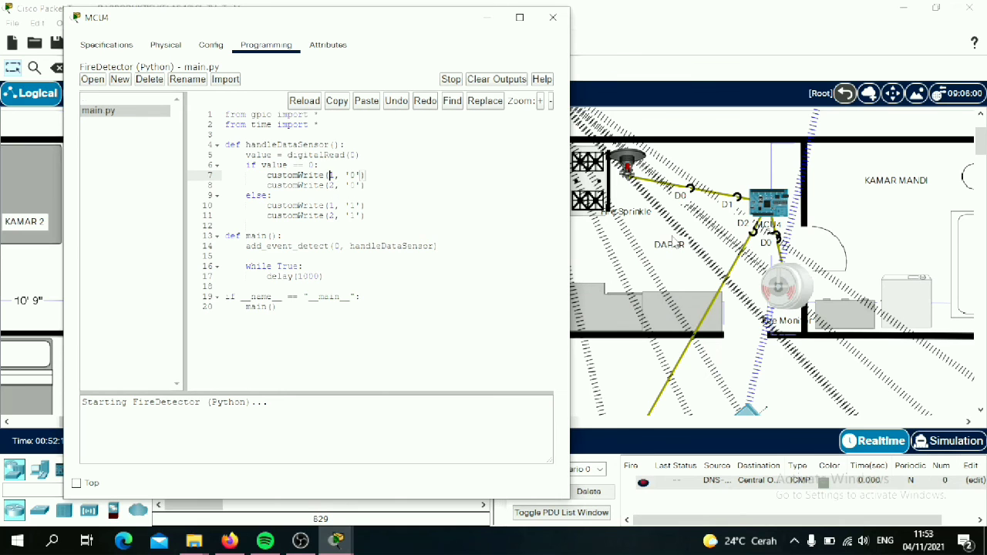
pyautogui.scroll(-3, 746, 260)
pyautogui.scroll(-1, 733, 266)
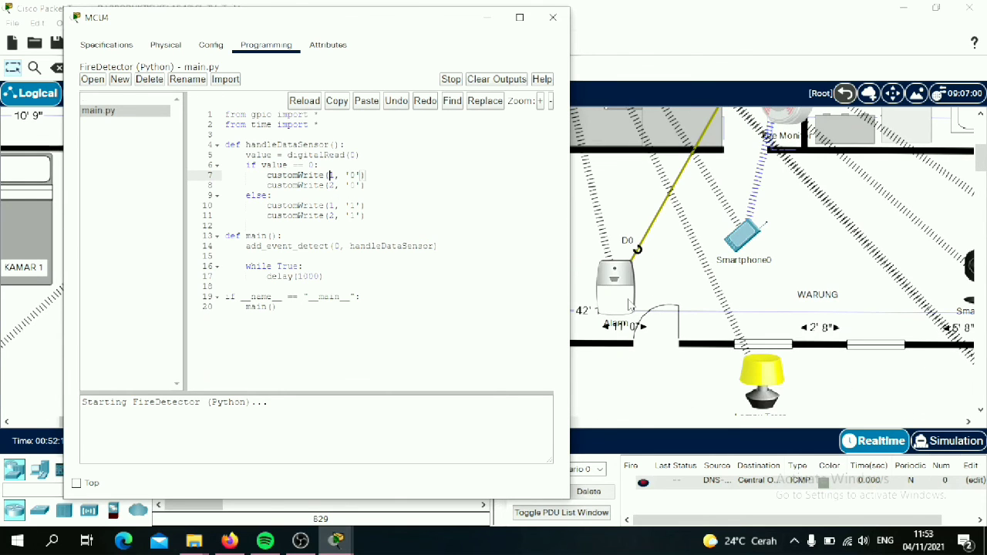
pyautogui.scroll(2, 629, 305)
pyautogui.scroll(1, 627, 305)
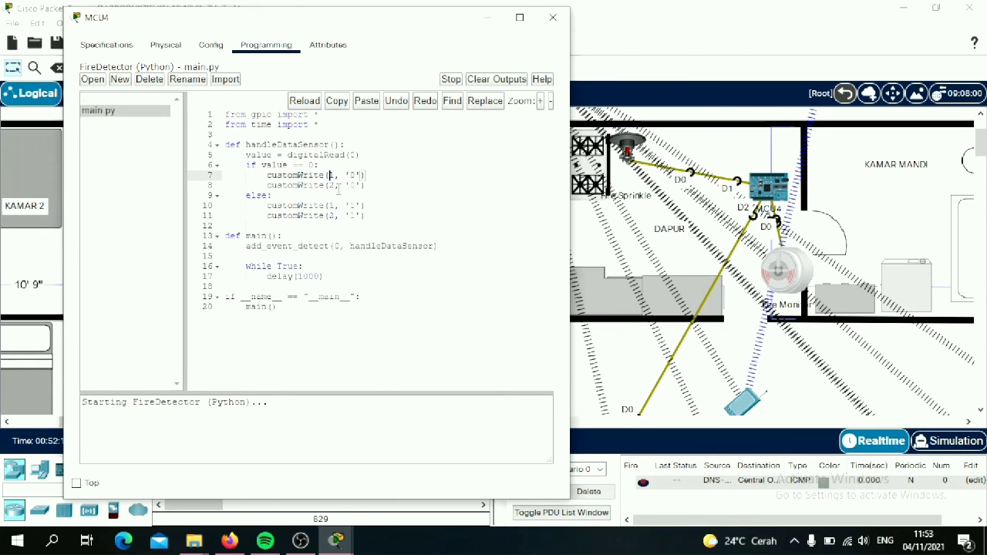
pyautogui.click(339, 185)
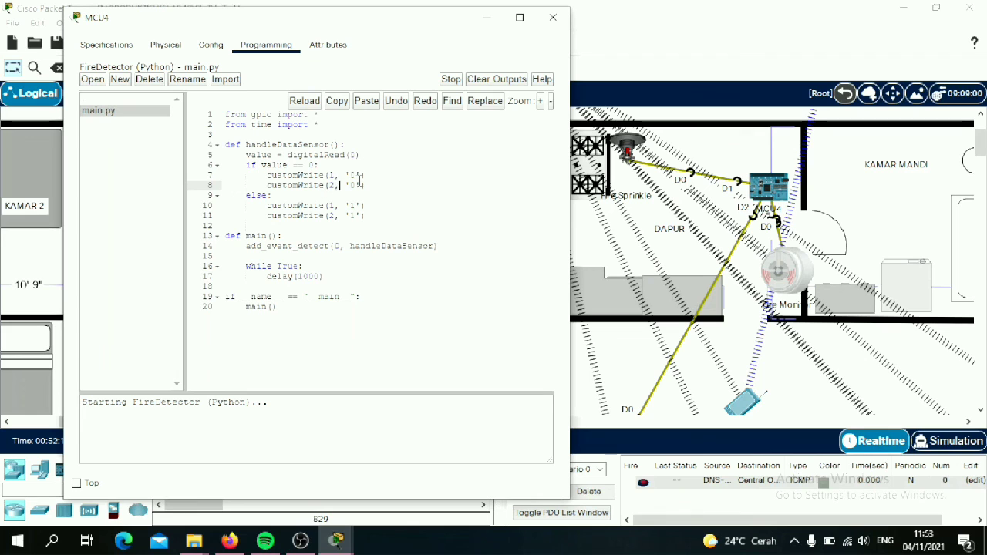
pyautogui.click(339, 246)
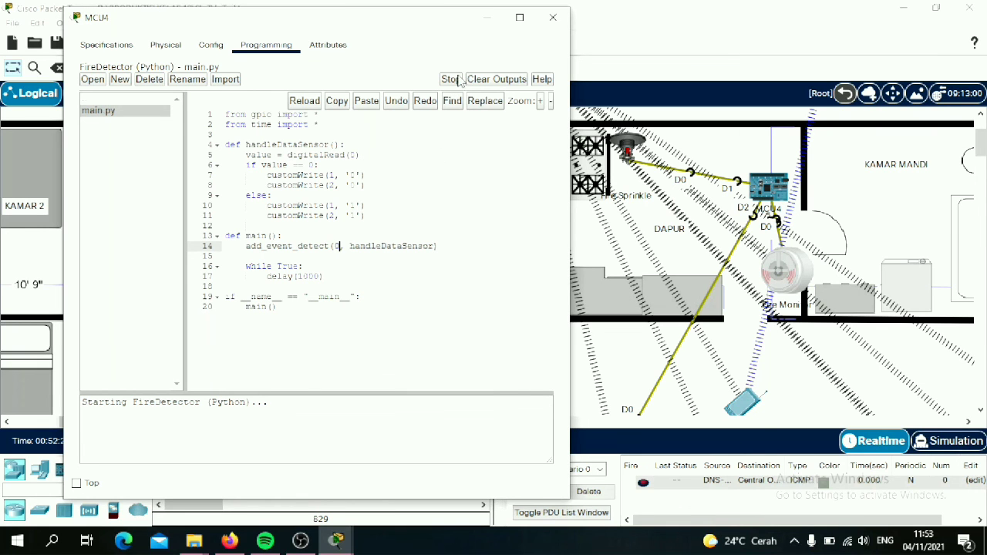
pyautogui.click(552, 17)
# Open the IoT8 fire object below TERAS, review its attributes and FireObject (JavaScript) code in the advanced view, and minimize its window.
pyautogui.scroll(-5, 575, 277)
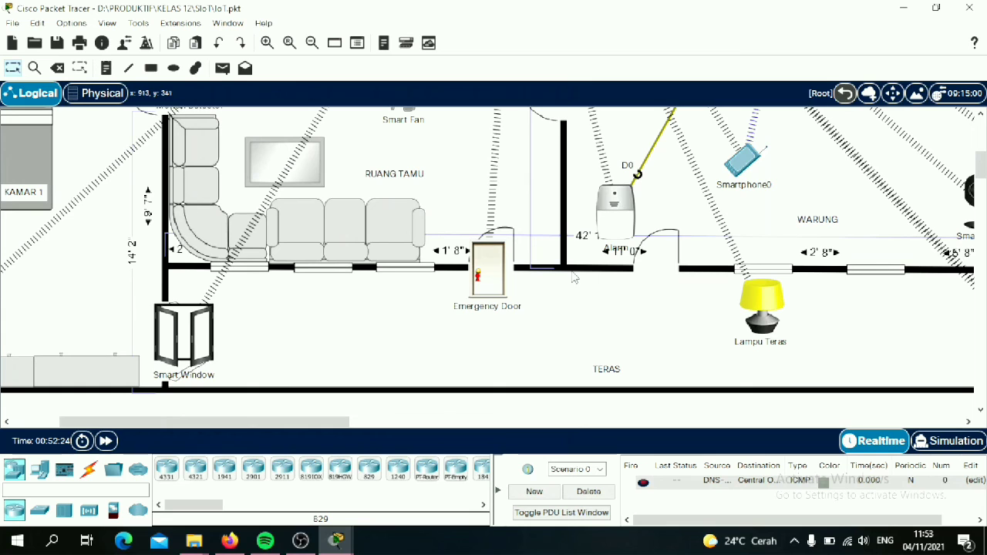
pyautogui.scroll(-3, 692, 347)
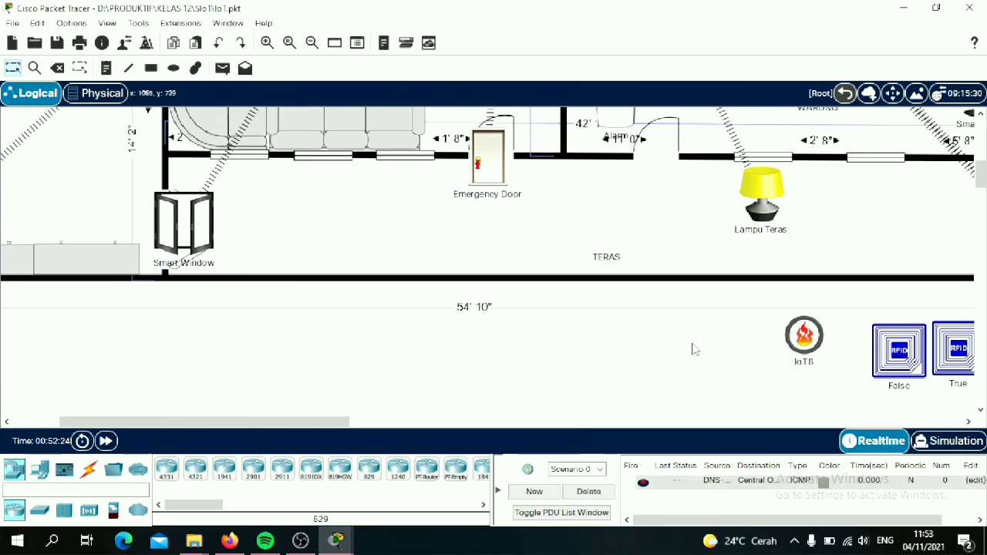
pyautogui.click(801, 344)
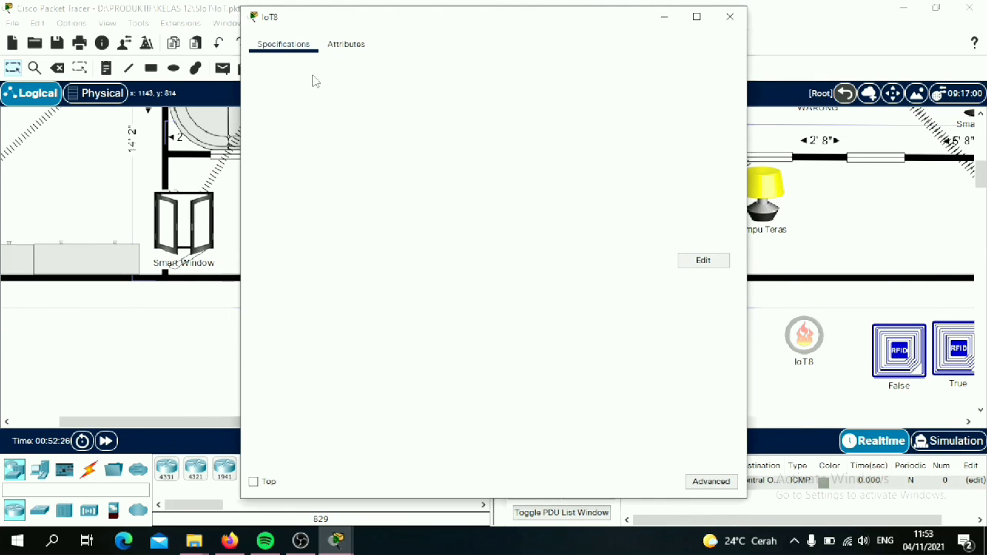
pyautogui.click(333, 55)
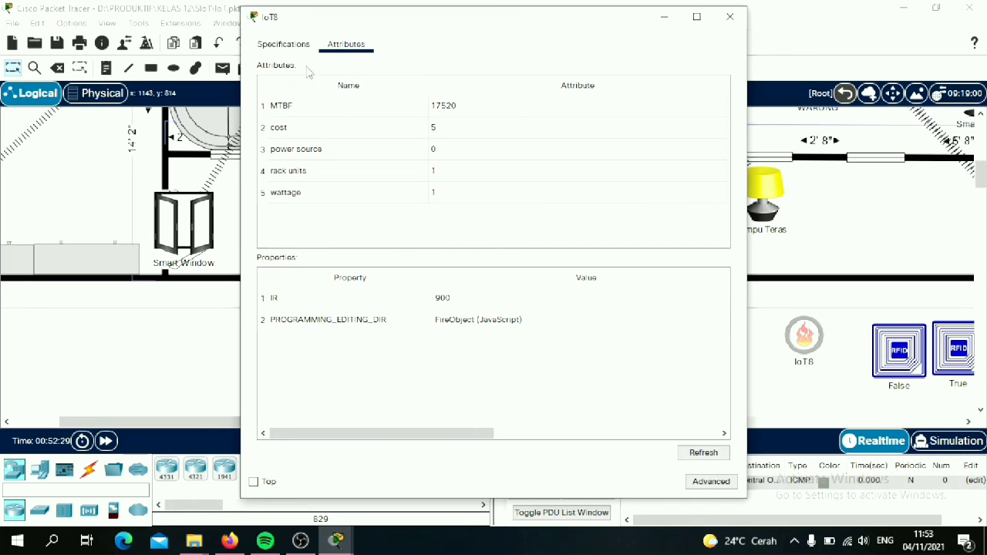
pyautogui.click(711, 482)
pyautogui.click(506, 47)
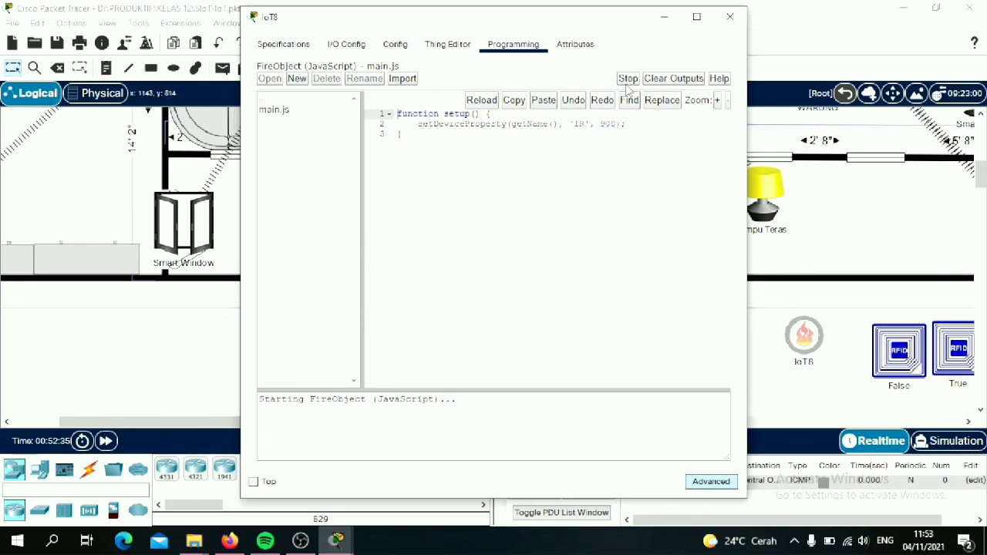
pyautogui.click(665, 18)
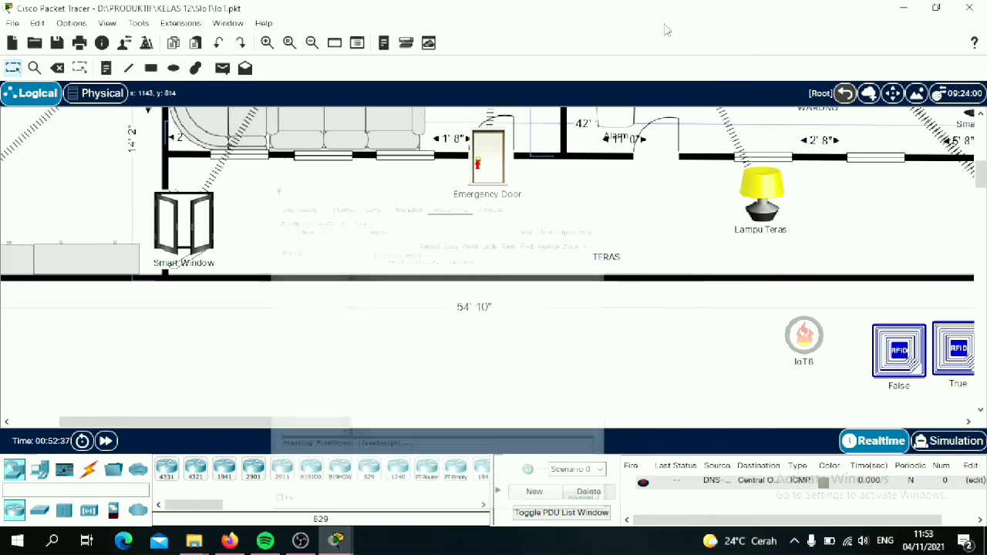
# Move the IoT8 fire object into WARUNG, just above Smartphone0 and below the Fire Monitor.
pyautogui.hscroll(5, 657, 231)
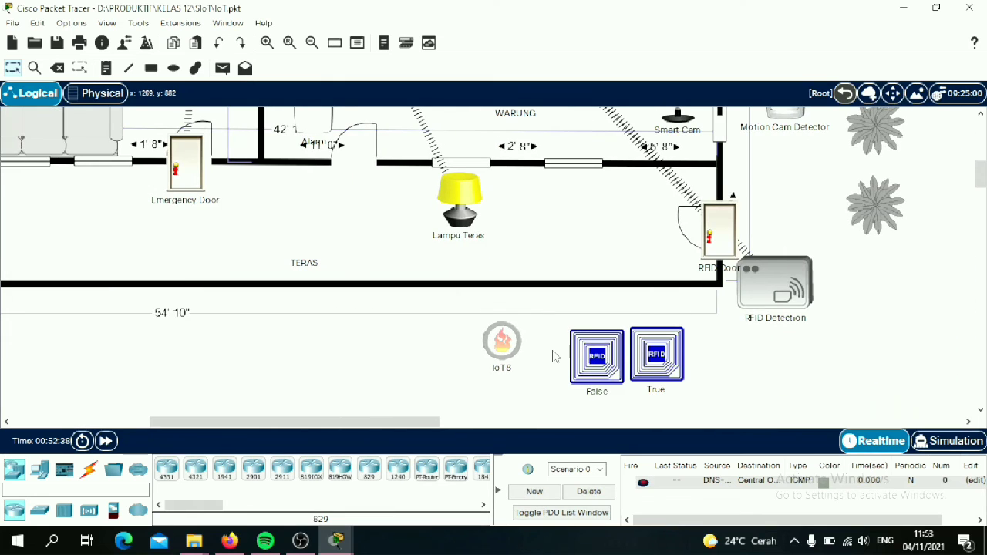
pyautogui.scroll(1, 557, 356)
pyautogui.moveTo(506, 386); pyautogui.dragTo(495, 171)
pyautogui.scroll(3, 479, 251)
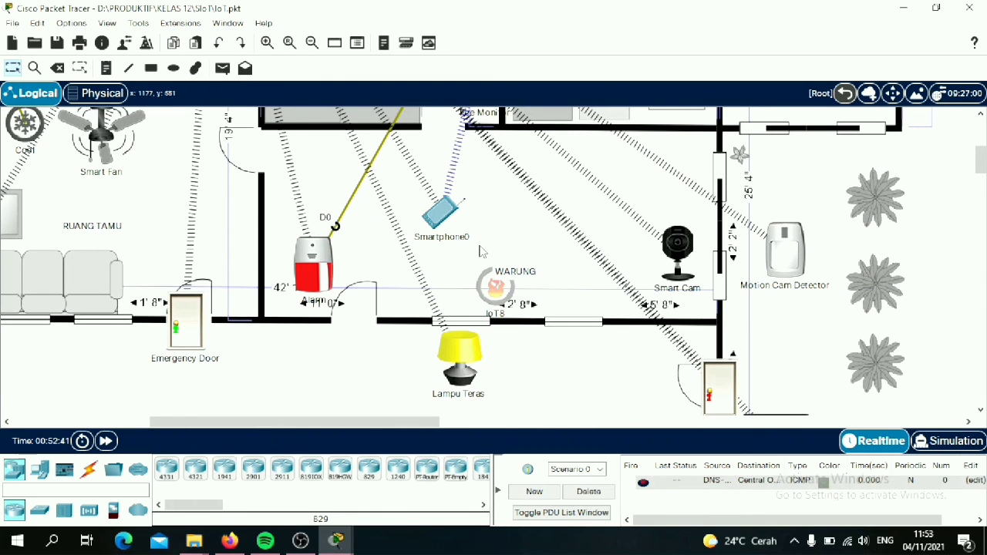
pyautogui.moveTo(449, 200); pyautogui.dragTo(458, 176)
# Check how the Fire Sprinkler, Fire Monitor, Alarm and Emergency Door respond to the nearby fire on the floor plan.
pyautogui.scroll(2, 394, 296)
pyautogui.scroll(2, 426, 139)
pyautogui.scroll(3, 427, 140)
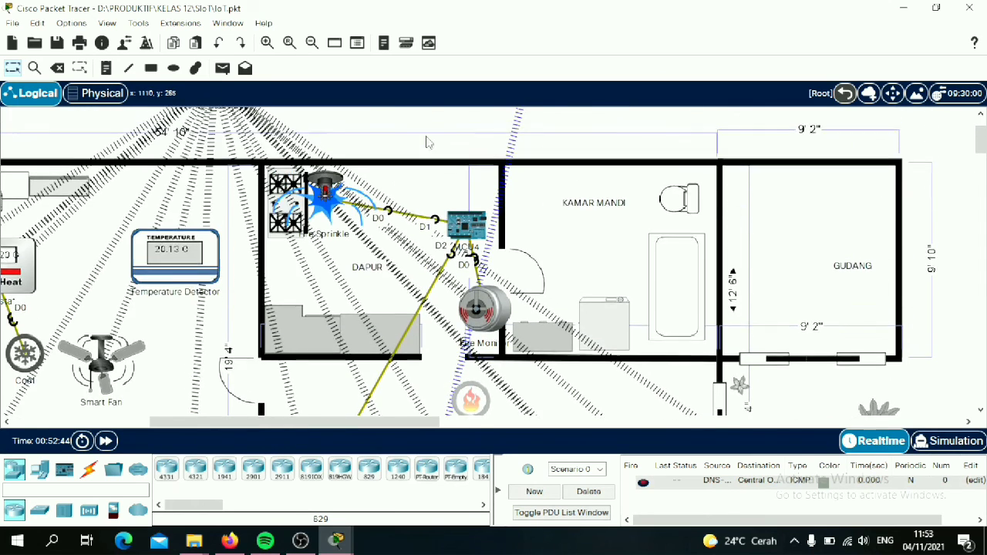
pyautogui.scroll(-6, 426, 140)
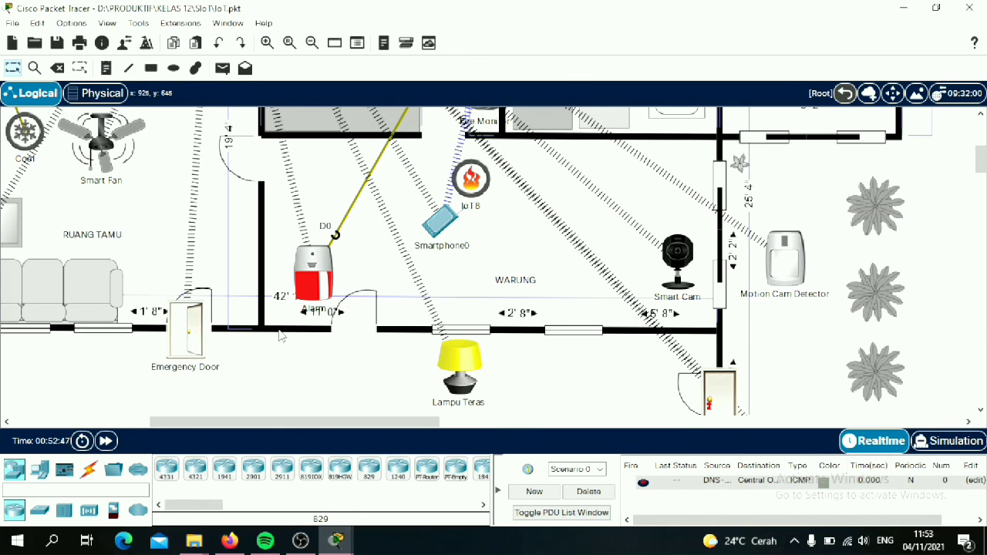
pyautogui.scroll(2, 282, 337)
pyautogui.scroll(-1, 281, 337)
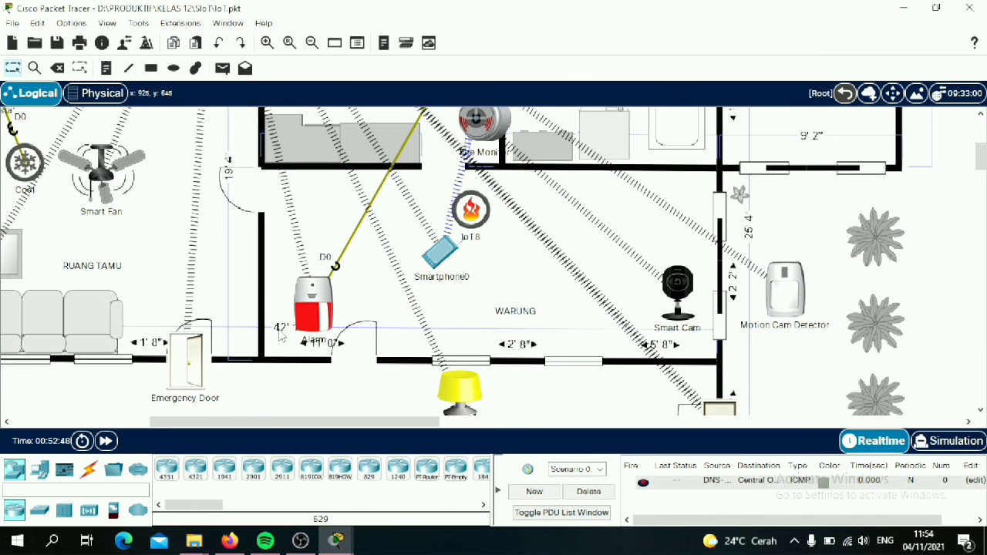
pyautogui.scroll(4, 282, 337)
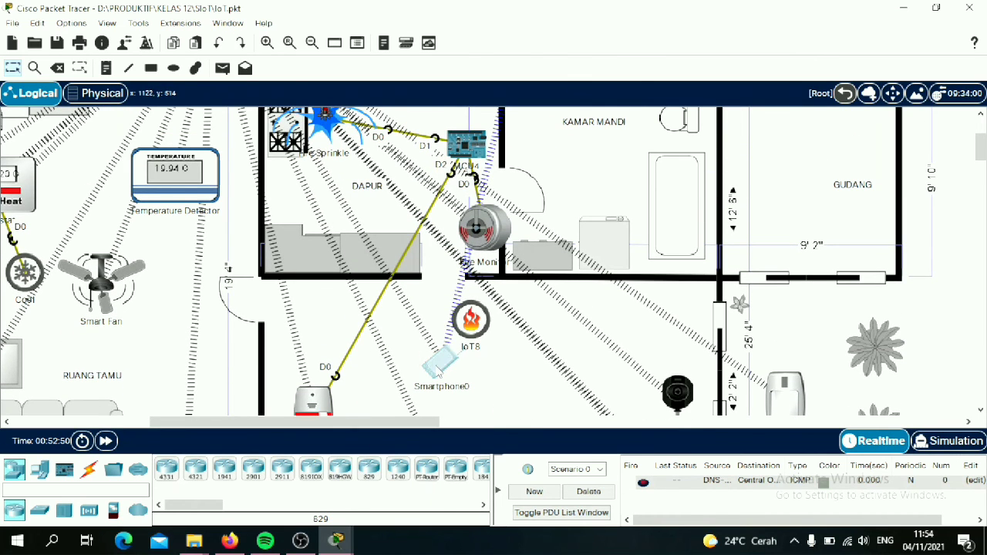
# Open the IoT server's device conditions list on Smartphone0 and maximize its window.
pyautogui.click(437, 371)
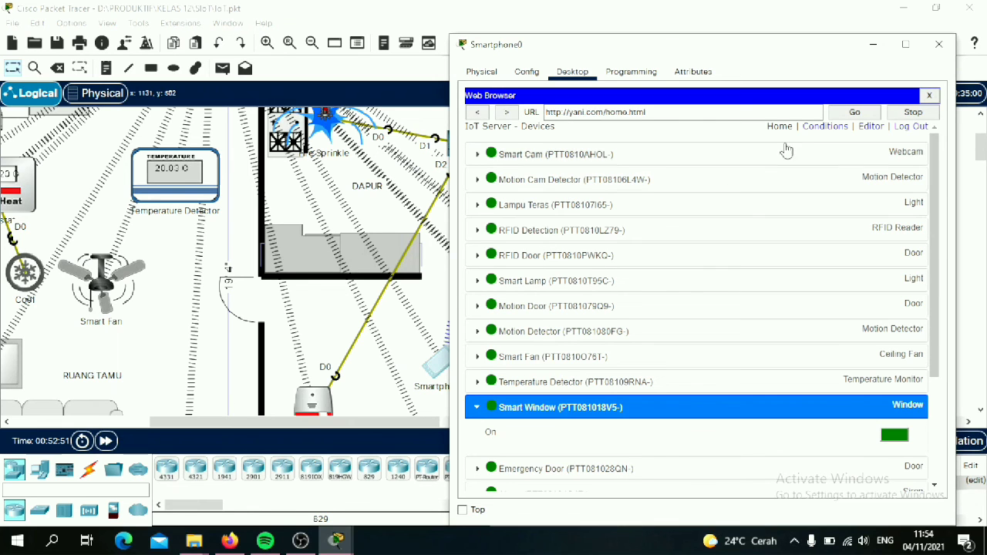
pyautogui.click(815, 130)
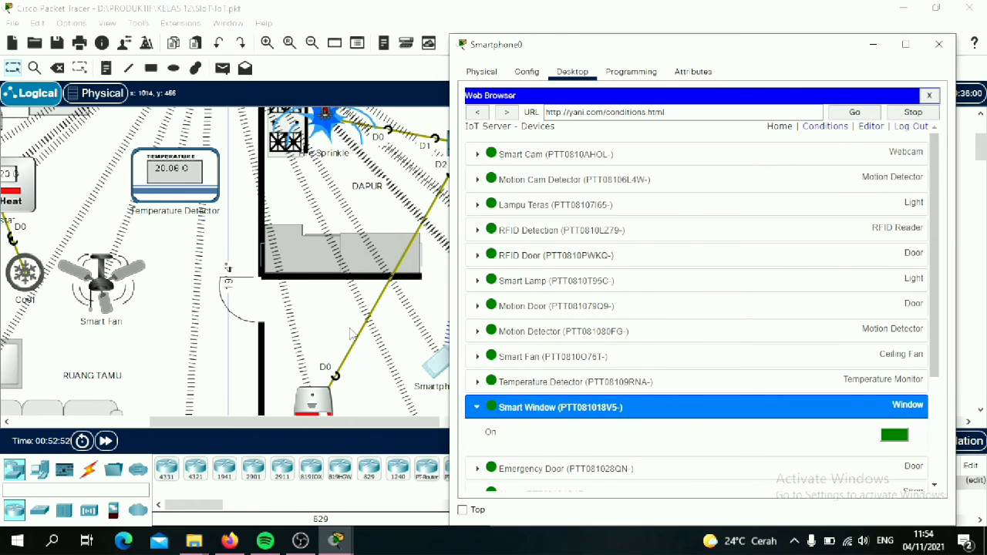
pyautogui.scroll(-4, 351, 333)
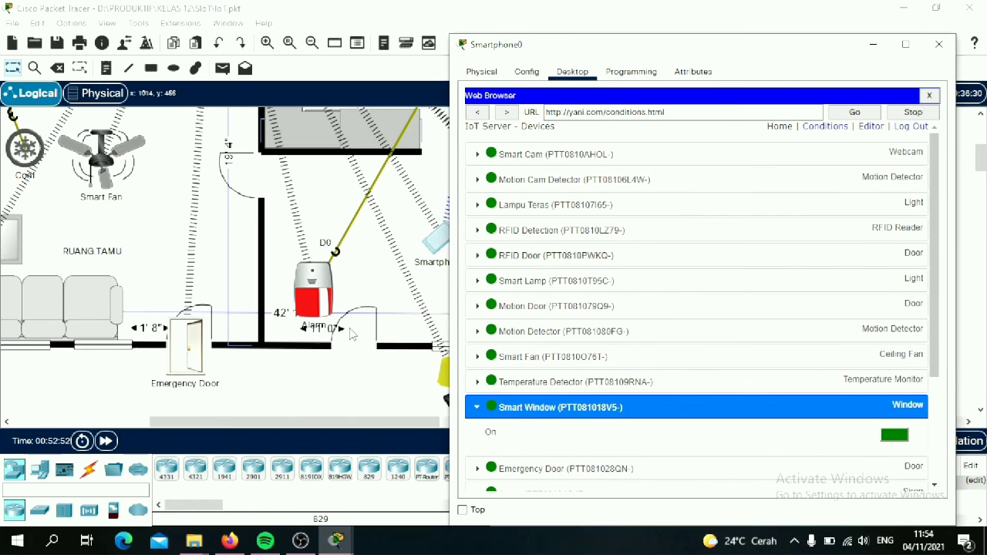
pyautogui.click(825, 125)
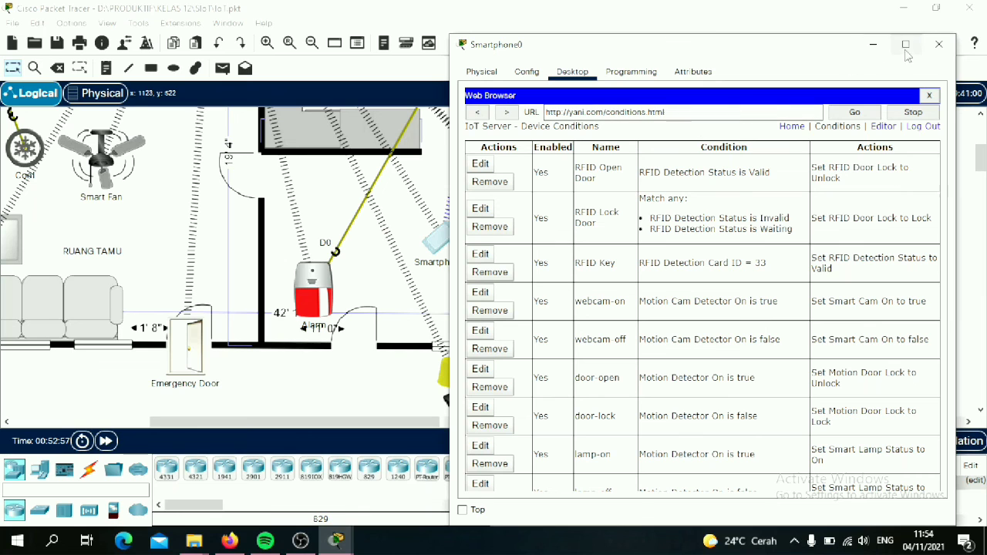
pyautogui.click(905, 45)
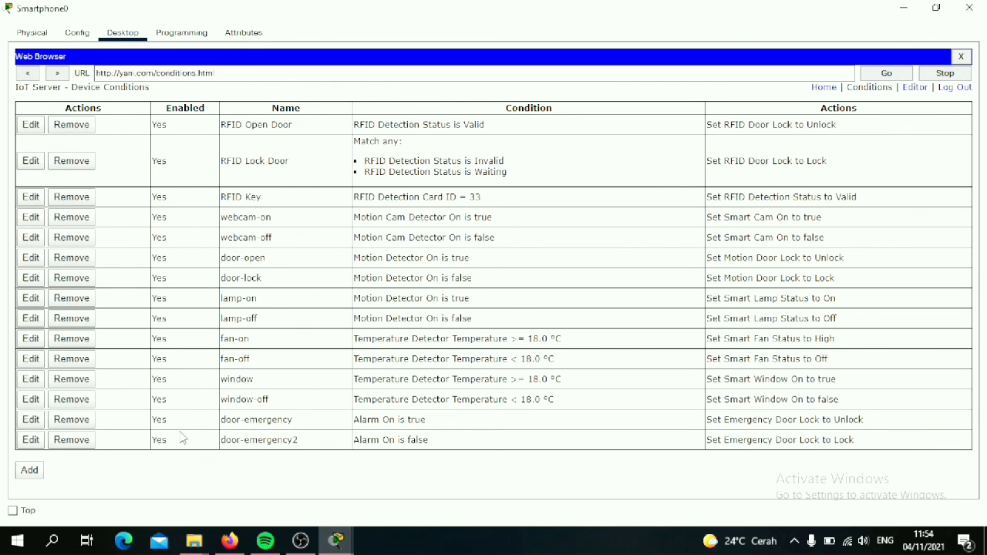
# Review the door-emergency and door-emergency2 rules without changing them, and minimize the smartphone window.
pyautogui.click(31, 420)
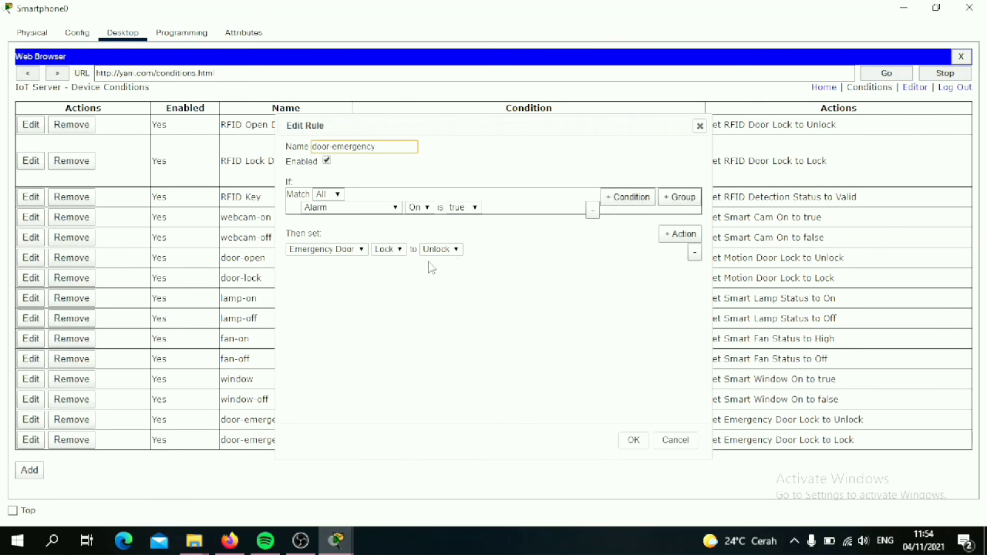
pyautogui.click(700, 125)
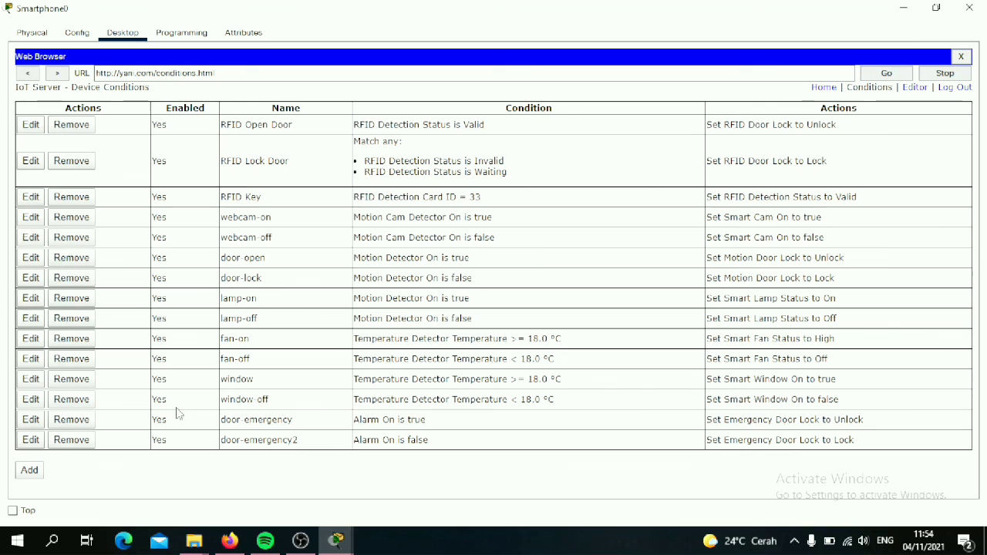
pyautogui.click(31, 440)
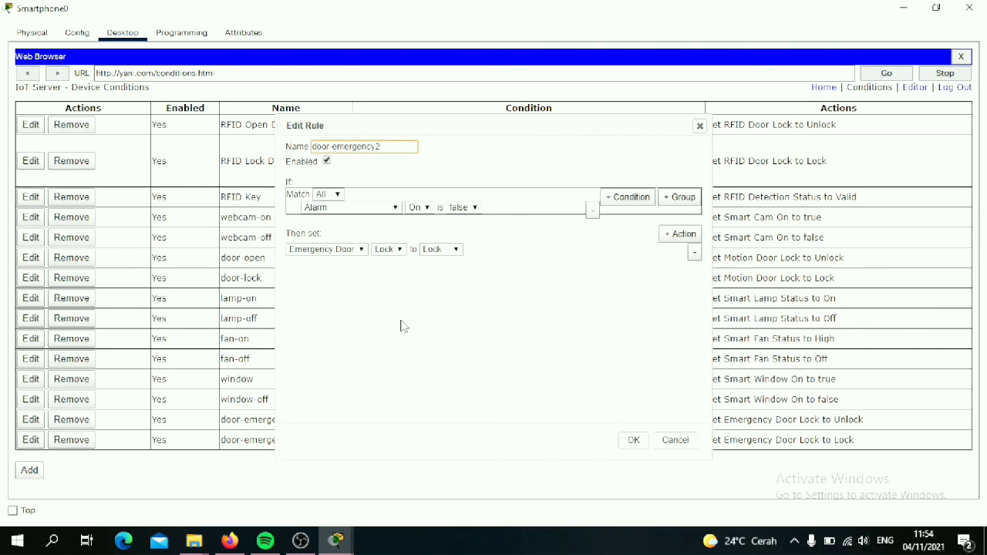
pyautogui.click(703, 133)
pyautogui.click(700, 126)
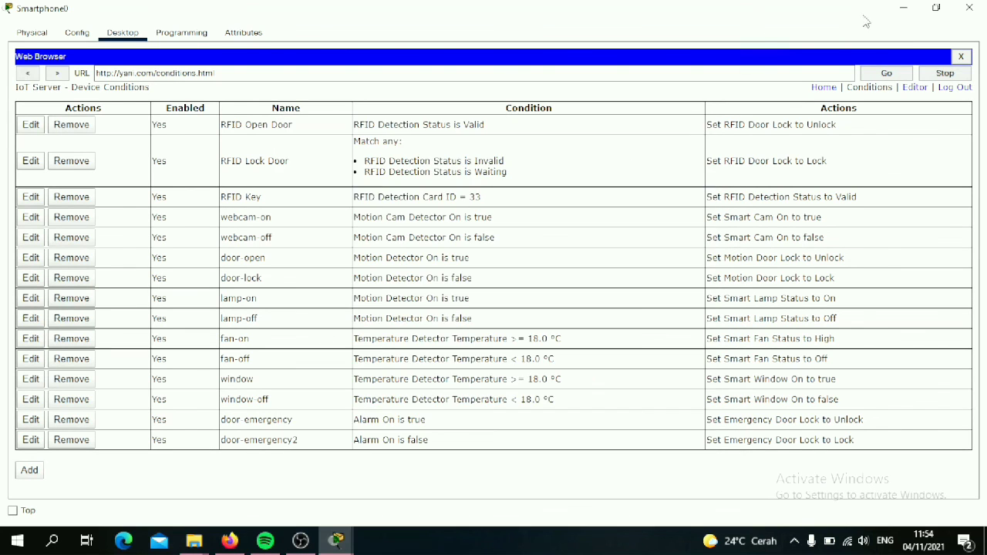
pyautogui.click(895, 9)
# Move the IoT8 fire object out of WARUNG to the area outside the house, below TERAS and beside the RFID cards.
pyautogui.scroll(-2, 614, 215)
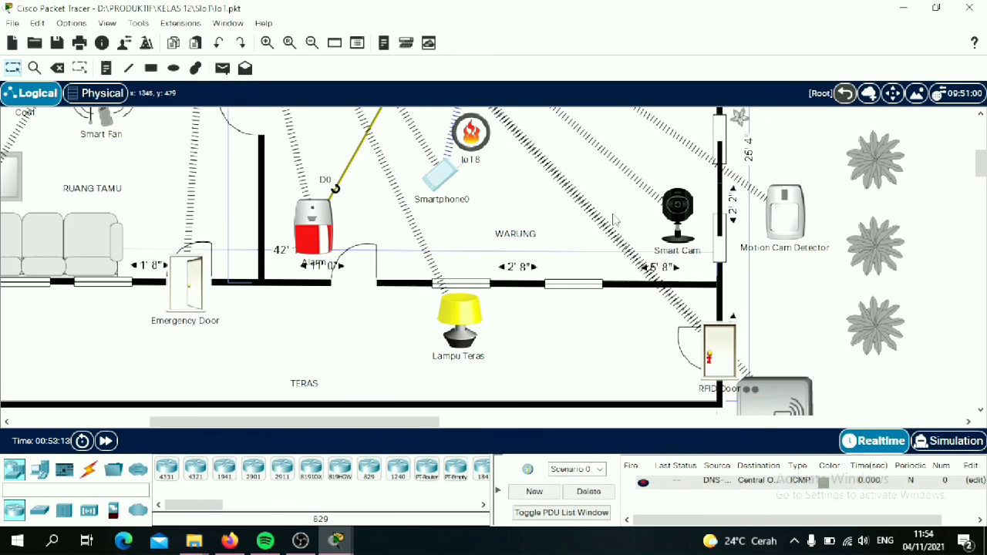
pyautogui.click(476, 140)
pyautogui.moveTo(476, 139); pyautogui.dragTo(531, 340)
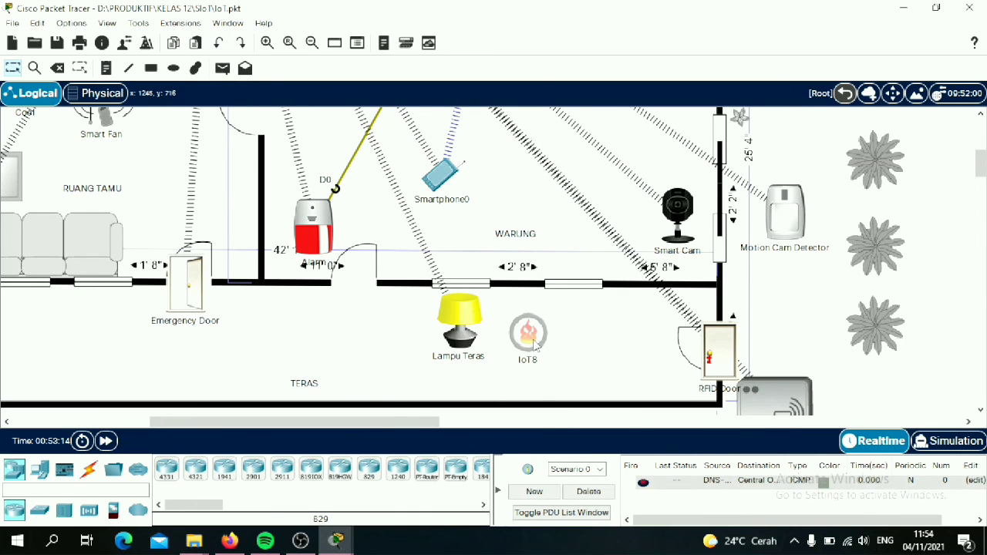
pyautogui.scroll(-2, 530, 340)
pyautogui.moveTo(529, 254); pyautogui.dragTo(434, 391)
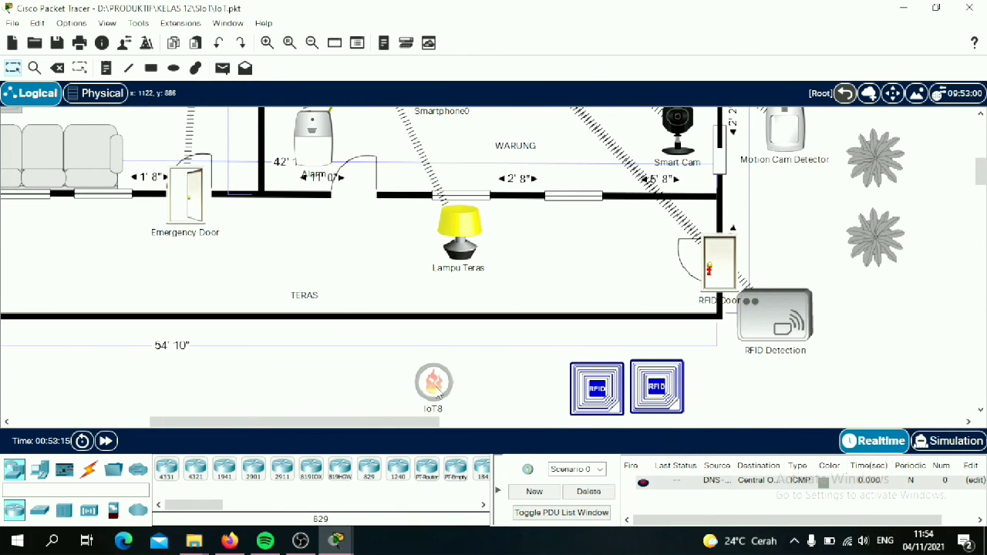